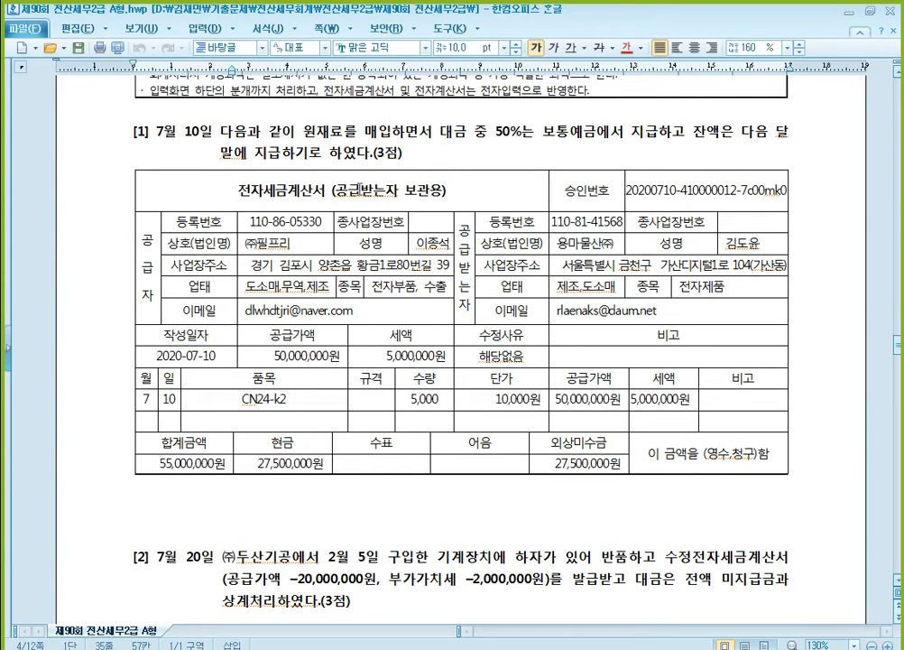
key("alt+Tab")
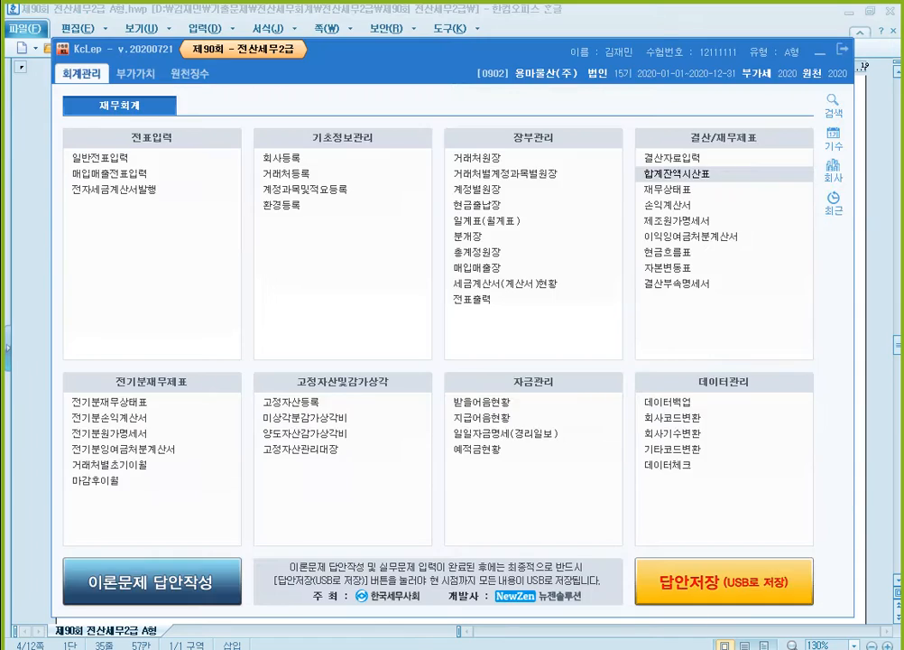
left_click(439, 15)
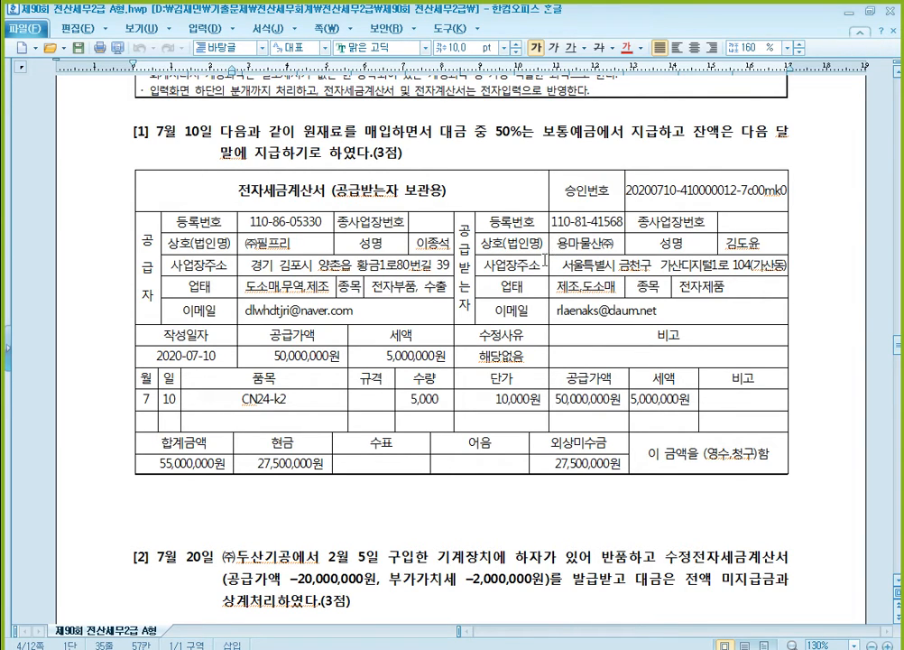
left_click(313, 197)
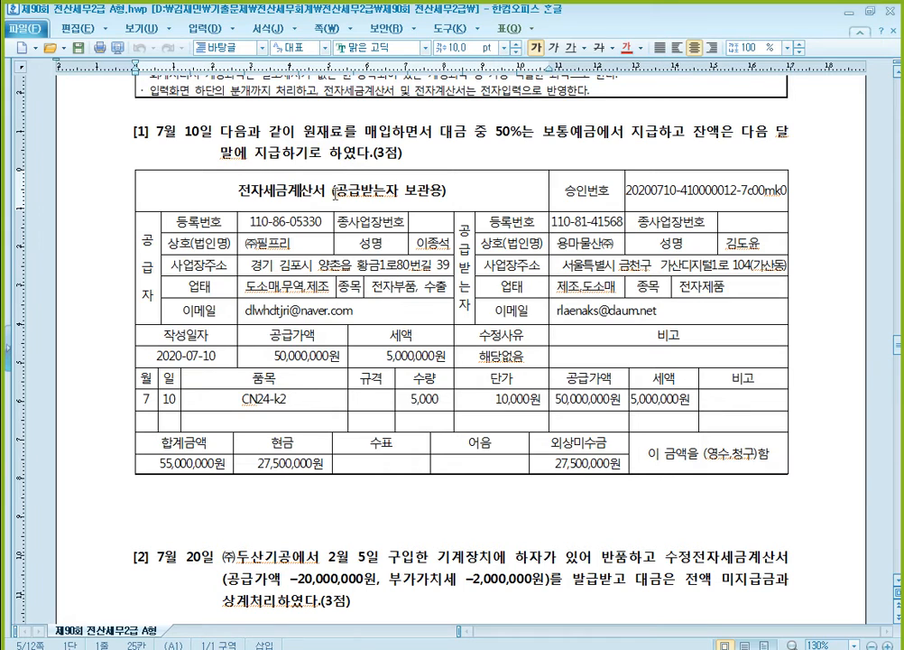
left_click(262, 107)
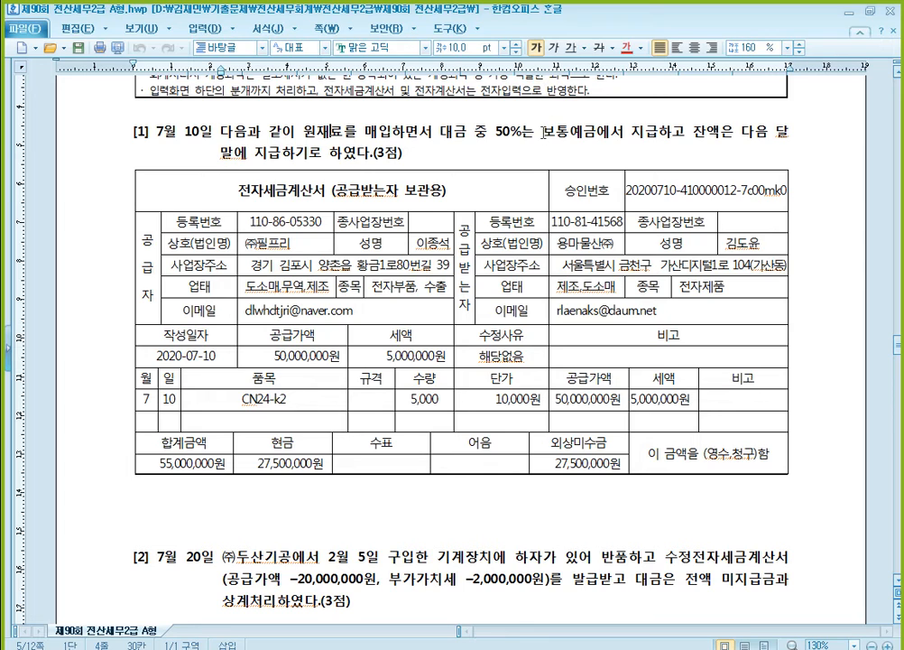
- Color the words "보통예금에서 지급" in question [1] red
left_click_drag(543, 132, 656, 131)
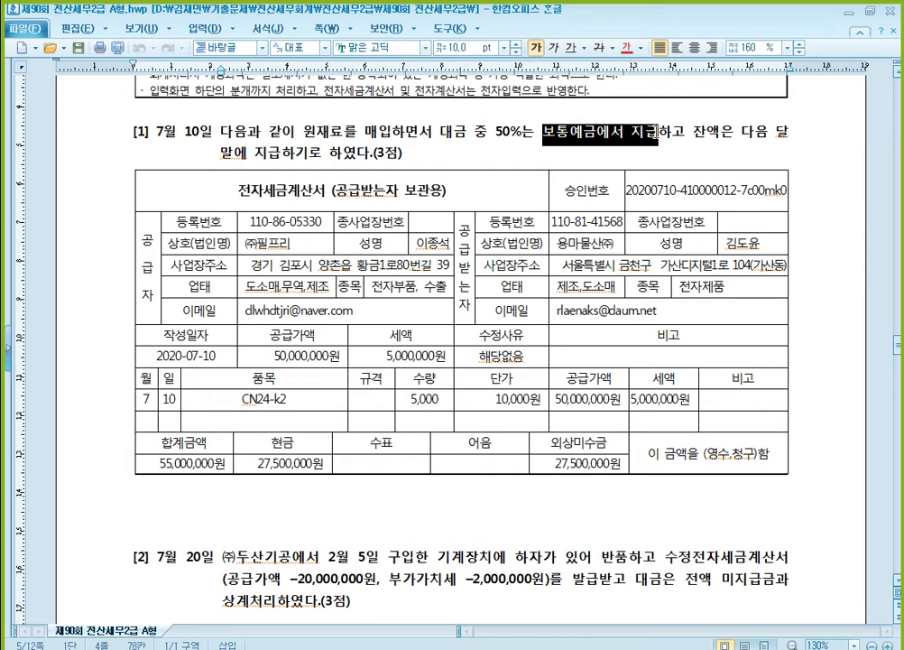
left_click(627, 49)
left_click(516, 124)
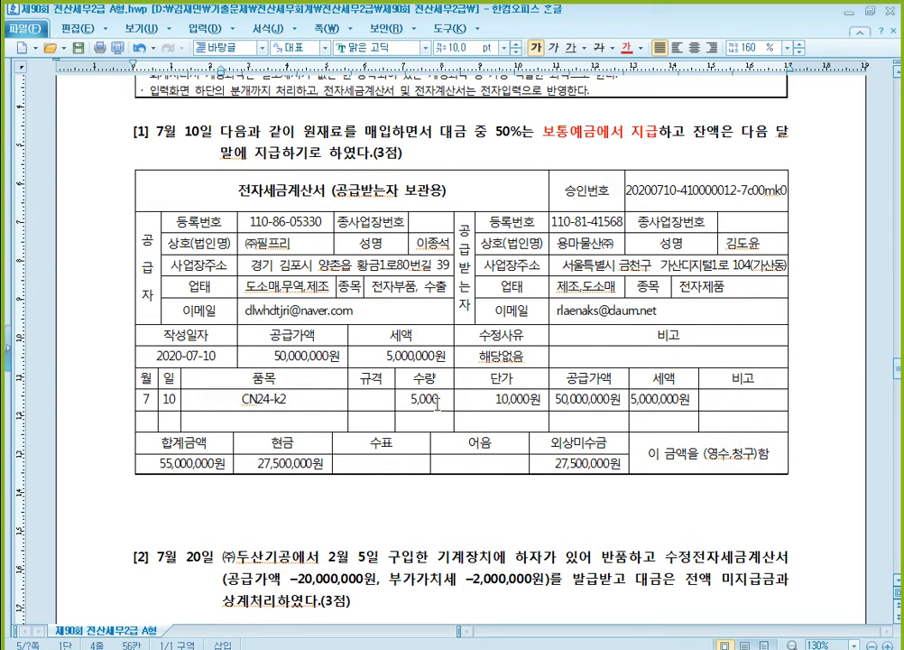
- Switch to KcLep and close the 일반전표입력 window
left_click(488, 648)
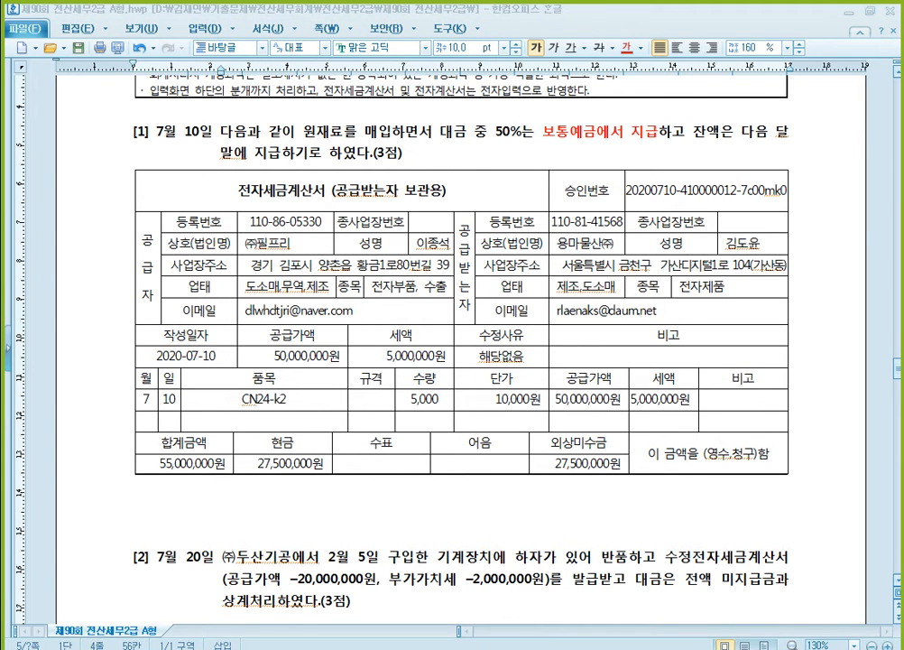
left_click(479, 647)
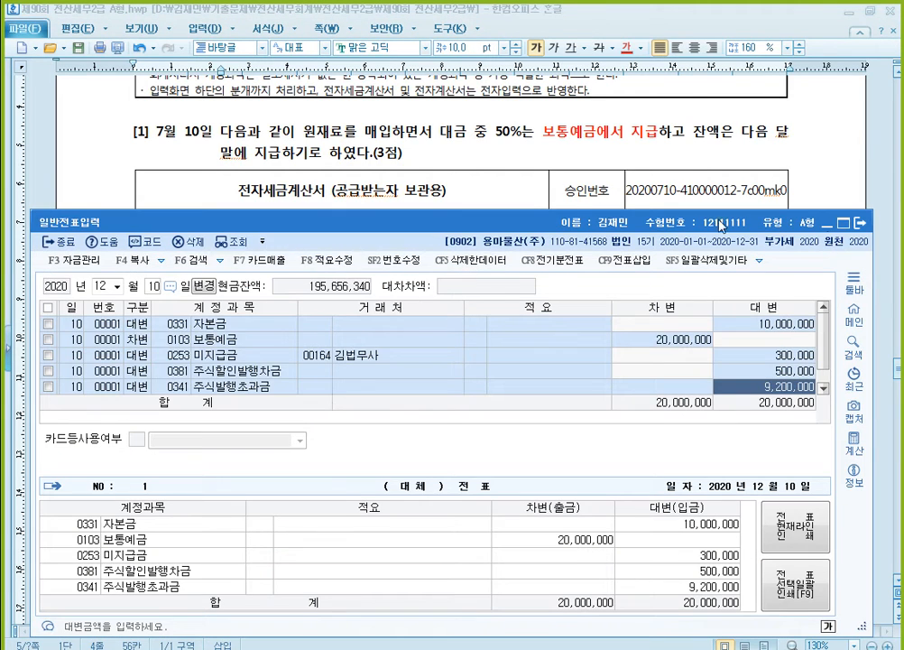
left_click(860, 223)
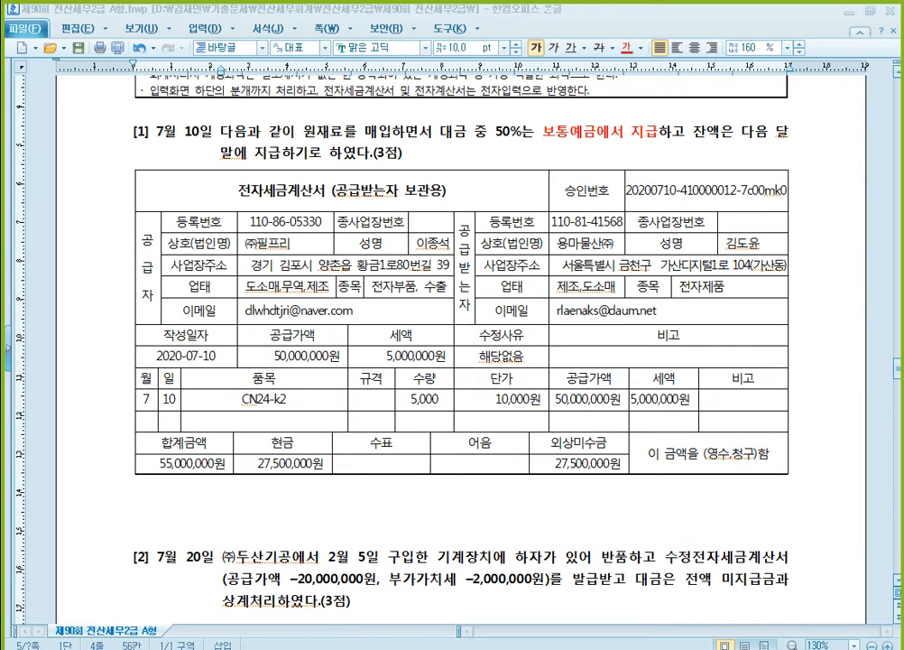
- Open 매입매출전표입력 from the KcLep main window and arrange the windows so question [1] can be read above it
left_click(478, 647)
left_click(175, 177)
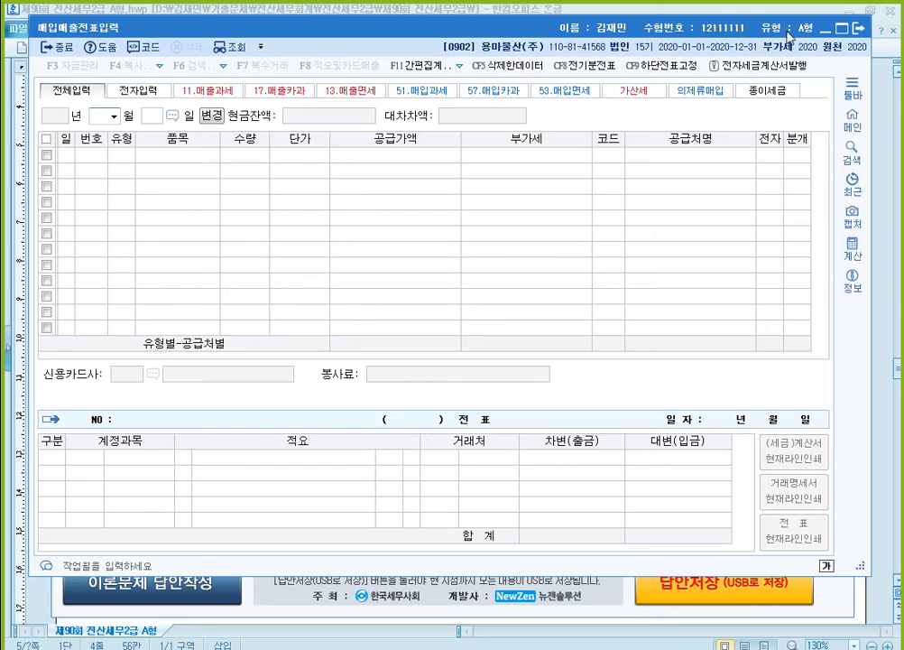
left_click_drag(736, 18, 749, 181)
left_click(820, 54)
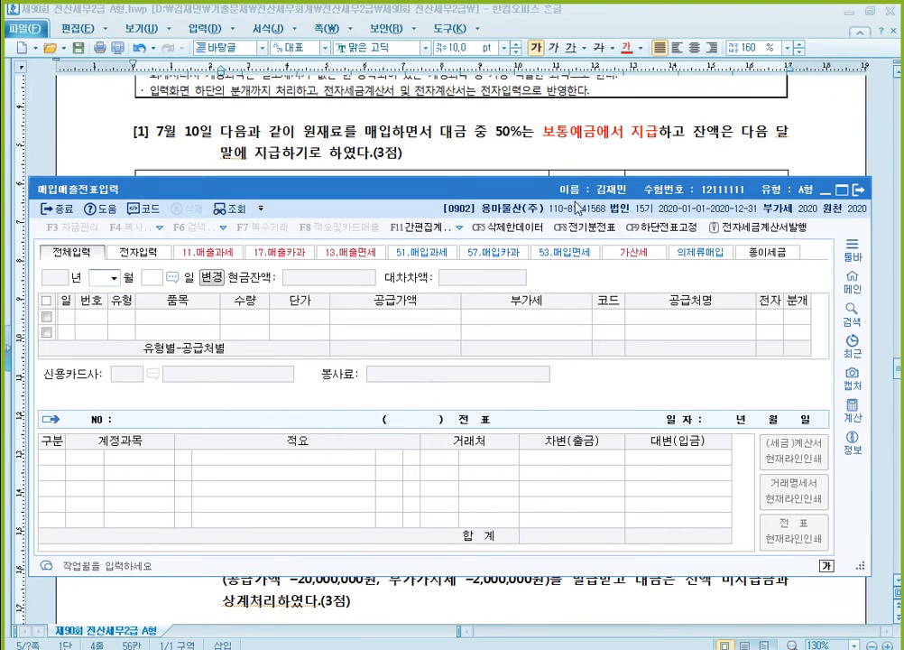
- Start a purchase entry dated July 10 with VAT type 51 (과세)
type("7")
key("Return")
type("10")
key("Return")
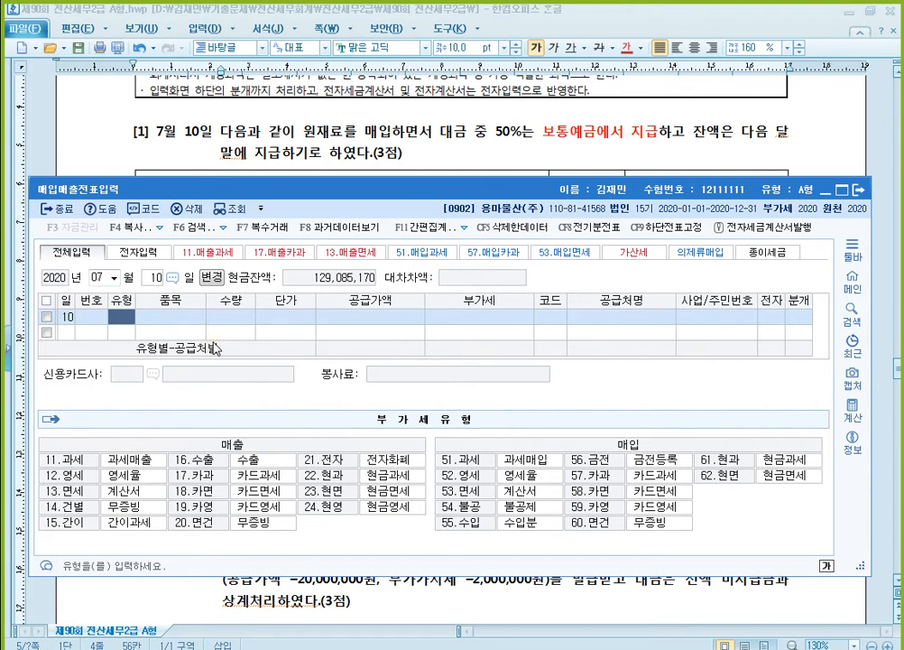
type("51")
key("Return")
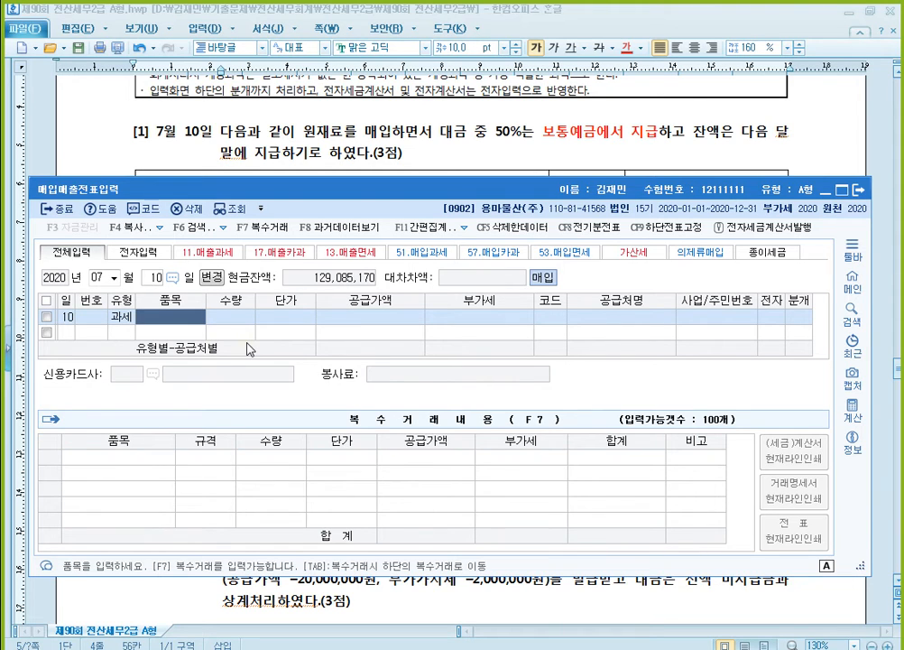
- Enter item CN24-k2 with quantity 5,000 and unit price 10,000, accepting the calculated supply value and VAT
type("CN")
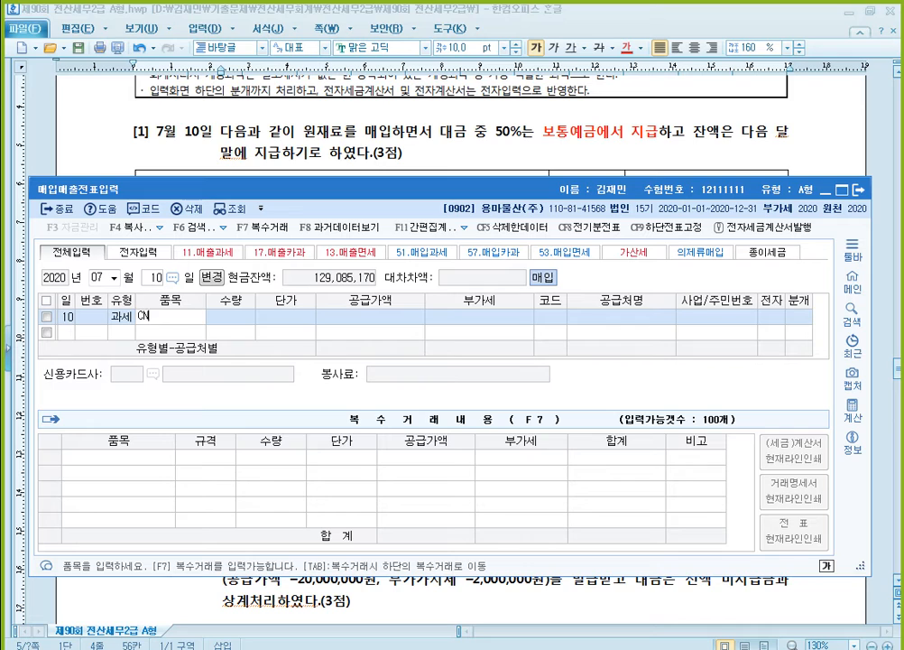
type("24-ㅏ2")
key("Hangul")
key("Return")
type("5000")
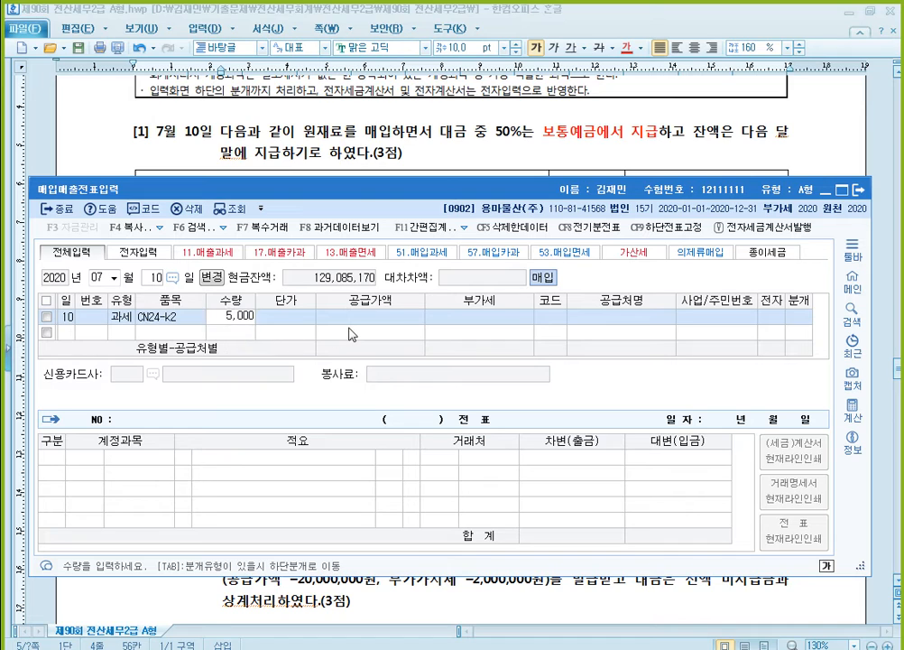
key("Return")
type("10000")
key("Return")
key("Return")
key("Return")
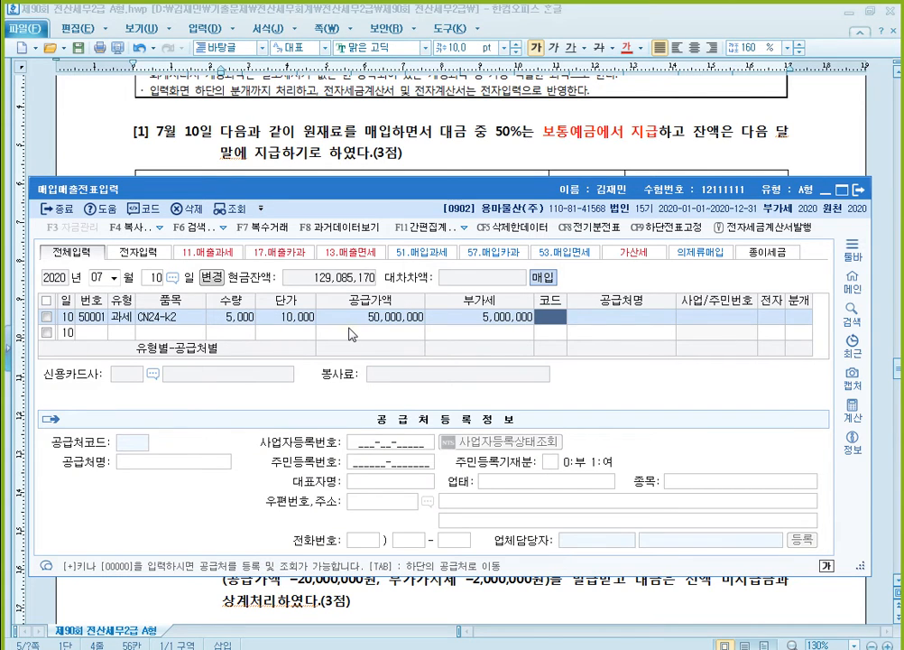
- Look up (주)필프리 as the supplier and mark the invoice as electronic (여)
type("v")
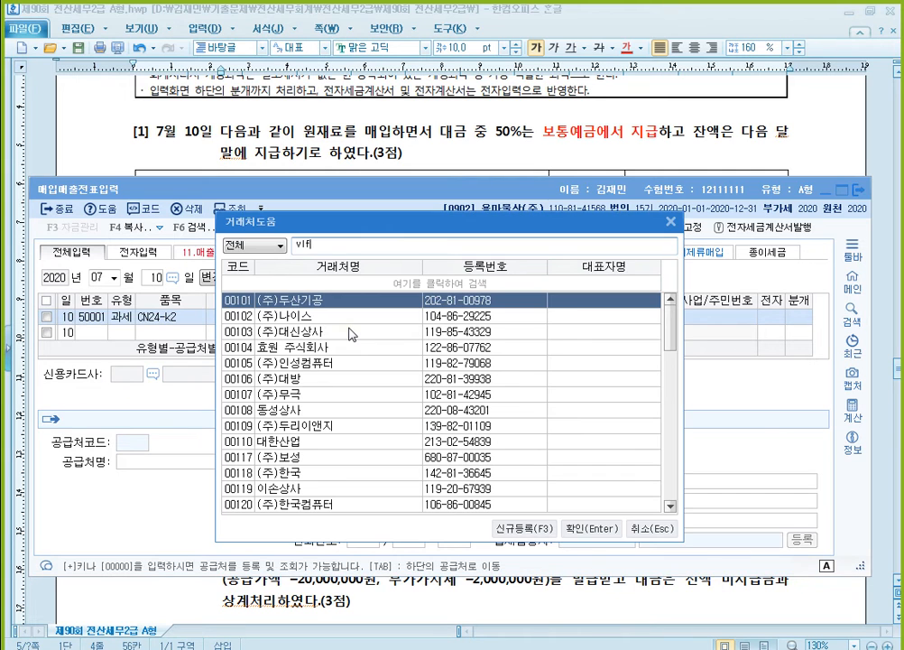
type("lf")
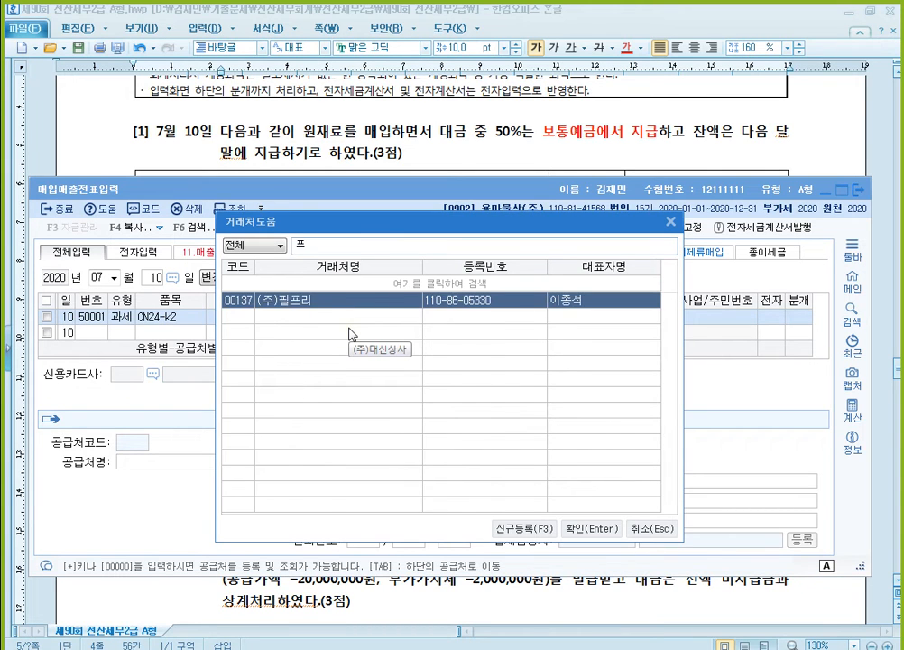
key("Return")
key("Return")
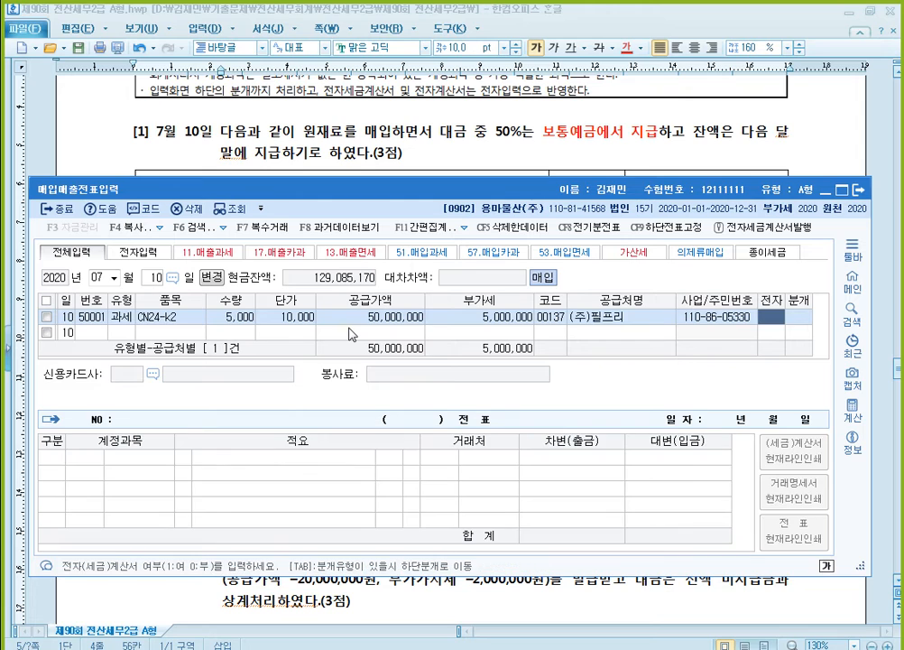
- Set the journal type to 3 (혼합) and accept the 원재료 debit line
key("Return")
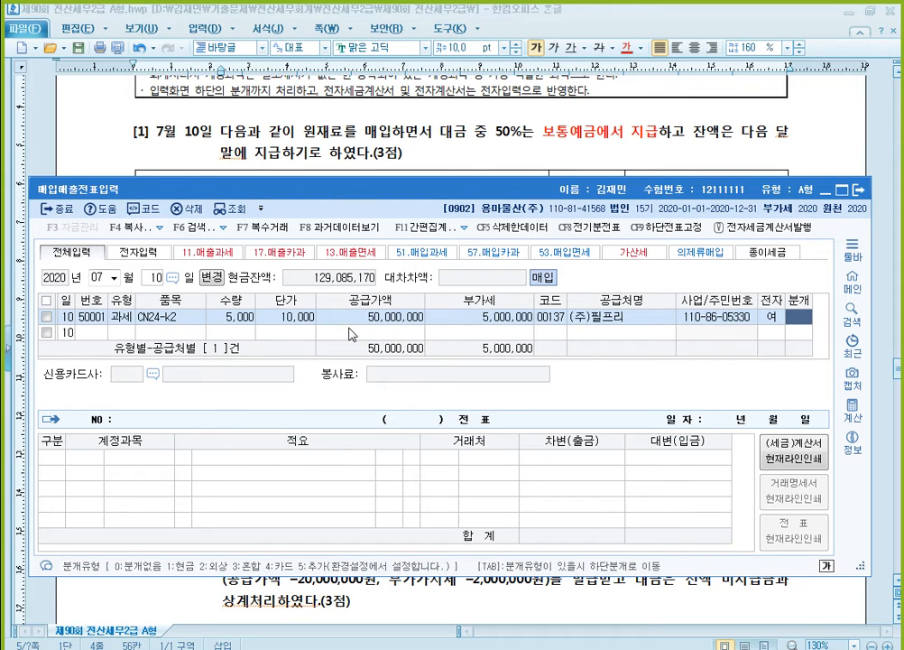
type("3")
key("Return")
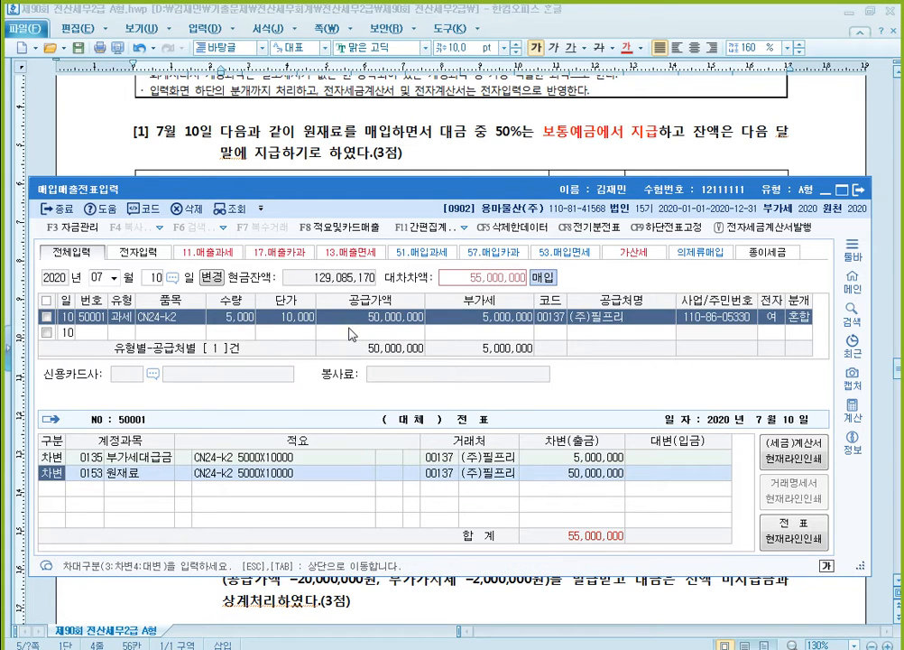
key("Return")
key("Return")
key("Return")
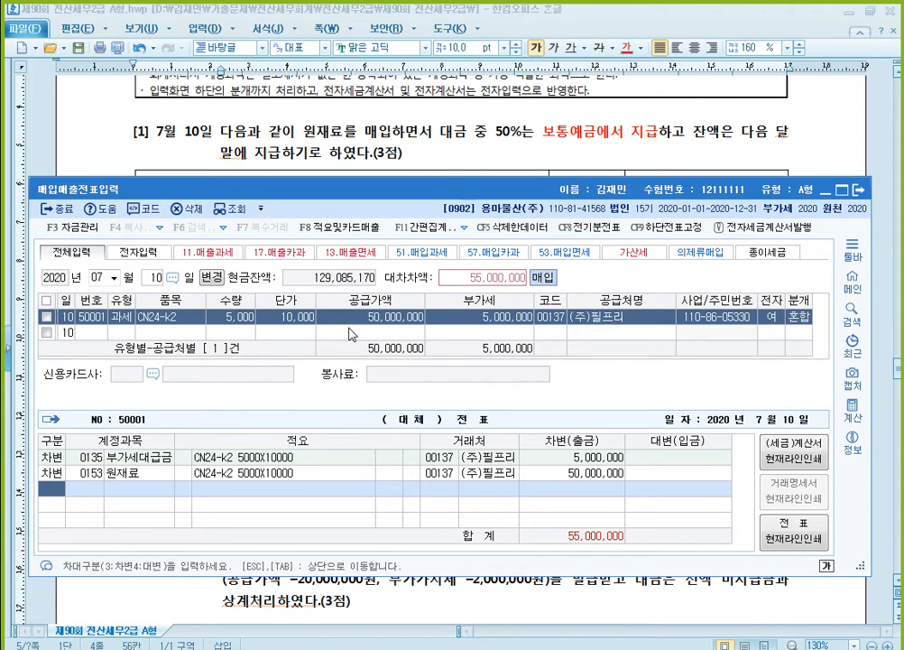
- Add a credit line for account 103 보통예금 with an amount of 27,500,000
type("4")
key("Return")
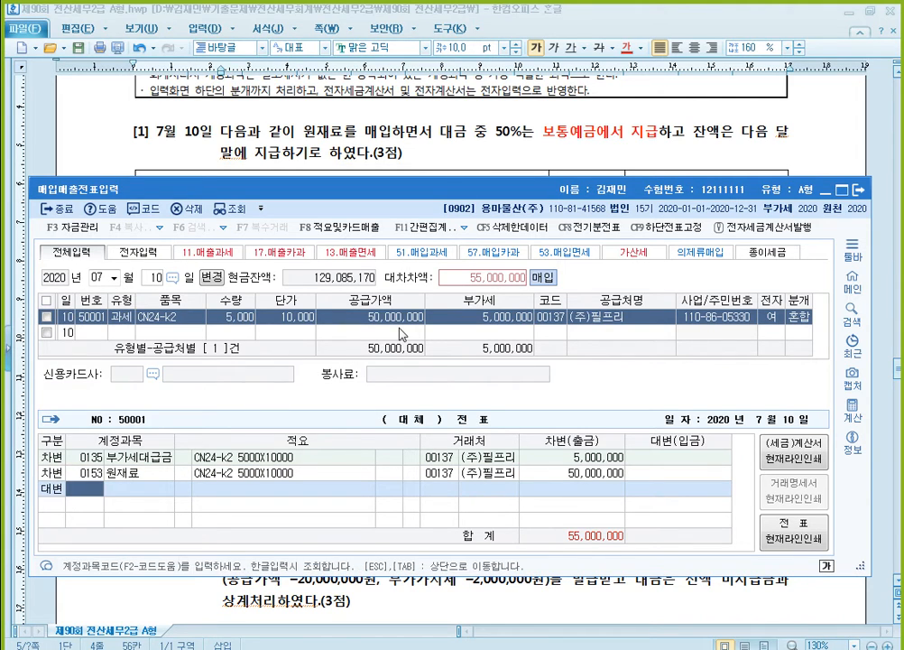
type("103")
key("Return")
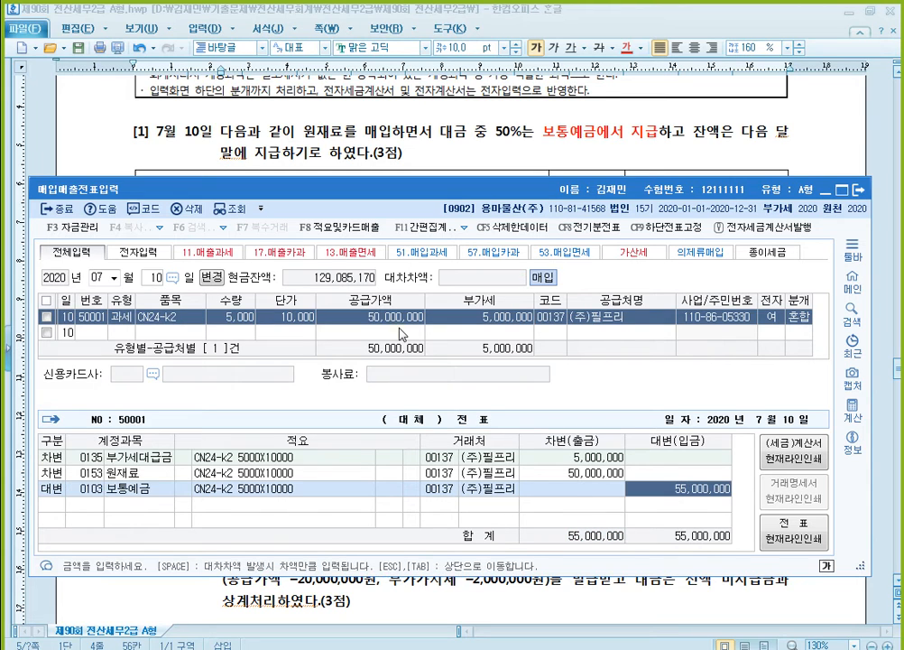
type("27500000")
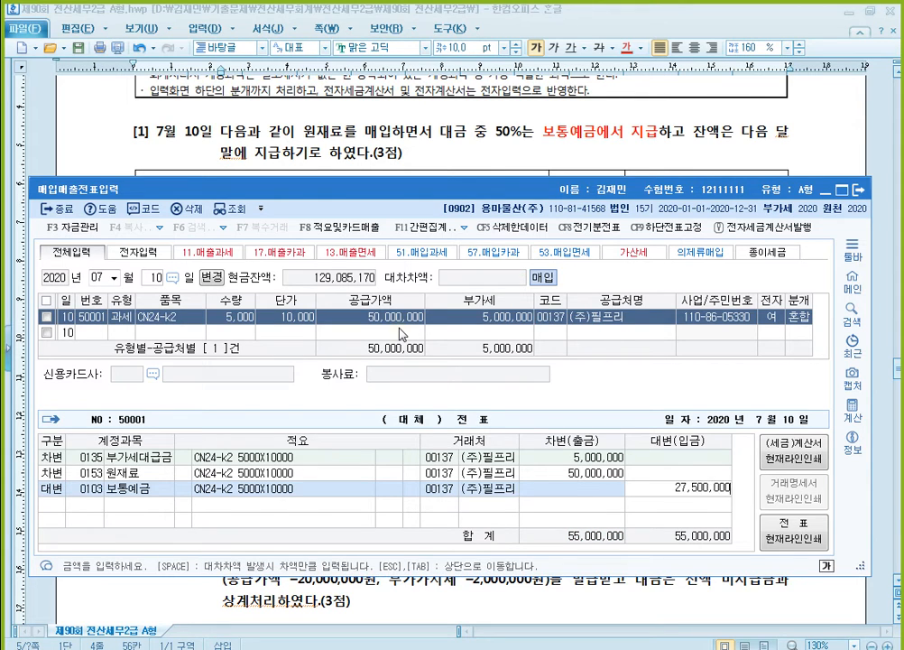
key("Return")
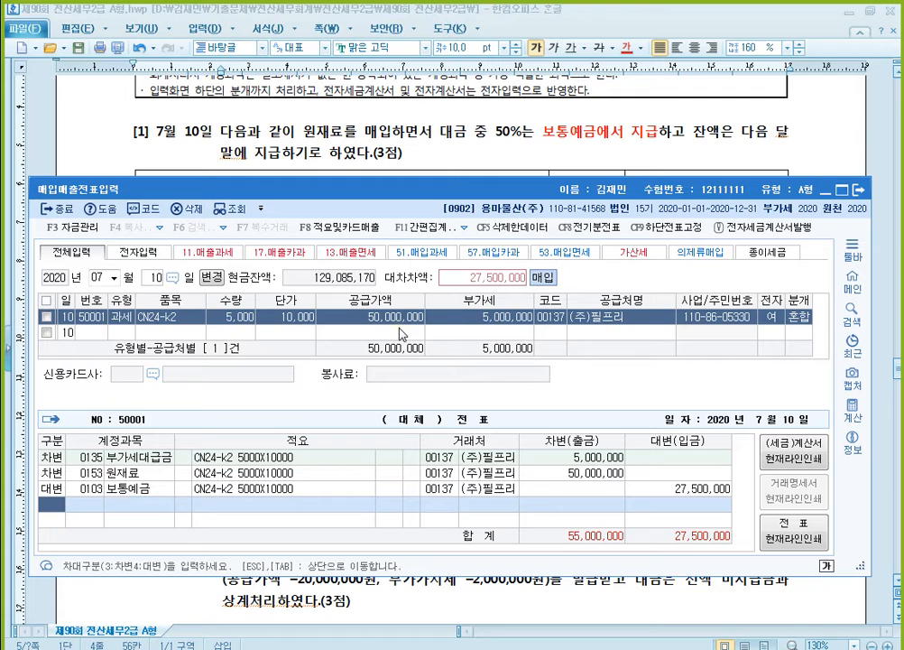
- Add a credit line for account 251 외상매입금 with the remaining 27,500,000 and return to the voucher list
type("4")
key("Return")
type("251")
key("Return")
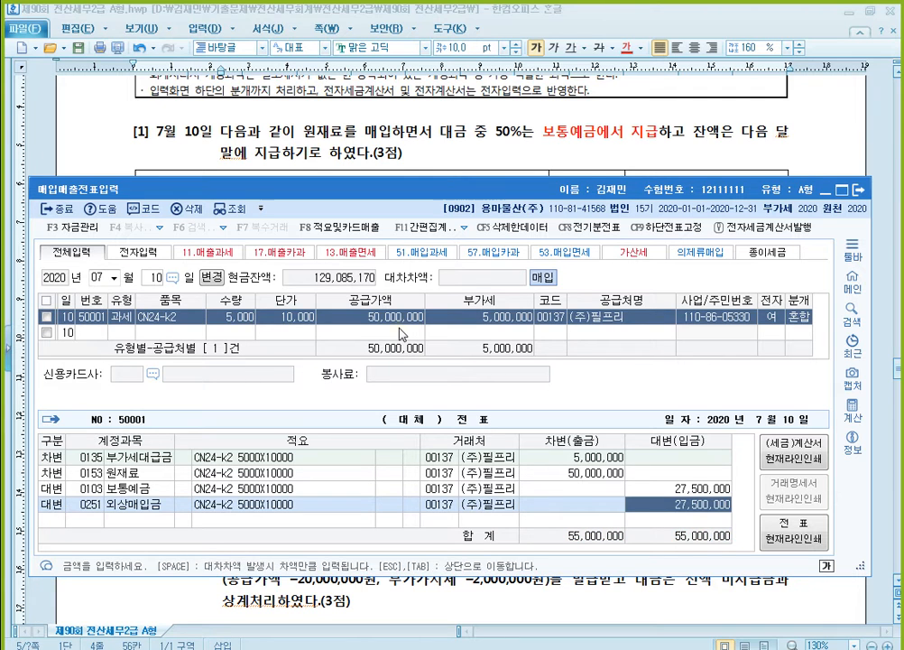
key("Escape")
key("Up")
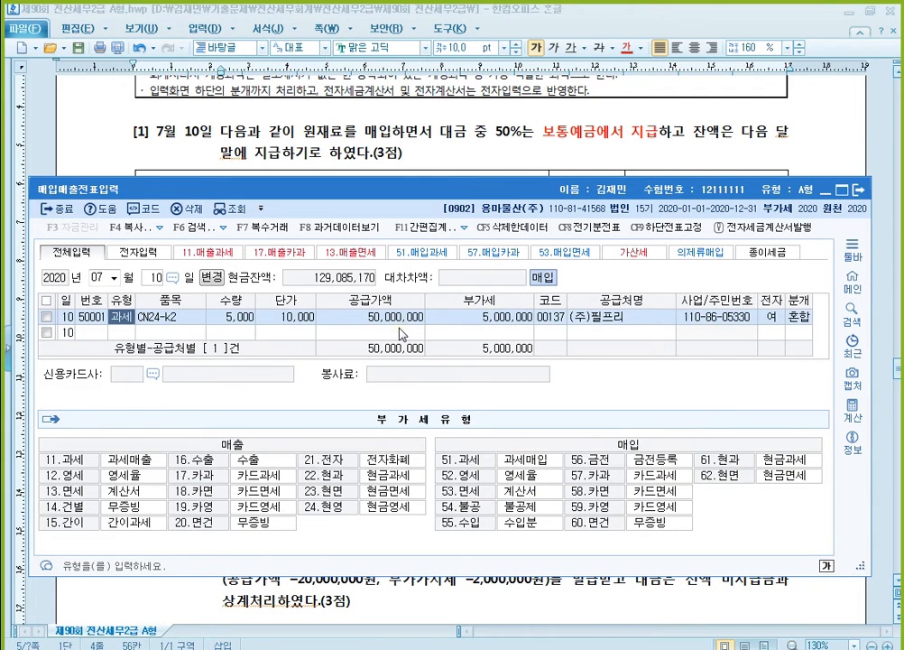
key("Left")
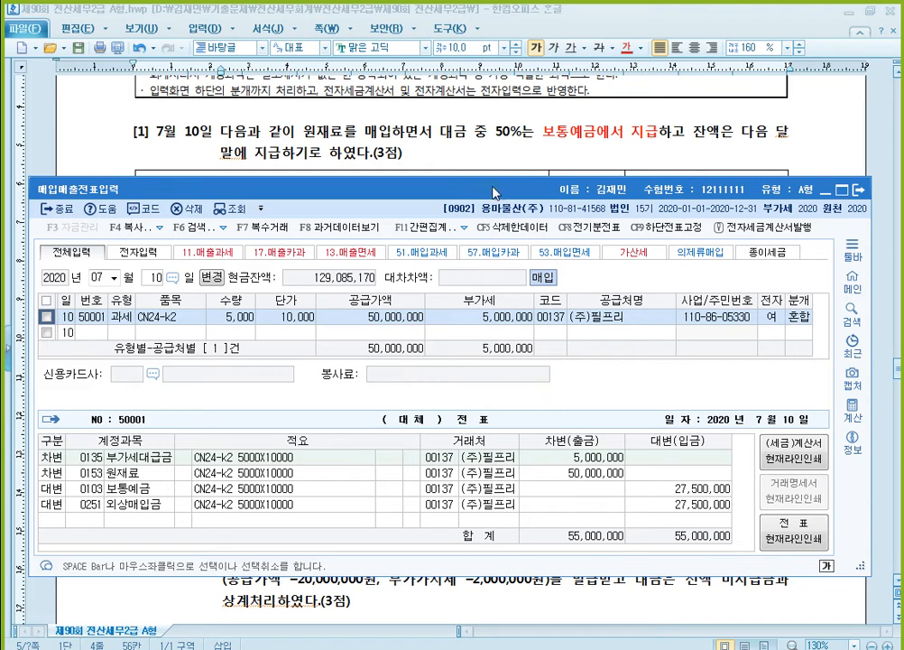
- Read question [2] dated July 20 in the Hangul exam document and return to the 매입매출전표입력 window in KcLep
left_click(537, 147)
scroll(570, 302, "down", 8)
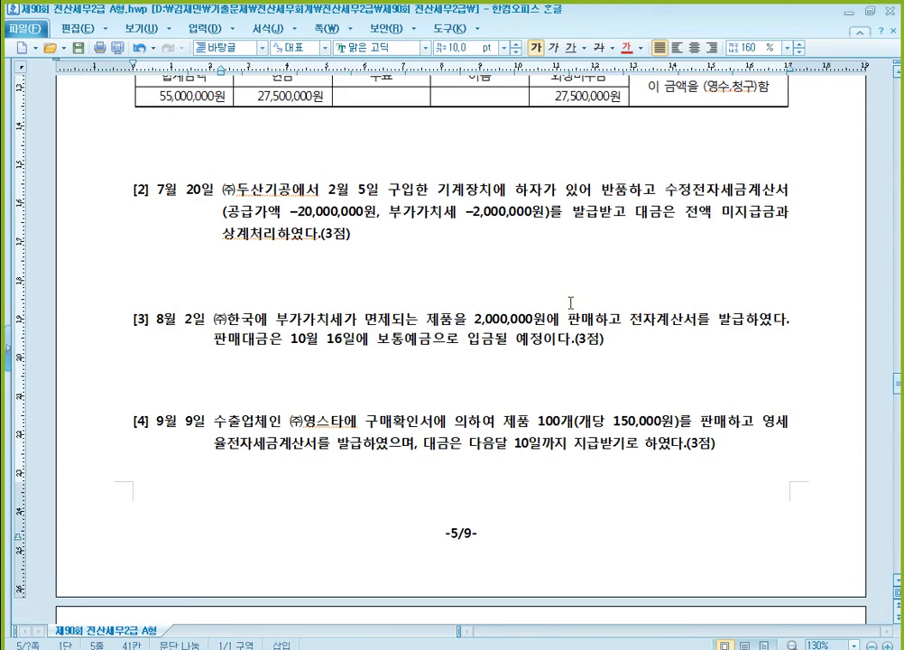
scroll(570, 303, "down", 1)
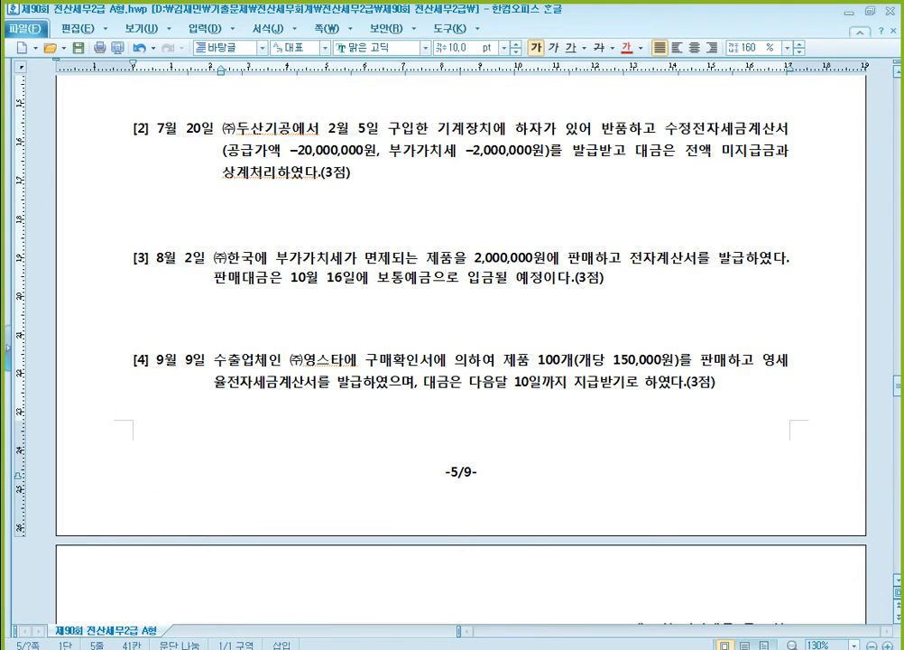
left_click(475, 458)
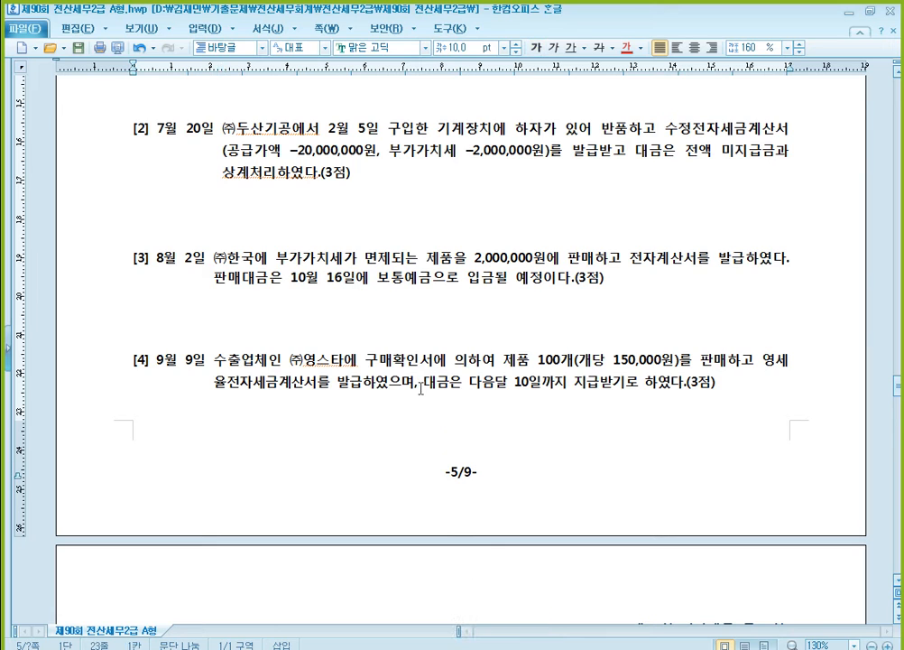
scroll(421, 390, "down", 1)
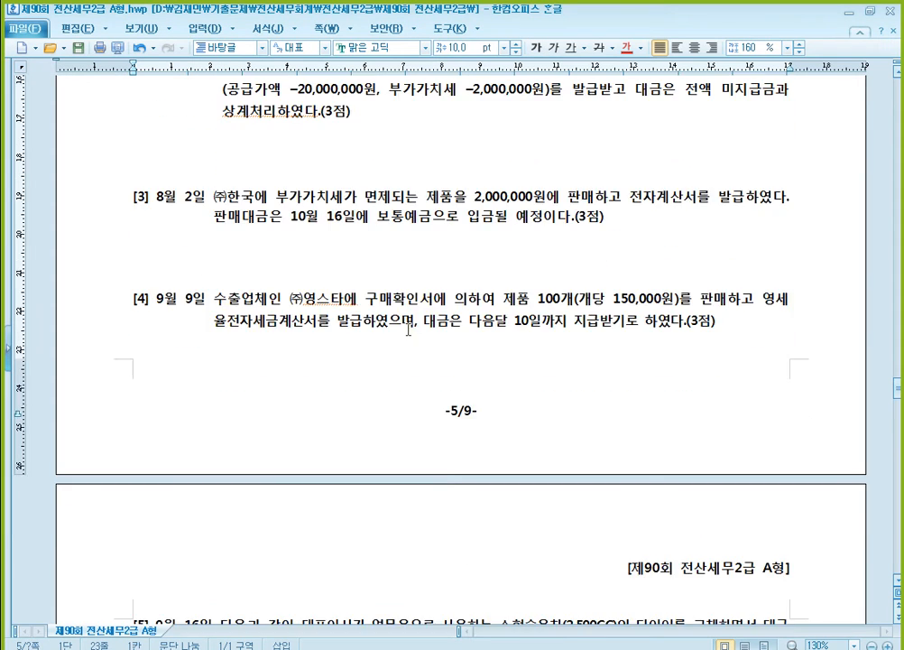
scroll(408, 329, "up", 1)
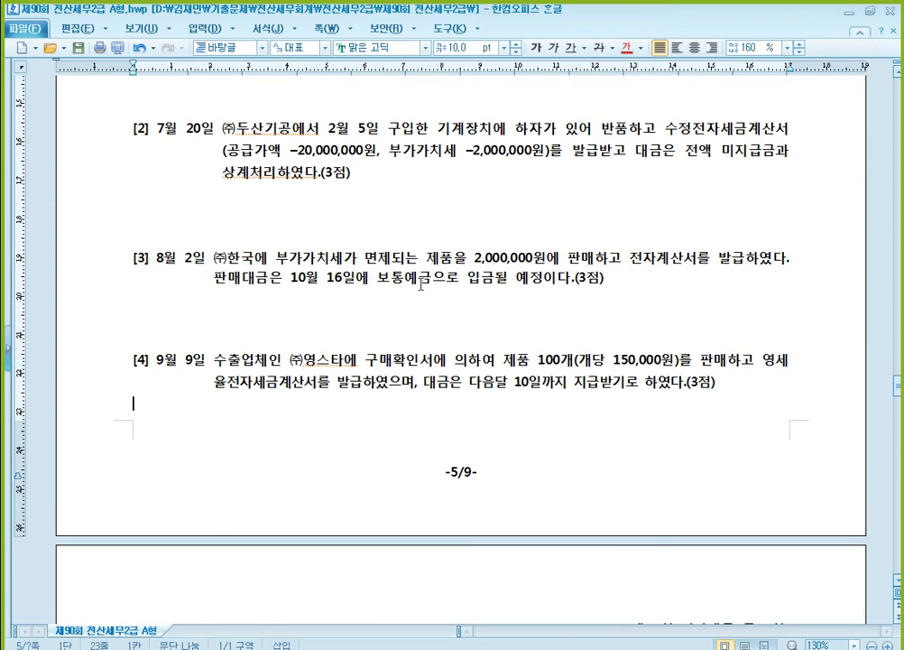
left_click(900, 582)
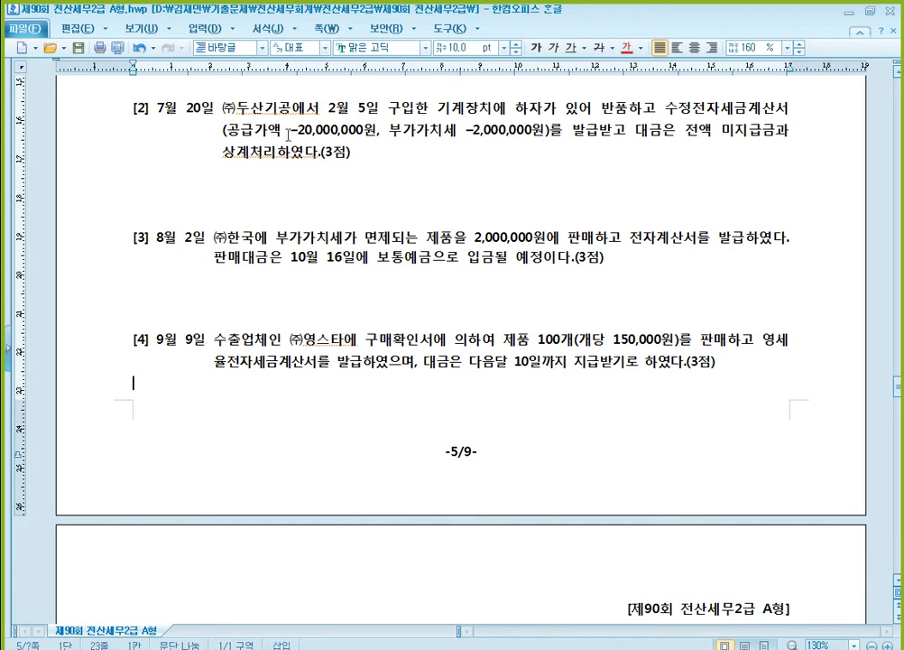
left_click(476, 648)
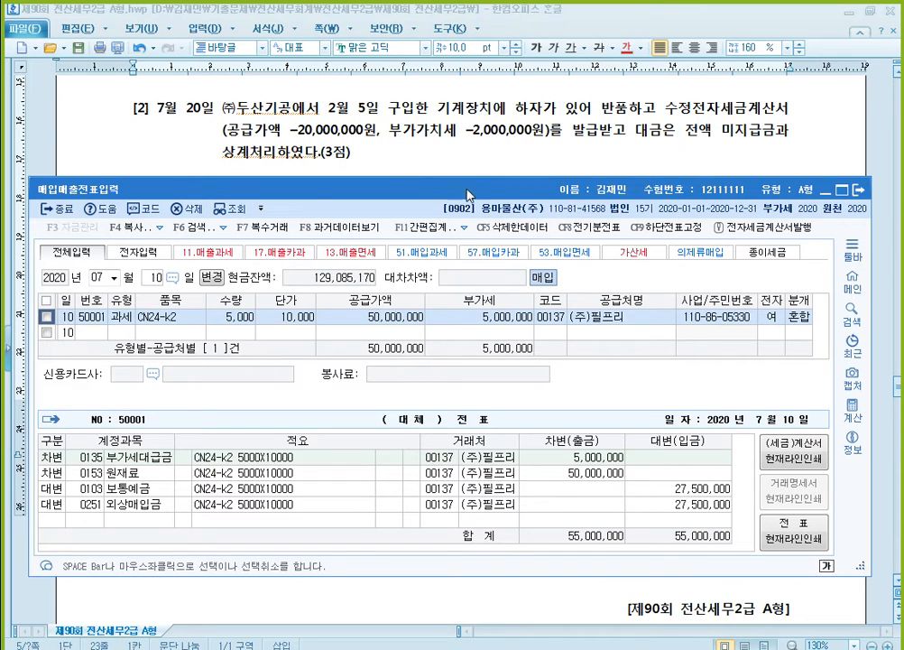
- Look up the February 5 vouchers and examine the journal entry of the original 기계장치 purchase from (주)두산기공
left_click(101, 278)
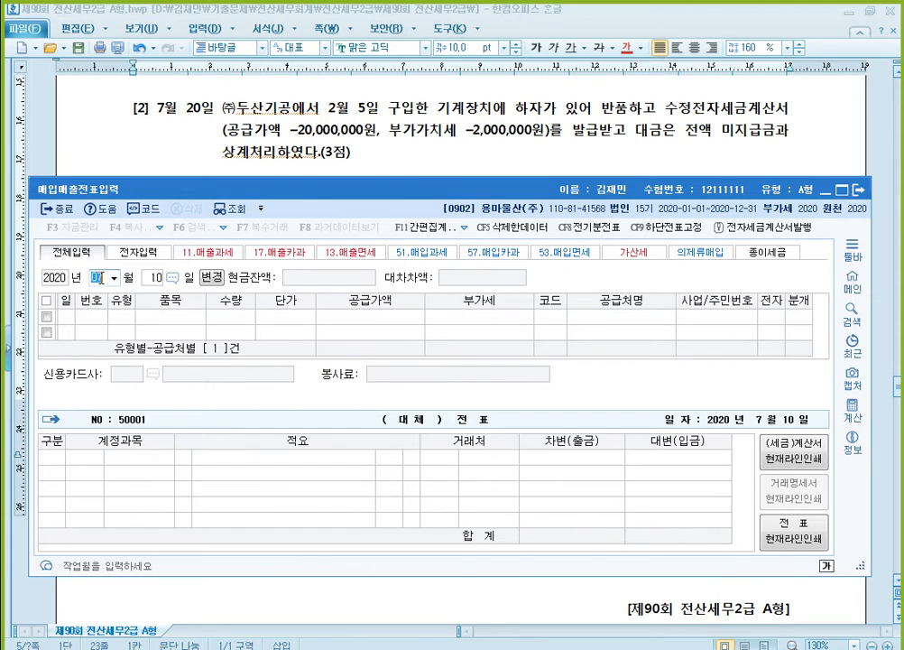
type("02")
key("Return")
type("5")
key("Return")
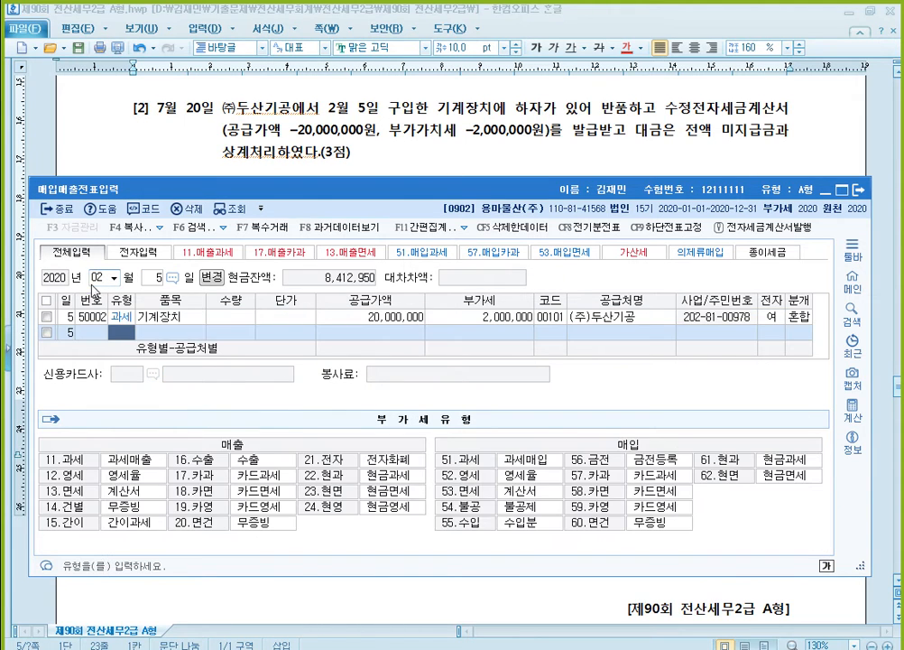
left_click(362, 316)
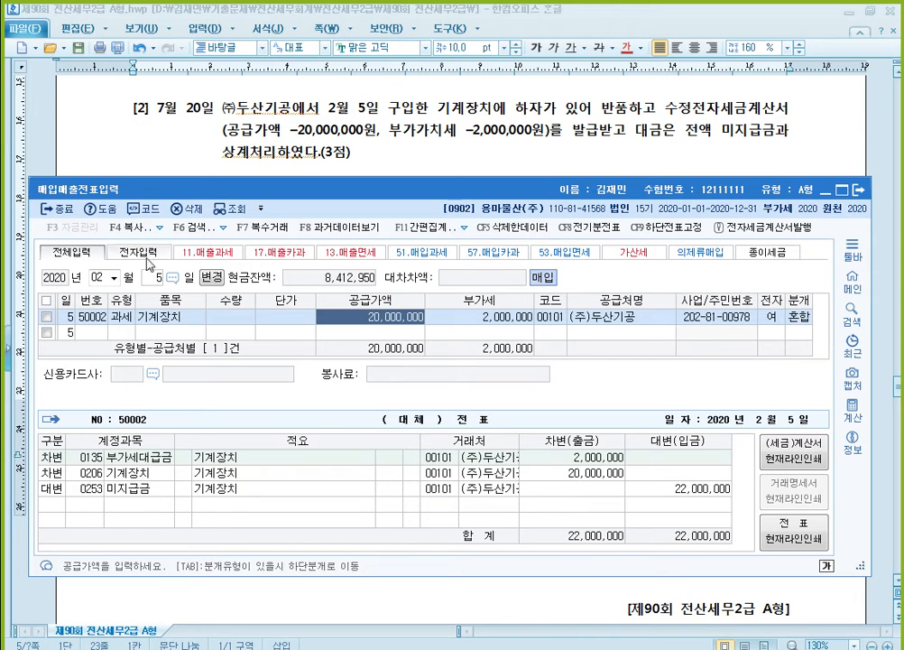
- Set the voucher date to July 20 and start a purchase entry of VAT type 51 (과세)
left_click(102, 276)
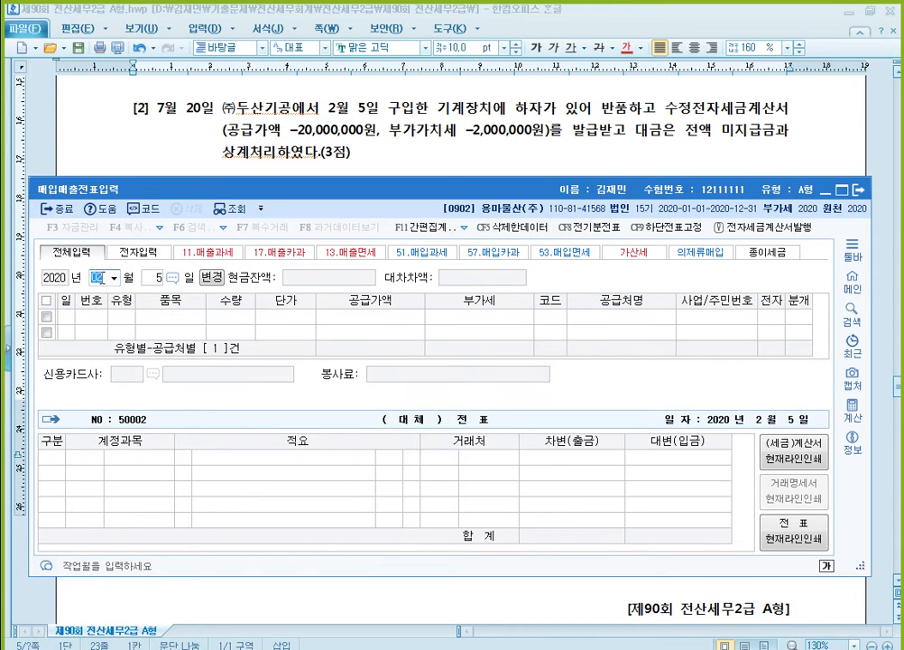
type("07")
key("Return")
type("20")
key("Return")
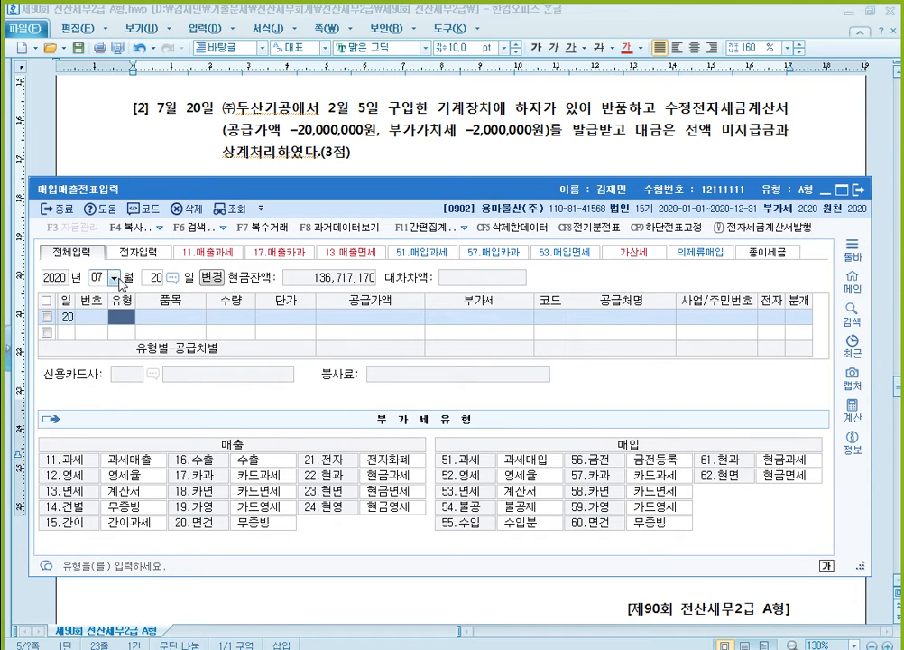
type("51")
key("Return")
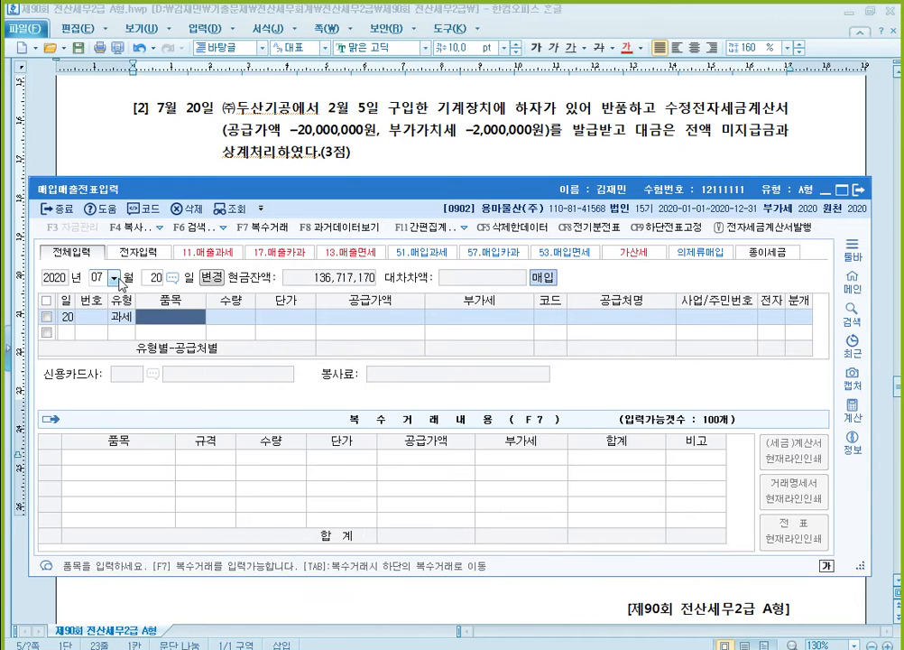
- Enter 기계장치 반품 as the item with a supply amount of -20,000,000 and accept the calculated VAT
type("기계")
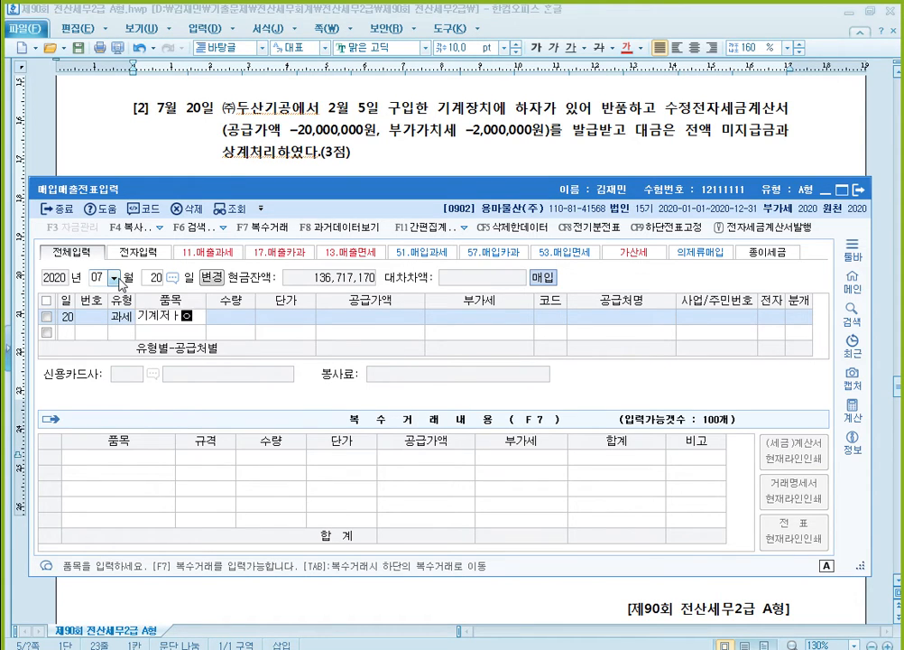
type("장치 반품")
key("Return")
key("Return")
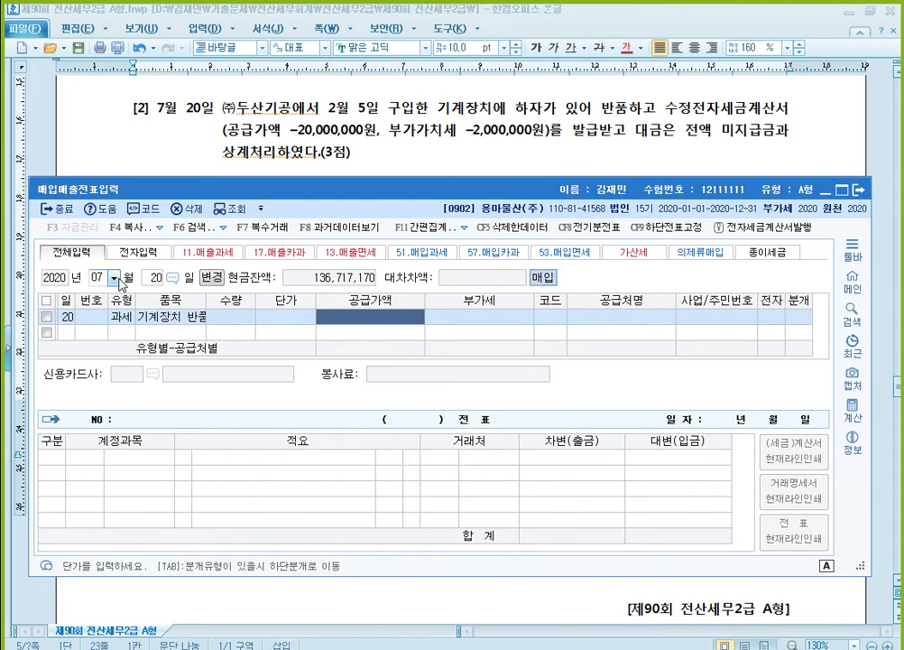
type("-20,000,000")
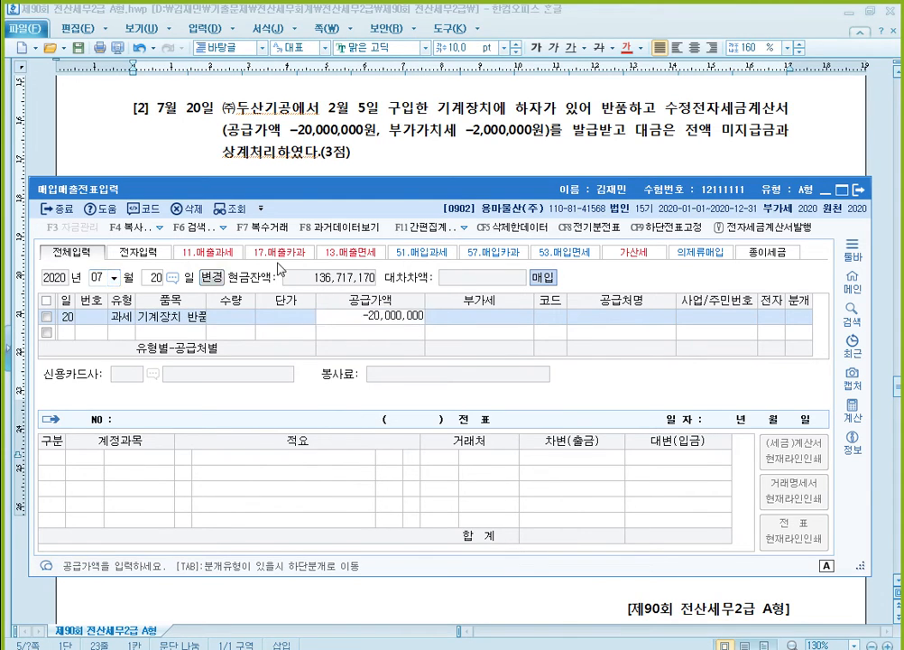
key("Return")
- Assign (주)두산기공 as the supplier and mark the tax invoice as electronic (1: 여)
key("Return")
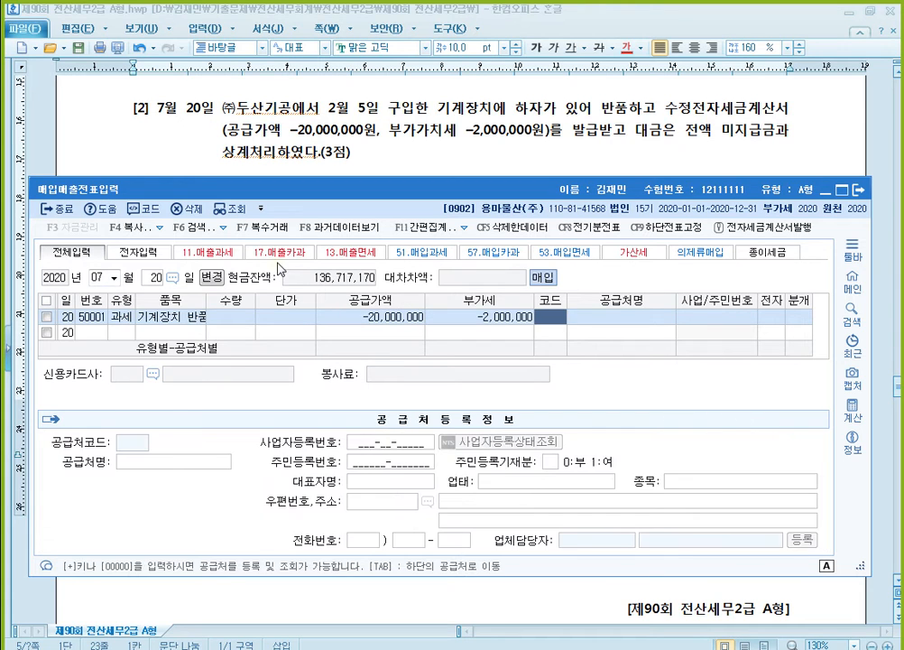
type("두산")
key("Return")
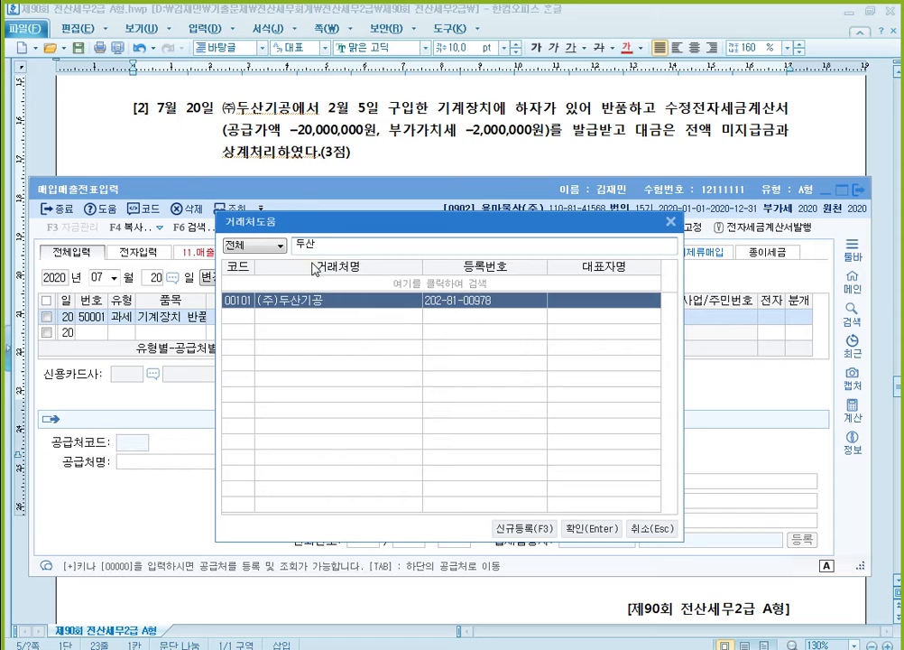
key("Return")
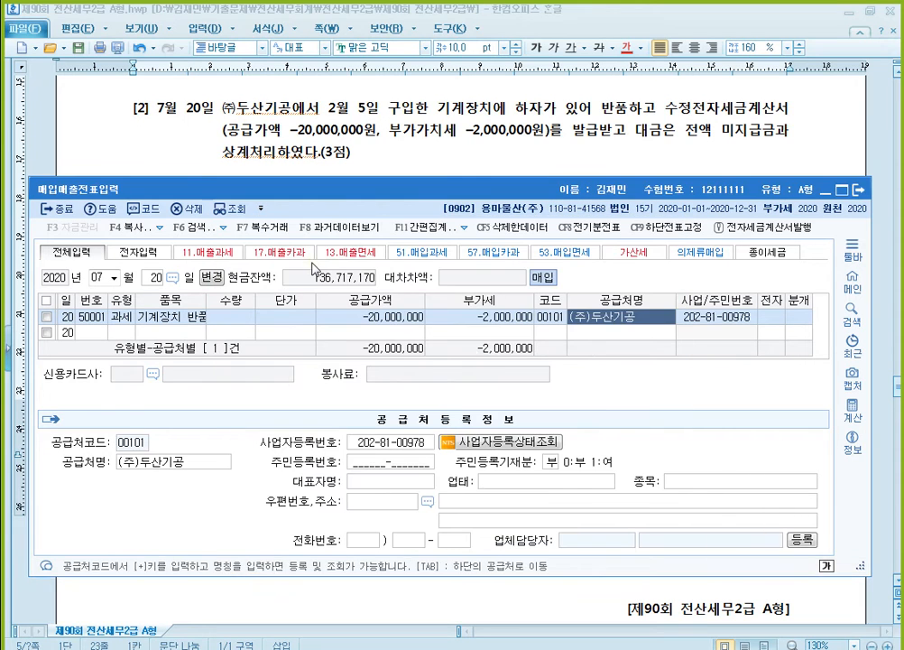
key("Return")
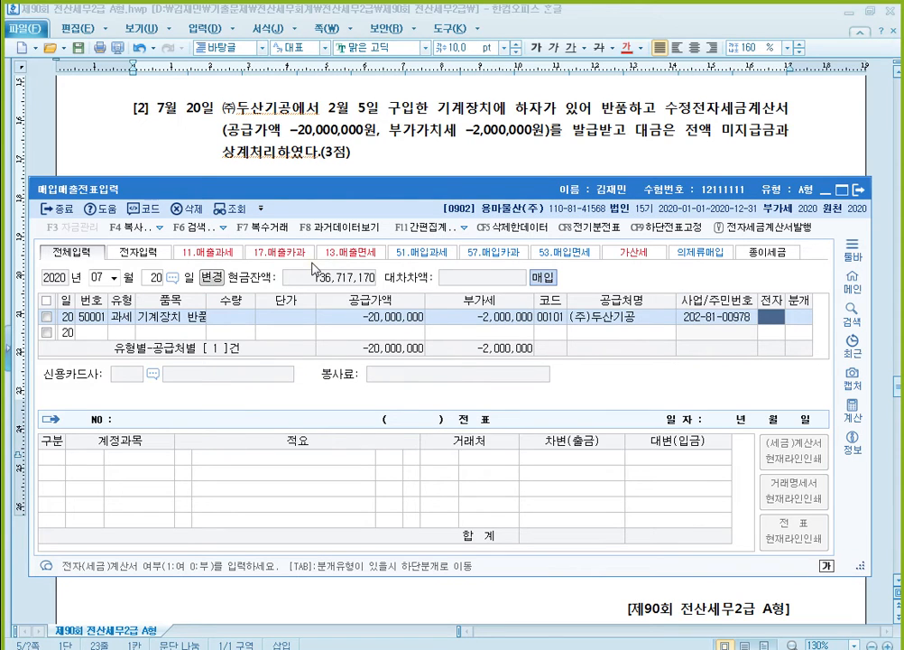
type("1")
key("Return")
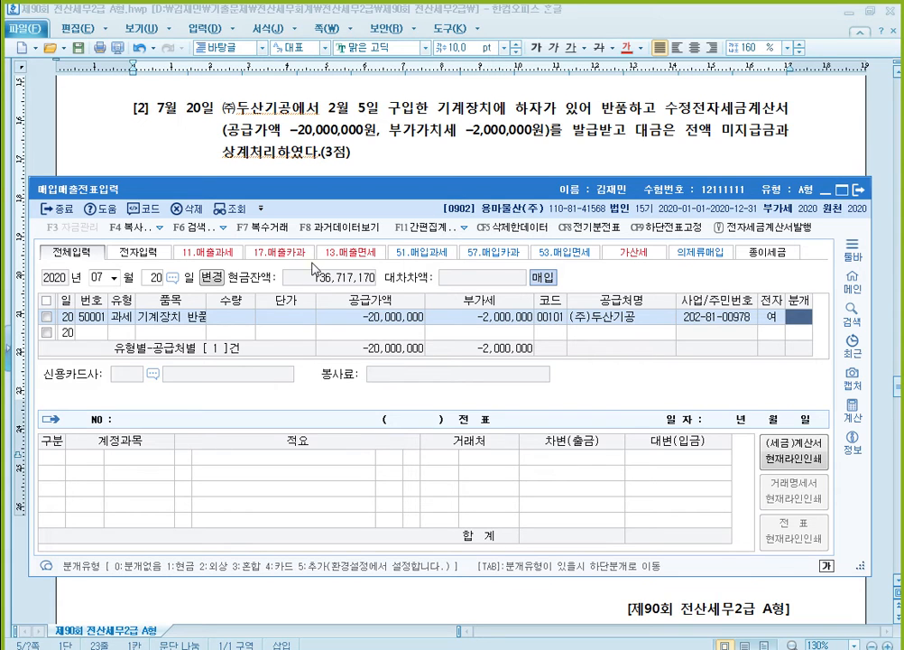
- Set the journal type to 3 (혼합) and change the 원재료 debit line's account to 206 기계장치
type("3")
key("Return")
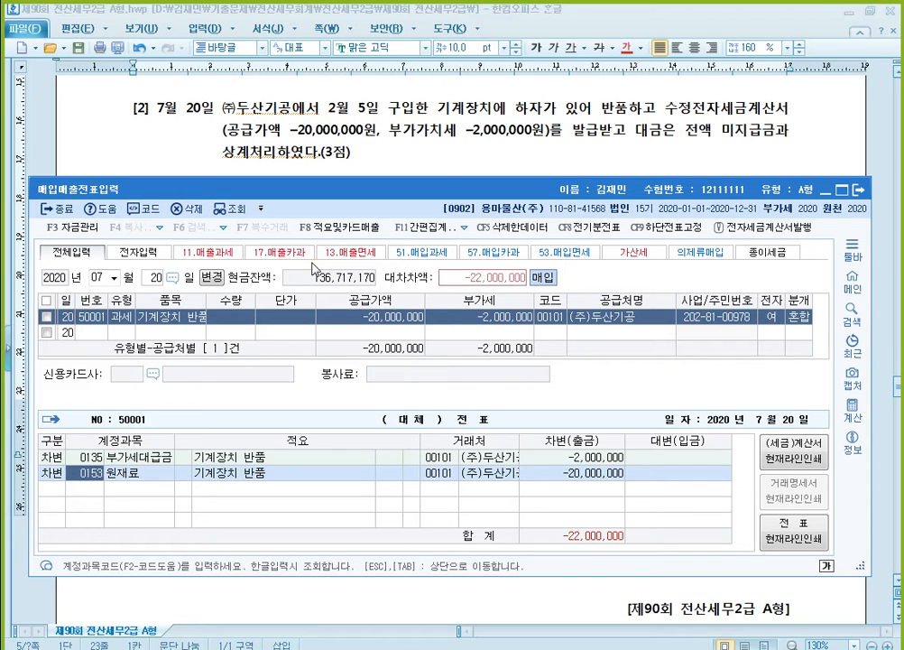
type("206")
key("Return")
key("Return")
key("Return")
key("Return")
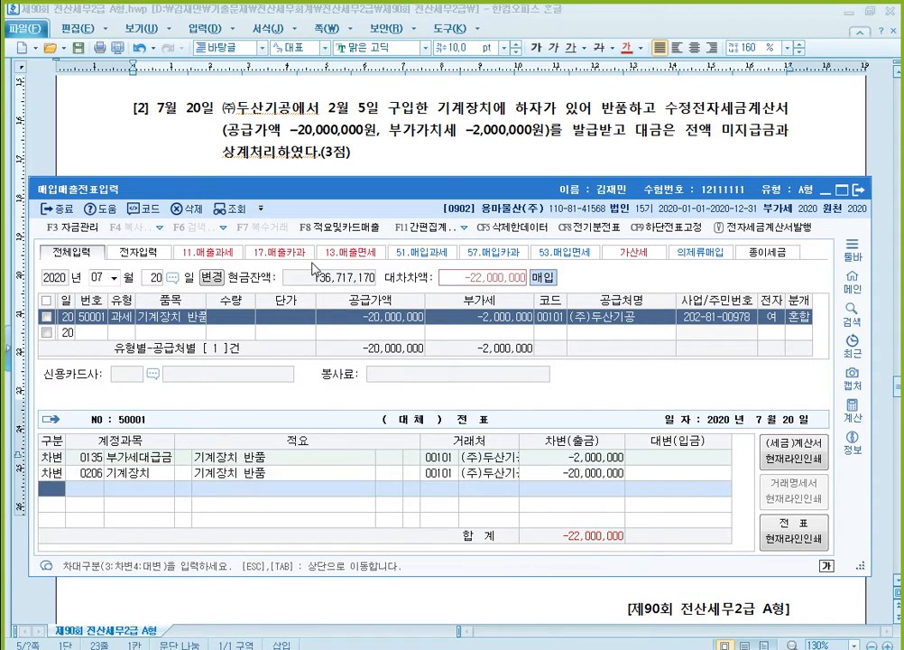
- Add a credit line for account 253 미지급금 with -22,000,000 and return to the voucher list
type("4")
key("Return")
type("253")
key("Return")
key("Return")
key("Return")
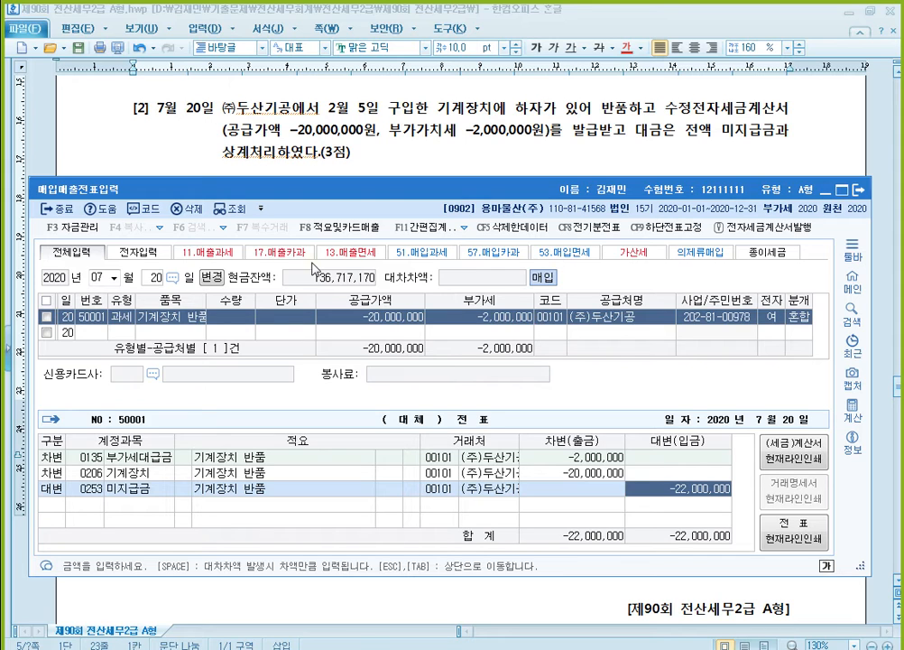
key("Escape")
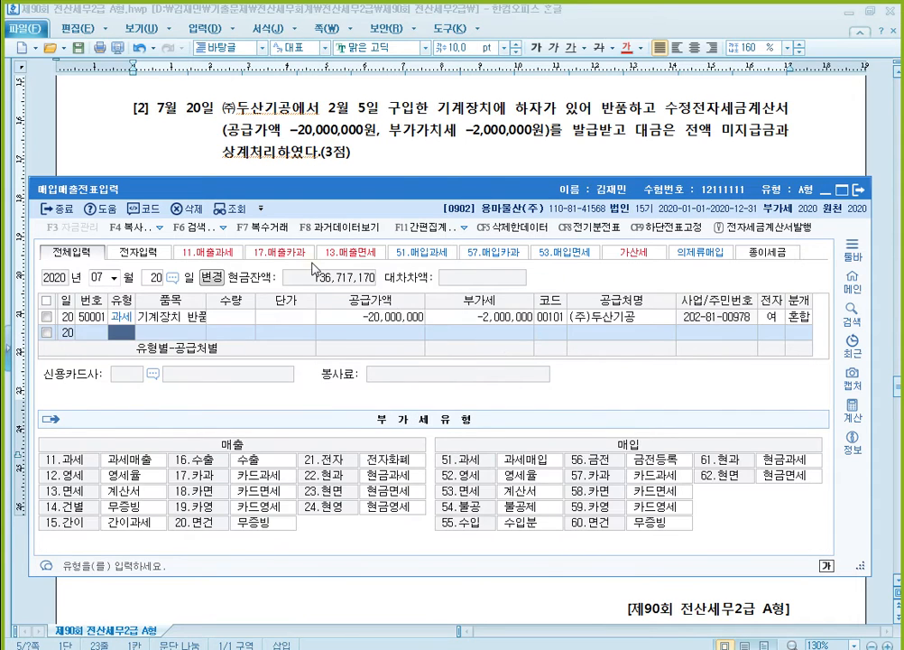
key("Up")
key("Left")
key("Left")
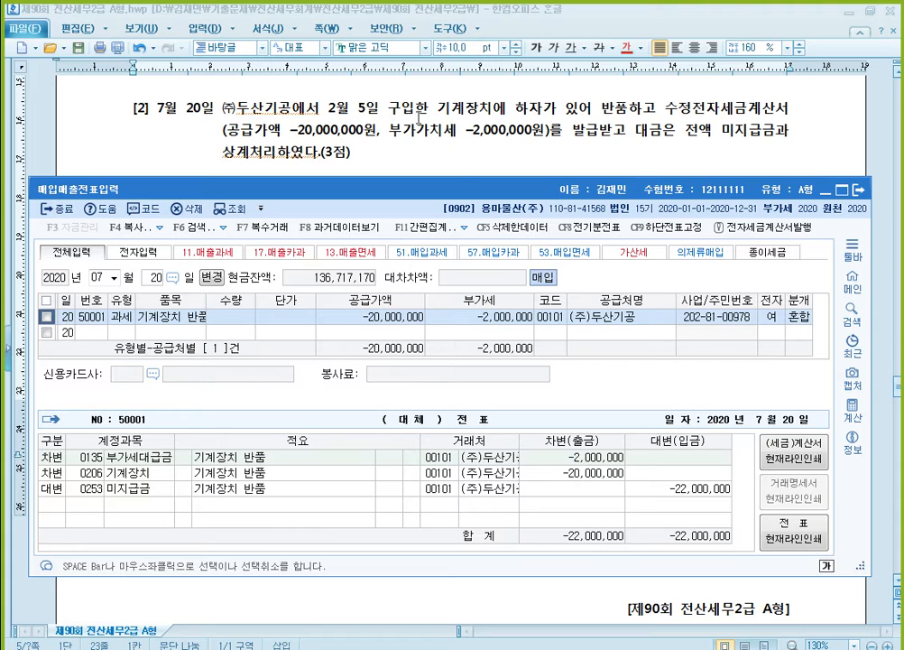
- Read question [3] dated August 2 in the Hangul exam document, highlight 전자계산서를 발급, and return to the 매입매출전표입력 window in KcLep
left_click(485, 151)
scroll(485, 154, "down", 1)
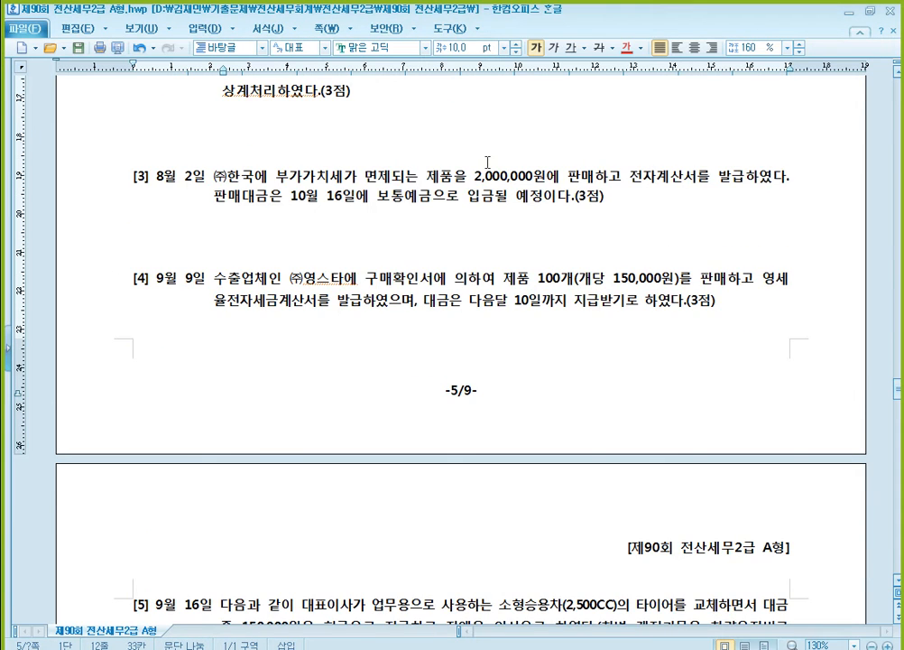
scroll(388, 146, "down", 1)
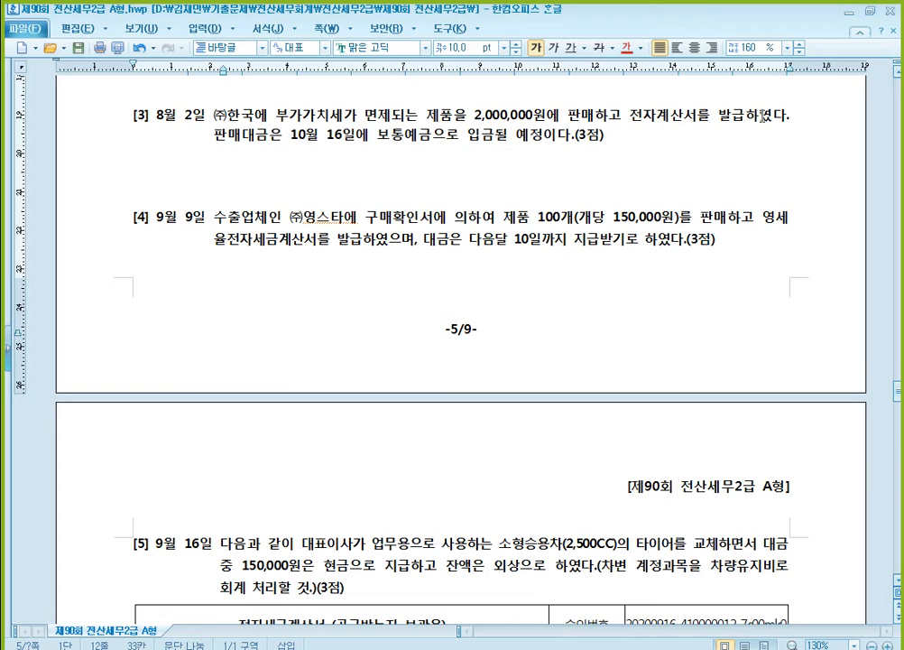
left_click_drag(635, 117, 743, 114)
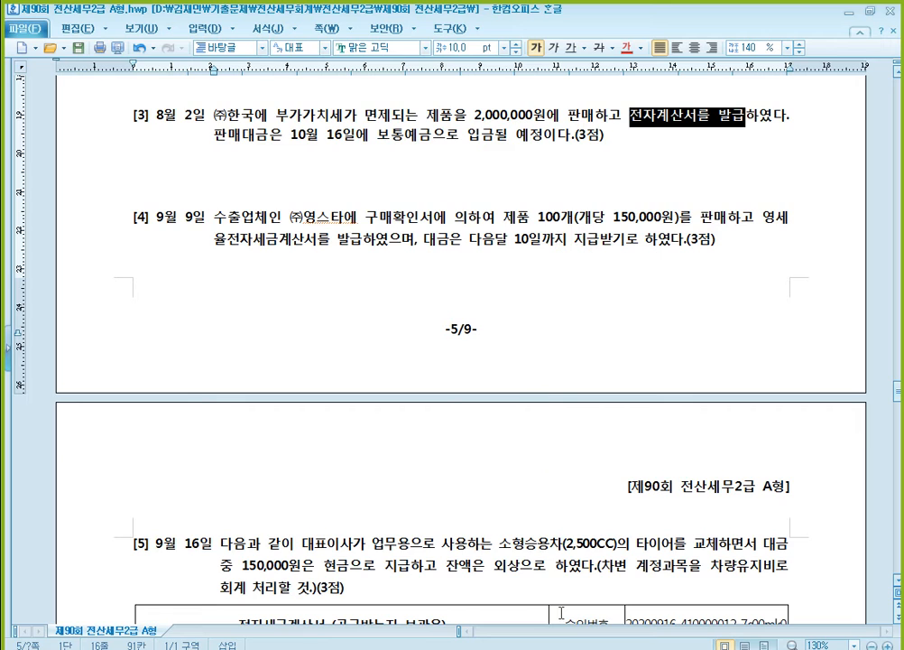
left_click(475, 646)
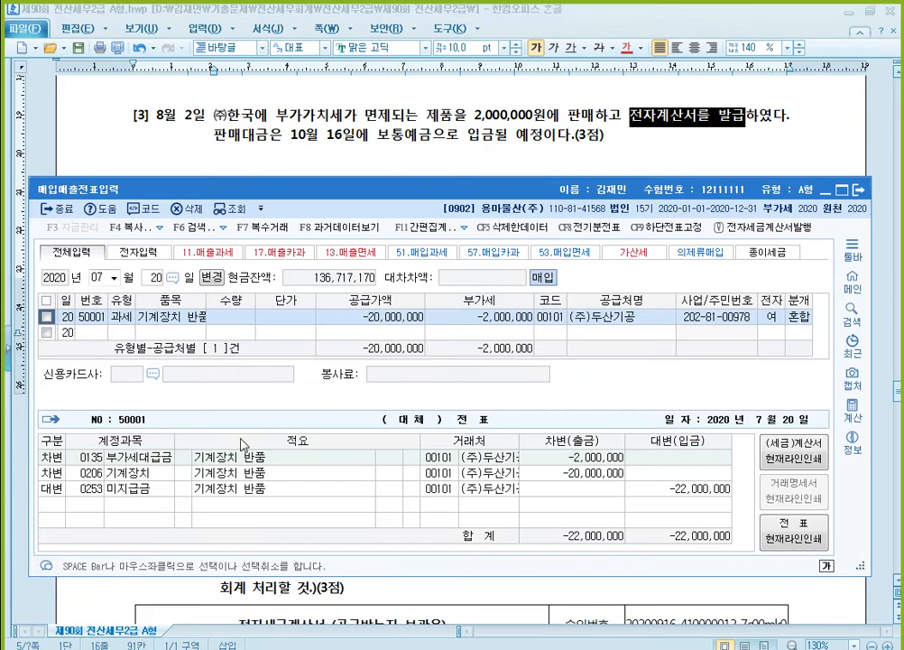
- Set the voucher date to August 2 and start a sales entry of VAT type 13 (면세)
left_click(105, 275)
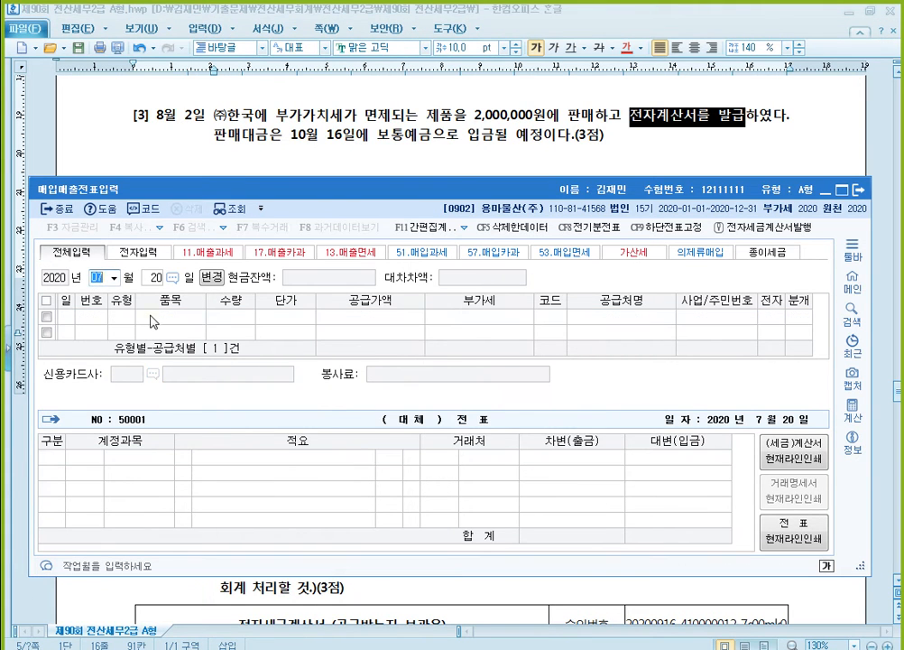
type("08")
key("Return")
type("2")
key("Return")
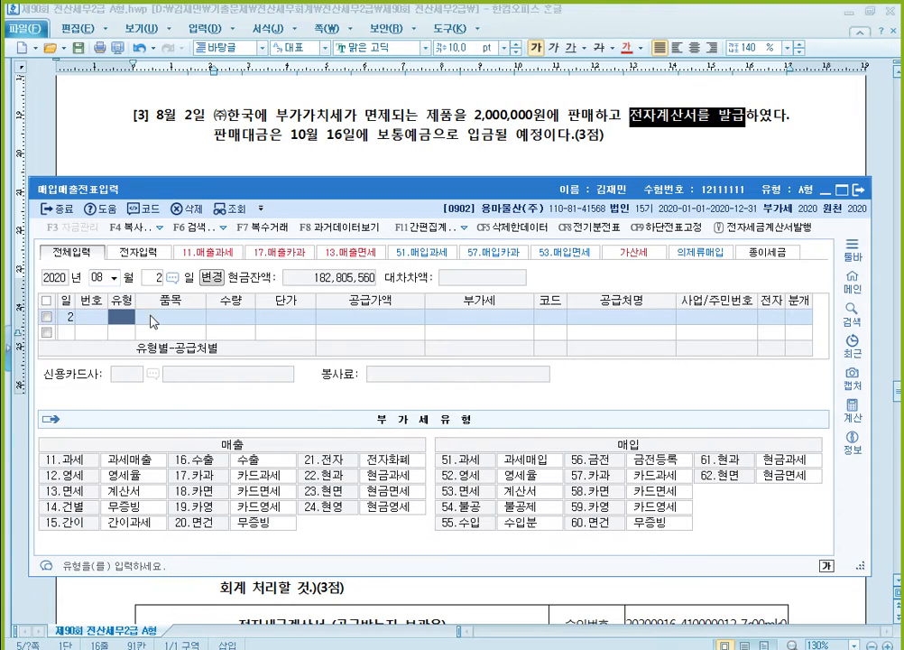
type("13")
key("Return")
- Enter 제품 as the item with a supply amount of 2,000,000
type("제품")
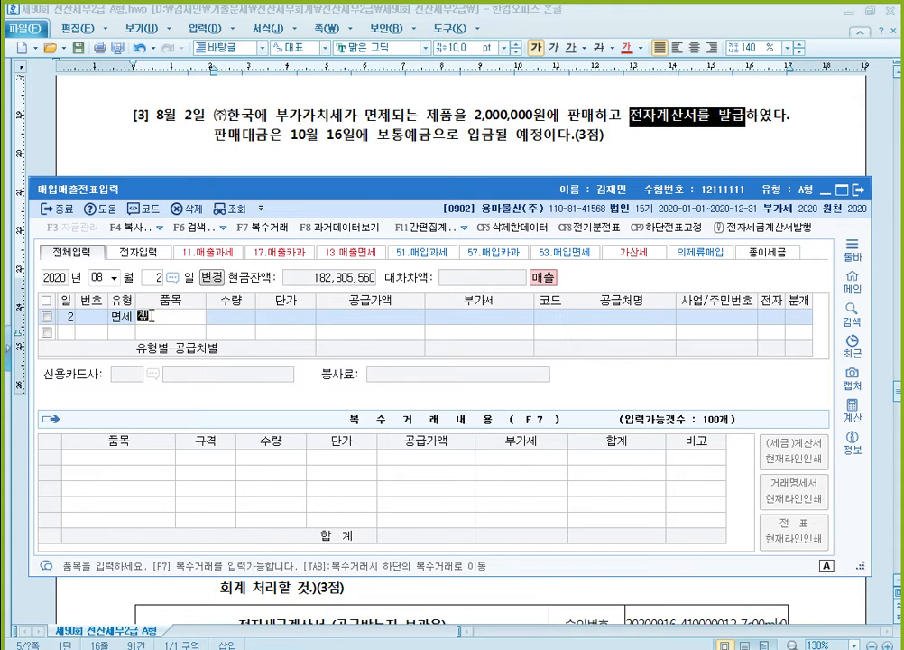
key("Return")
key("Return")
type("2000000")
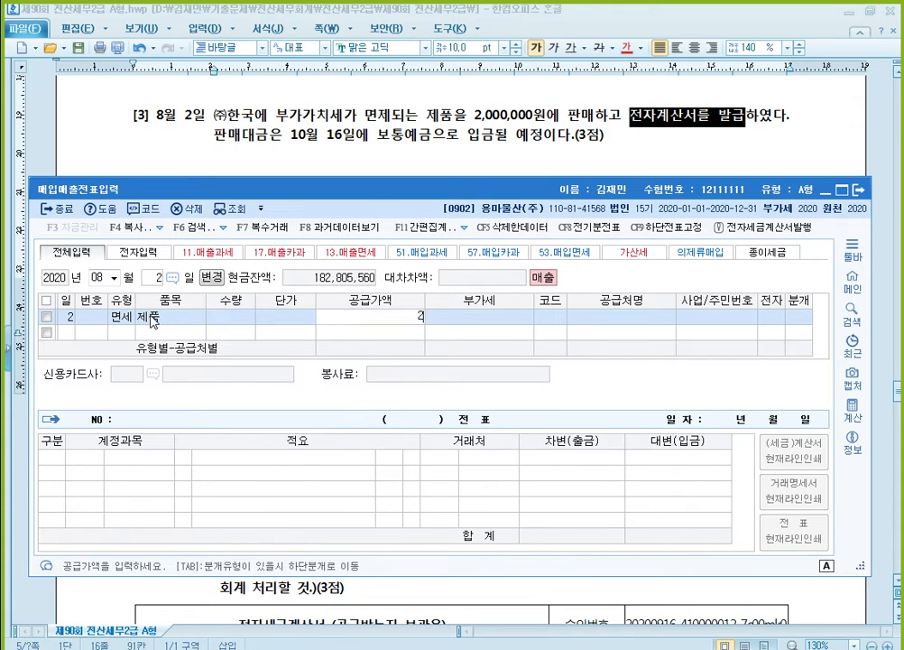
key("Return")
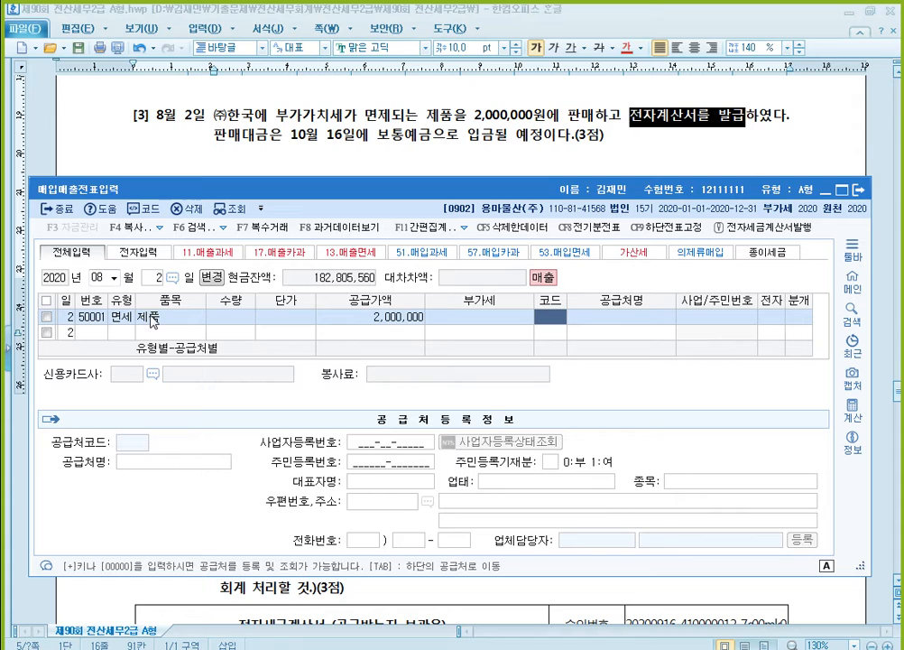
- Assign (주)한국 as the trading partner and mark the invoice as electronic (1: 여)
type("한국")
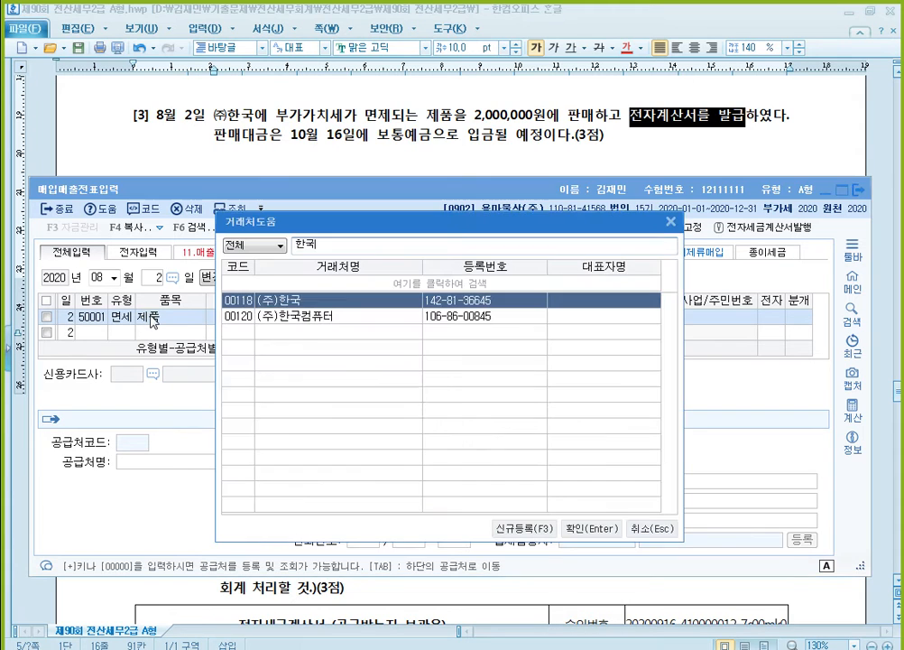
key("Return")
key("Return")
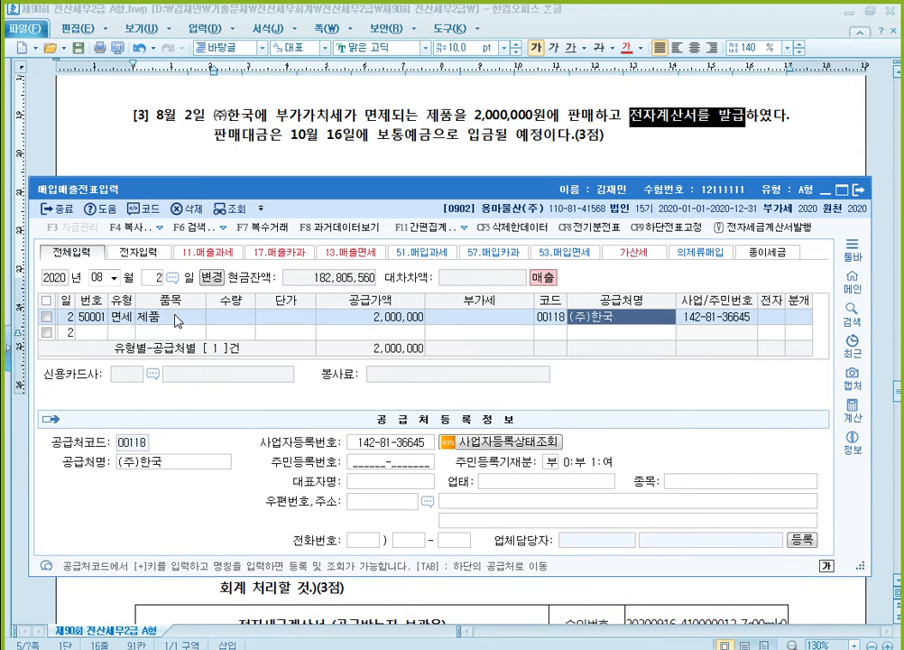
key("Return")
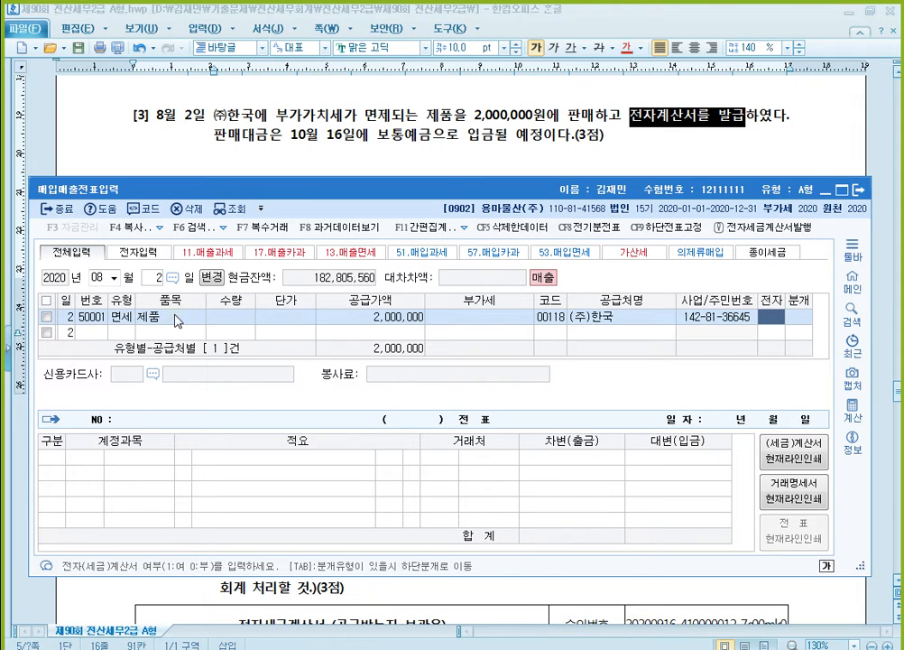
type("1")
key("Return")
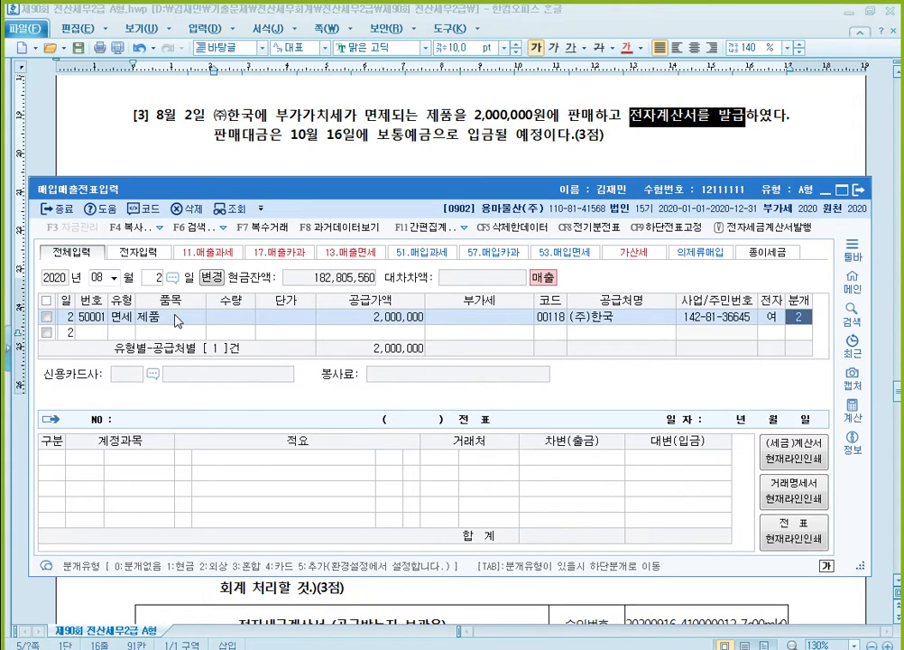
- Set the journal type to 2 (외상), accept the 제품매출 credit line, and return to the voucher list
type("2")
key("Return")
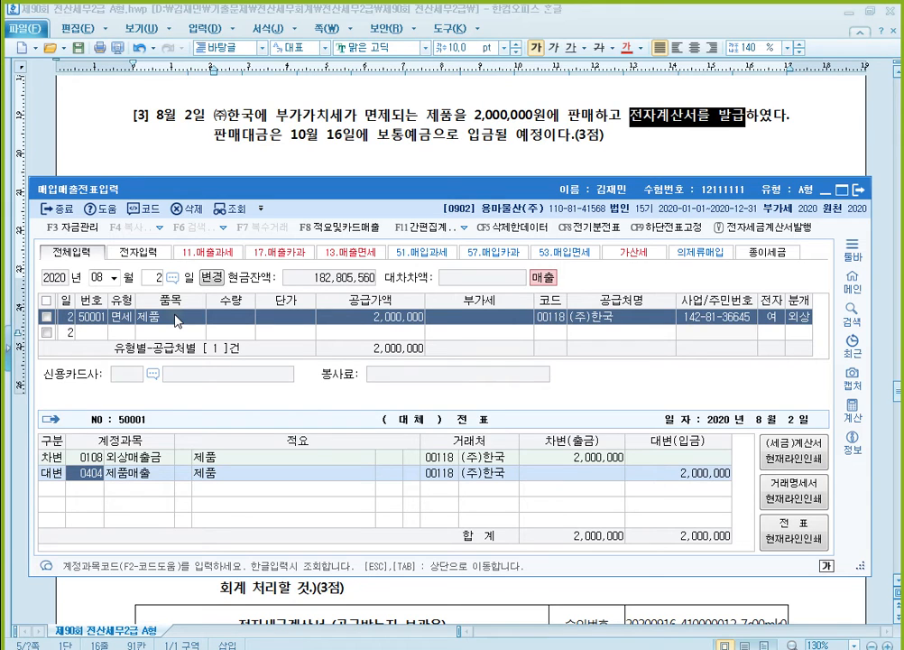
key("Return")
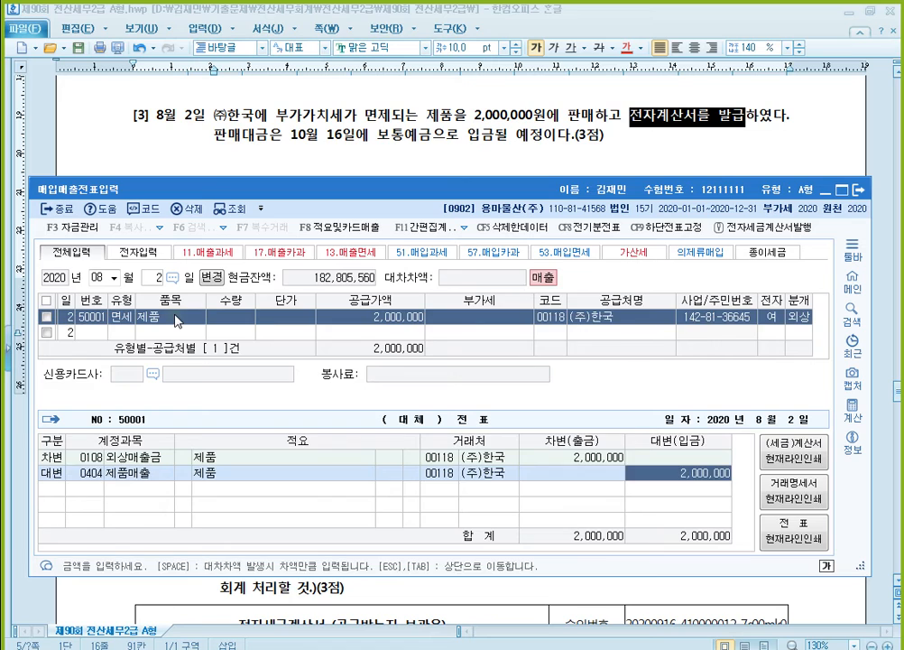
key("Return")
key("Up")
key("Left")
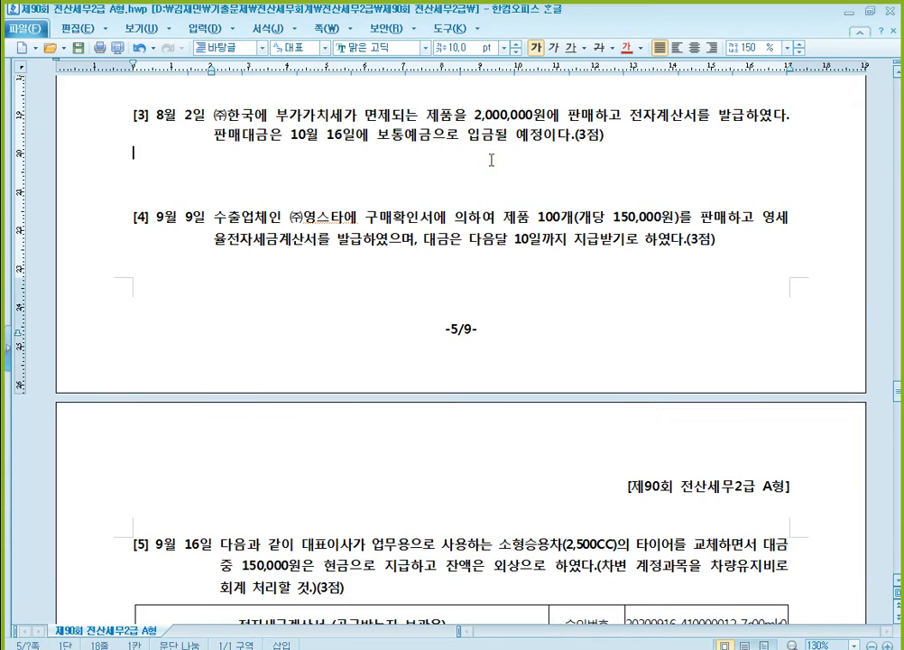
- Switch to the exam document in 한글 and colour 구매확인서에 의하여 and 영세율전자세금계산서를 발급 red in question [4]
left_click(490, 159)
scroll(269, 245, "down", 1)
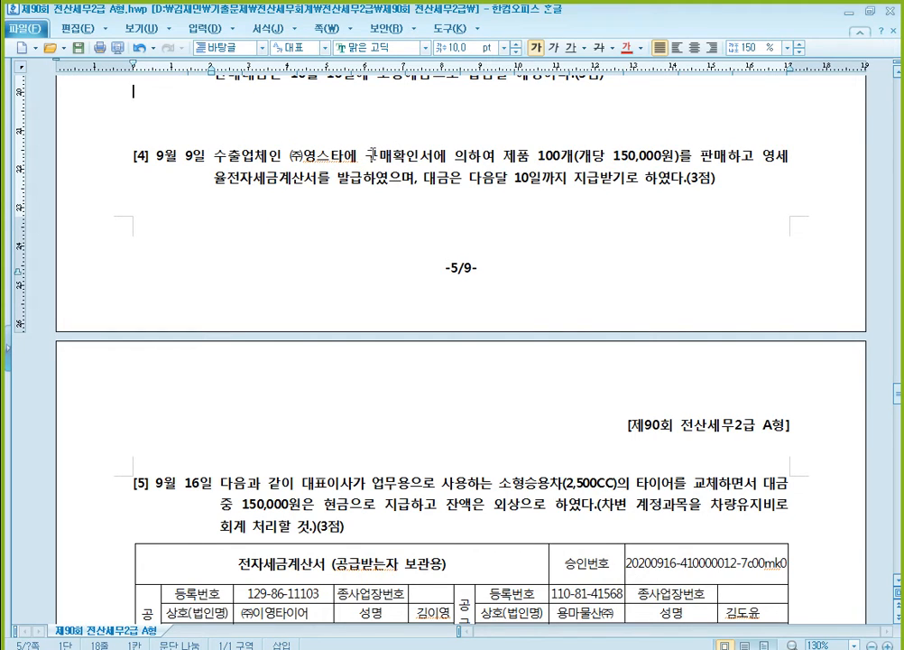
left_click_drag(364, 155, 495, 155)
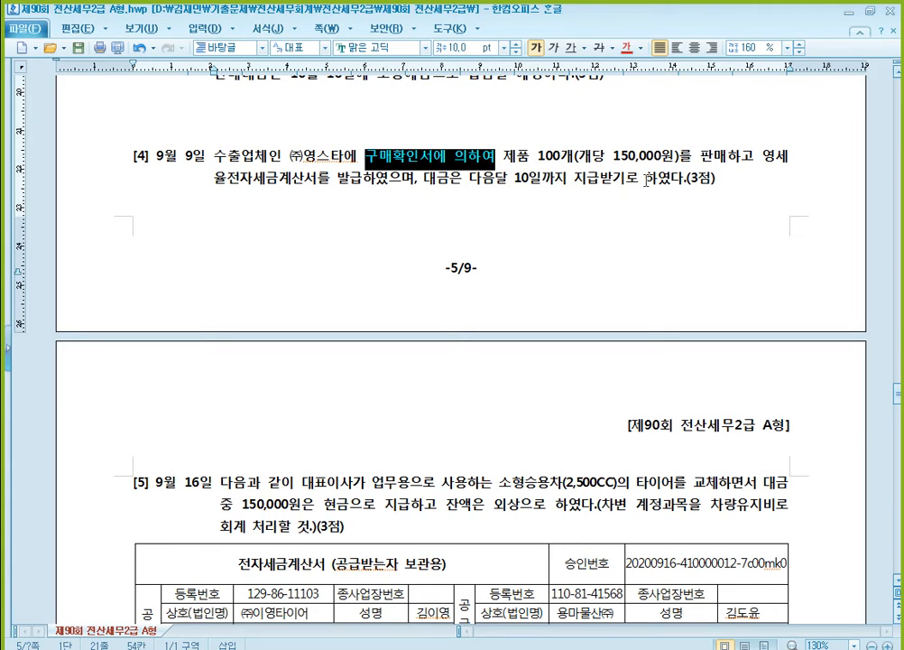
left_click(763, 155)
left_click_drag(764, 155, 362, 178)
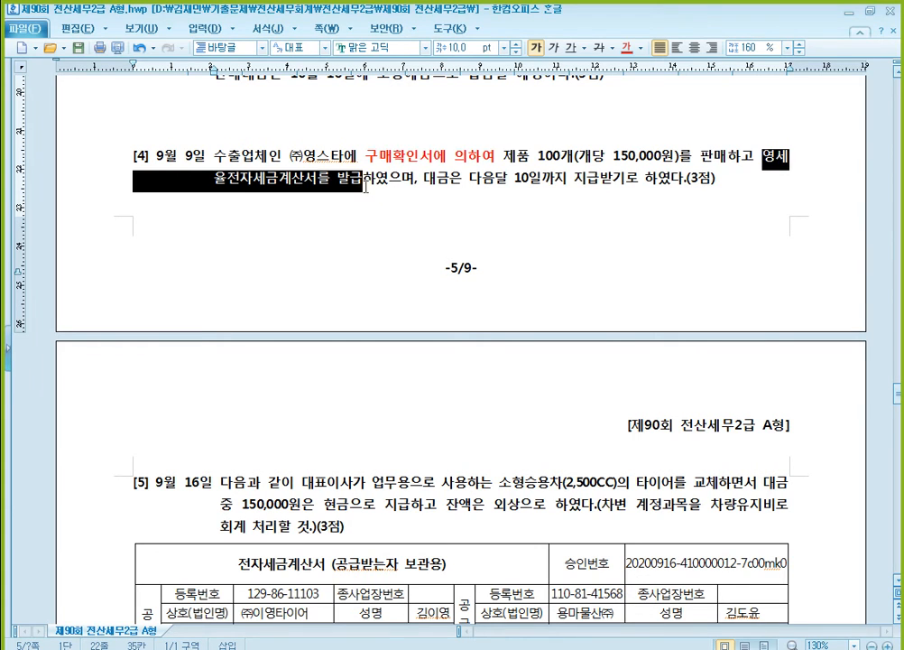
left_click(627, 49)
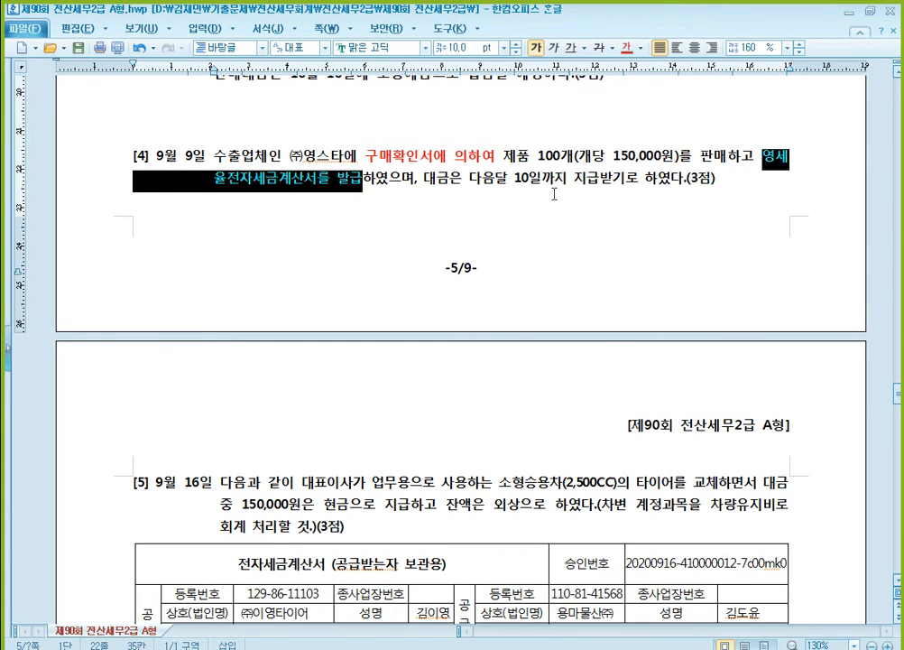
left_click(564, 184)
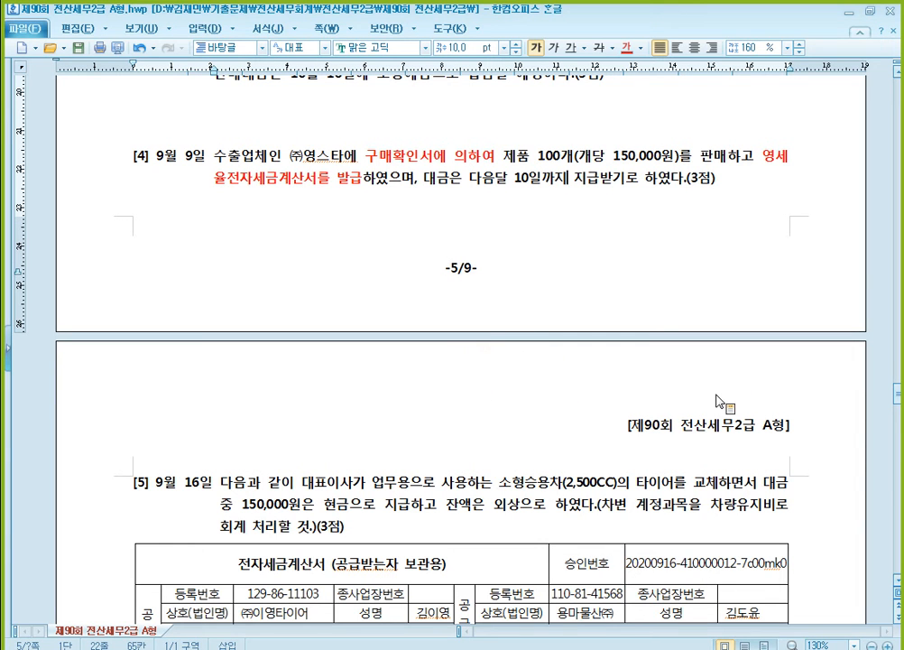
- Switch back to KcLep, set the voucher date to September 9, and start a sales entry of VAT type 12 (영세)
scroll(723, 401, "down", 1)
key("alt+Tab")
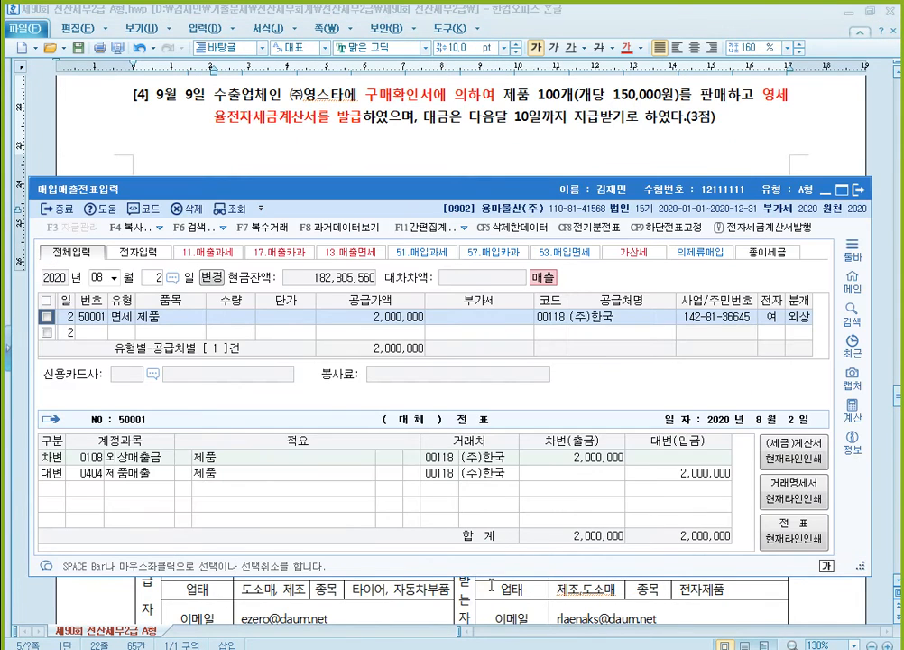
type("9")
key("Return")
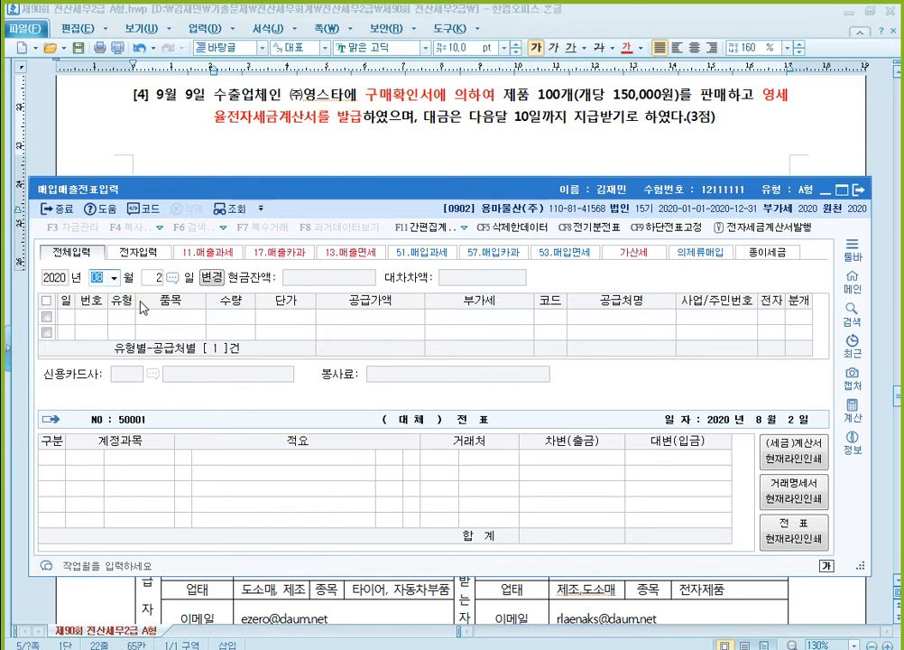
type("9")
key("Return")
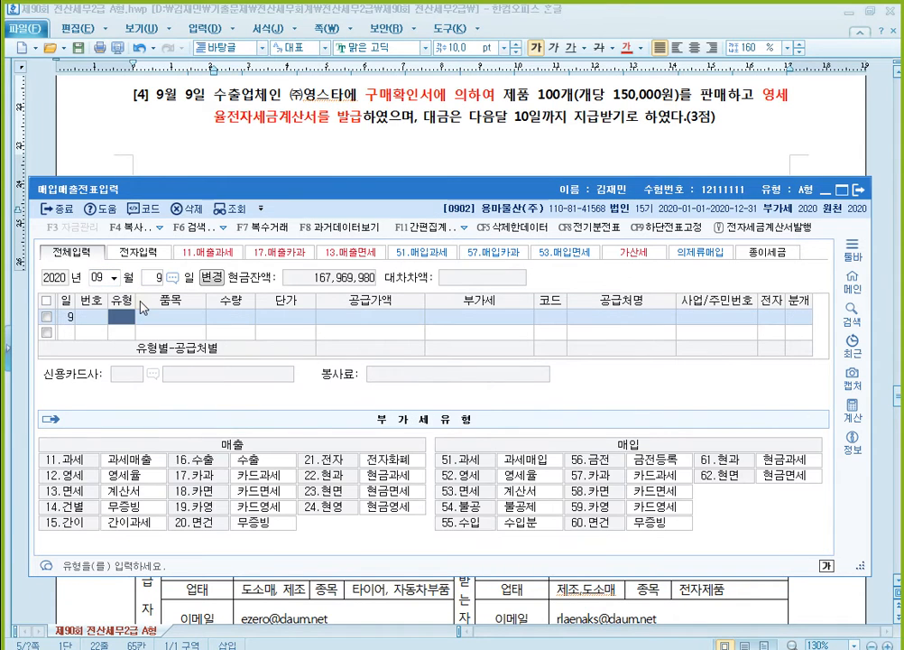
type("12")
key("Return")
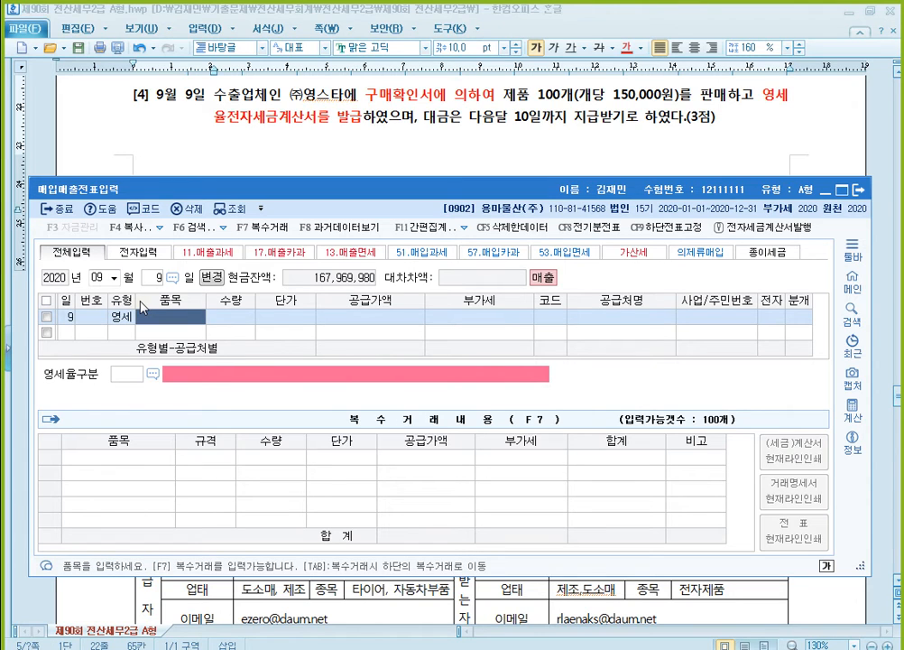
- Enter 제품 as the item with quantity 100 and unit price 150,000, accepting the calculated supply amount
type("제품")
key("Return")
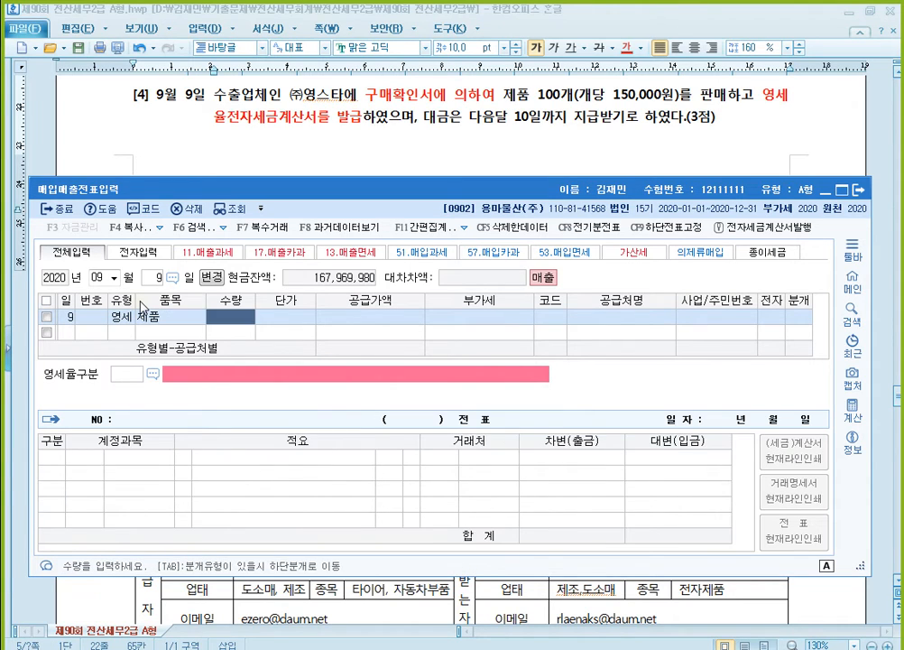
type("100")
key("Return")
type("1500000")
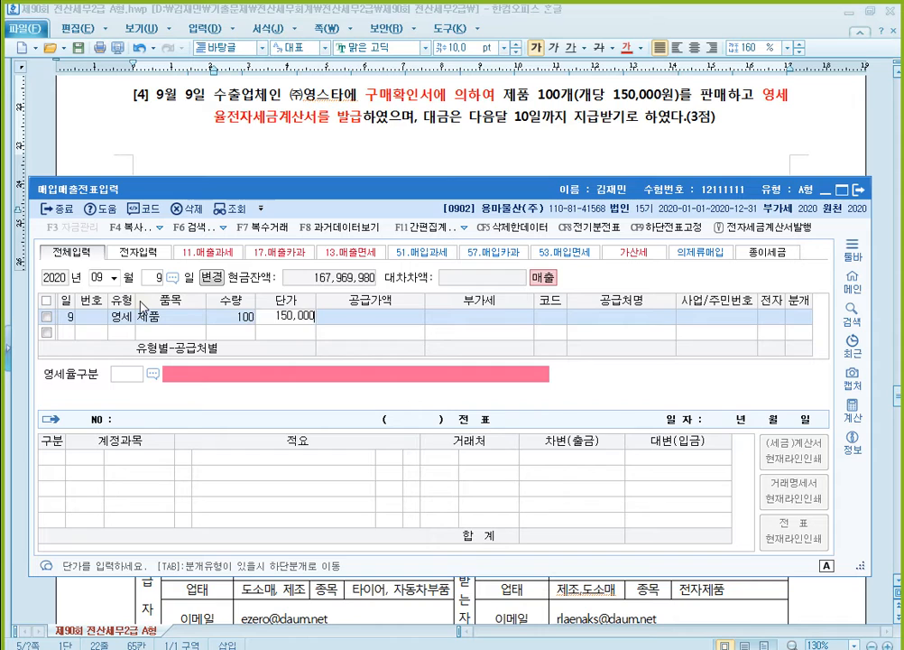
key("Return")
key("Return")
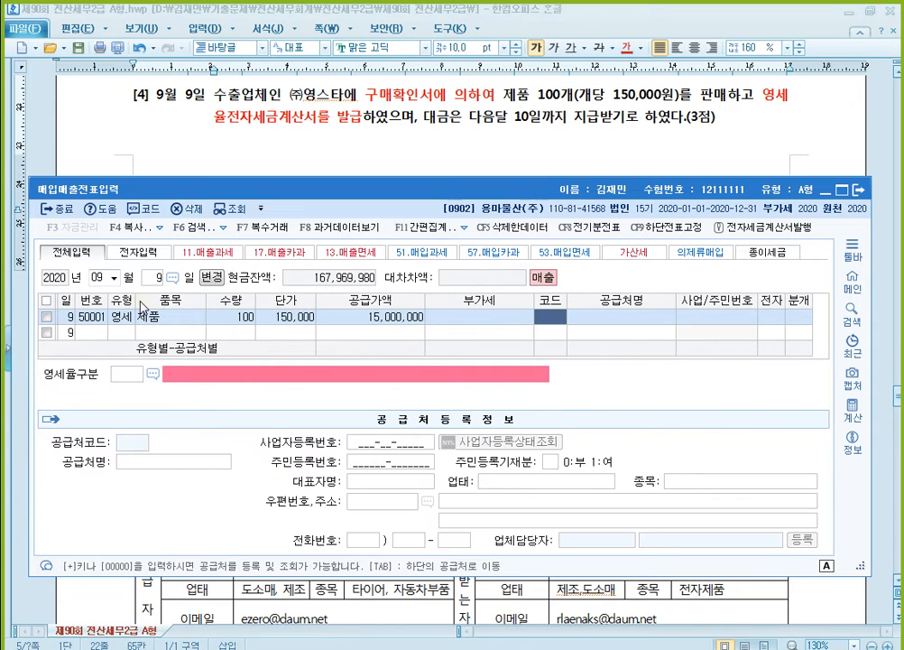
- Assign (주)영스타 as the trading partner and mark the tax invoice as electronic (1: 여)
type("영스")
key("Return")
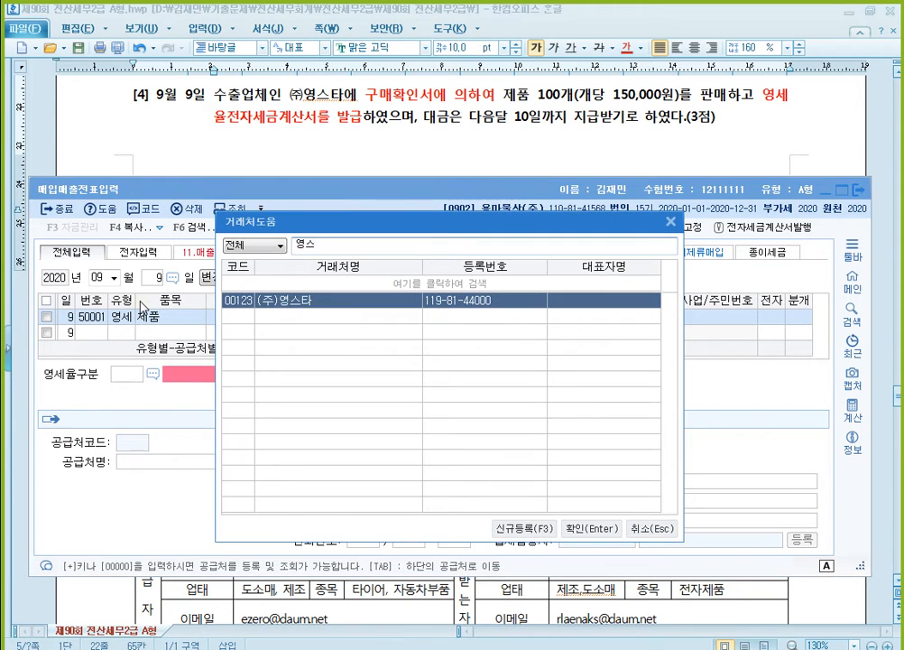
key("Return")
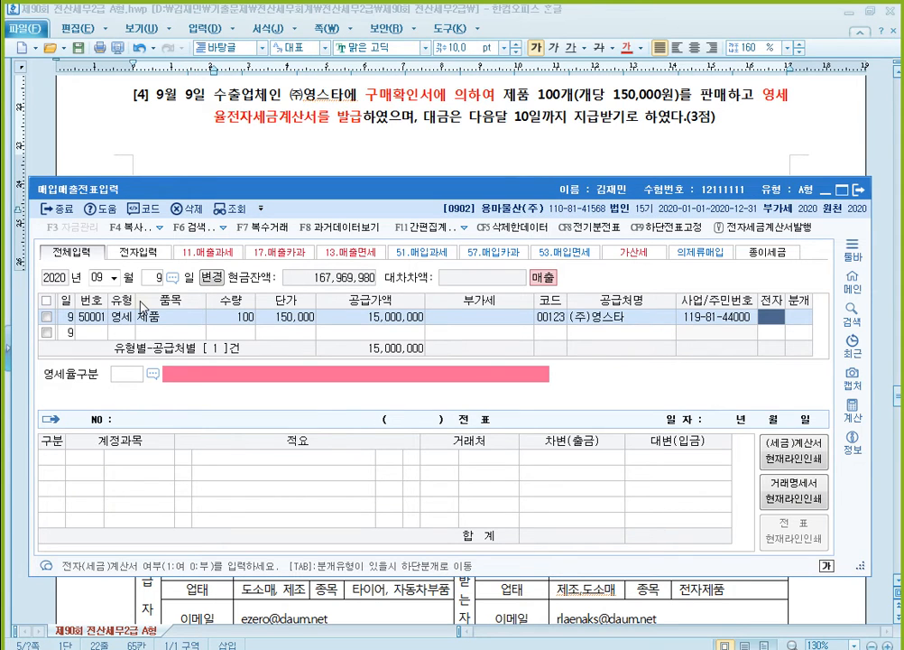
type("1")
key("Return")
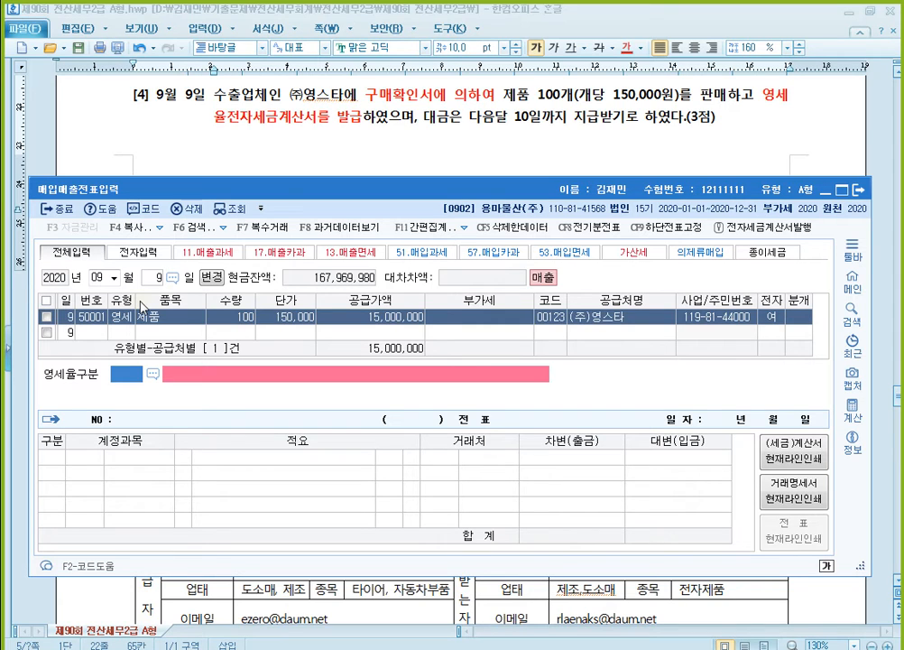
- Set the zero-rate category to 3 (내국신용장·구매확인서에 의하여 공급하는 재화) and journal type to 2 (외상), accepting the 제품매출 credit line
type("3")
key("Return")
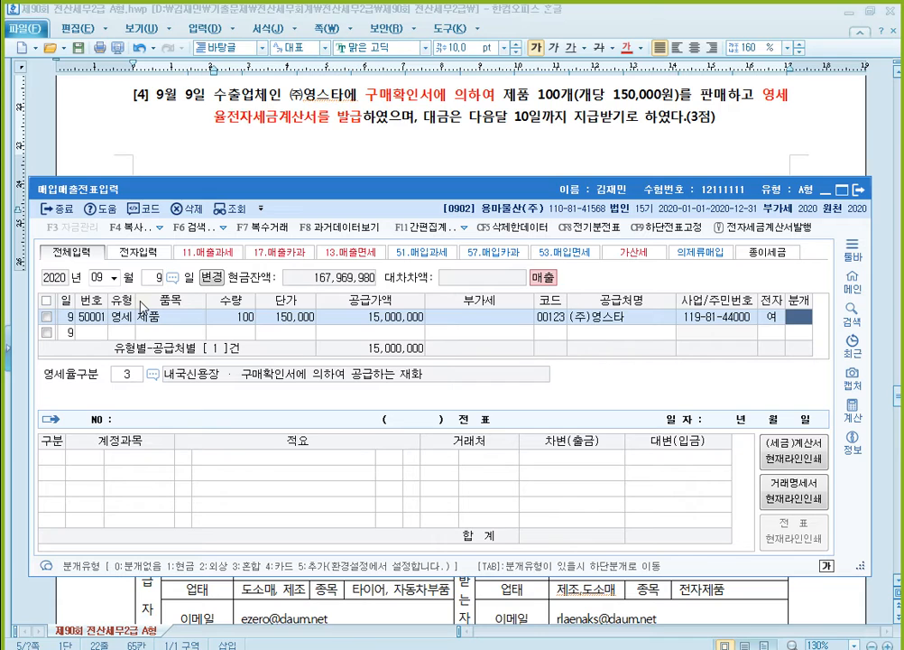
type("2")
key("Return")
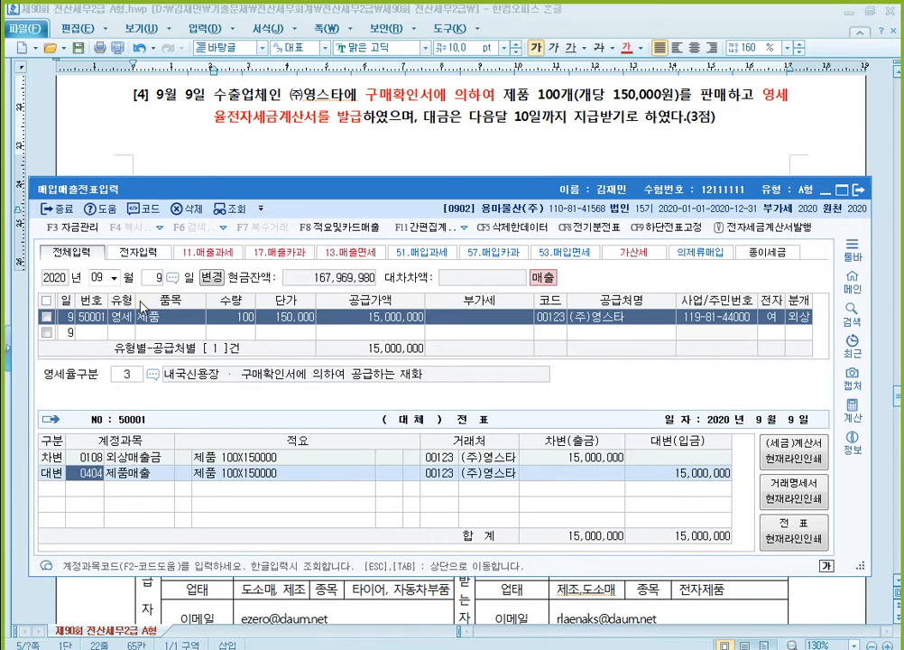
key("Return")
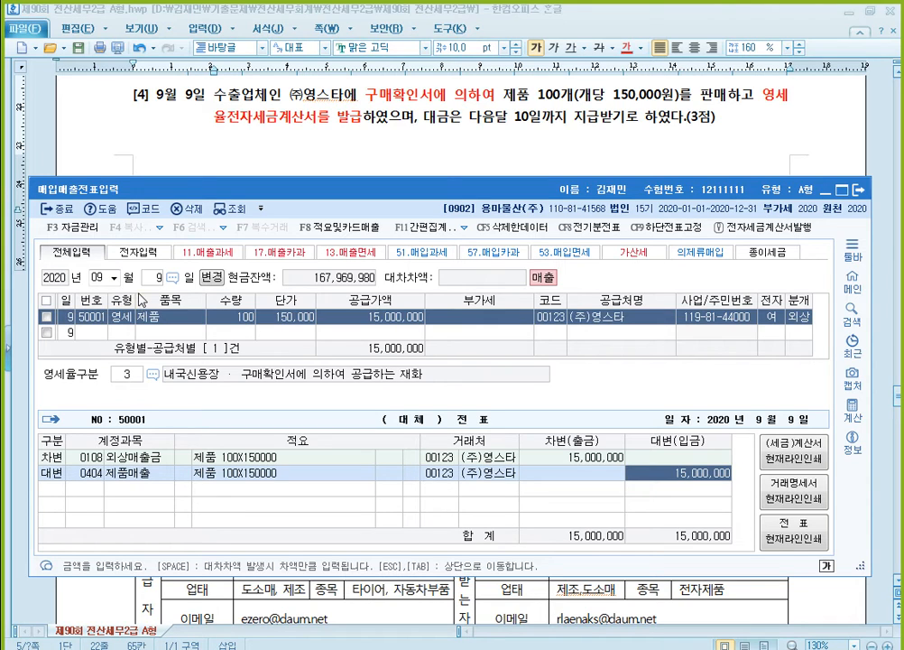
- Switch to the exam document and examine question [5] and its electronic tax invoice for the tire replacement
left_click(442, 127)
scroll(487, 195, "down", 5)
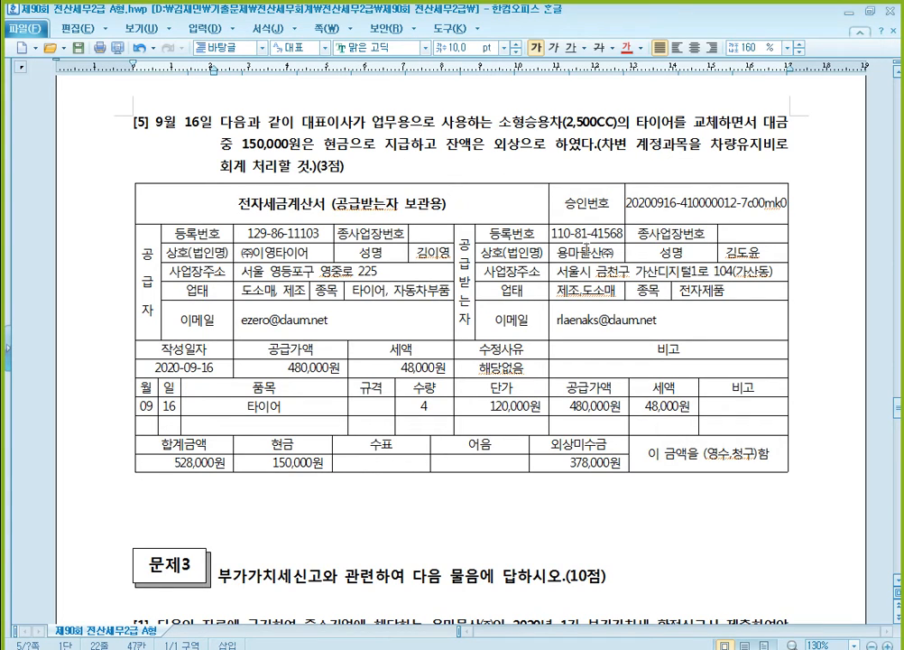
left_click(399, 200)
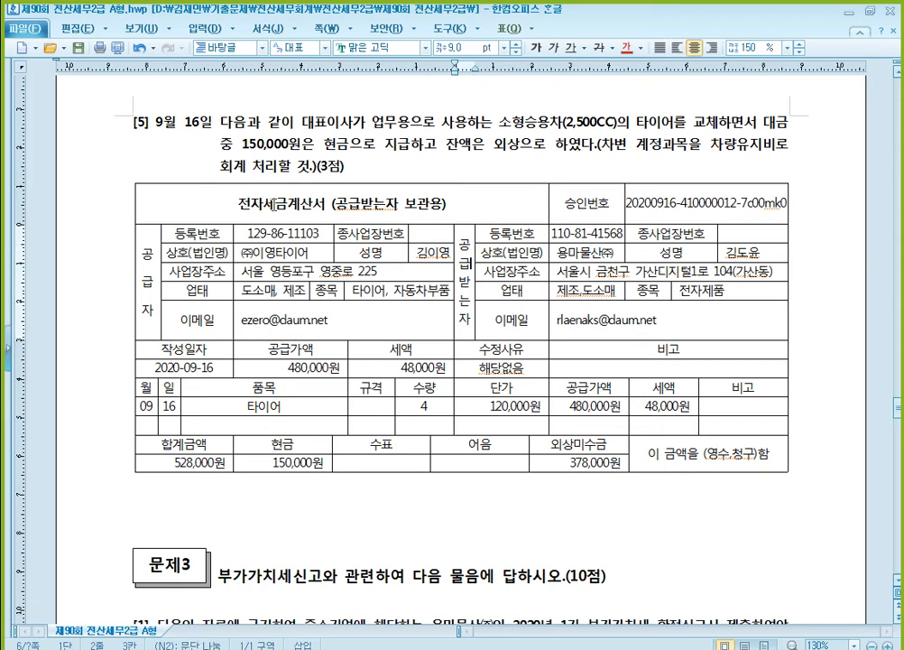
left_click(221, 202)
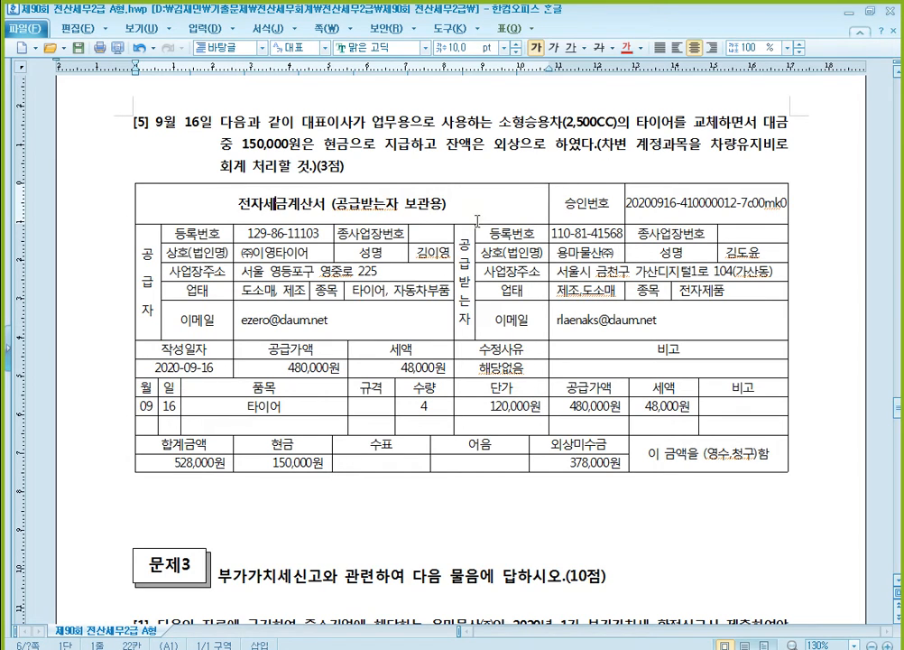
left_click(313, 463)
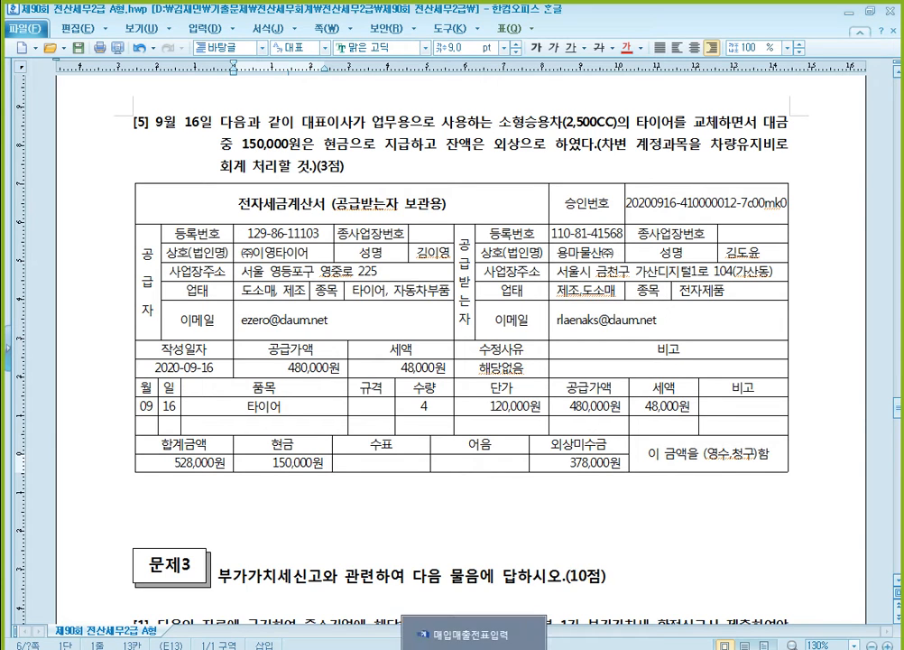
- Switch back to KcLep, set the voucher day to September 16, and start a purchase entry of VAT type 54 (불공)
left_click(483, 644)
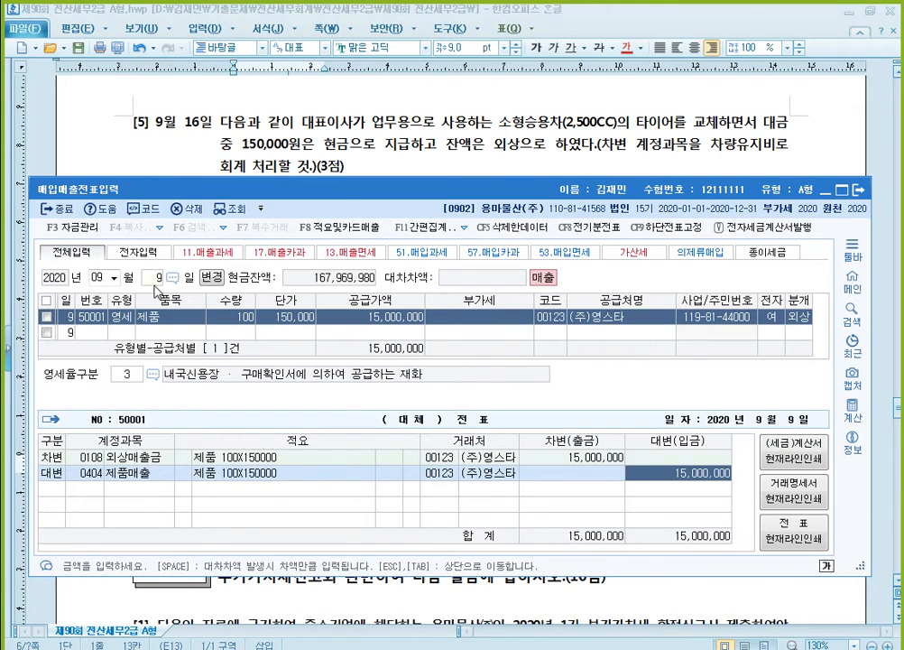
left_click(158, 280)
type("16")
key("Return")
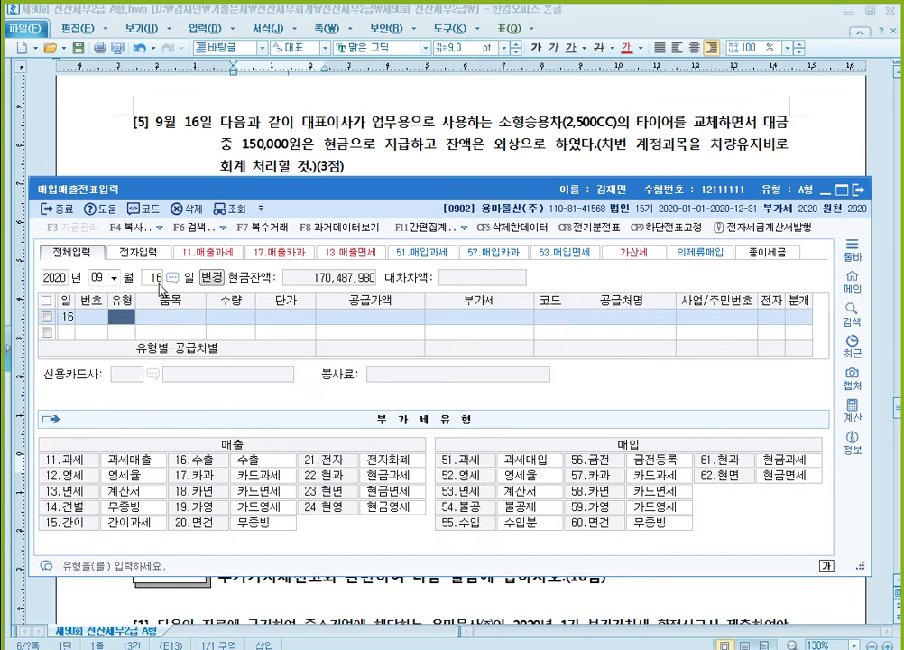
type("54")
key("Return")
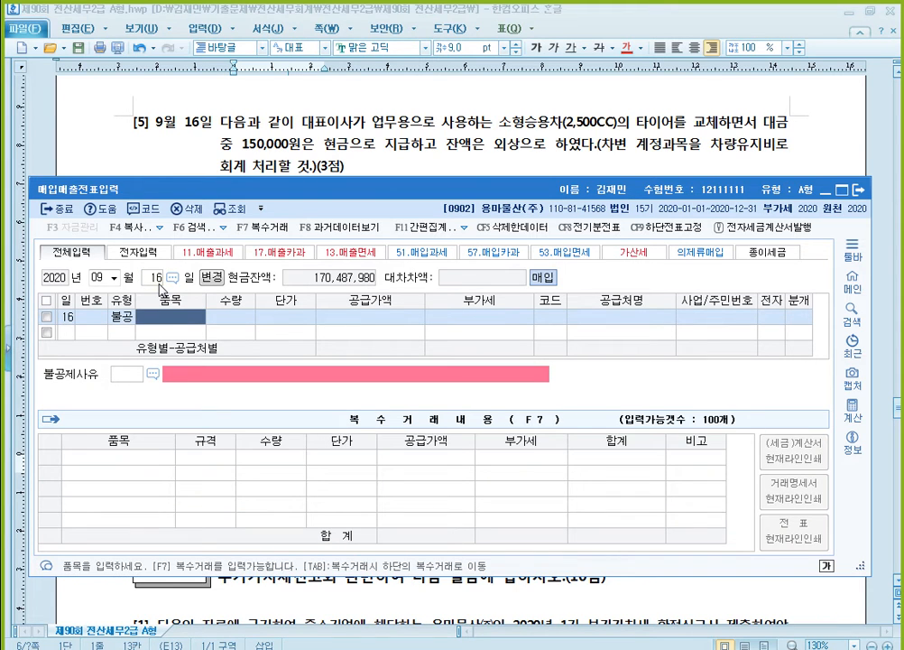
- Enter 타이어 as the item with quantity 4 and unit price 120,000, accepting the calculated supply amount and VAT
type("타이어")
key("Return")
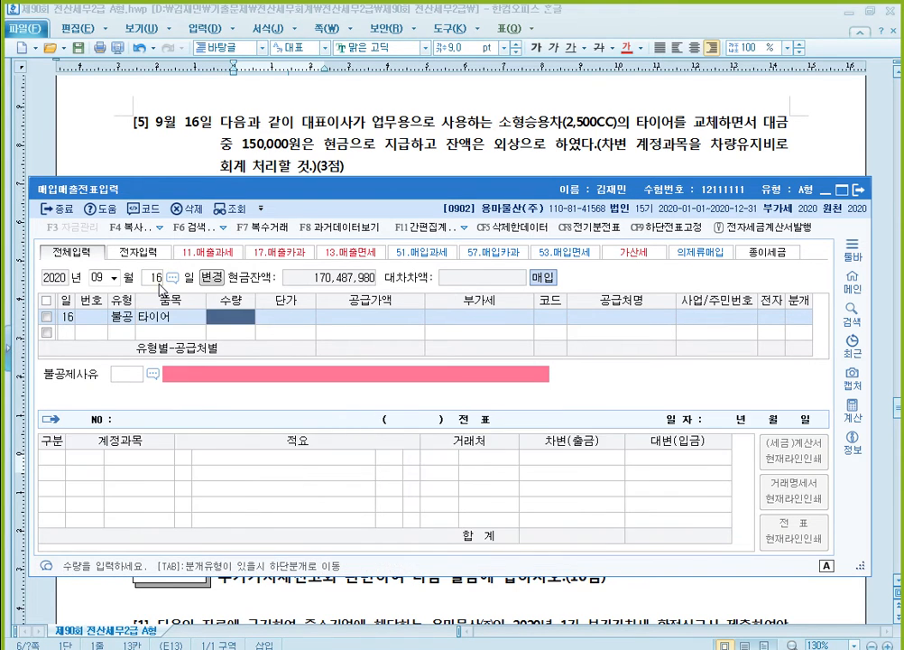
type("4")
key("Return")
type("1200000")
key("Return")
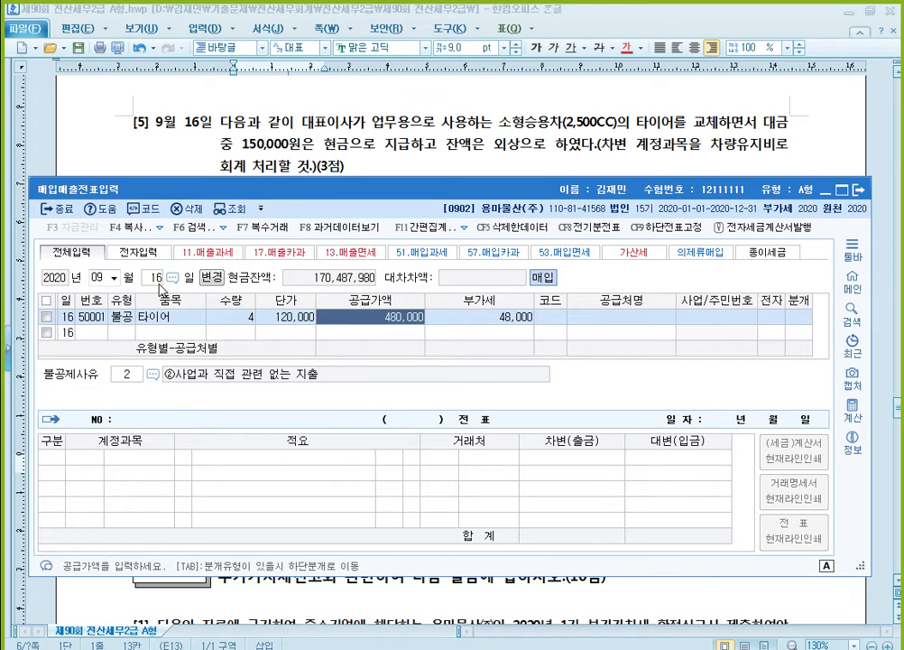
key("Return")
key("Return")
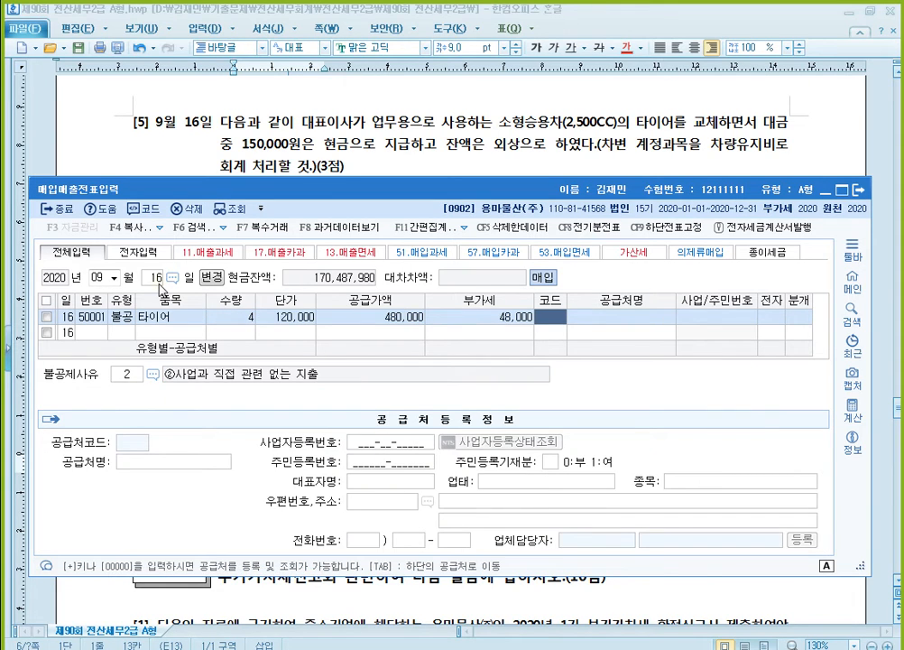
- Assign (주)이영타이어 as the trading partner and mark the tax invoice as electronic (1: 여)
type("이영")
key("Return")
key("Return")
key("Return")
type("1")
- Set the non-deduction reason to 3 (비영업용 소형승용자동차 구입·유지 및 임차) and the journal type to 3 (혼합)
key("Return")
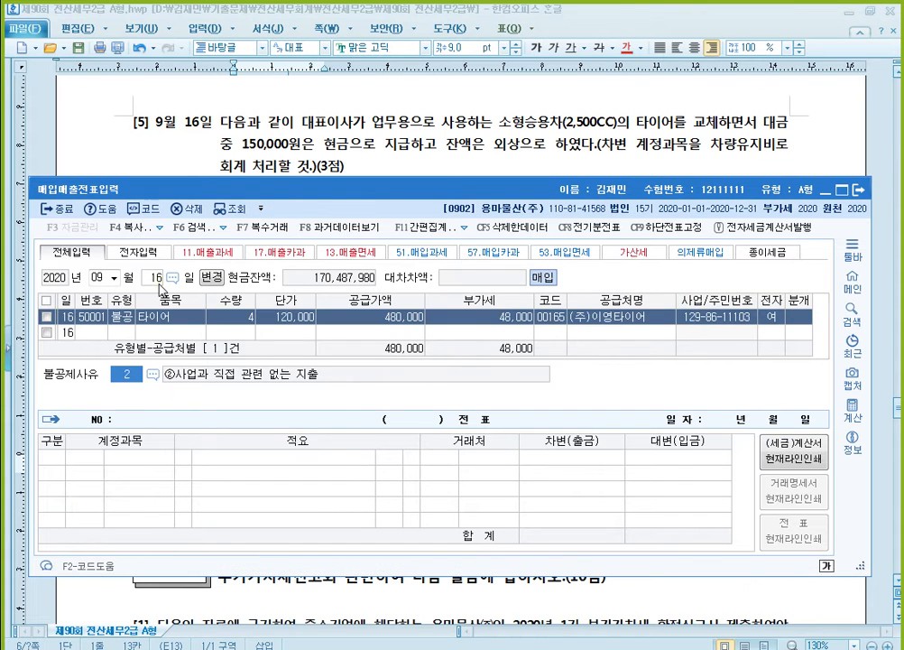
type("3")
key("Return")
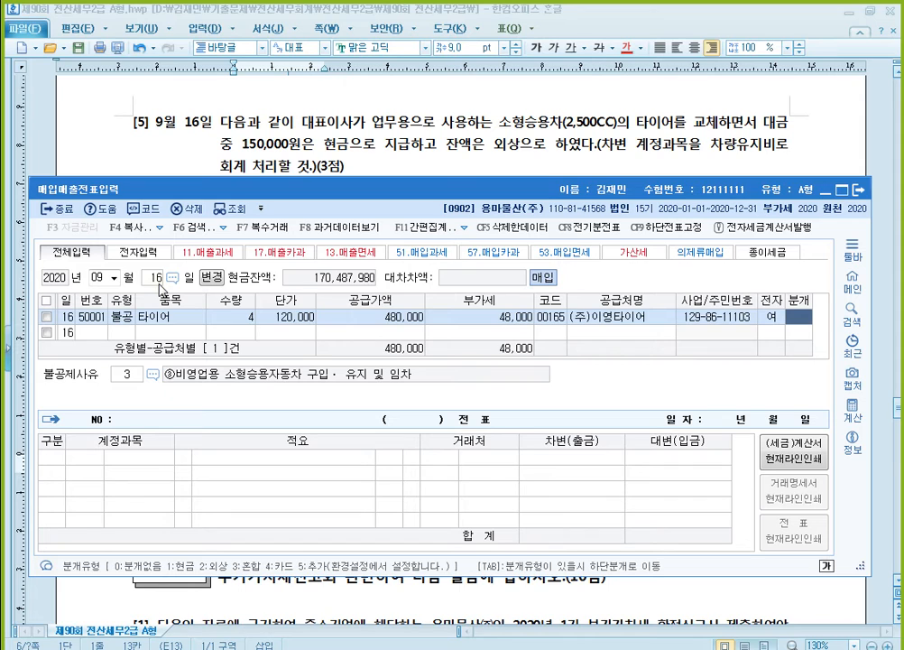
type("3")
key("Return")
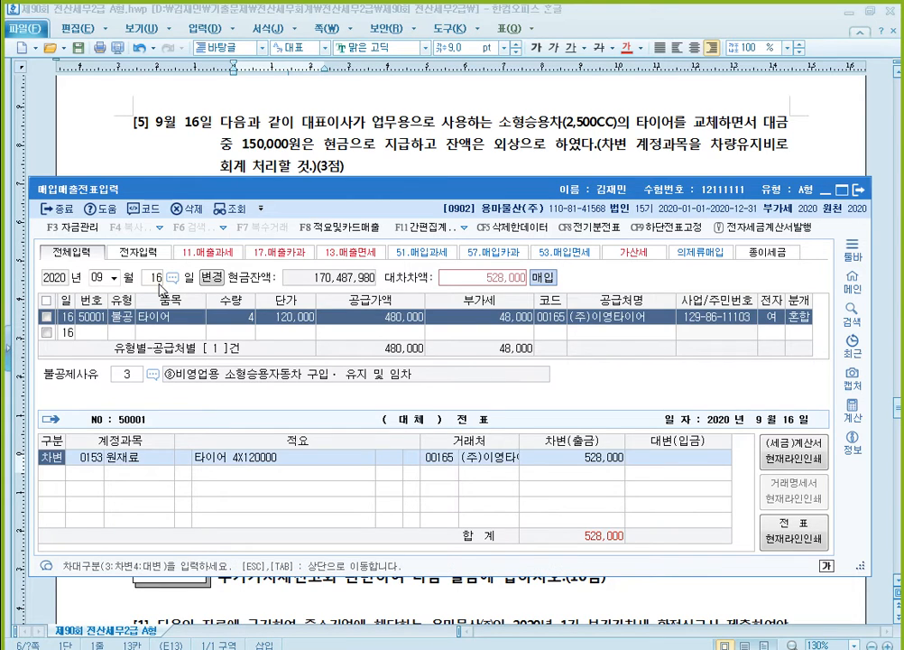
- Change the debit line's account to 0822 차량유지비 (판매관리비), keeping the default description and trading partner
key("Return")
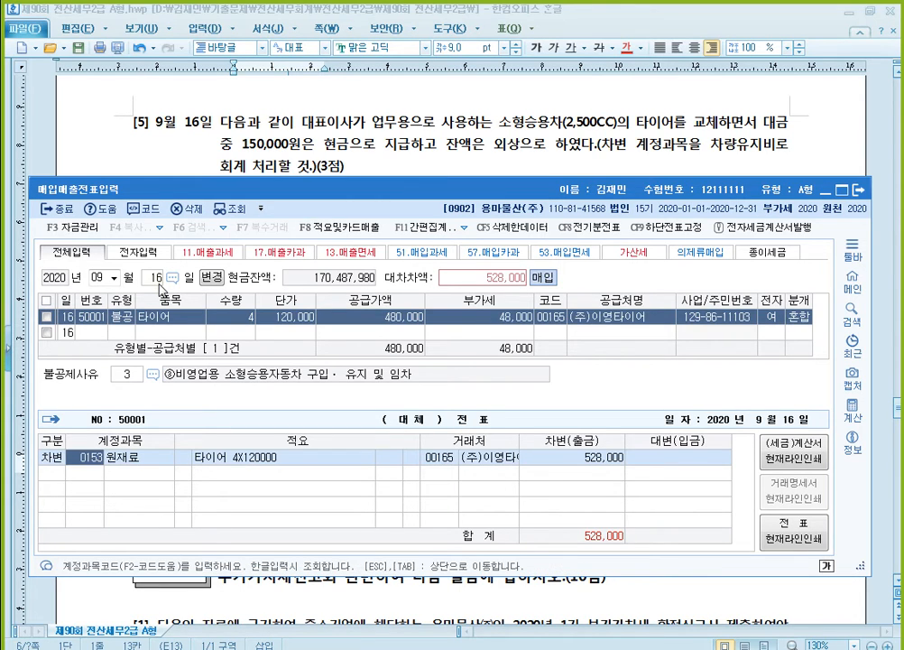
type("차량")
key("Return")
key("Page_Down")
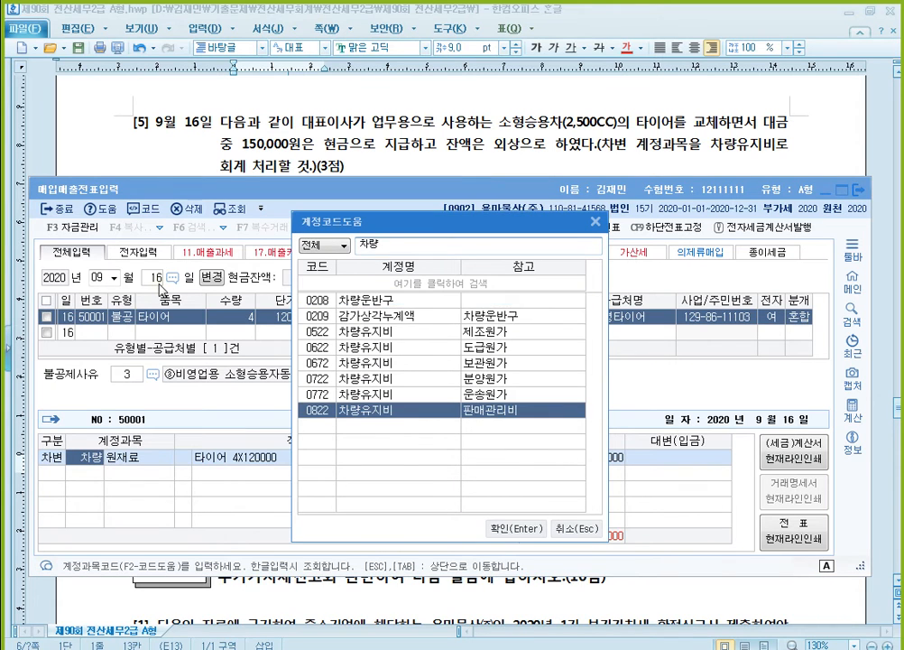
key("Return")
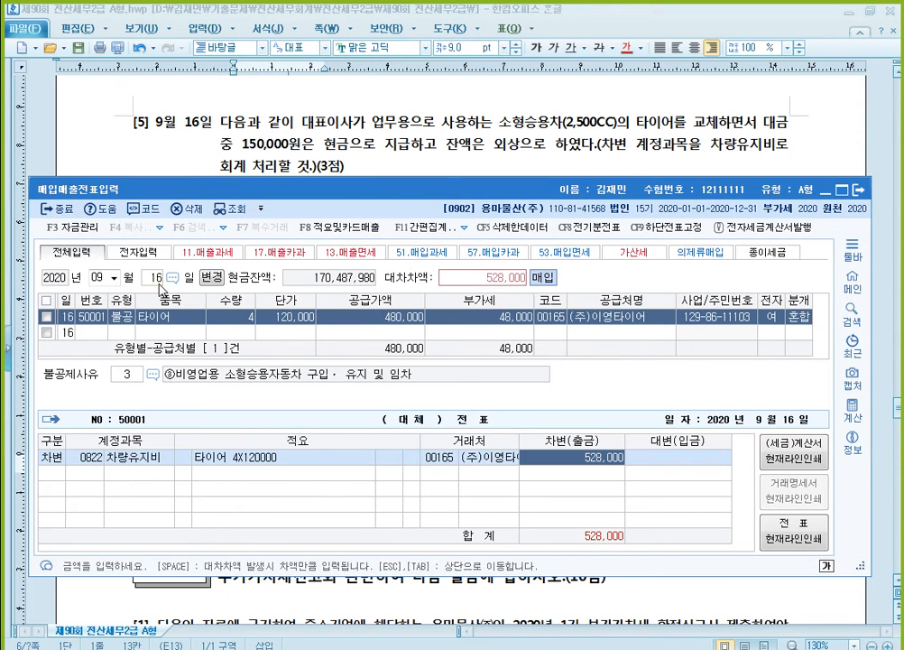
- Accept the 차량유지비 debit amount and add a credit line for 0101 현금 of 150,000
key("Return")
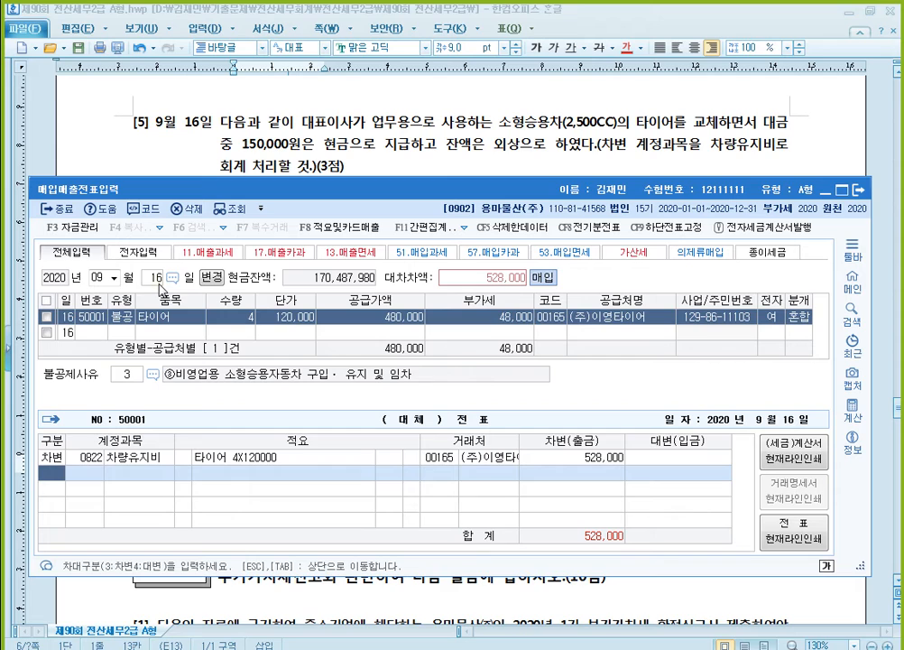
type("4")
key("Return")
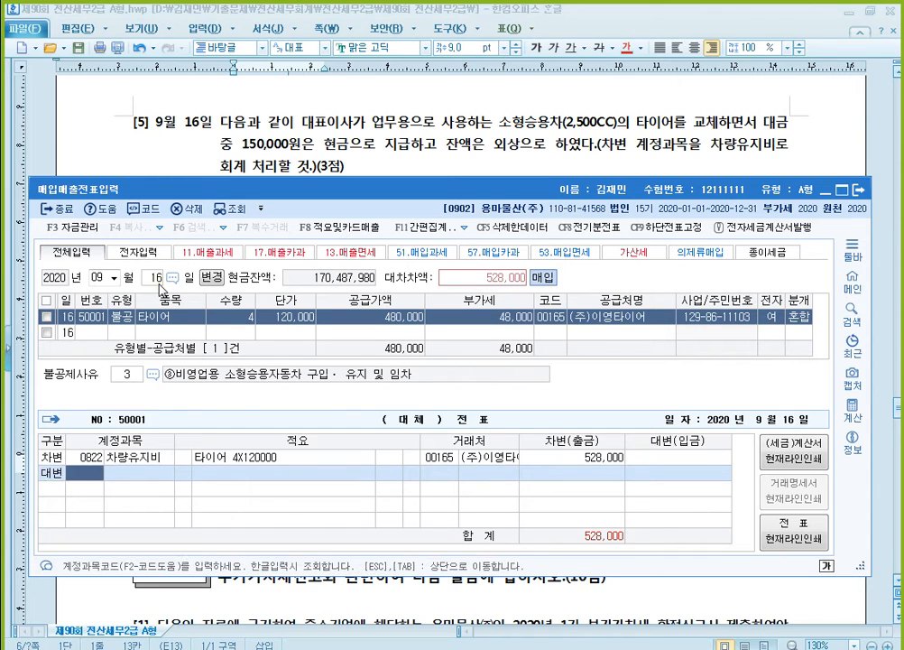
type("101")
key("Return")
type("150000")
key("Return")
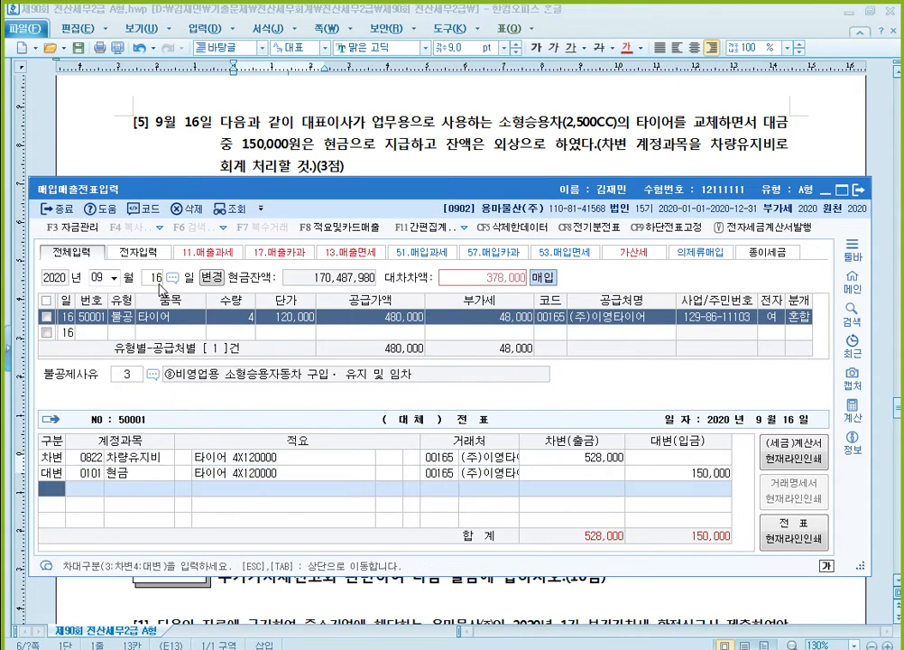
- Add a credit line to 0253 미지급금 for the remaining balance, save the journal entry and close 매입매출전표입력
type("4")
key("Return")
type("253")
key("Return")
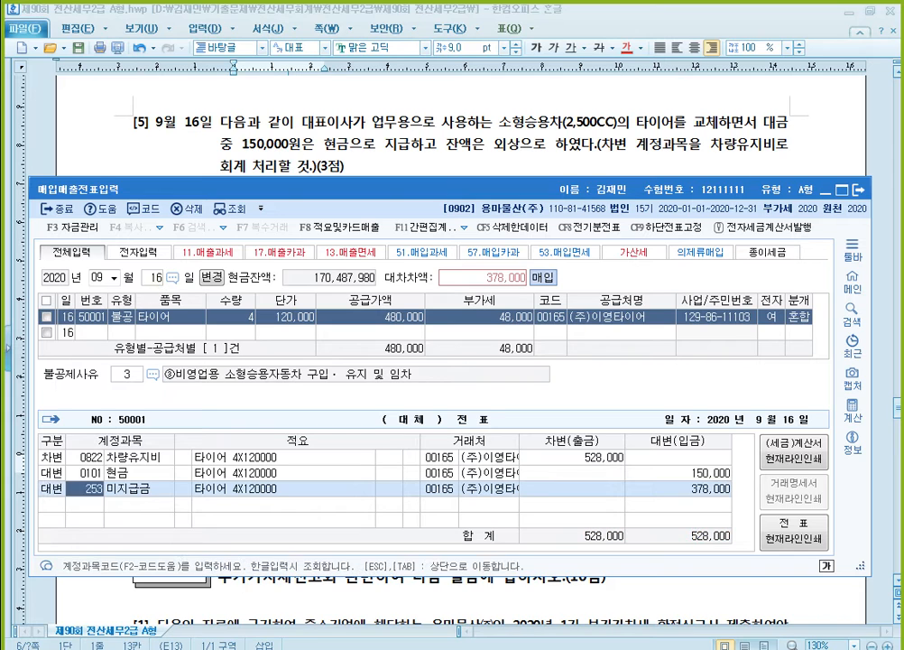
key("Return")
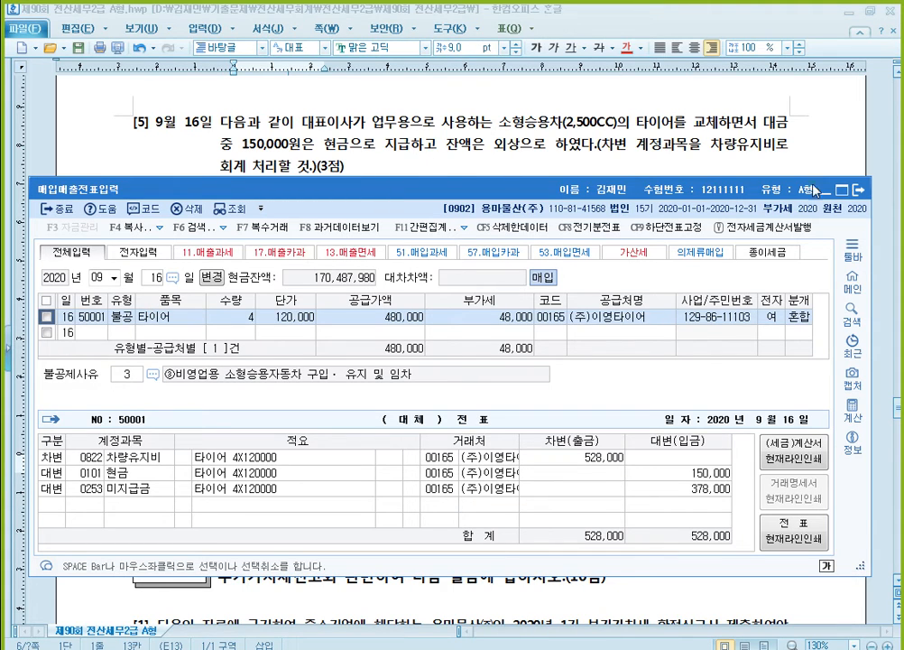
left_click(860, 192)
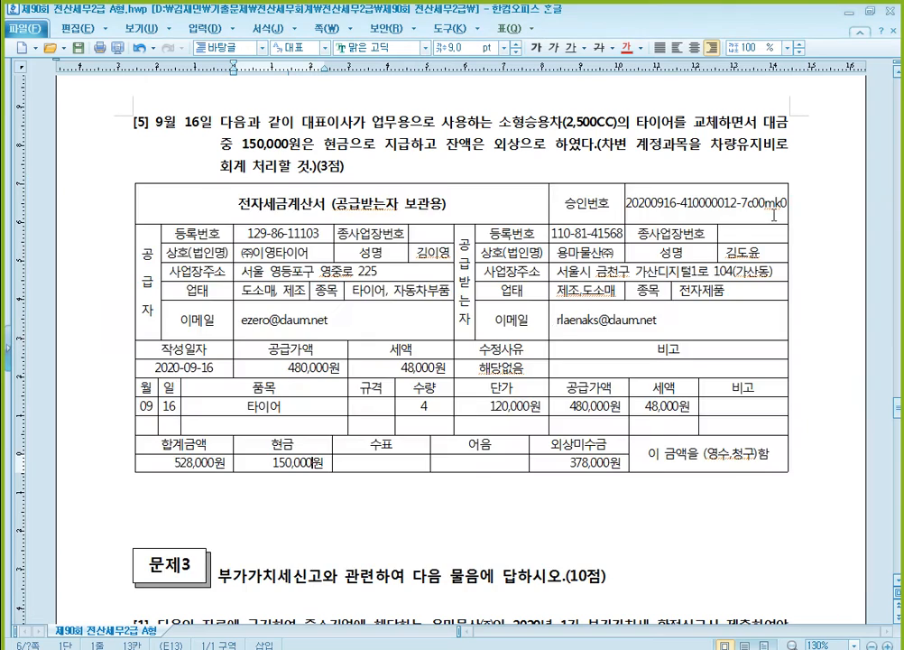
- In the exam document's 문제3 [1] table, add the line "대손확정일 2020. 05. 01." to the 받을어음 row's 비고 cell
scroll(545, 337, "down", 8)
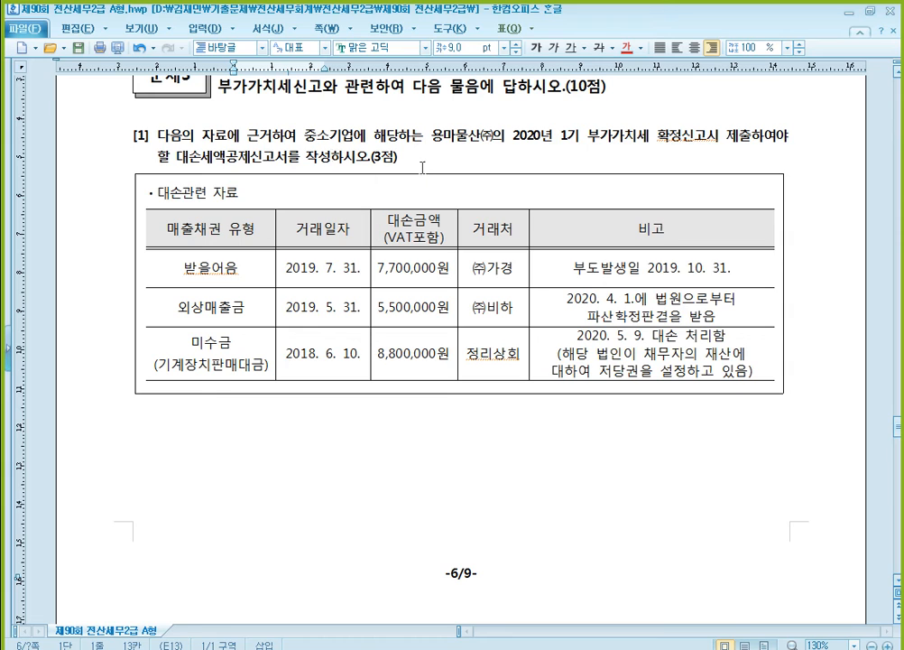
left_click(332, 270)
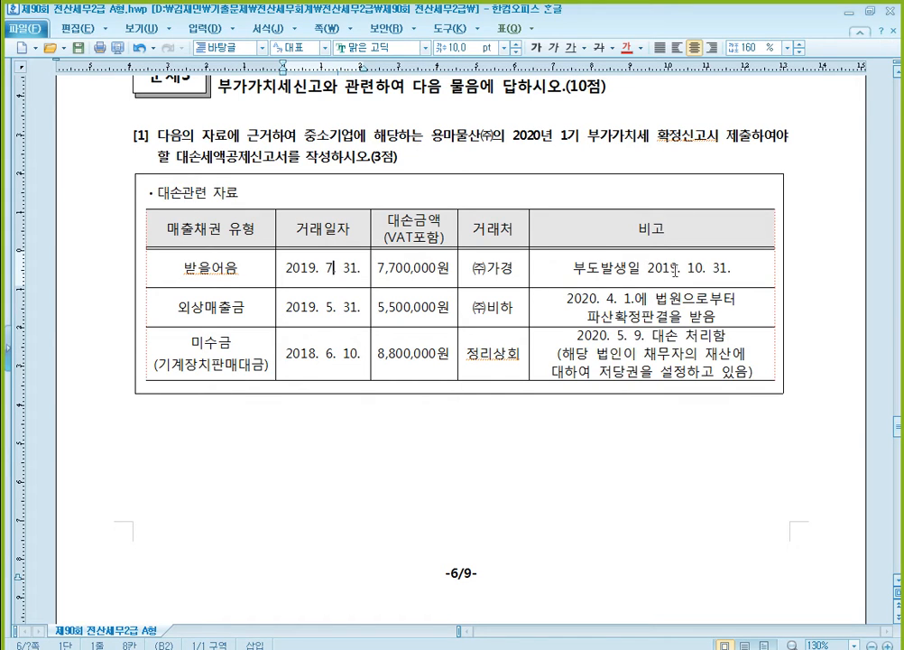
left_click(669, 268)
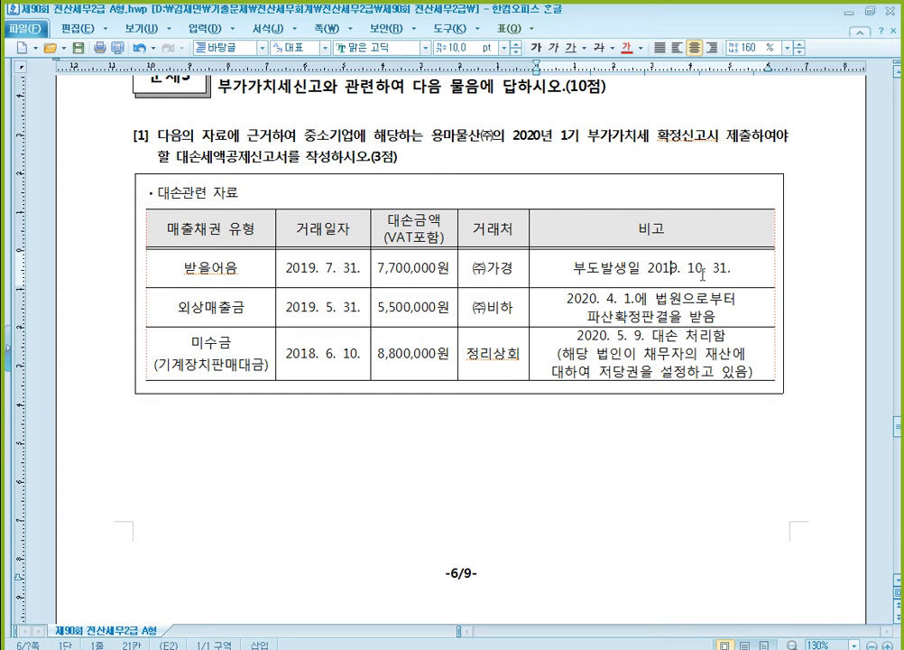
left_click(743, 270)
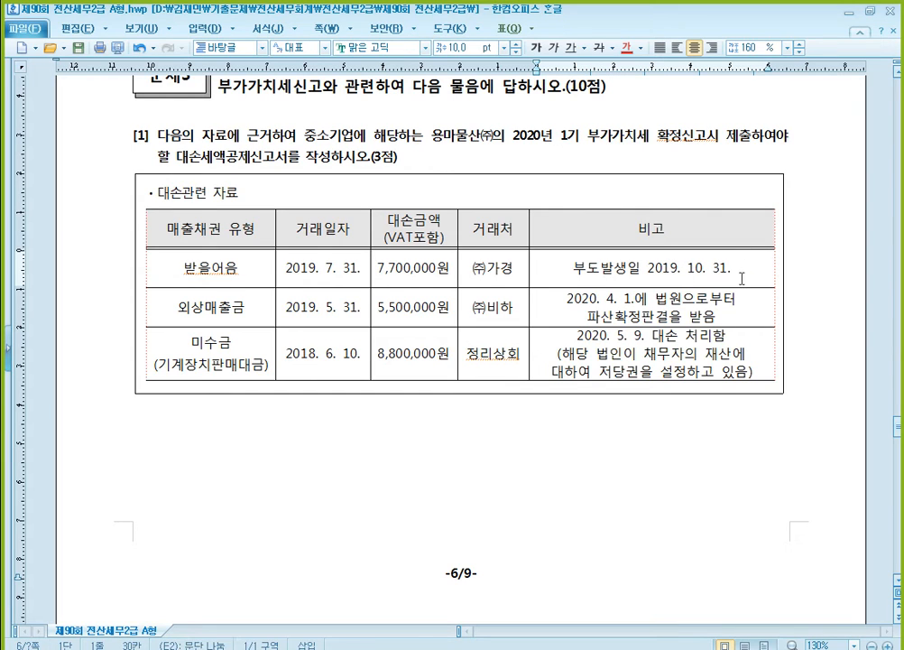
key("Return")
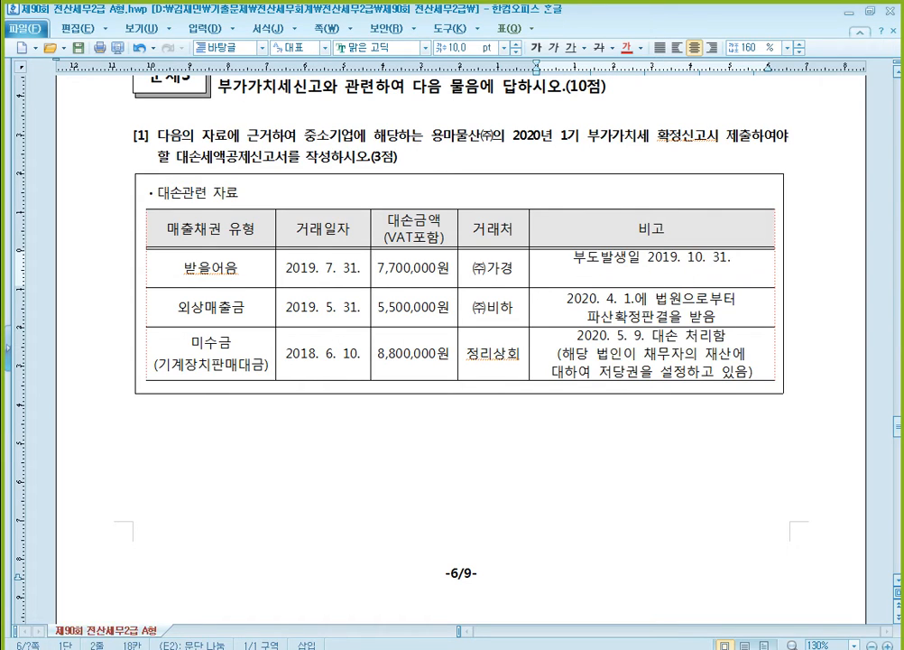
type("대손확")
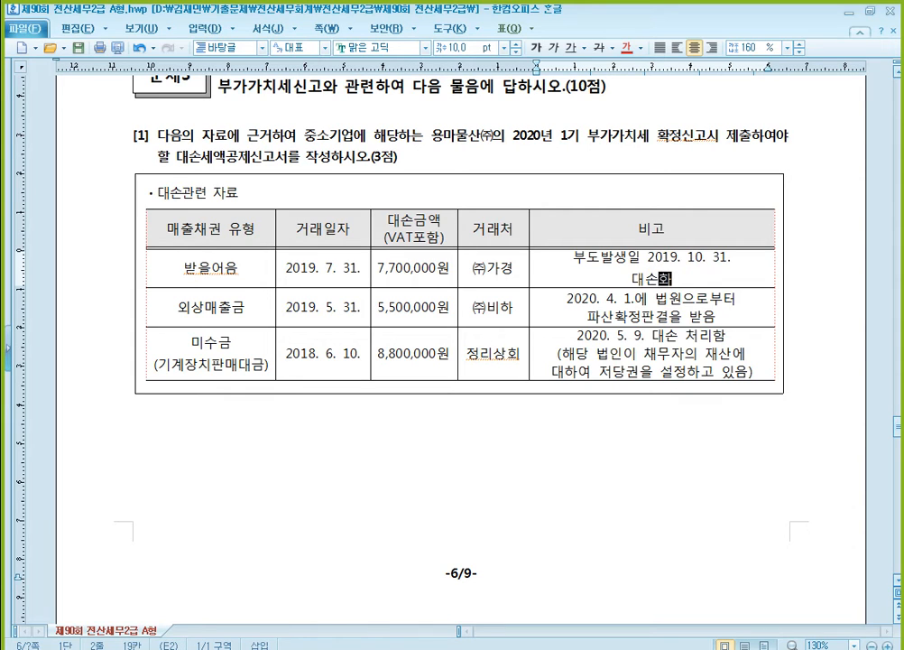
type("정일 ")
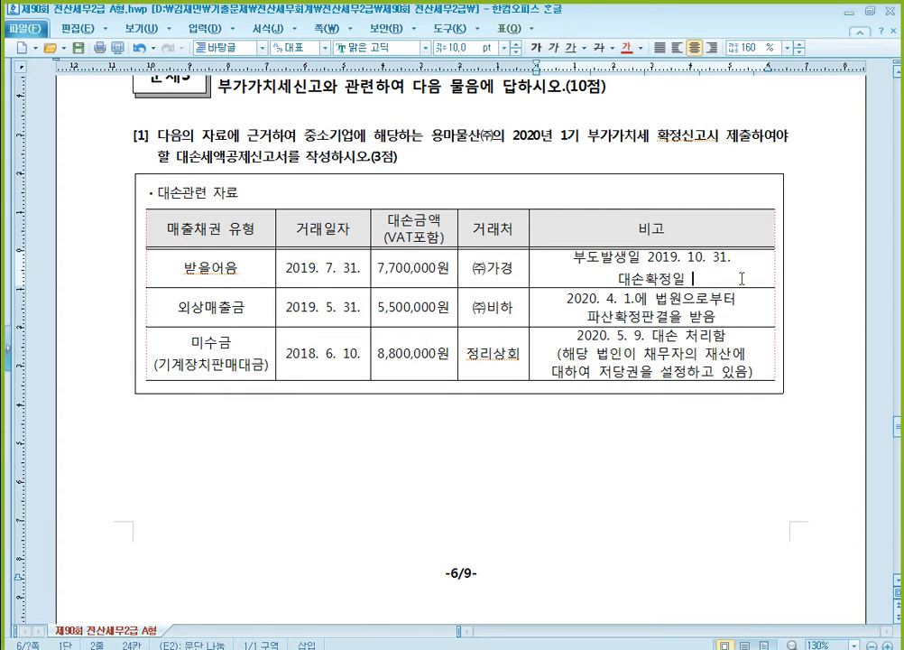
type("2020.")
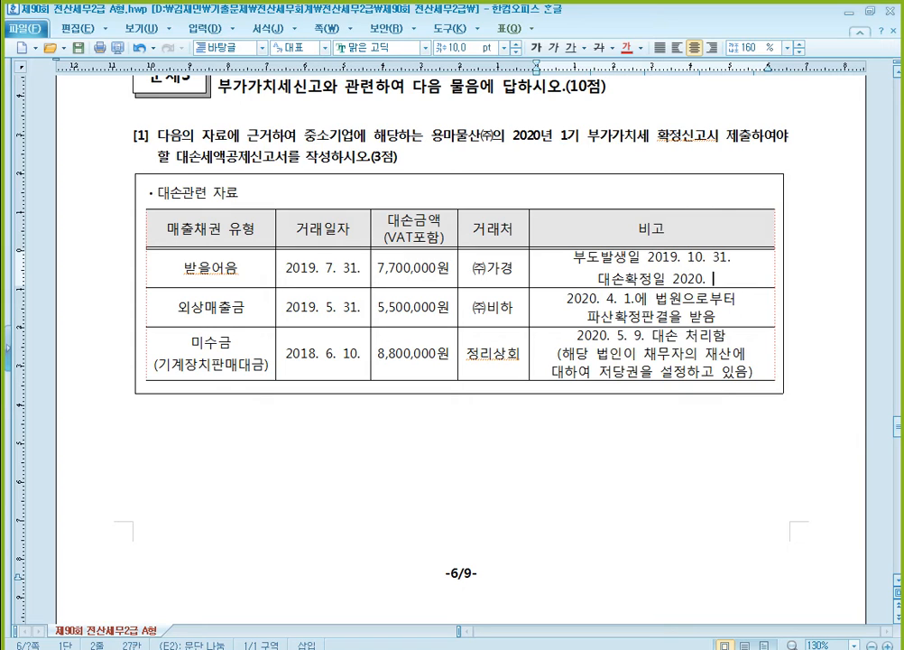
type("05.")
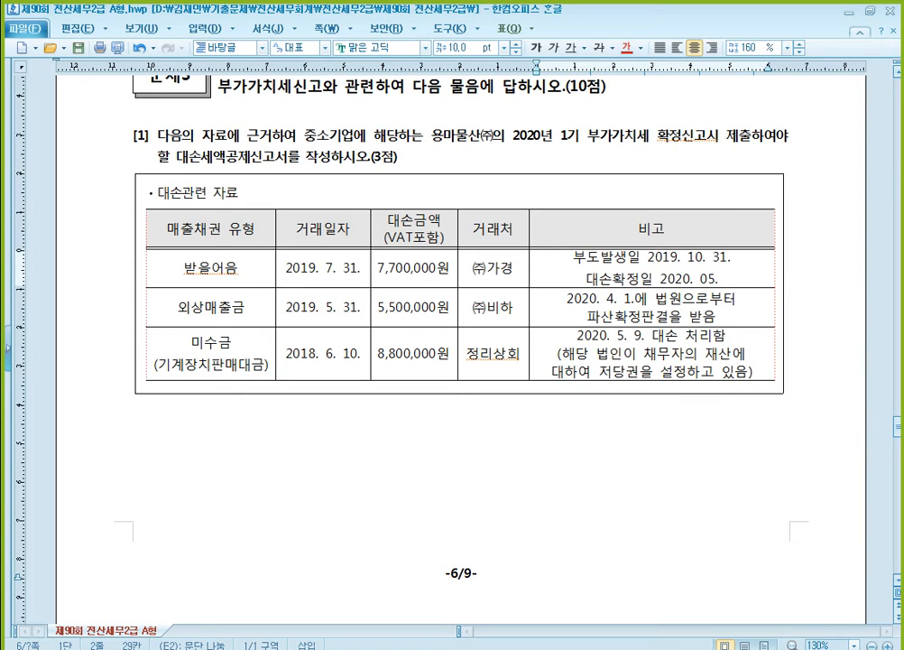
type("01.")
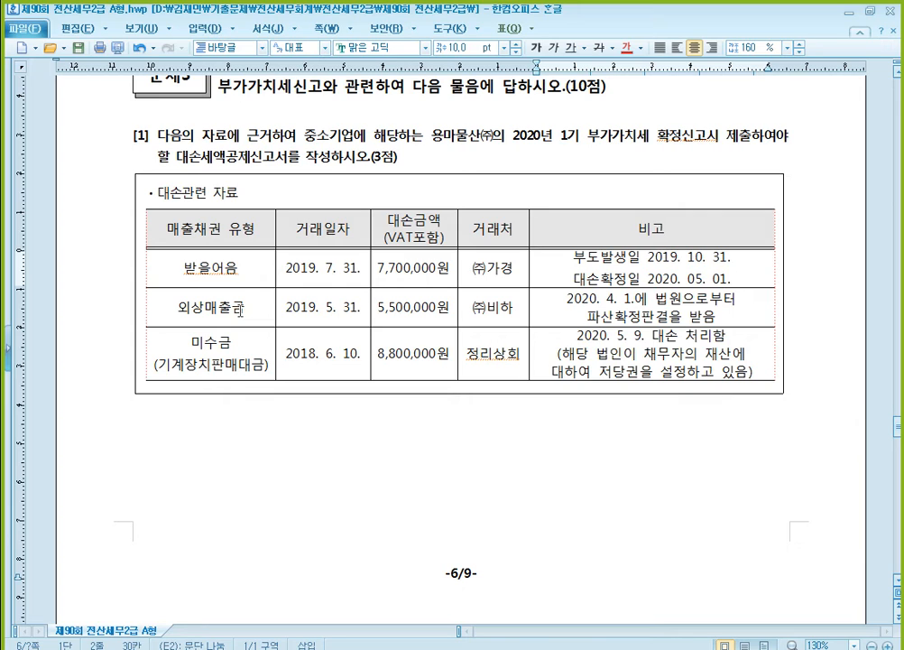
- Review the 외상매출금 row and color the words 저당권을 설정 red in the 미수금 row's 비고 cell
left_click(240, 309)
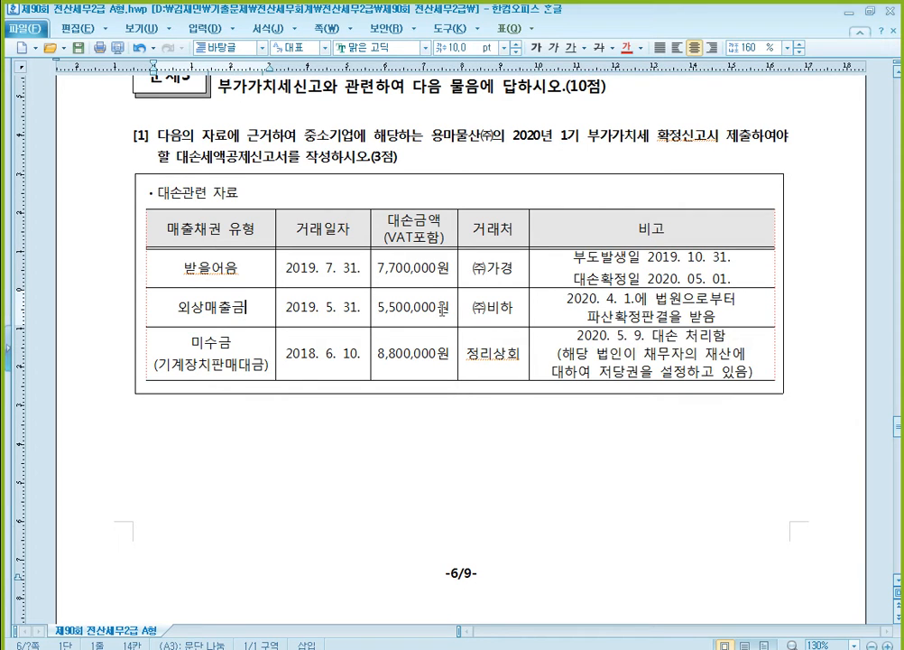
left_click(421, 307)
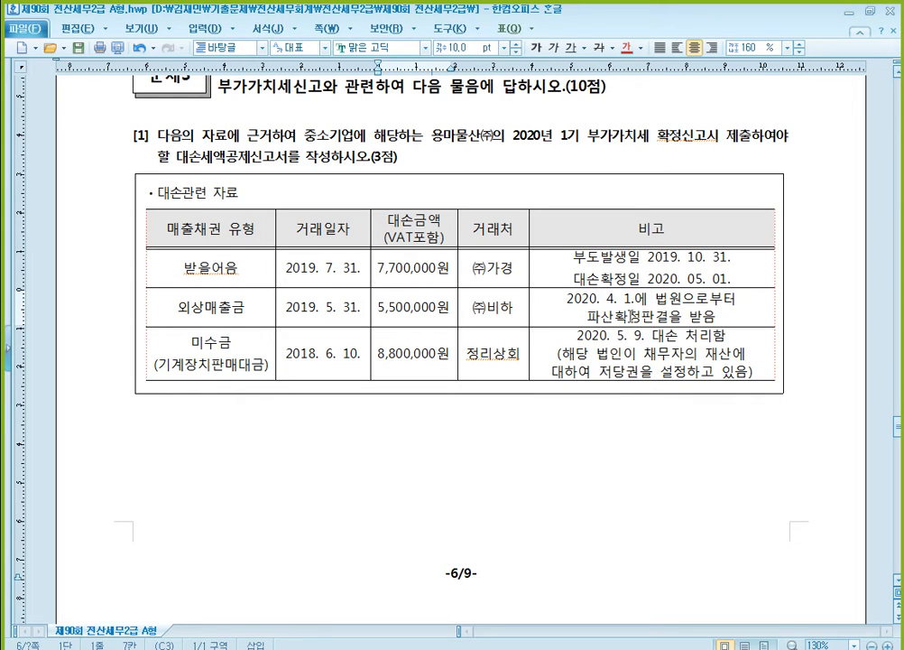
left_click_drag(588, 317, 642, 316)
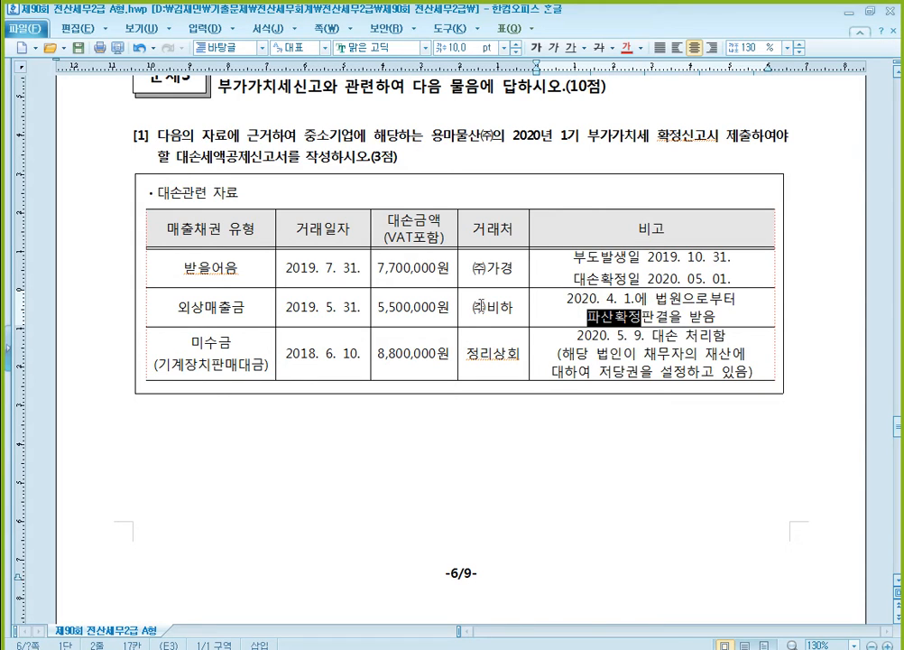
left_click(217, 342)
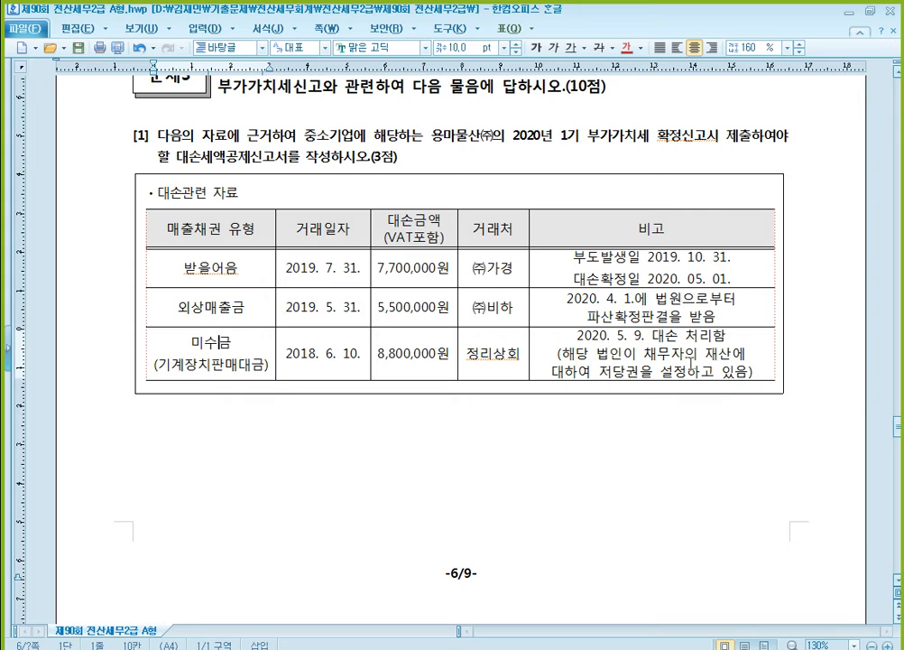
left_click_drag(600, 372, 686, 371)
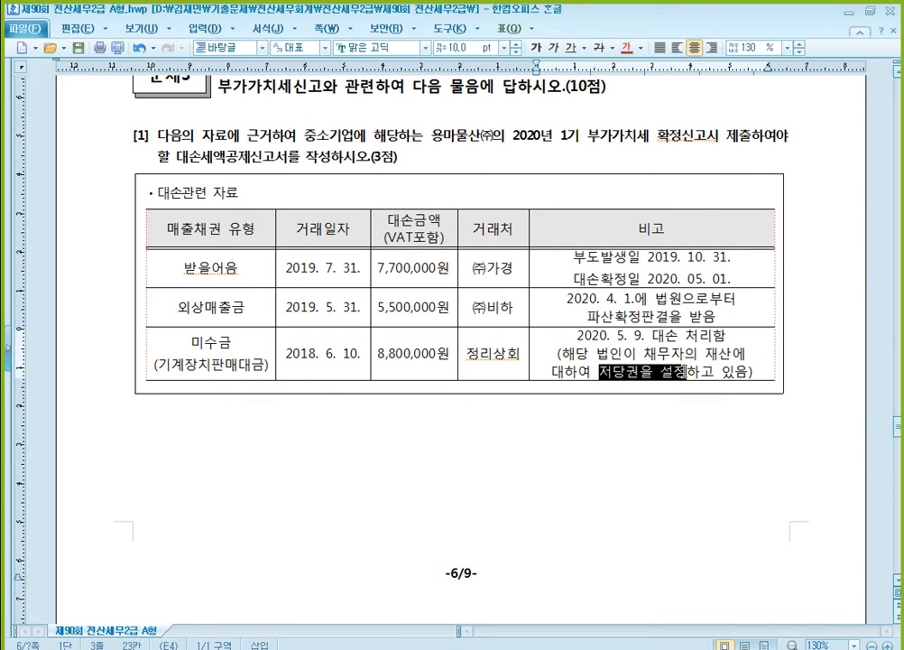
left_click(626, 47)
left_click(726, 369)
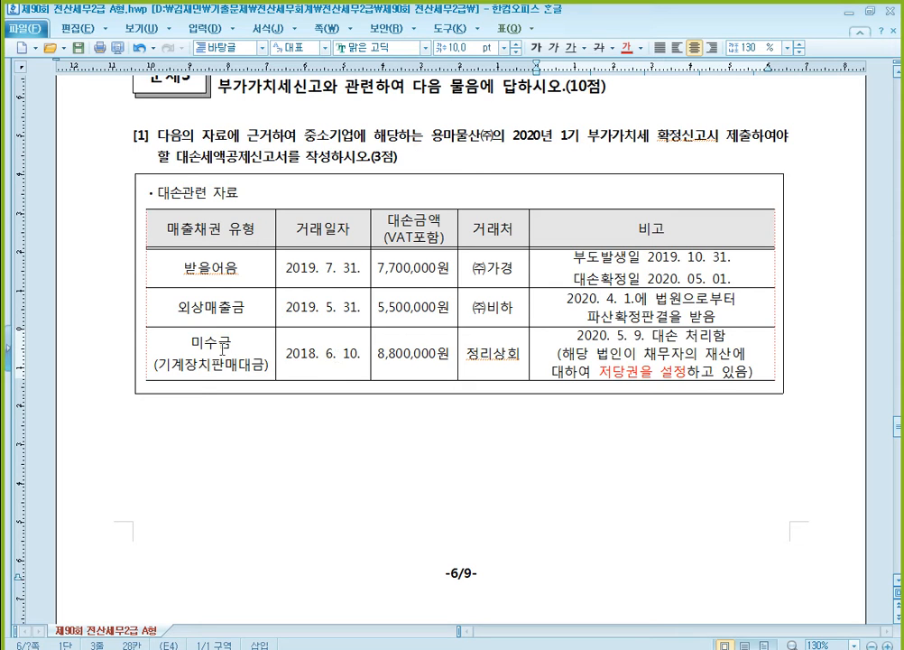
- Strike through the receivable type, transaction date, amount and trading partner cells of the 미수금 row
left_click_drag(173, 341, 472, 361)
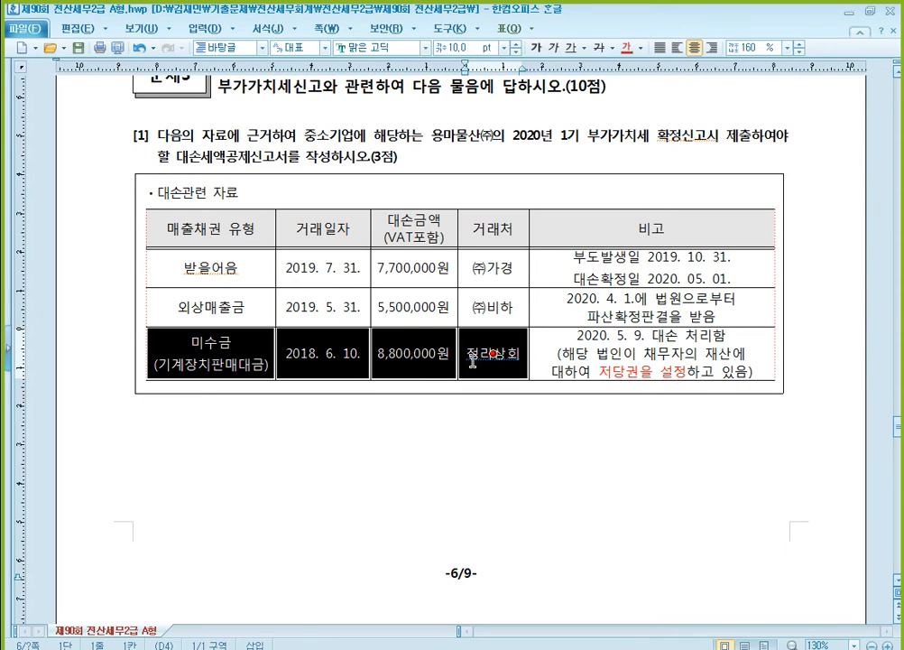
left_click(600, 48)
left_click(627, 354)
key("Escape")
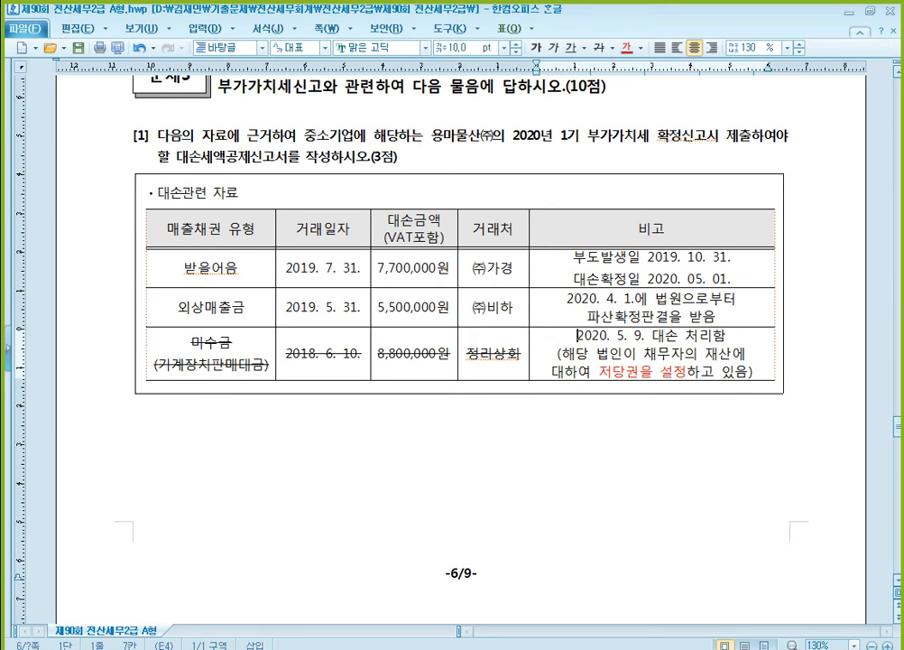
- Switch to KcLep and open 대손세액공제신고서 from the 부가가치 section
left_click(366, 643)
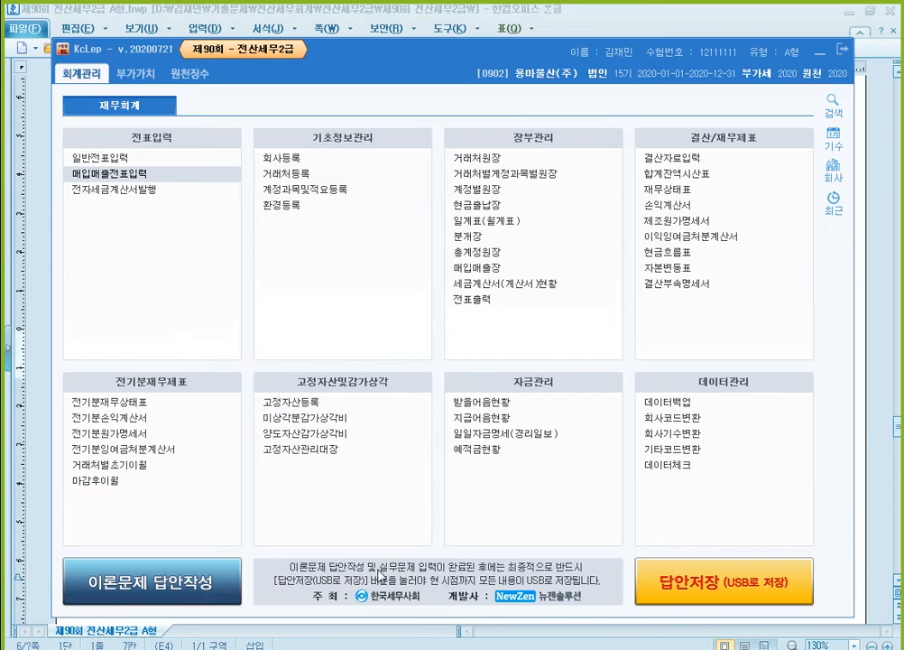
left_click(133, 76)
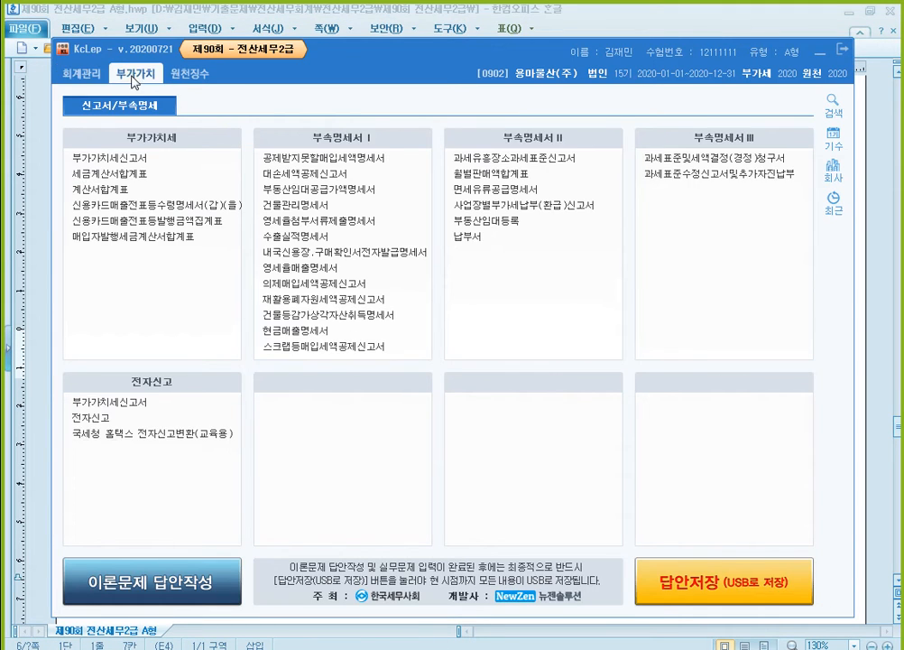
left_click(372, 178)
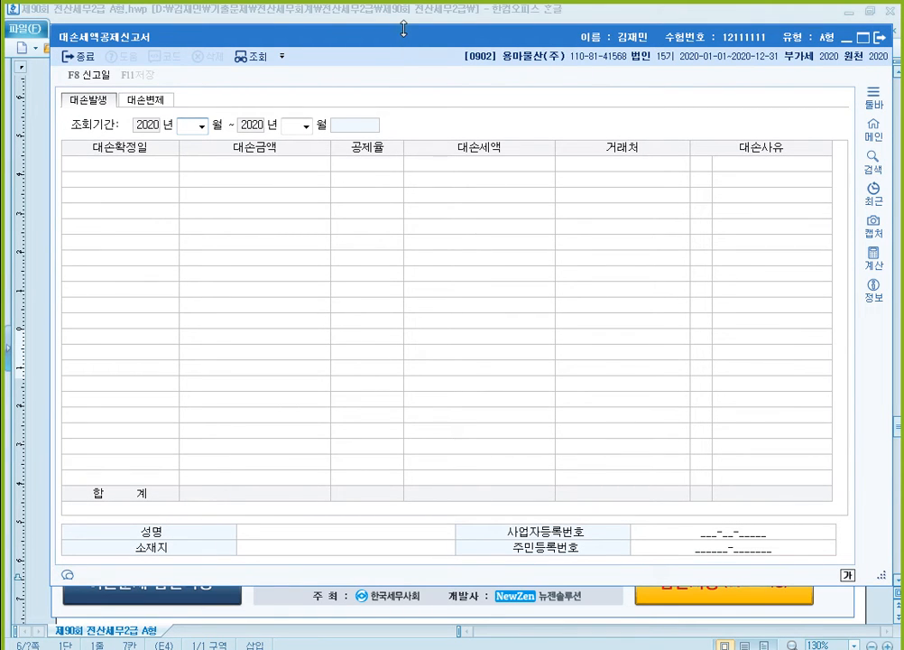
- Shrink the 대손세액공제신고서 window's height and position the exam document so its bad-debt table shows above the form
left_click_drag(403, 29, 424, 258)
left_click(323, 10)
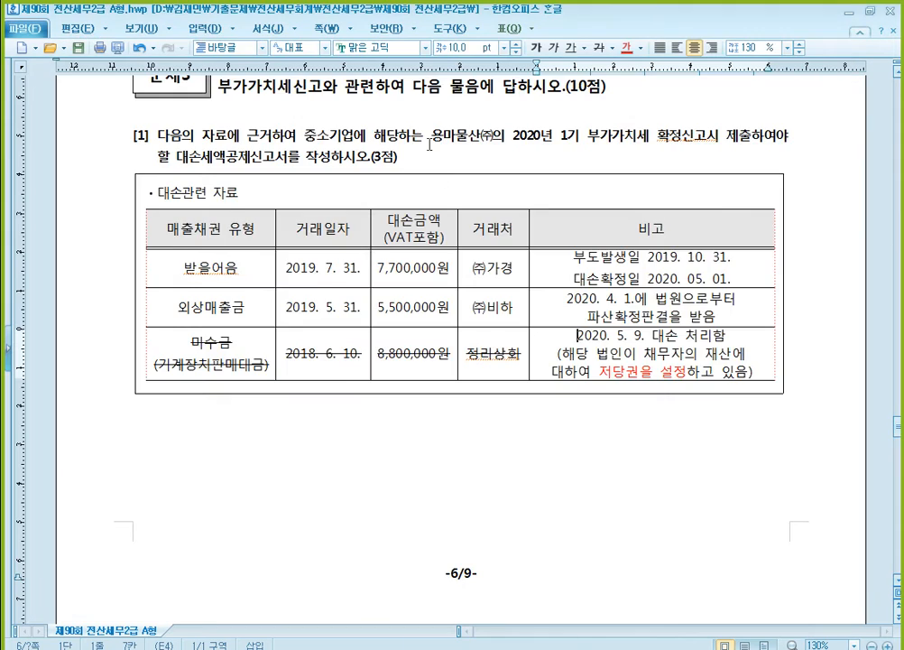
scroll(429, 144, "down", 1)
scroll(473, 276, "down", 1)
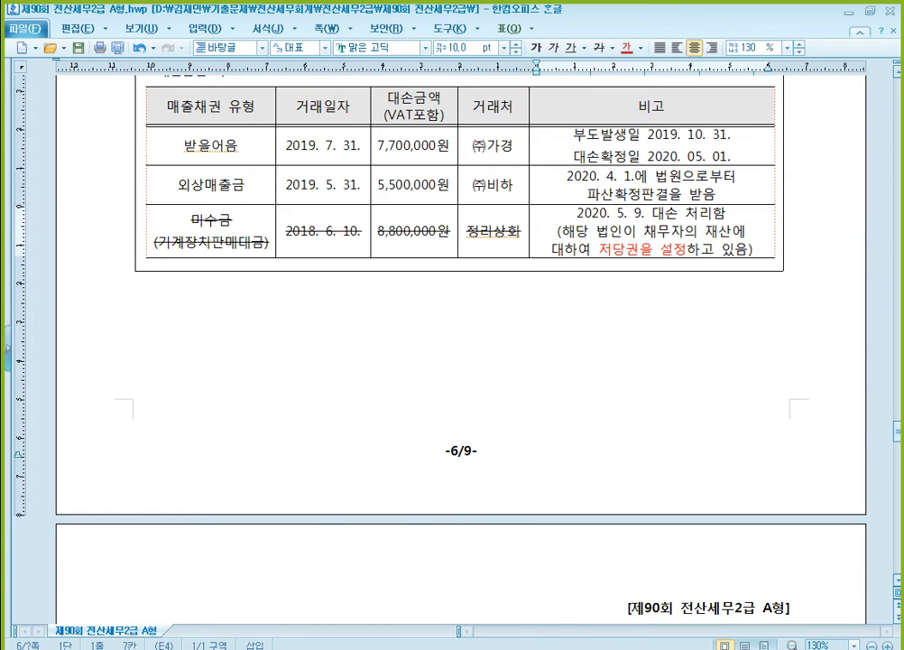
key("alt+Tab")
mouse_move(354, 251)
left_mouse_down()
mouse_move(354, 284)
mouse_move(353, 271)
left_mouse_up()
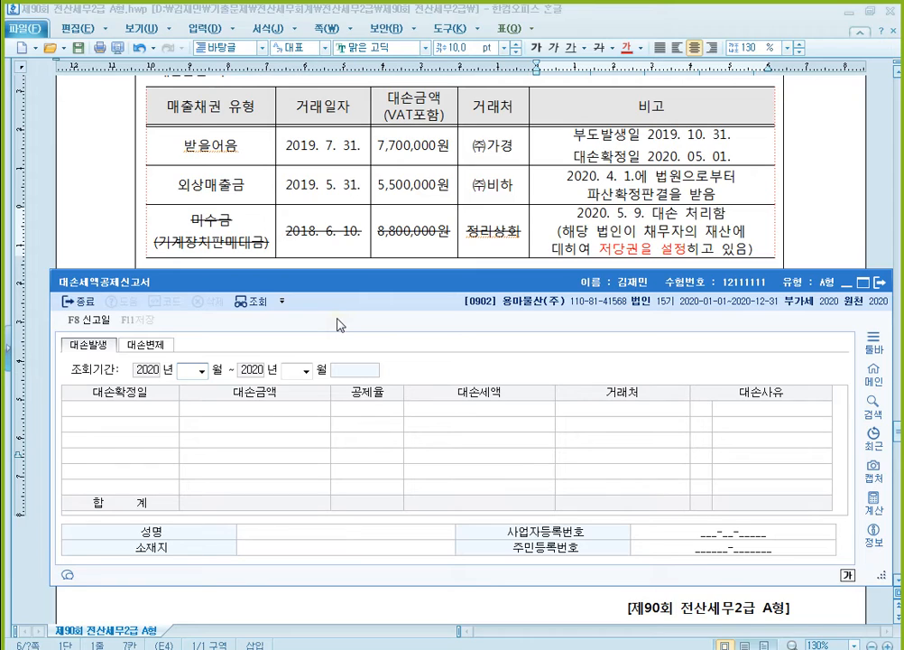
- Set the 대손발생 inquiry period to April through June 2020
type("4")
key("Return")
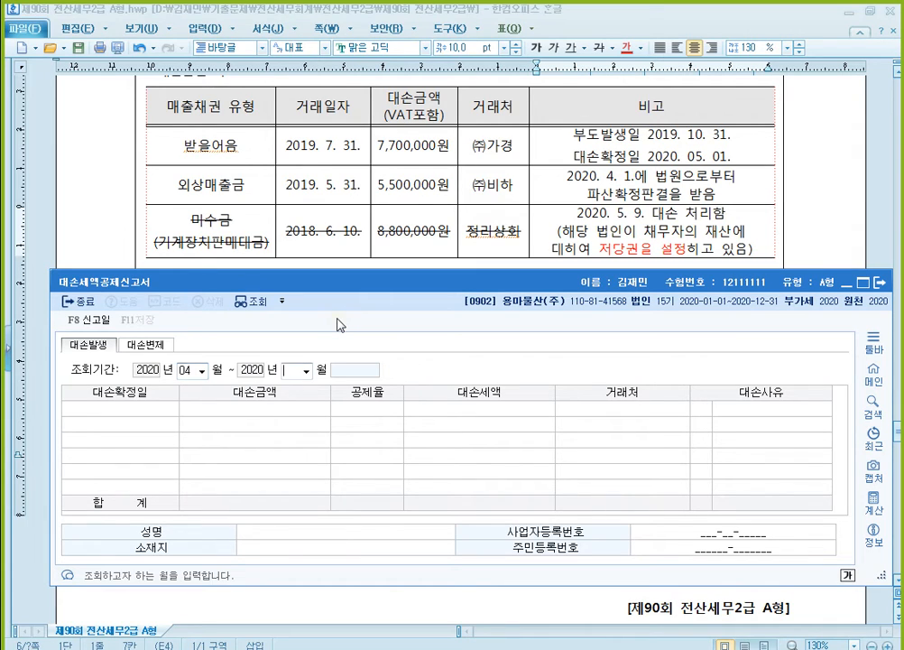
type("6")
key("Return")
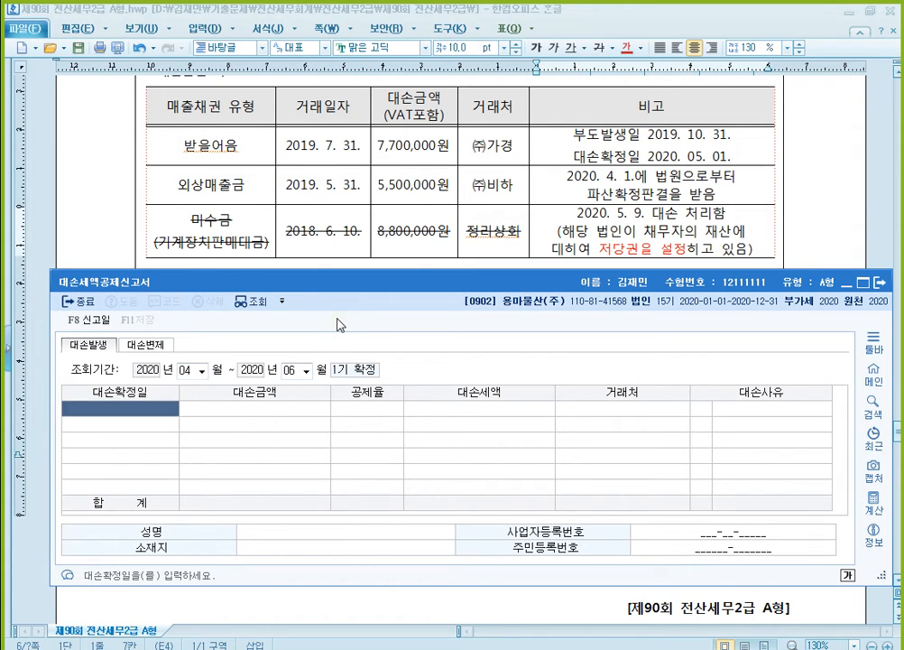
- Enter a bad-debt row with 대손확정일 2020-05-01 and 대손금액 7,700,000, accepting the 10/110 deduction rate
type("20200501")
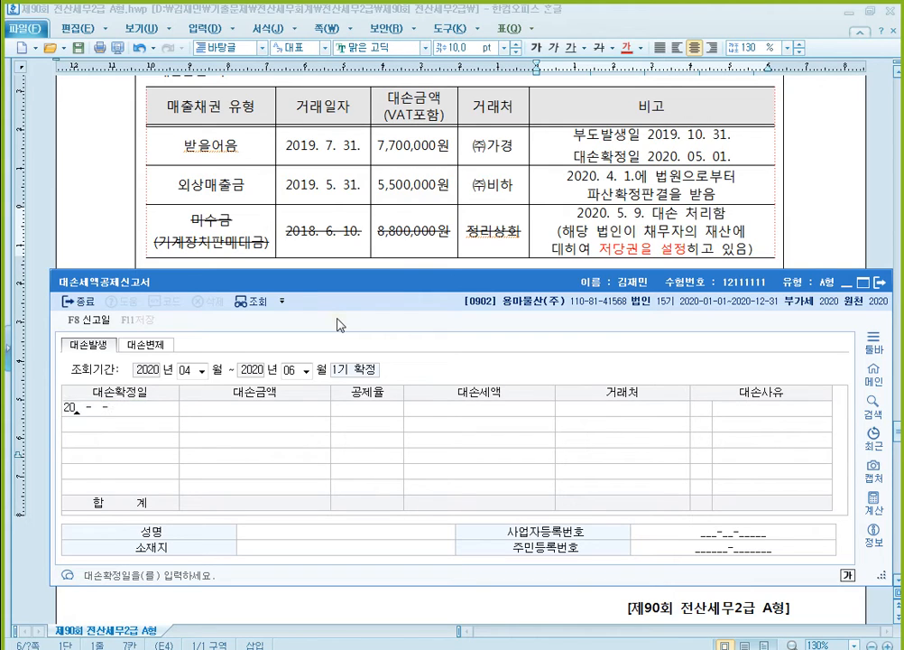
key("Return")
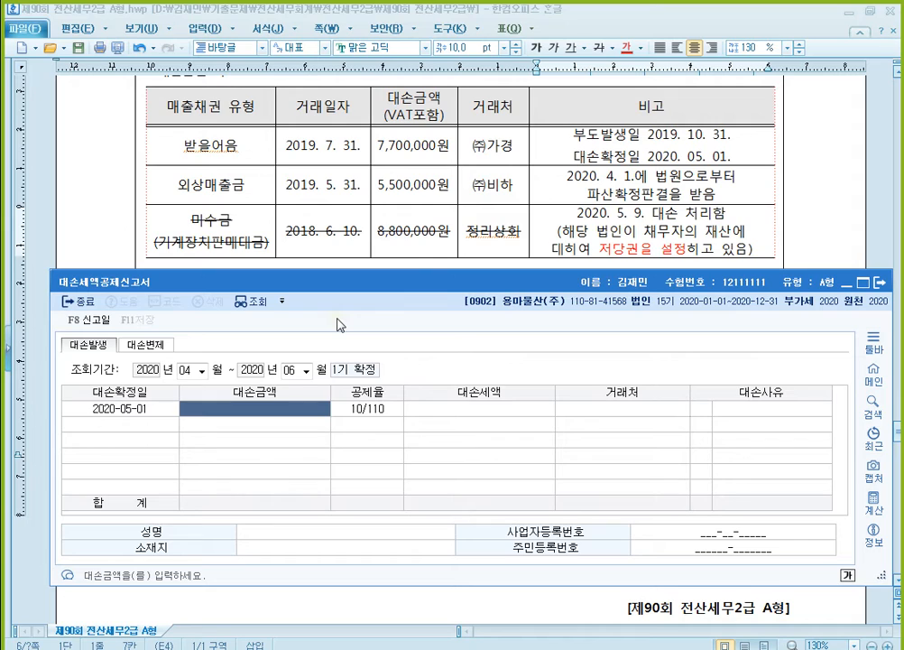
type("7700000")
key("Return")
key("Return")
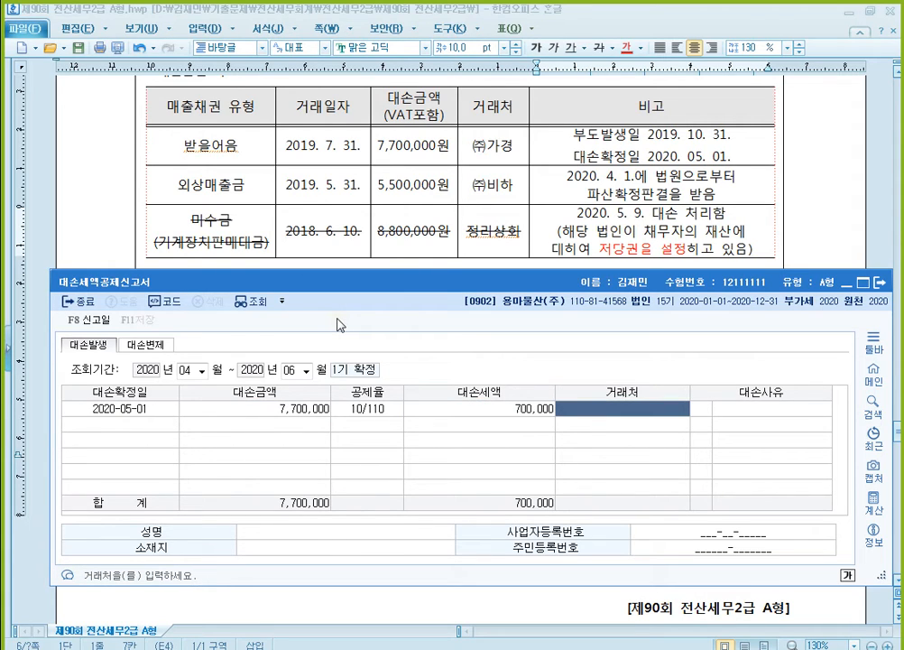
- Set the 7,700,000 bad-debt row's 거래처 to (주)가경 and its 대손사유 to 5 부도(6개월경과)
key("F2")
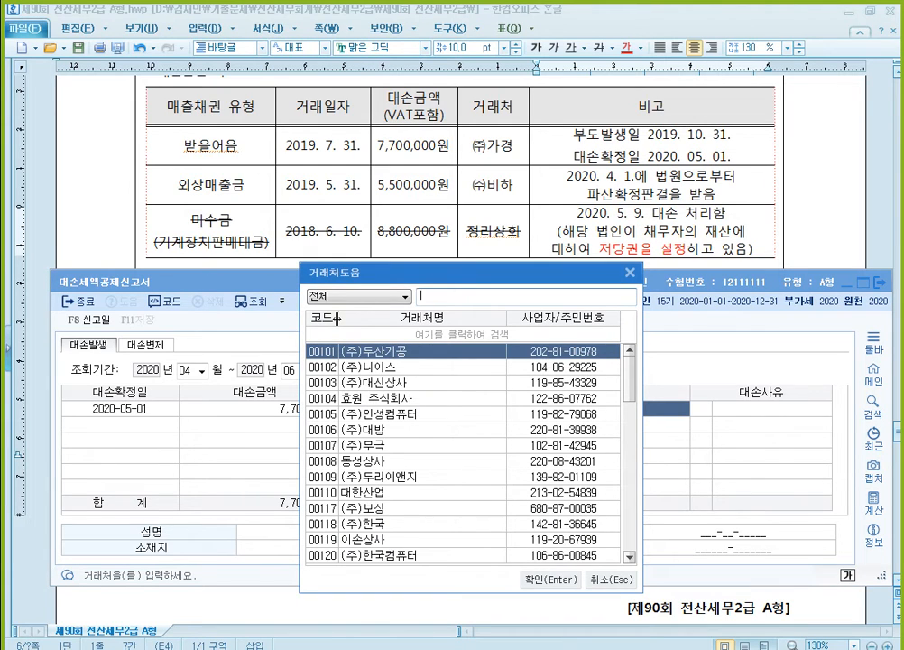
type("가경")
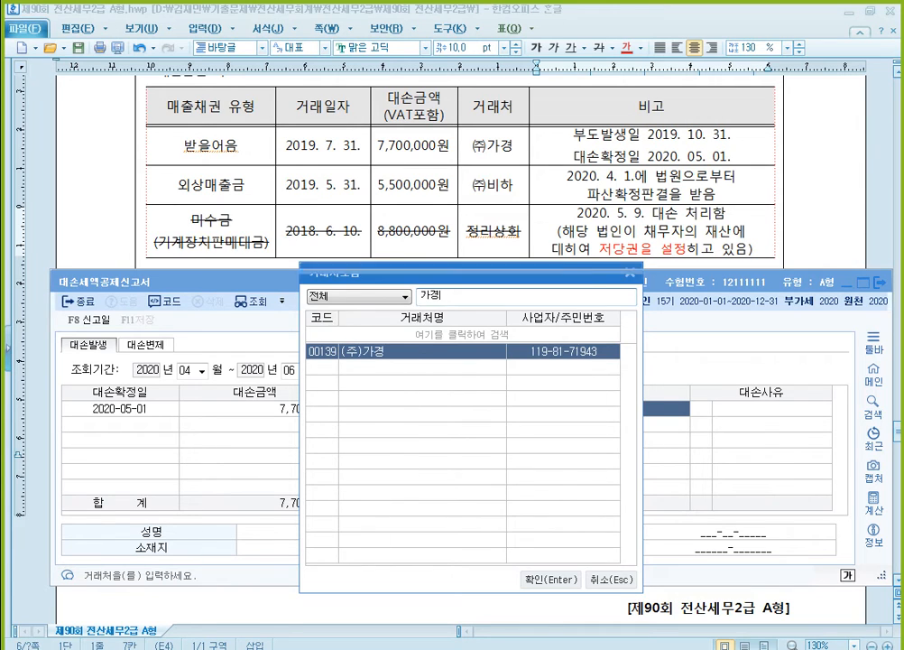
key("Return")
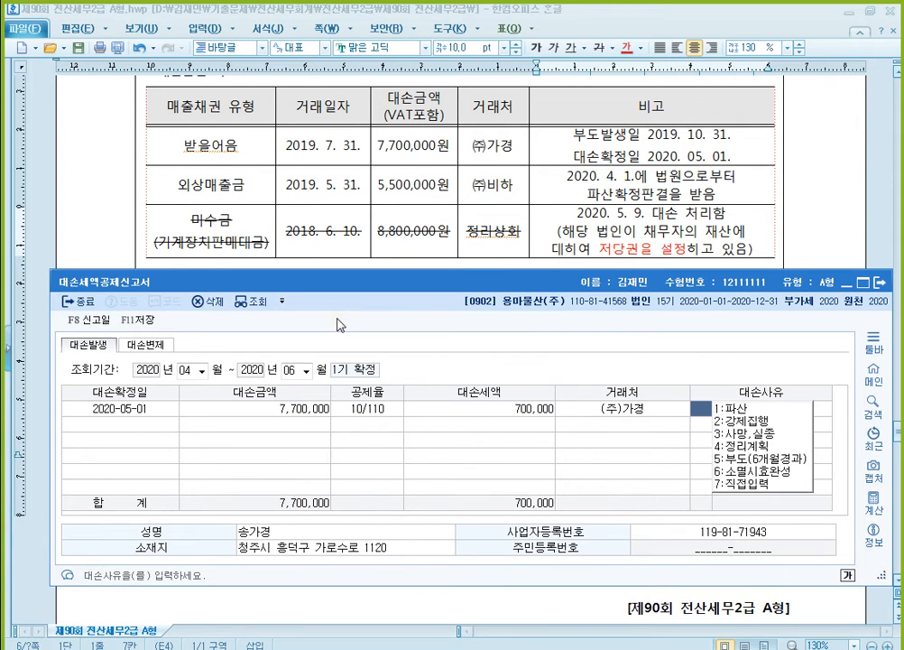
type("5")
key("Return")
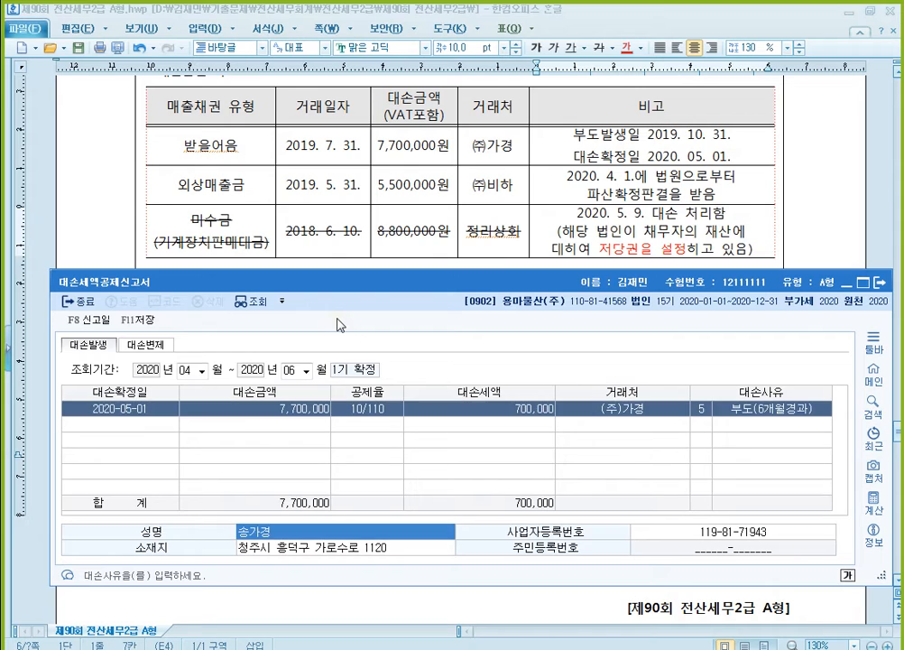
key("Return")
key("Return")
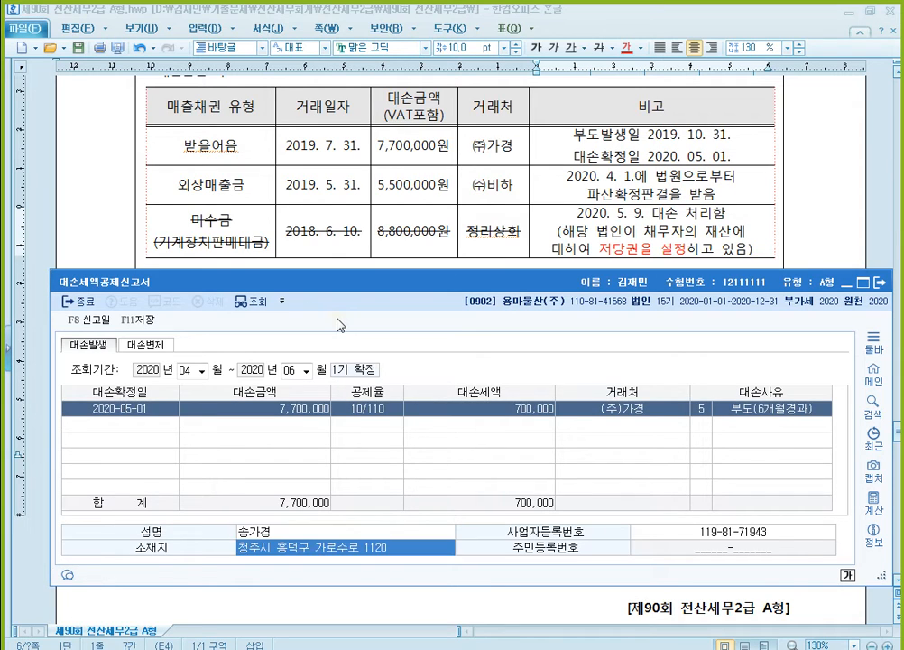
key("Return")
- Add a second bad-debt row with 대손확정일 2020-04-01 and 대손금액 5,500,000, accepting the 10/110 deduction rate
type("20200401")
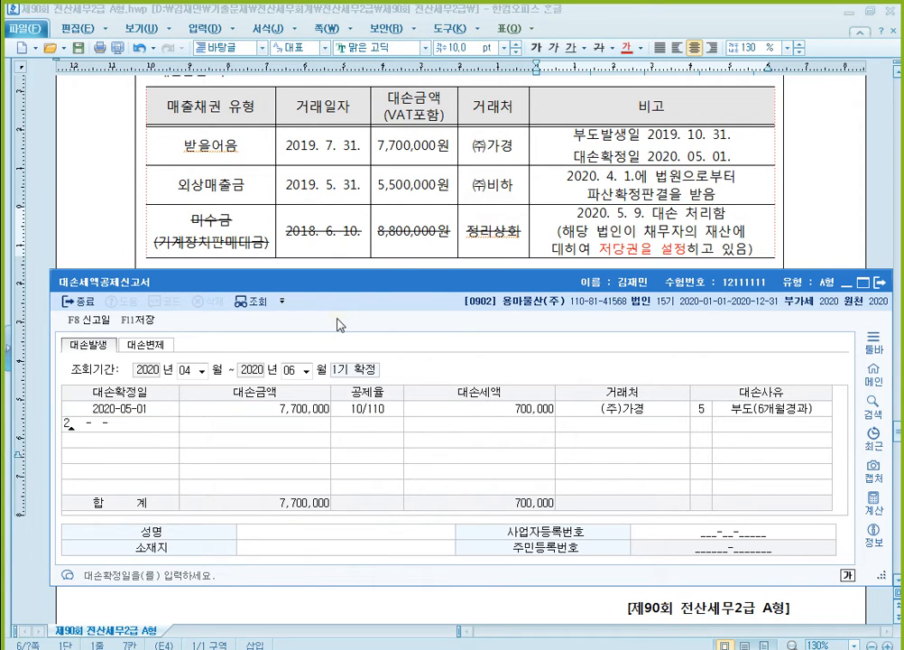
key("Return")
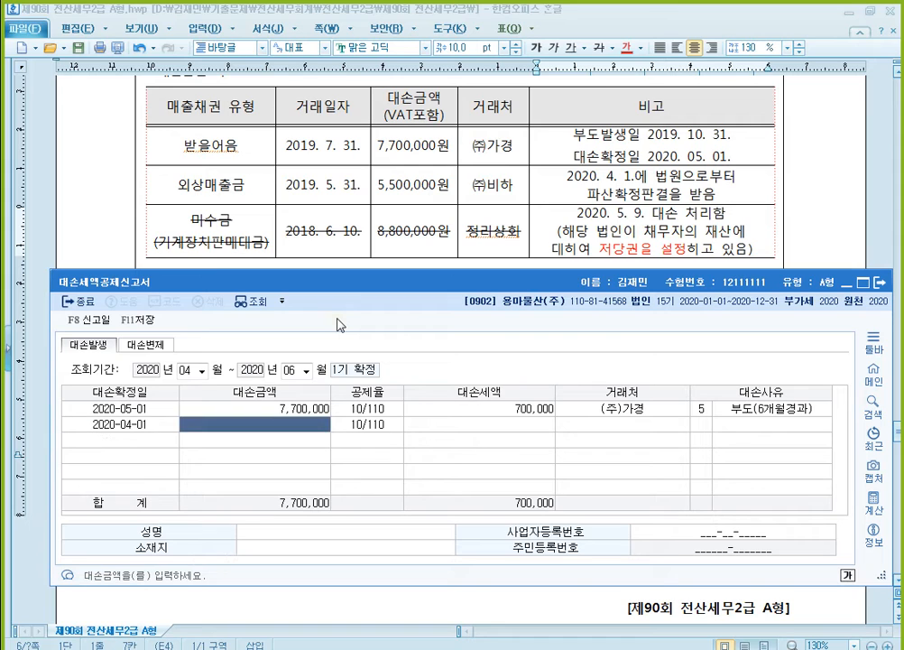
type("5500000")
key("Return")
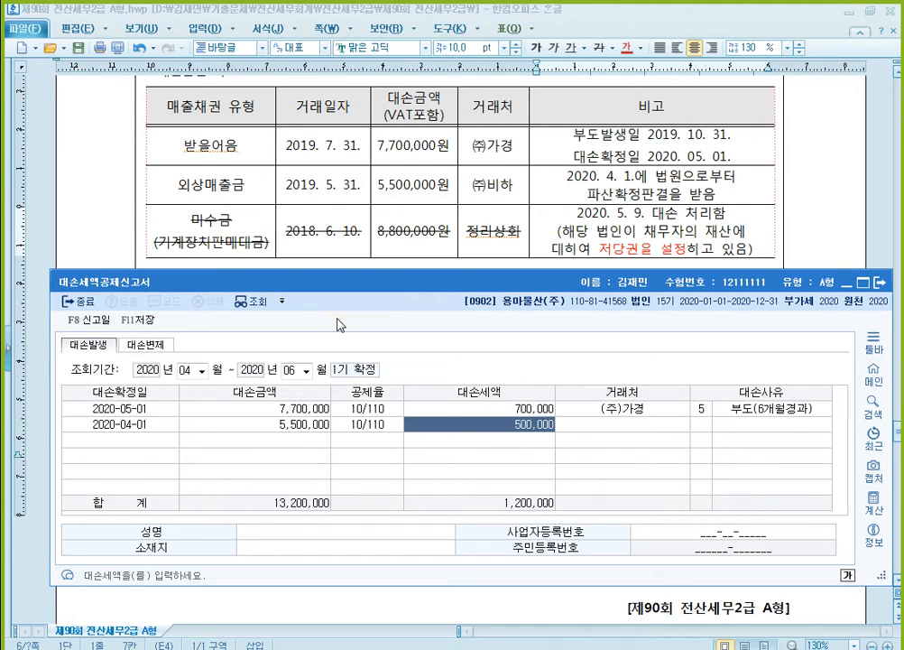
key("Return")
- Set the second bad-debt row's 거래처 to (주)비하 and 대손사유 to 1 파산, and save the form
key("F2")
type("비해")
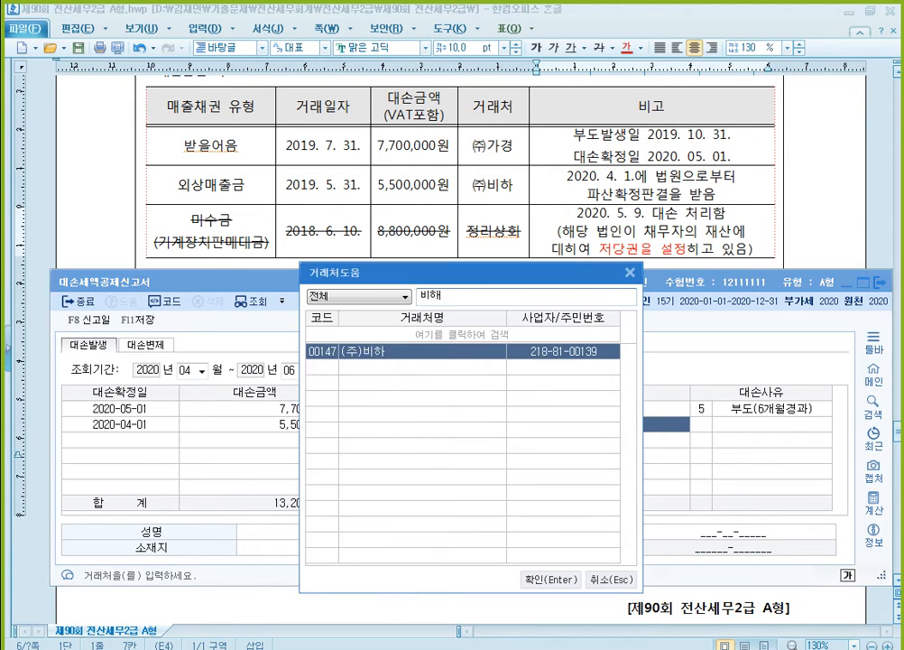
key("Return")
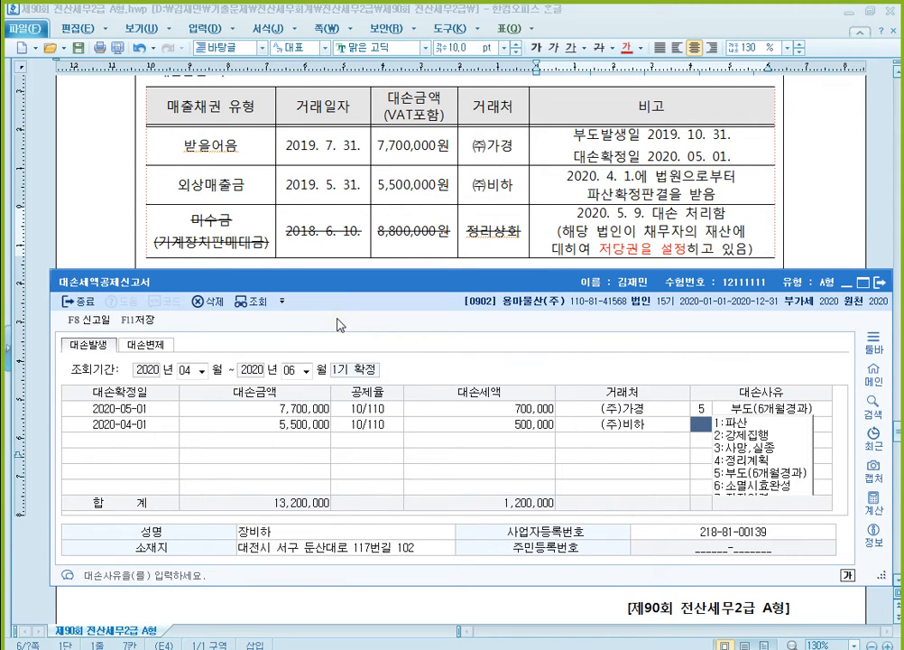
type("1")
key("Return")
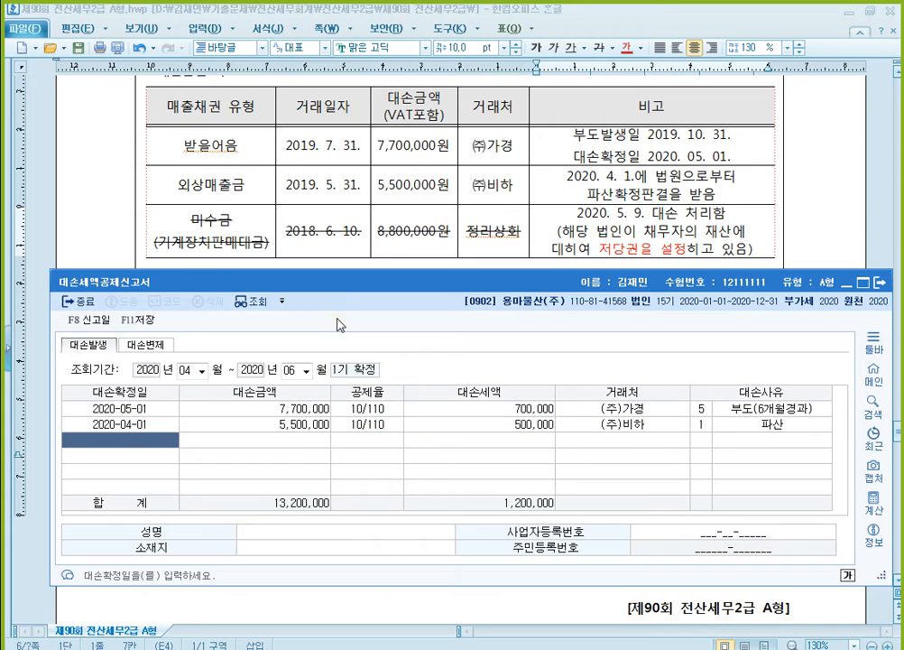
key("Up")
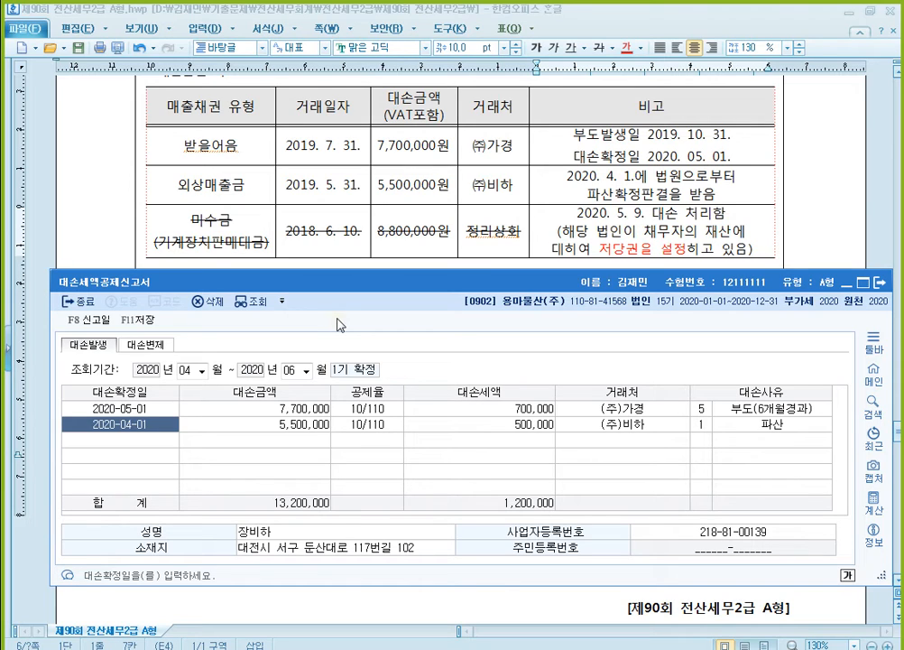
left_click(140, 319)
- Check question [2] in the exam document, and open 부가가치세신고서 in KcLep for 2020-10-01 to 2020-12-31
left_click(670, 248)
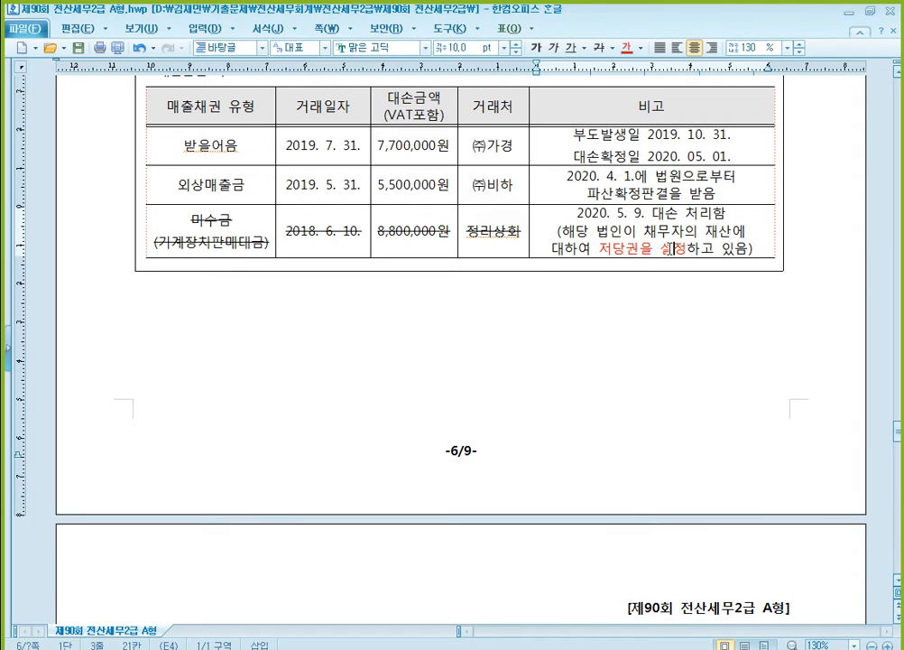
scroll(670, 248, "down", 10)
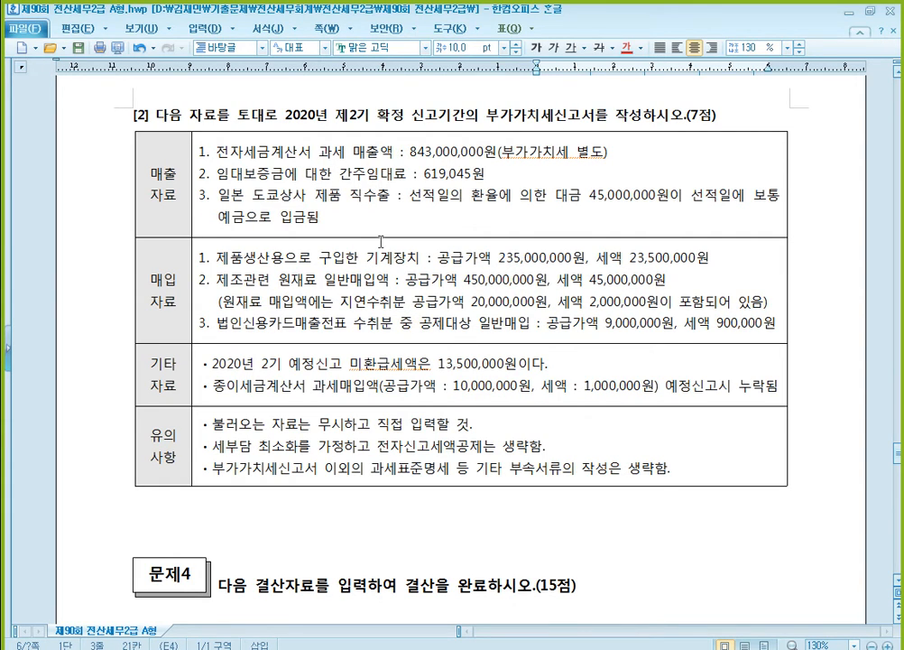
mouse_move(474, 648)
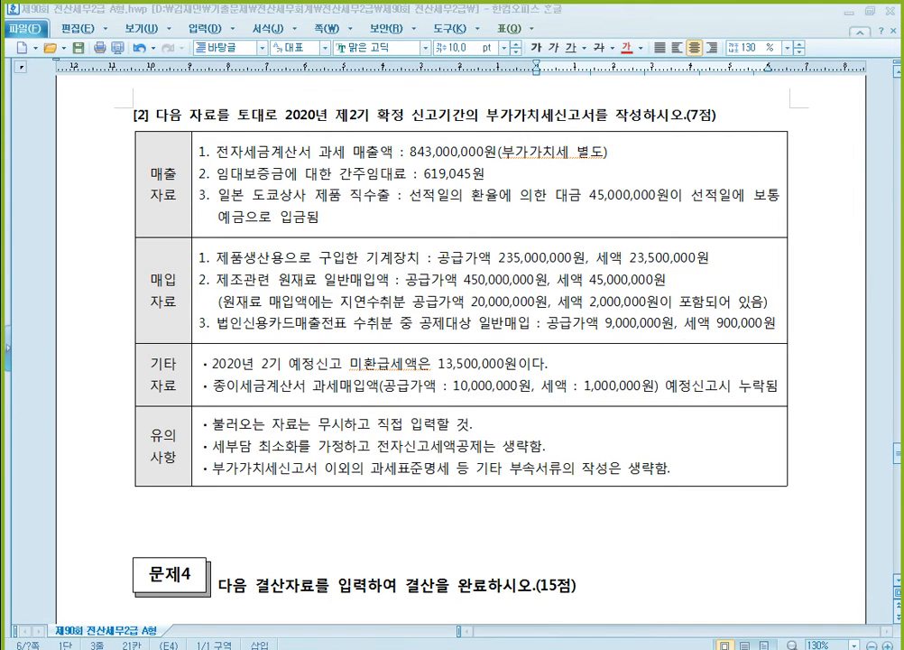
left_click(401, 648)
left_click(144, 159)
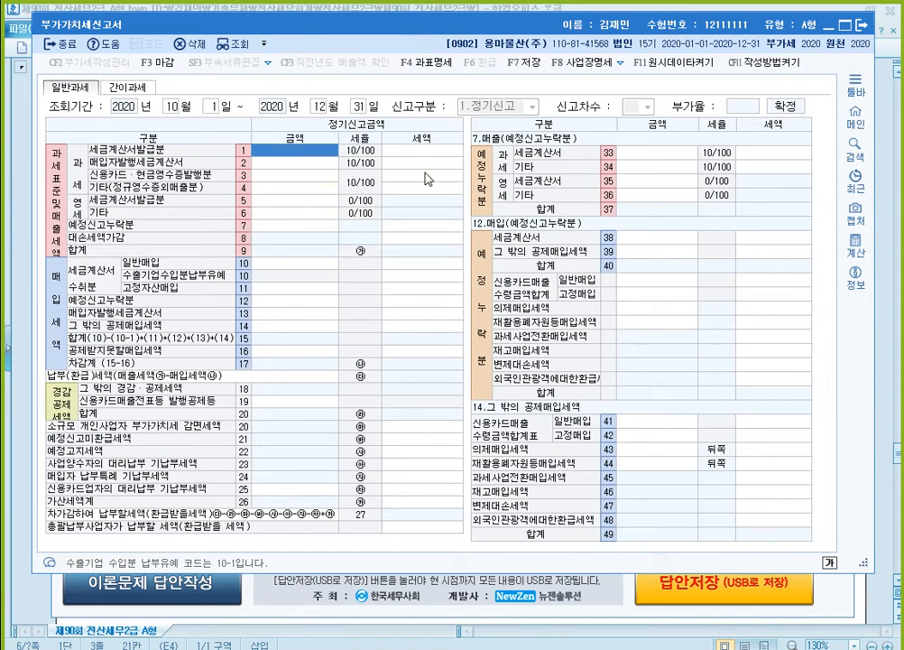
- Enter the electronic tax-invoice sales of 843,000,000 on line 1 과세 세금계산서발급분 of the VAT return, using question [2]
left_click(889, 349)
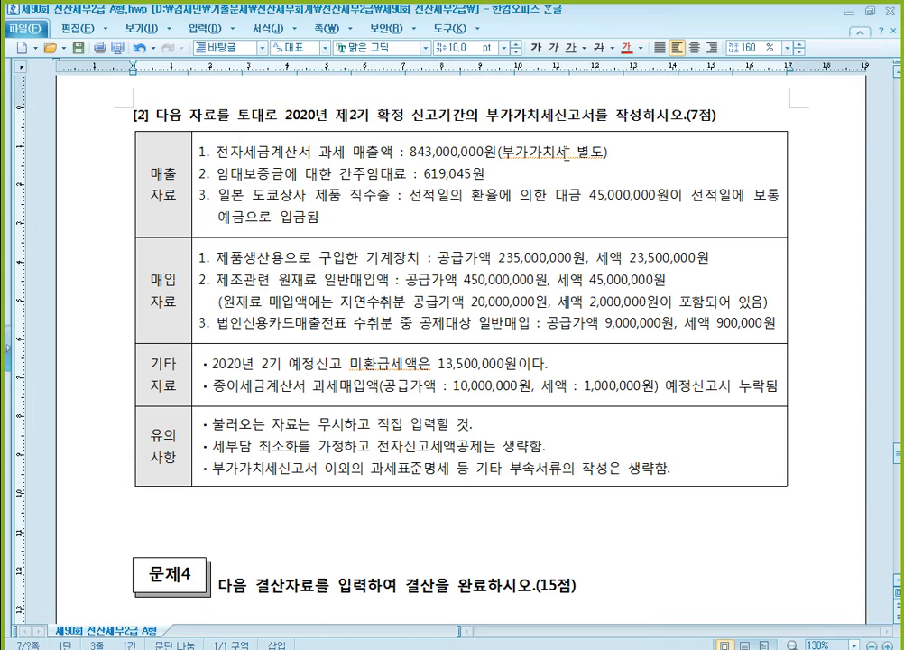
key("alt+Tab")
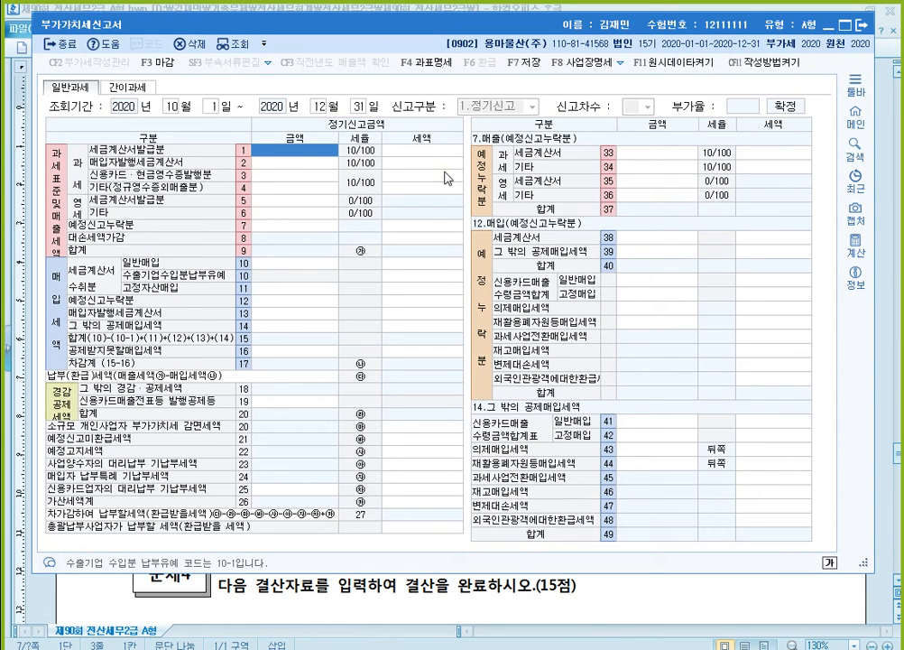
type("8")
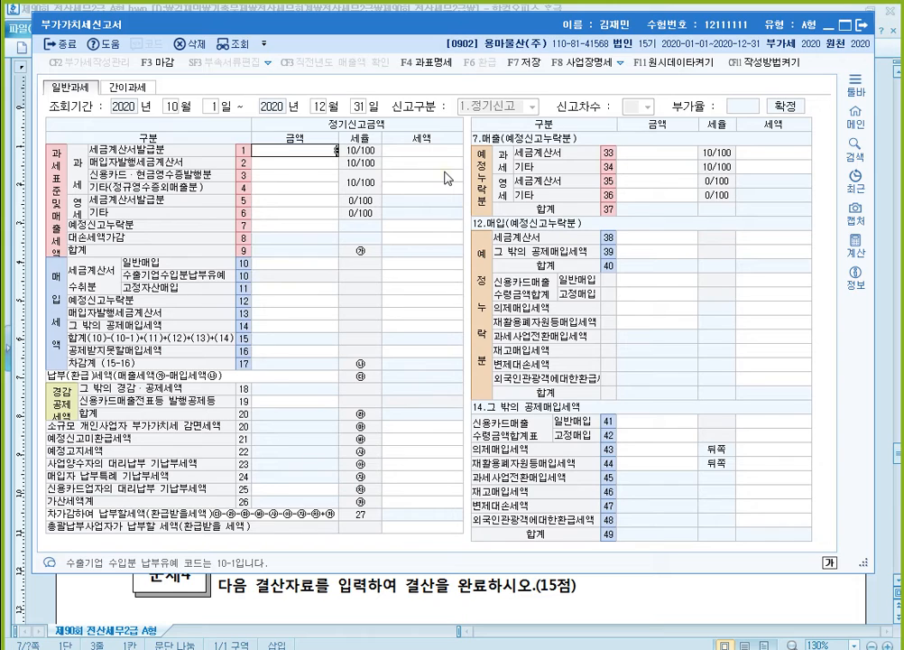
type("43,000,000")
key("Return")
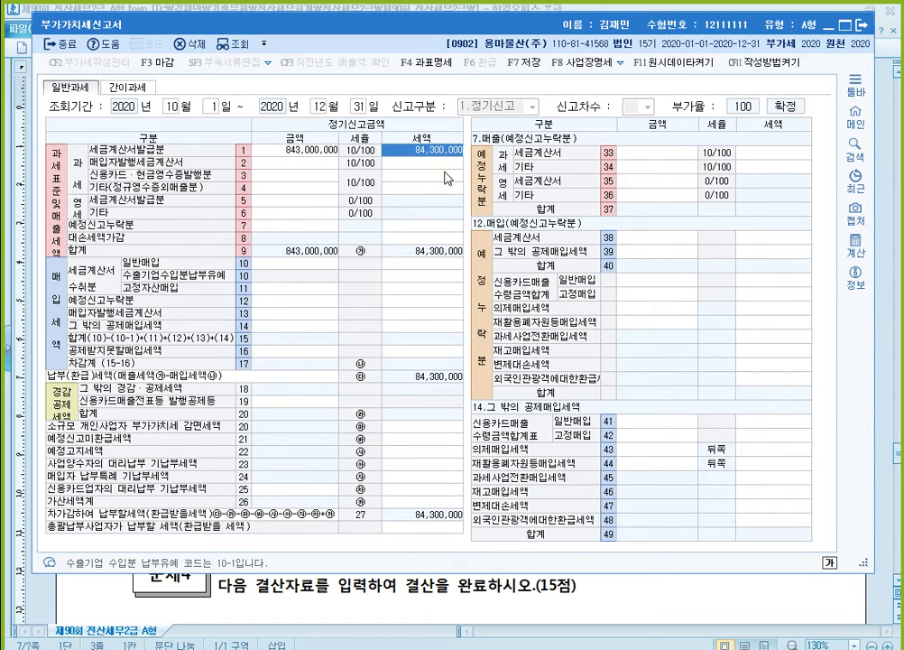
key("Left")
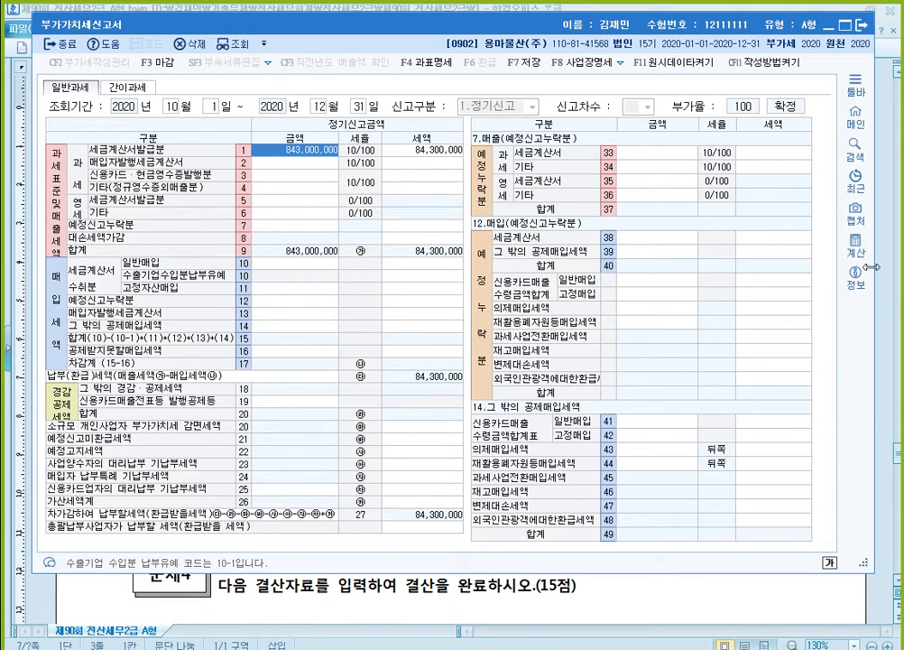
- Enter the deemed rent of 619,045 on line 4 과세 기타(정규영수증외매출분), taking the figure from the exam document
left_click(889, 311)
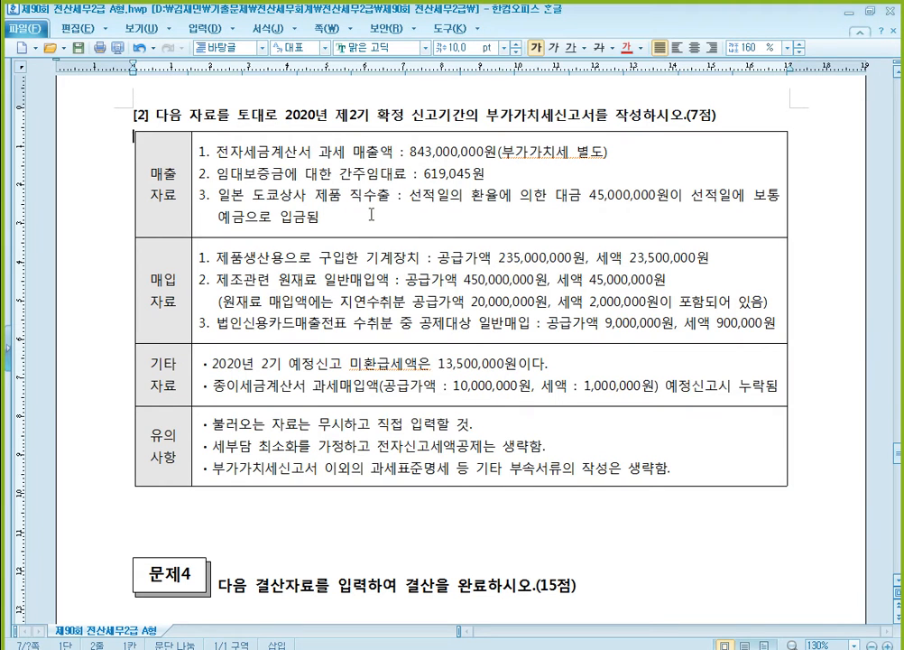
left_click(273, 177)
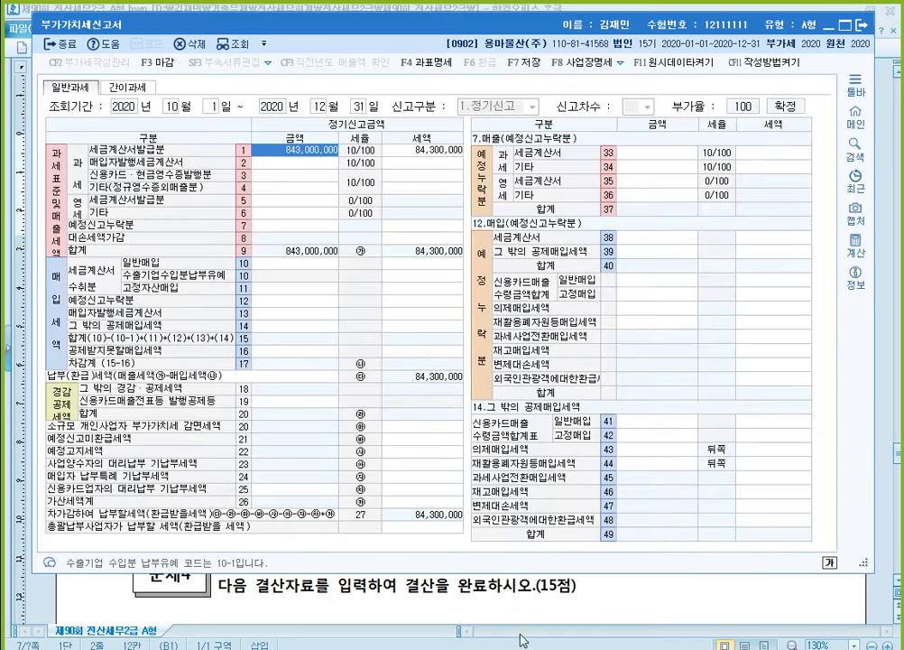
key("alt+Tab")
left_click(305, 188)
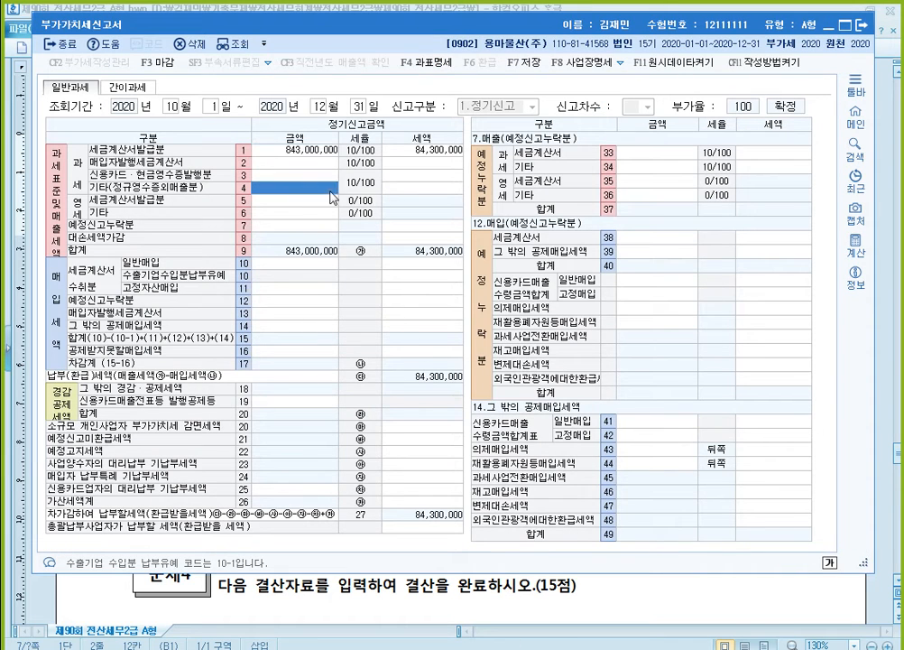
type("619045")
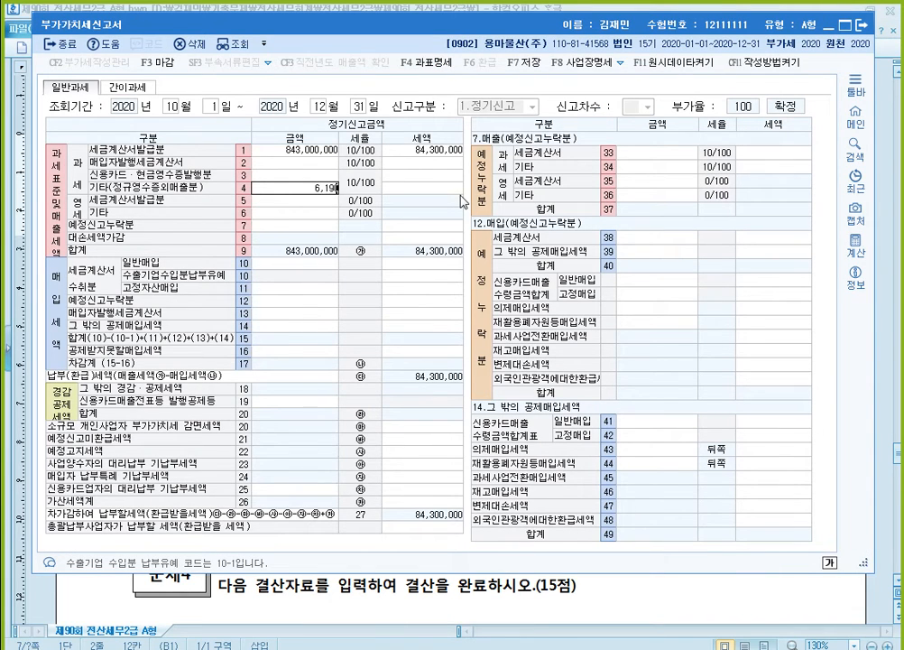
key("Return")
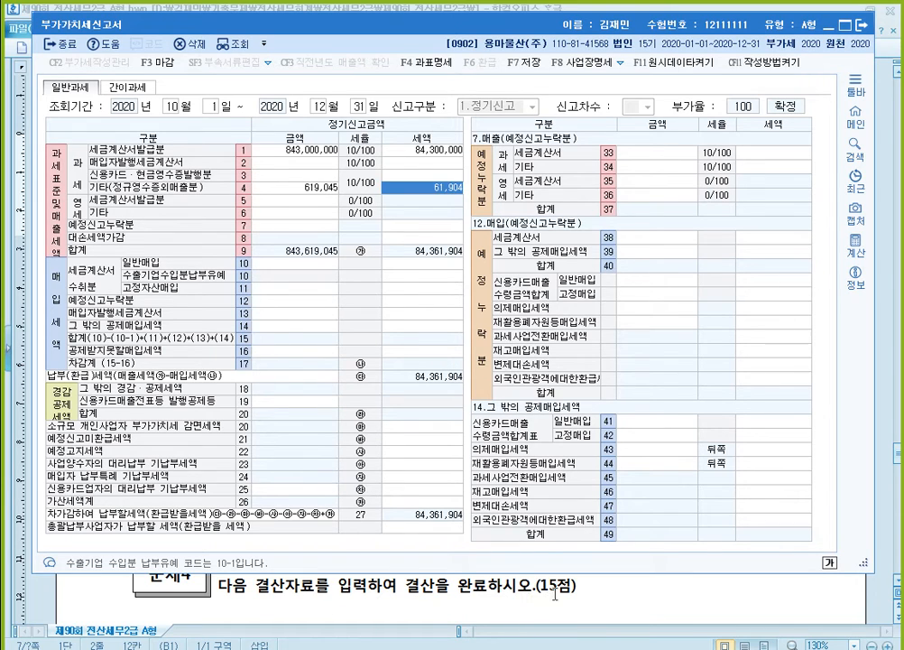
- Enter the direct export sales of 45,000,000 on line 6 영세 기타 after consulting the exam document's sales data
key("alt+Tab")
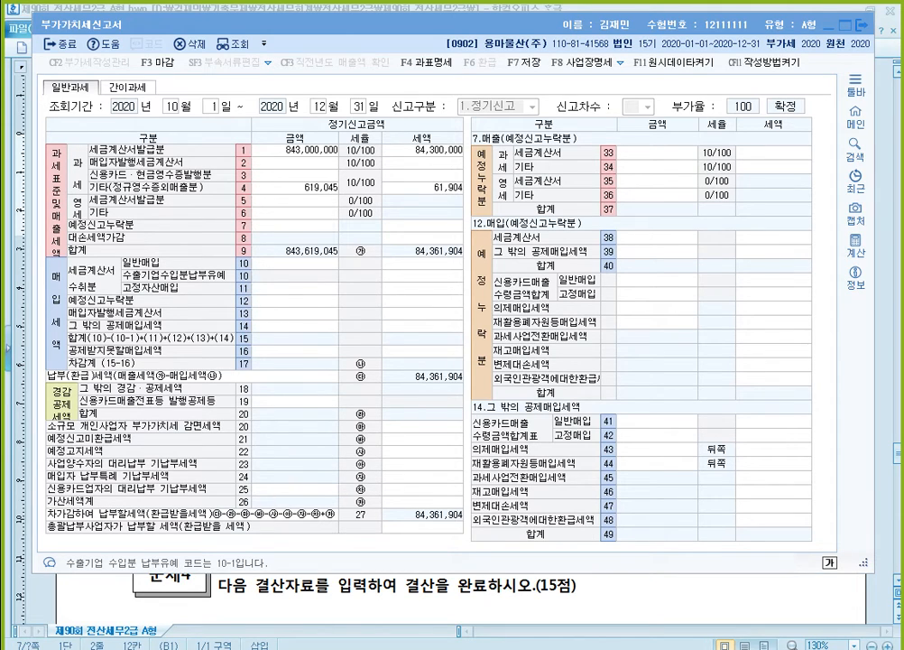
left_click(445, 547)
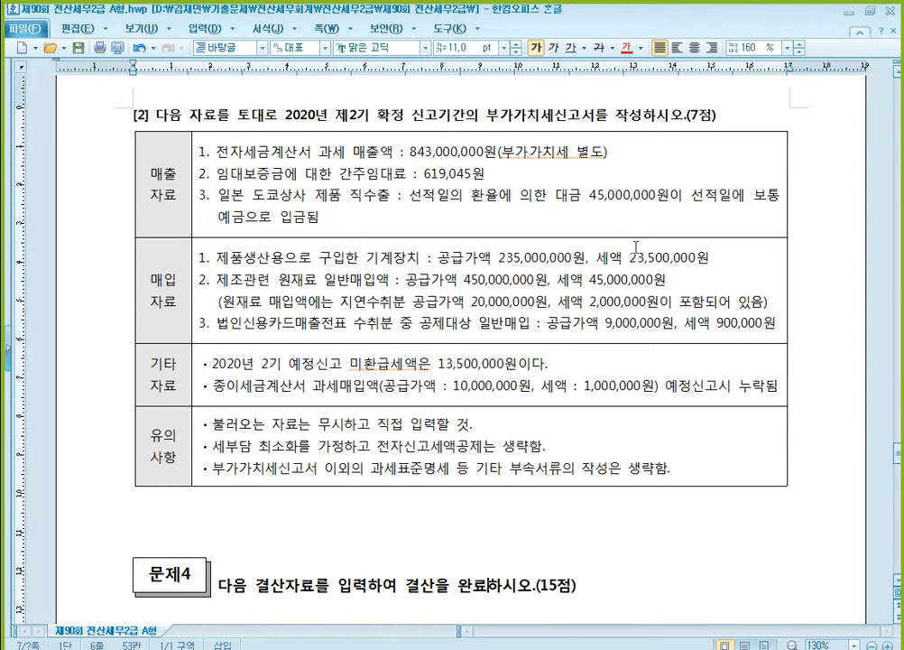
key("alt+Tab")
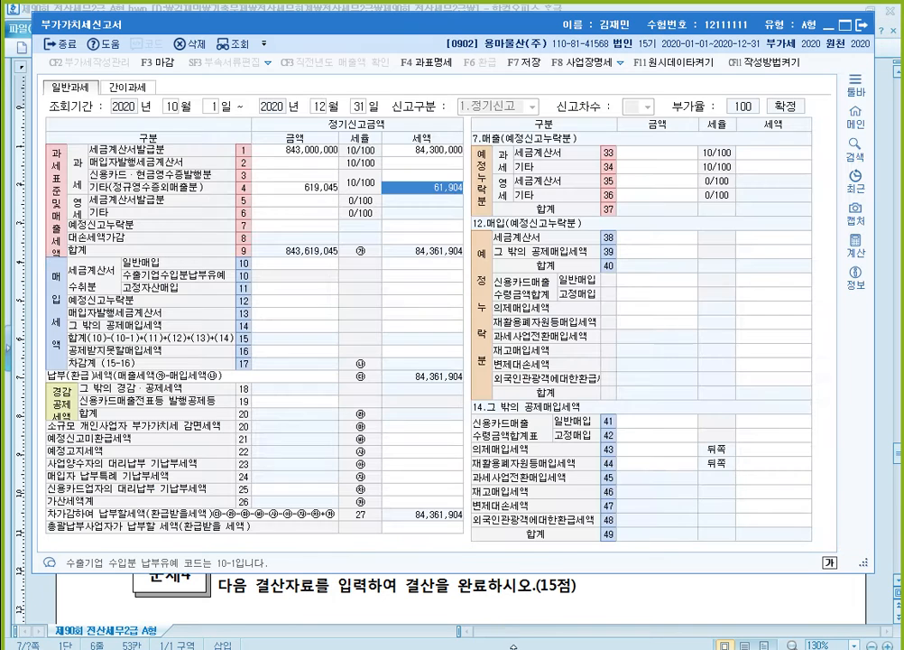
left_click(313, 214)
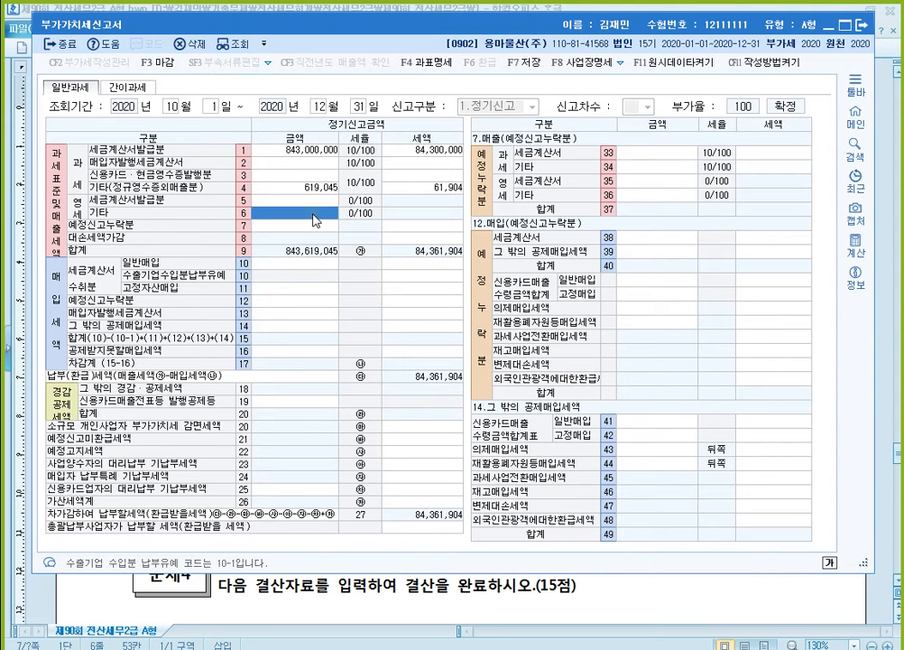
type("45000000")
key("Return")
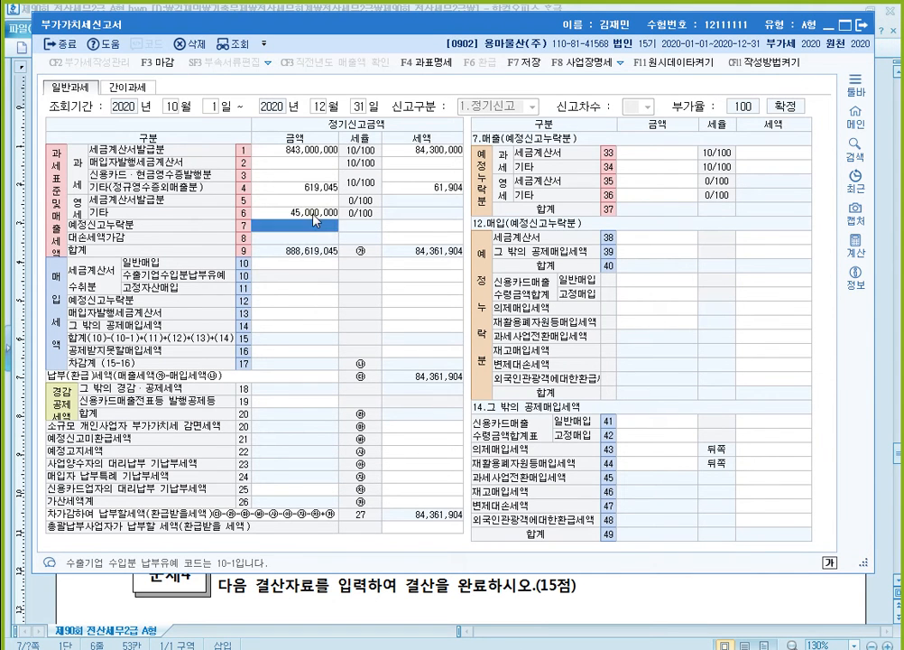
left_click(313, 214)
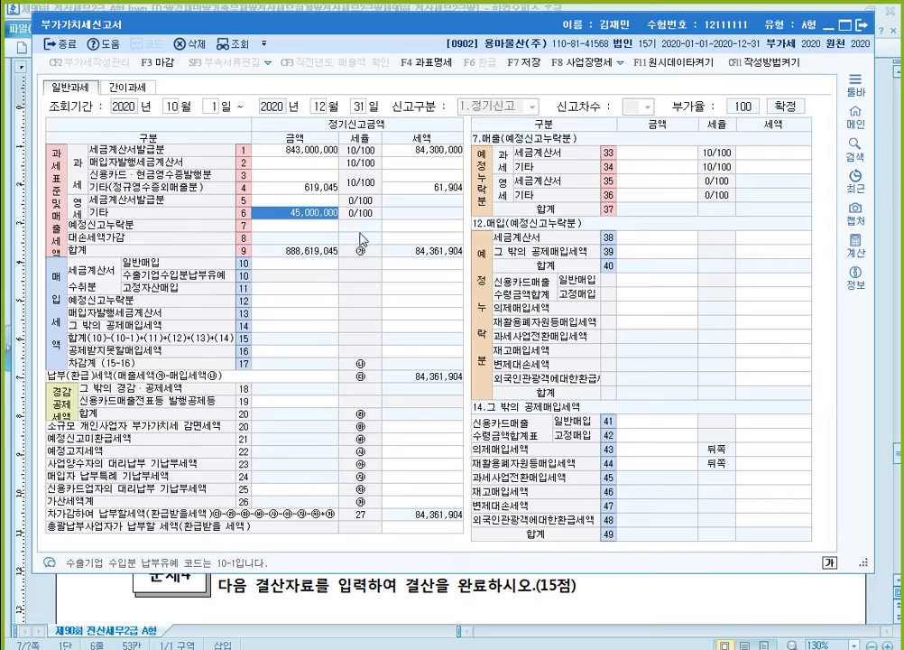
- Check question [2]'s purchase data and enter the machinery purchase of 235,000,000 with tax 23,500,000 on line 11 고정자산매입 of the VAT return
left_click(670, 609)
scroll(646, 529, "down", 1)
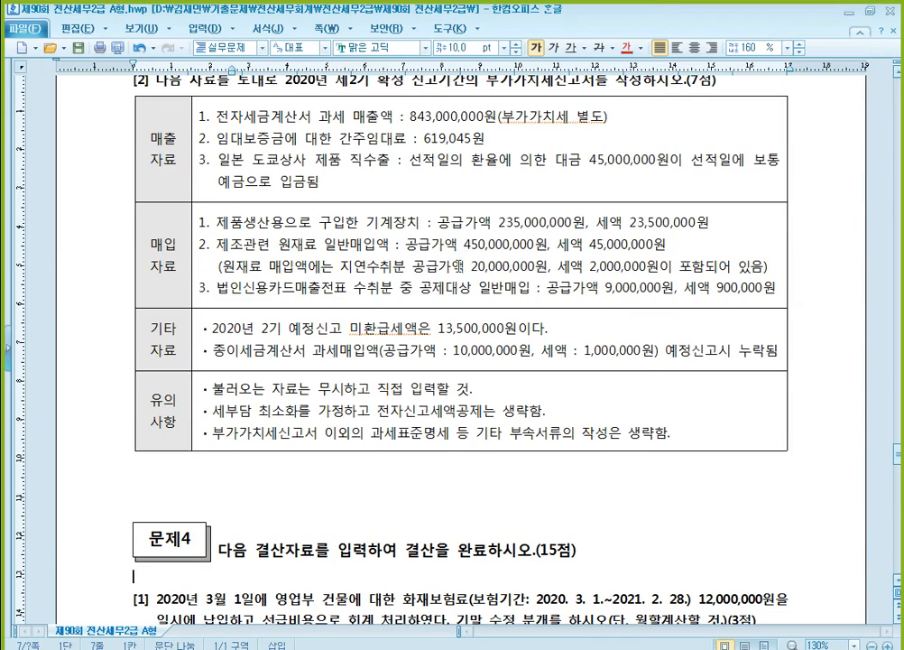
scroll(451, 243, "down", 1)
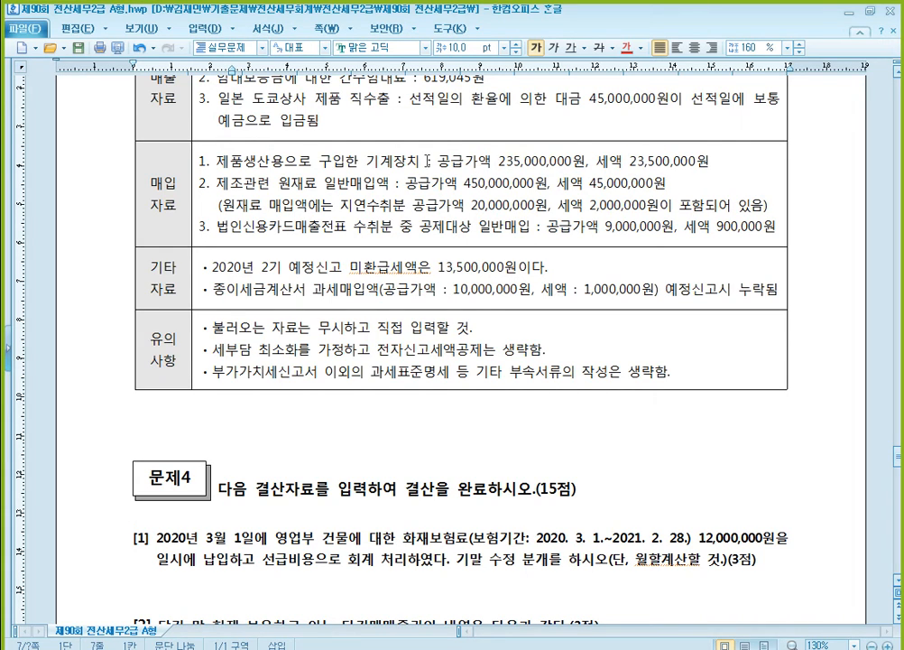
left_click(705, 159)
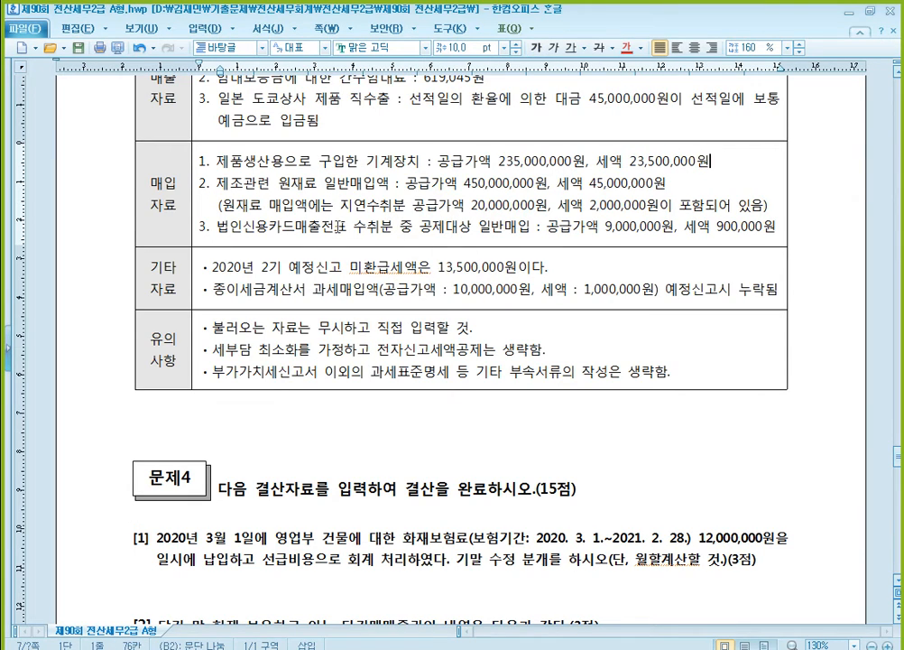
left_click(337, 226)
left_click(559, 170)
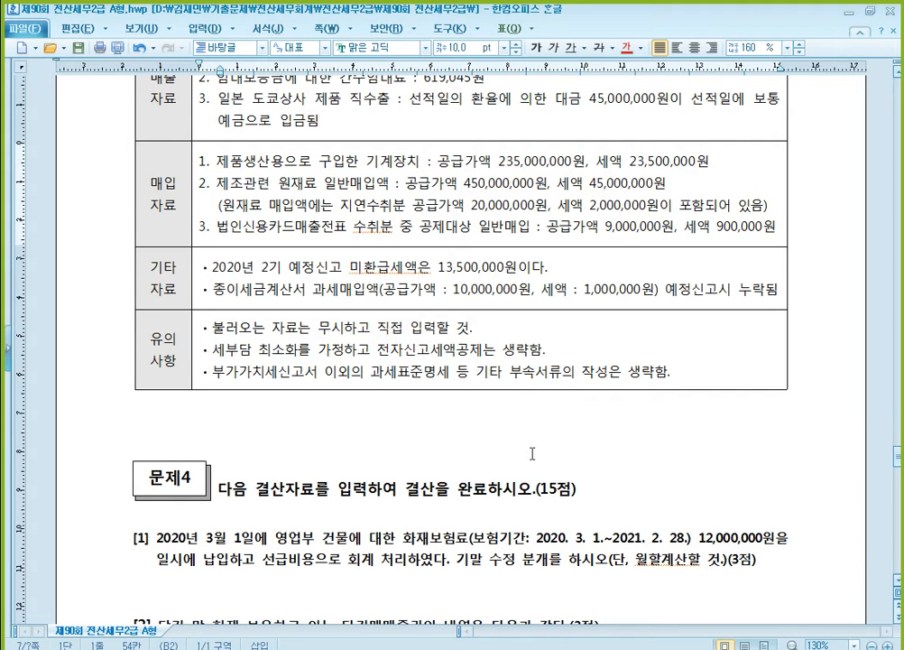
key("alt+Tab")
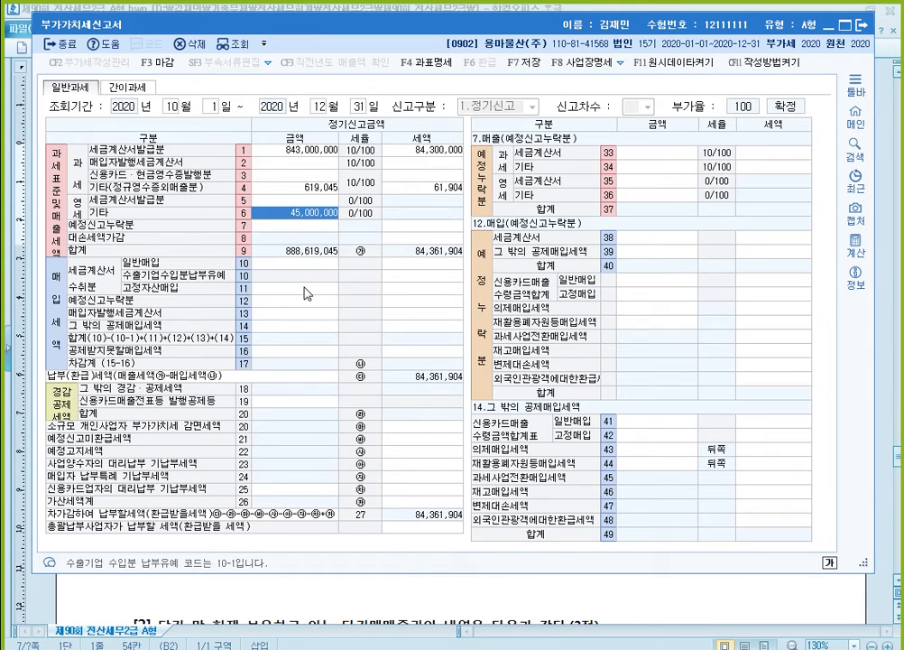
left_click(305, 289)
type("235000000")
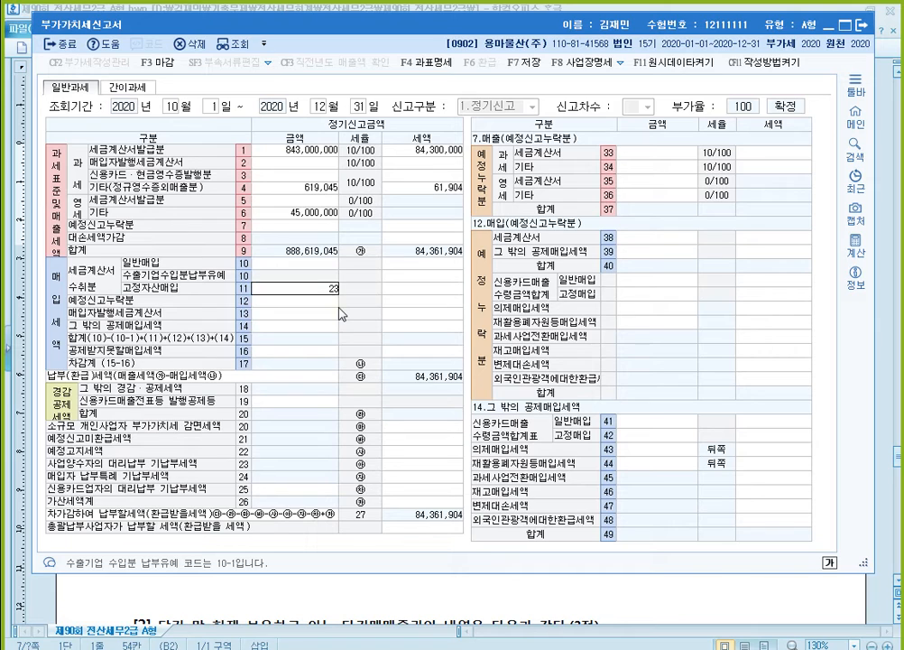
key("Return")
key("Return")
type("235,000,00")
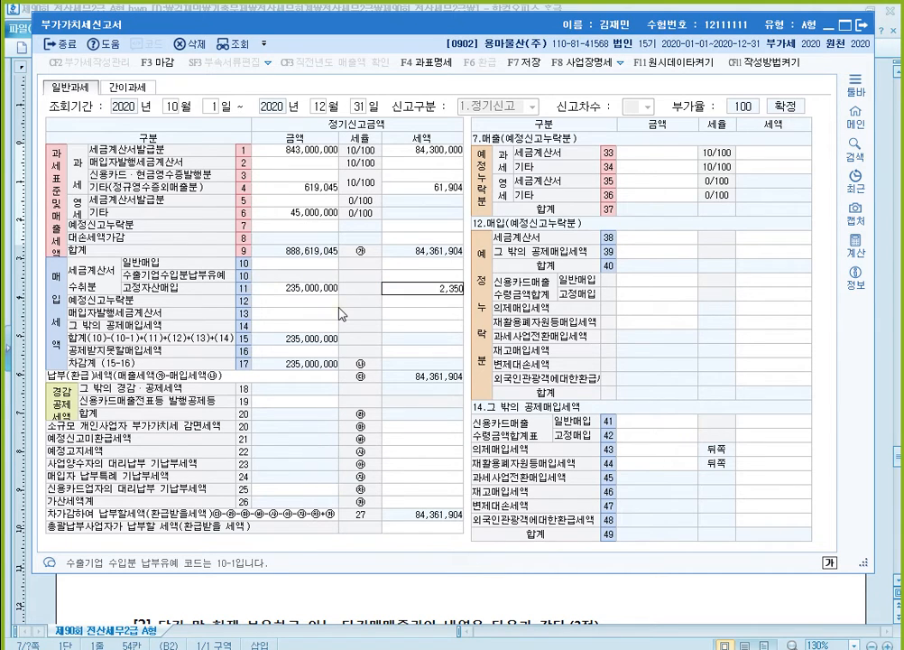
key("Return")
key("Up")
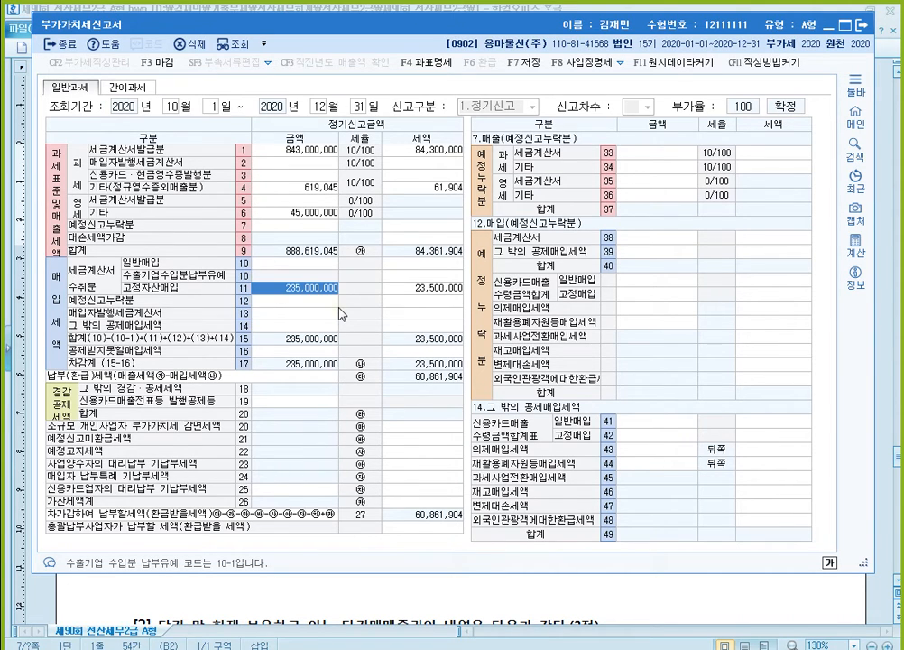
- Enter the raw-material purchases of 450,000,000 with tax 45,000,000 on line 10 일반매입, taking the figures from the exam document
left_click(648, 599)
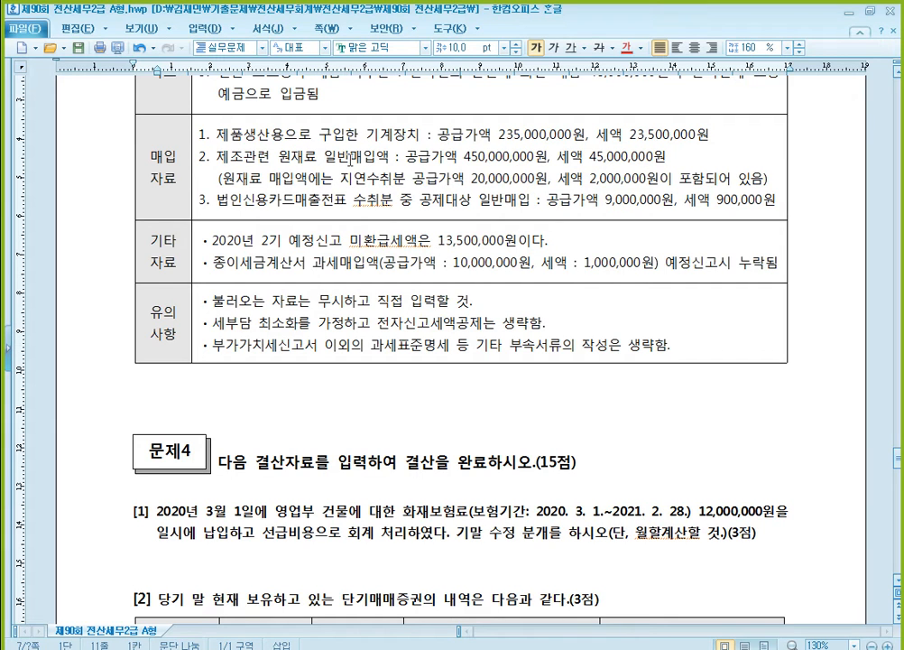
key("alt+Tab")
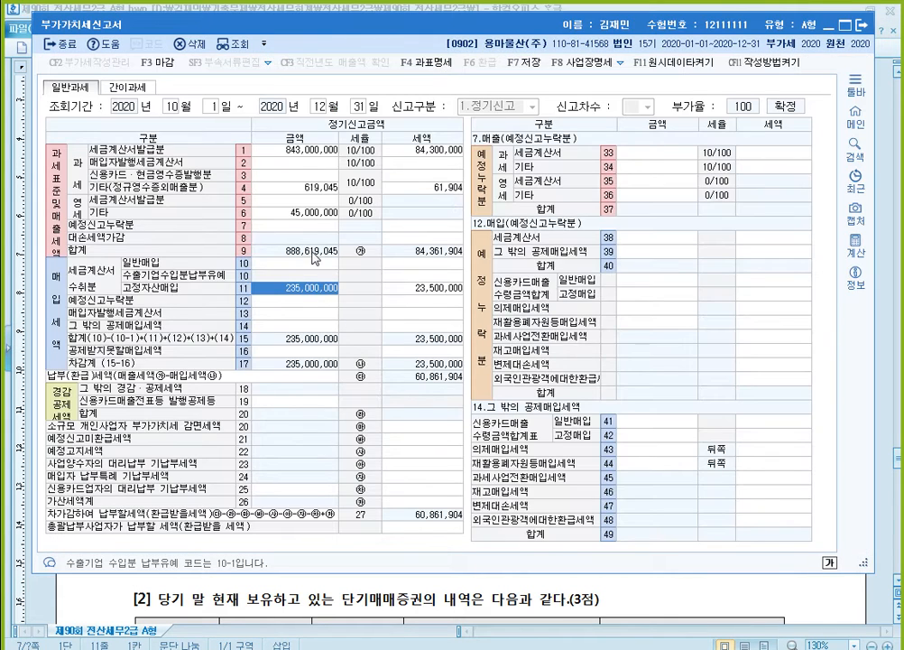
left_click(312, 262)
type("450000000")
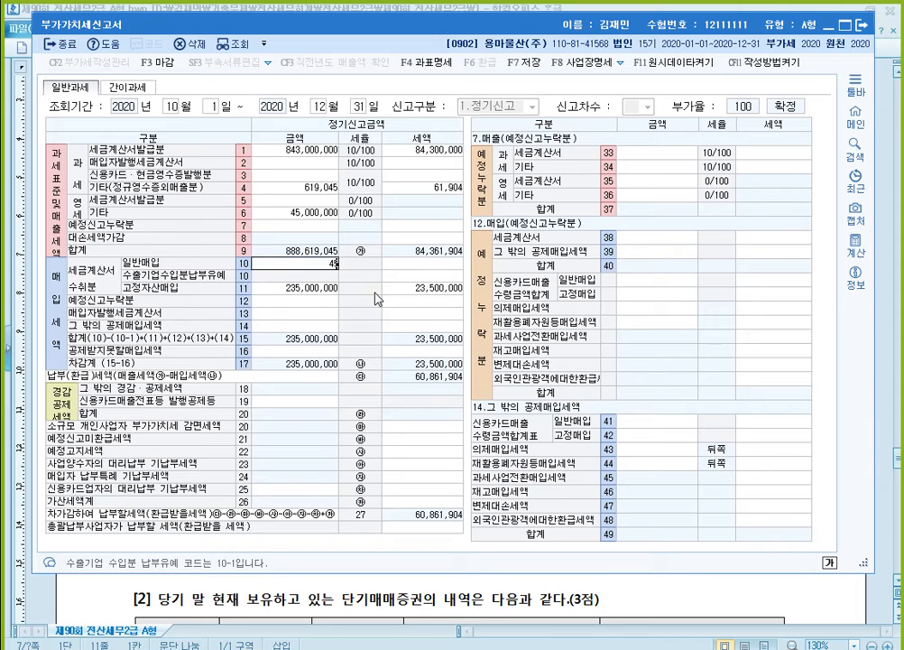
key("Return")
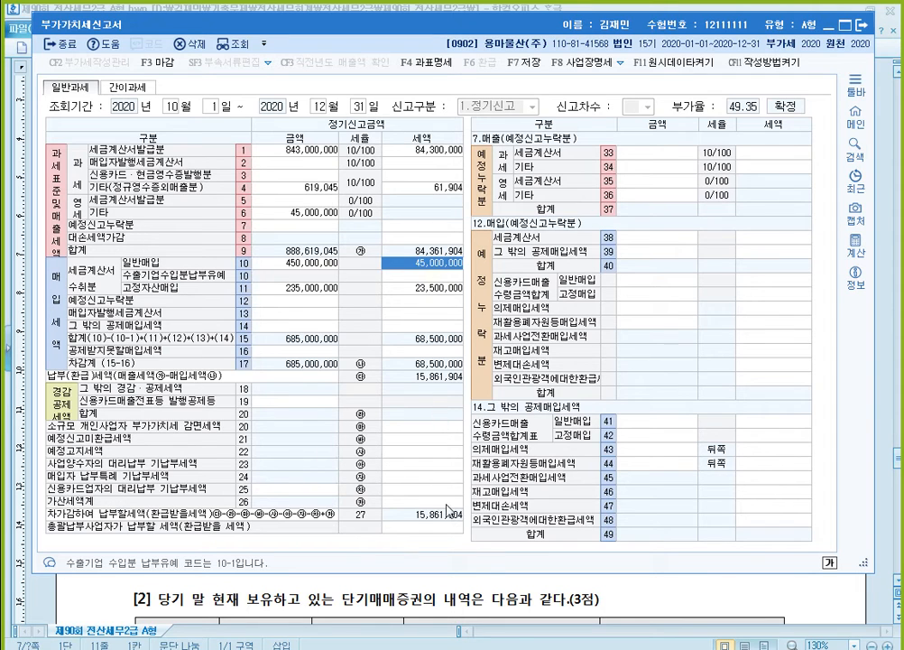
- Enter the late-received tax-invoice amount of 20,000,000 on line 63 지연수취 of the 가산세명세
left_click(446, 503)
left_click(652, 168)
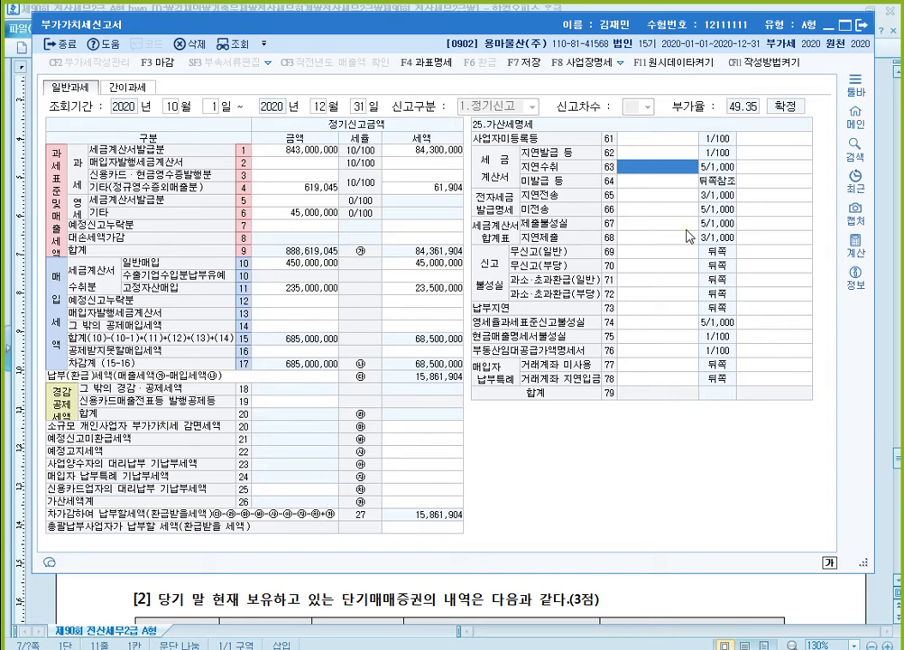
type("20000000")
key("Return")
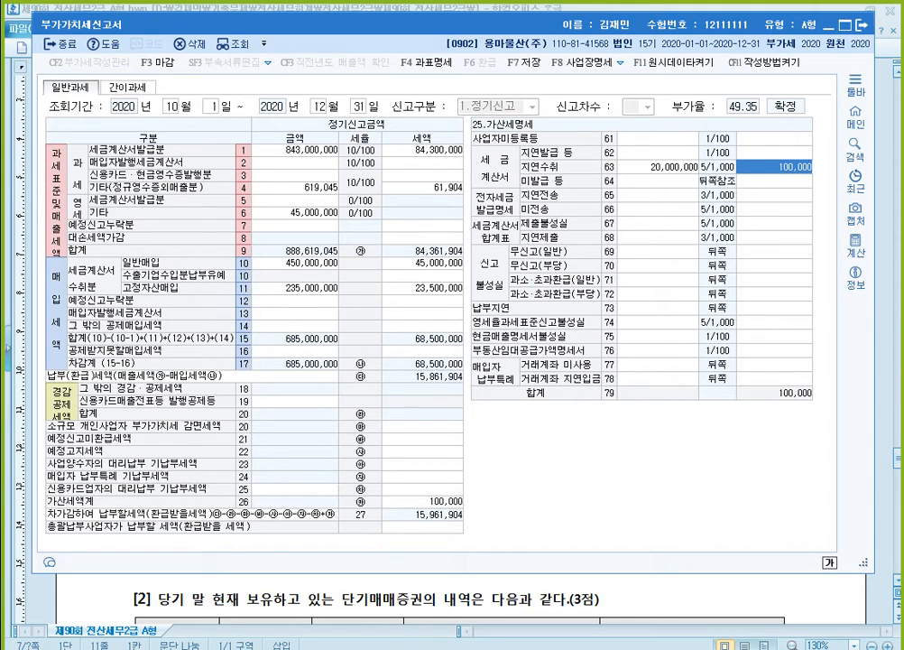
- Enter the corporate credit-card purchases from the exam document, 9,000,000 with tax 900,000, on line 41 신용카드매출 일반매입
mouse_move(402, 649)
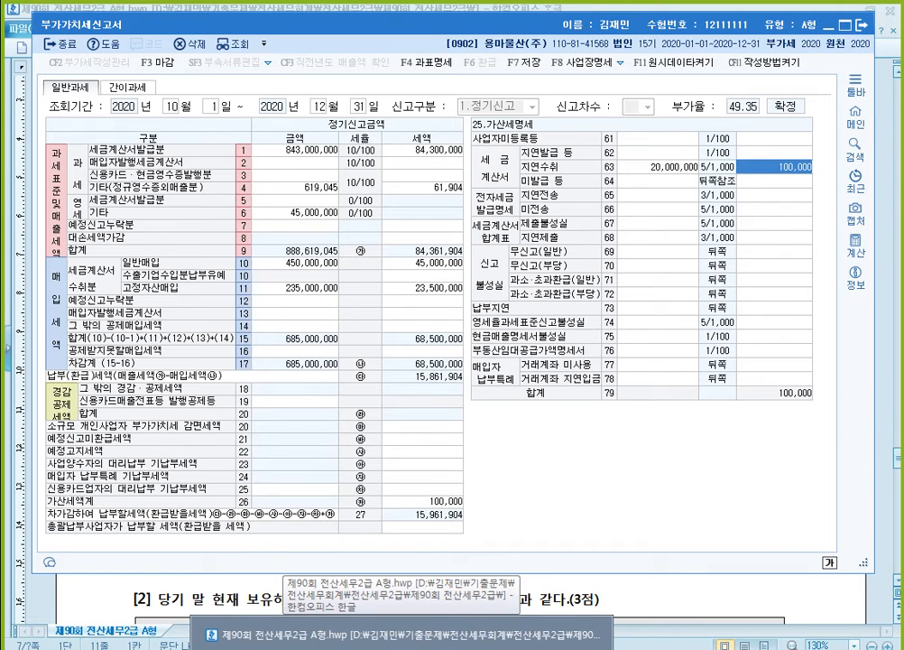
left_click(403, 635)
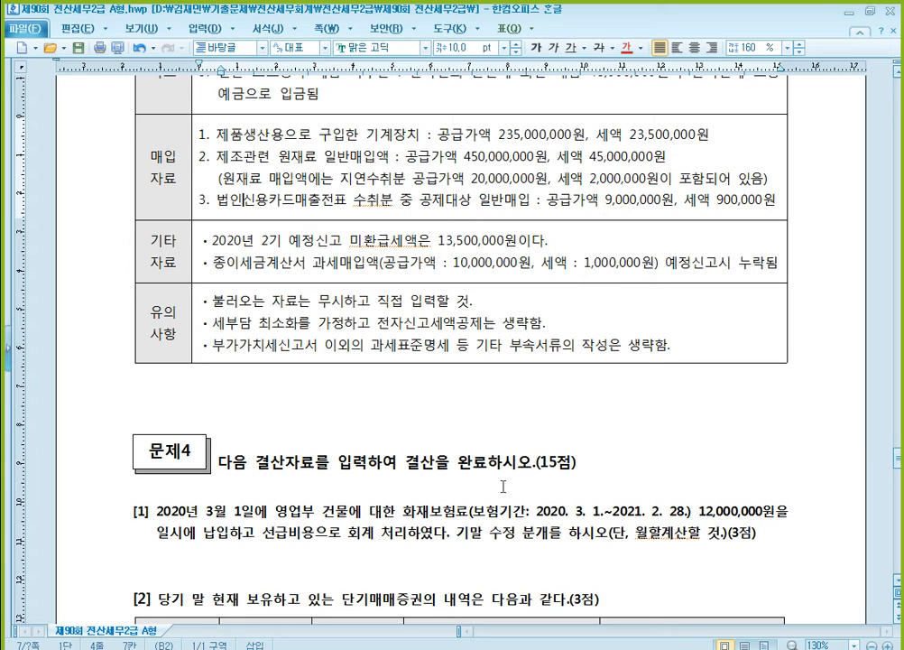
key("alt+Tab")
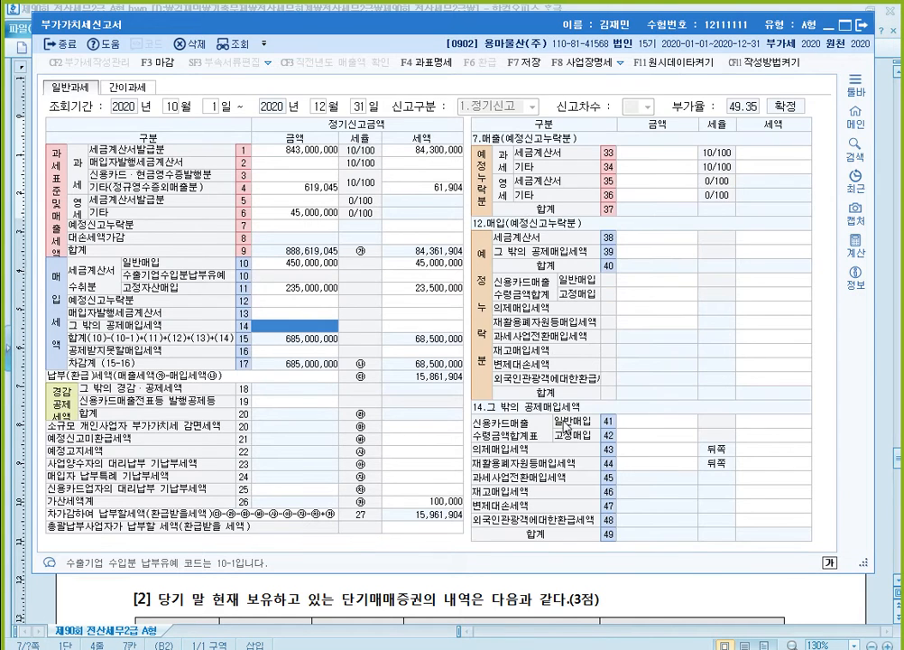
left_click(681, 421)
type("1")
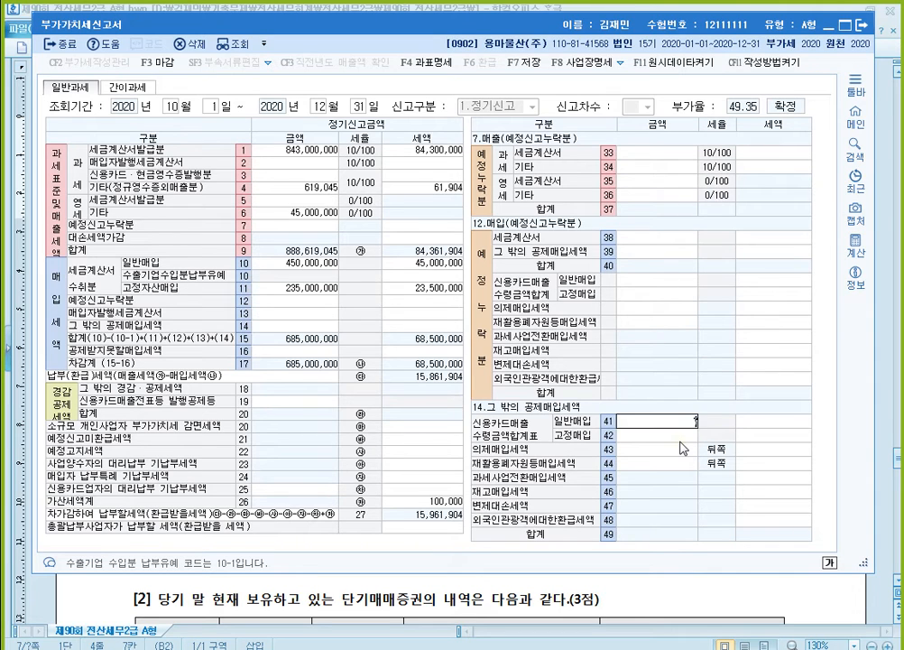
type("9000000")
key("Return")
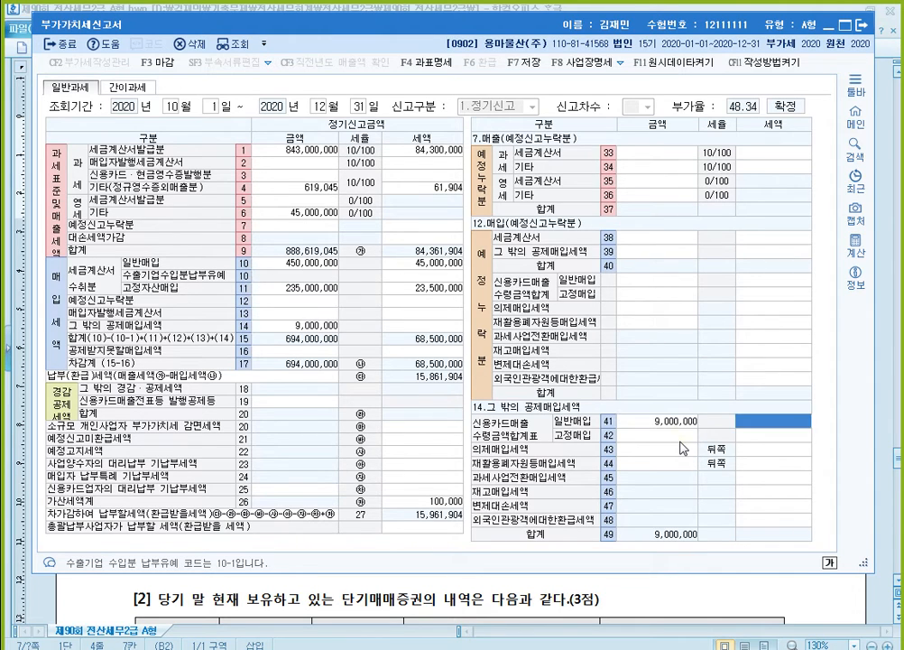
key("Up")
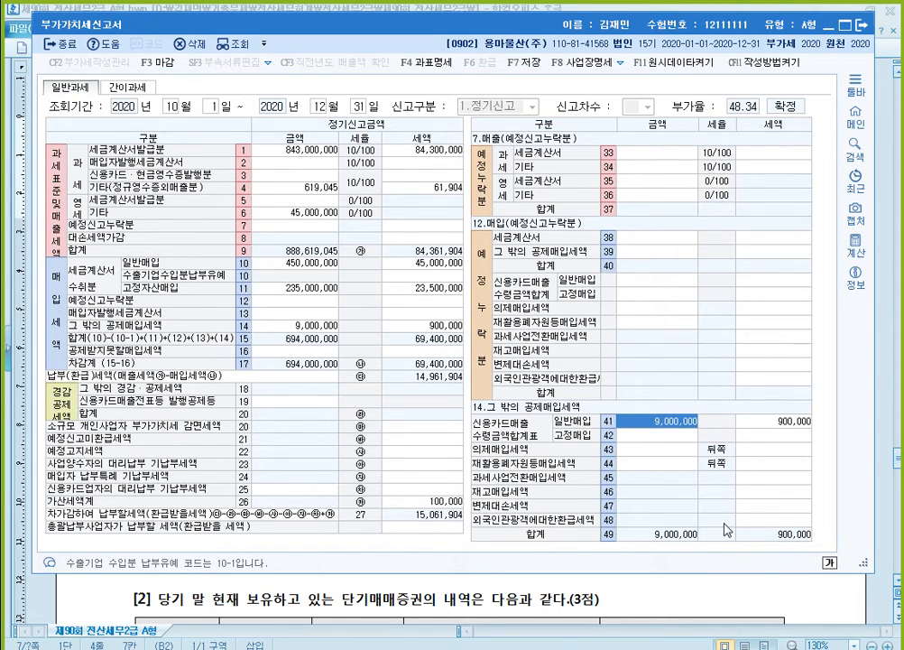
- Consult the exam's 기타자료 and enter the unrefunded preliminary-return tax of 13,500,000 on line 21 예정신고미환급세액
left_click(697, 607)
scroll(543, 354, "down", 1)
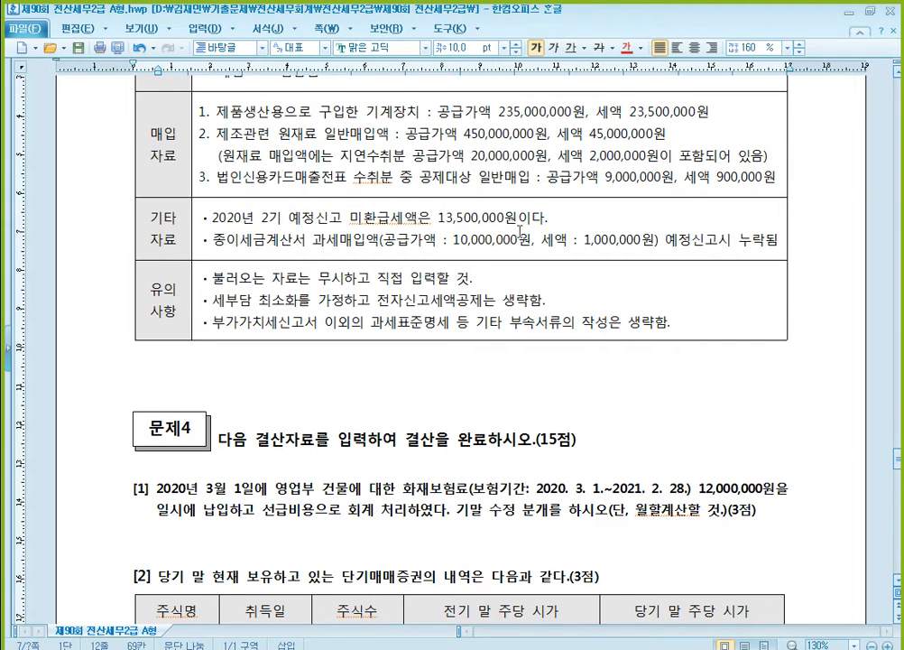
key("alt+Tab")
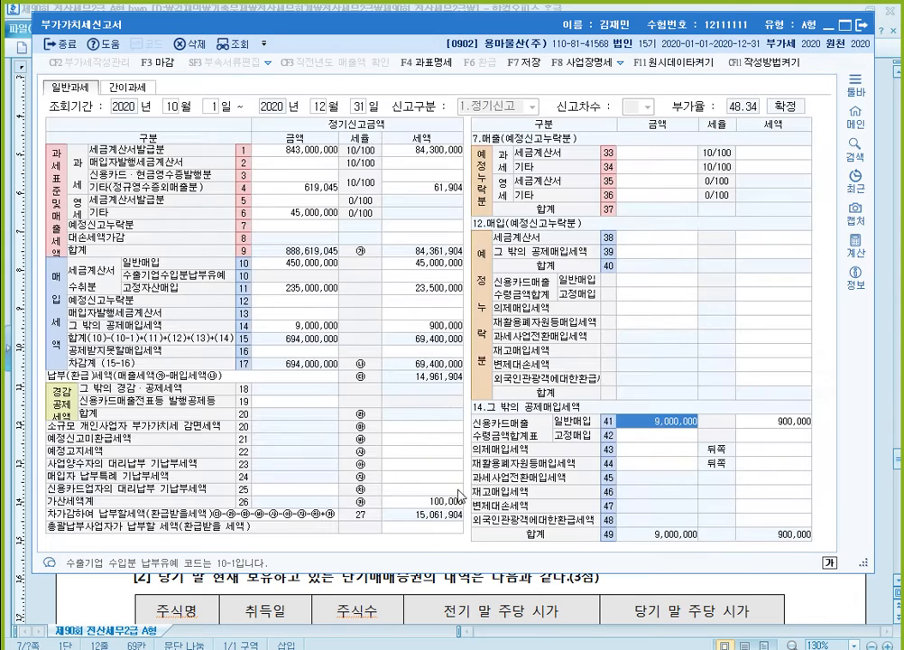
left_click(432, 440)
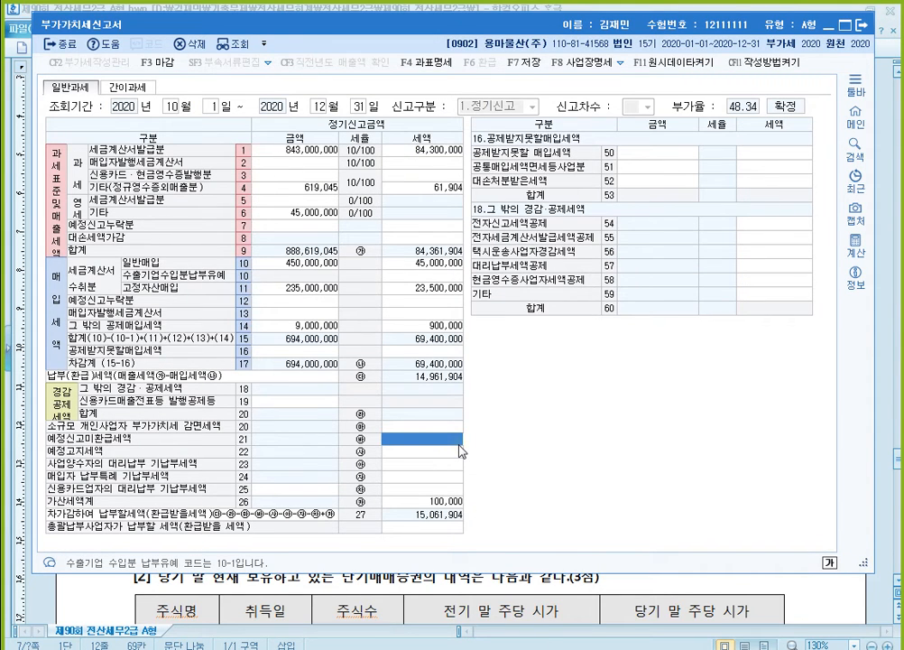
type("13,500,00")
key("Return")
- Enter the paper tax-invoice purchase omitted from the preliminary return, 10,000,000 with tax 1,000,000, on line 38 세금계산서 of the 예정신고누락분 purchases
left_click(582, 583)
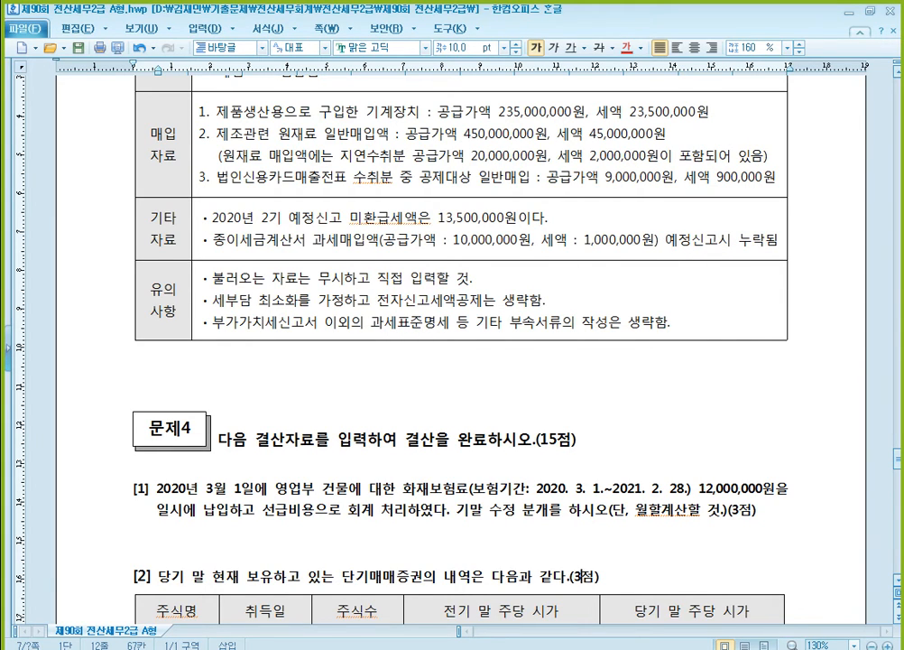
key("alt+Tab")
left_click(309, 302)
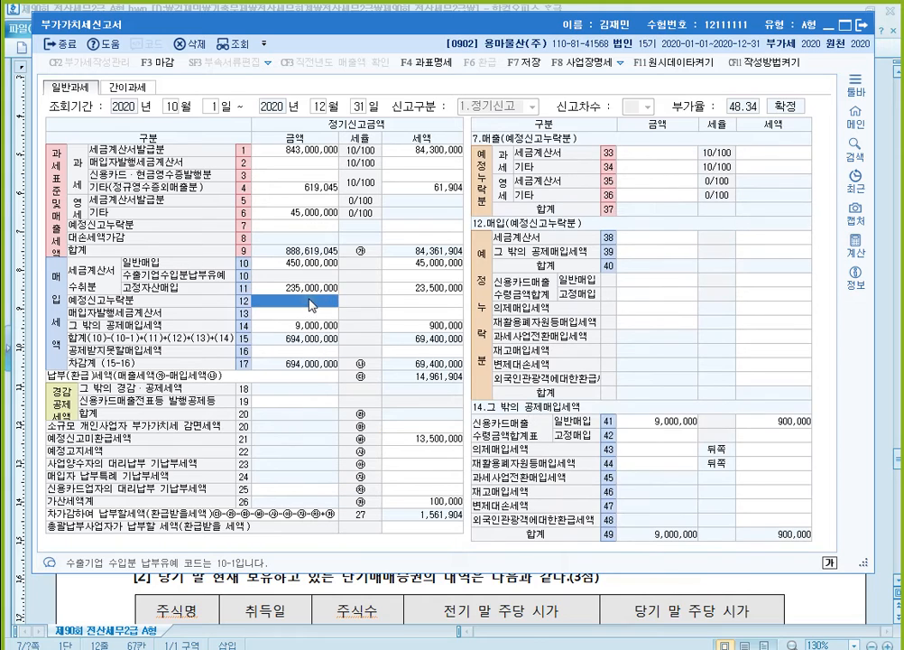
left_click(675, 242)
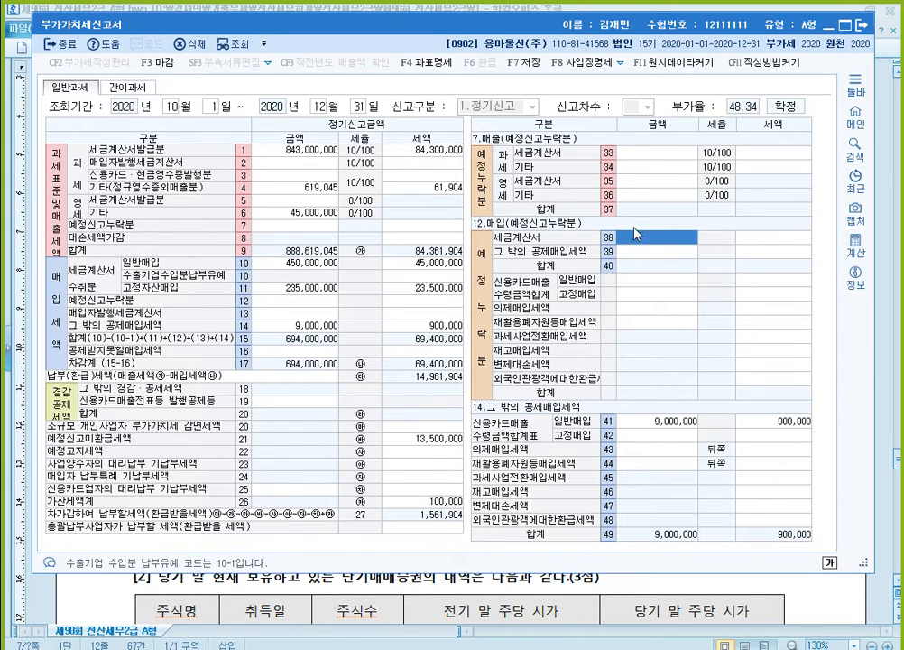
type("10000000")
key("Return")
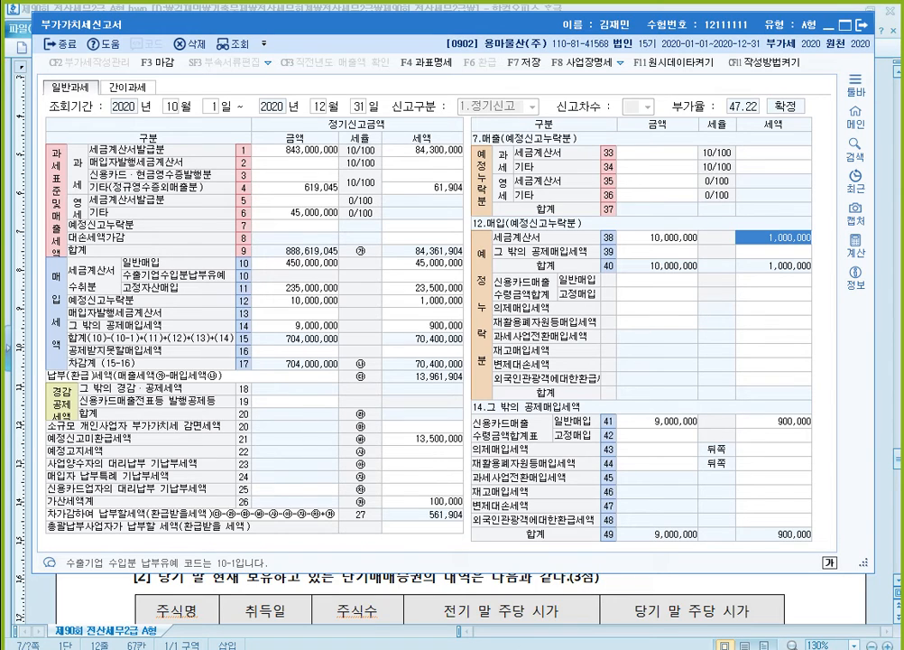
- Review question [2]'s data and instructions in the exam document, and save the completed 부가가치세신고서
mouse_move(509, 648)
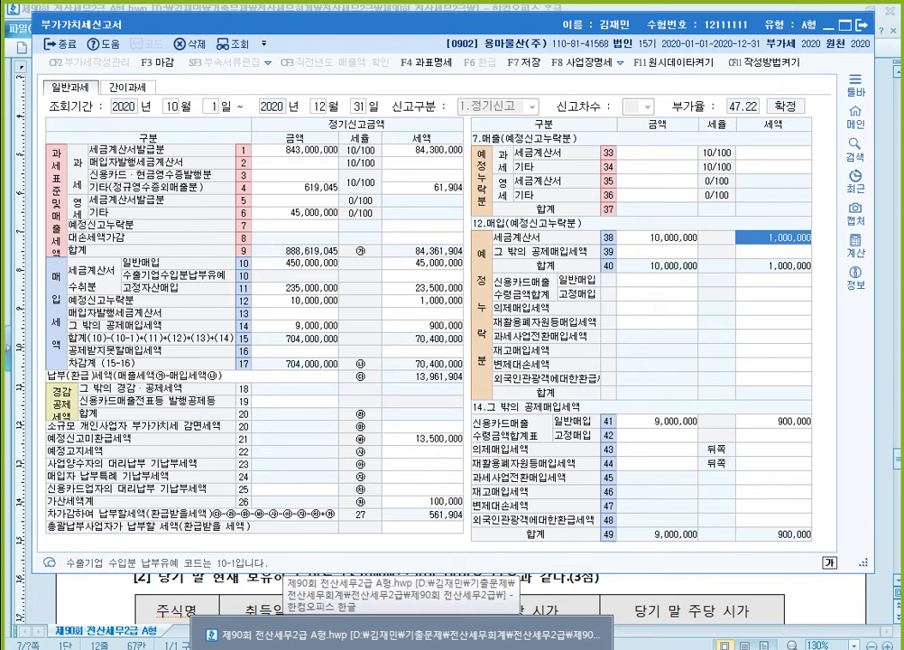
left_click(397, 634)
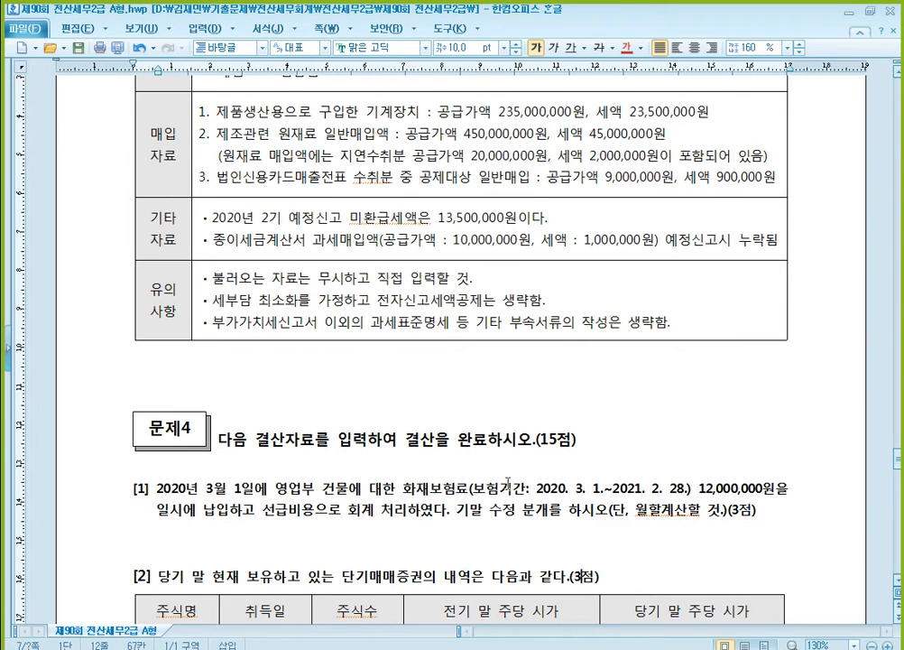
key("alt+Tab")
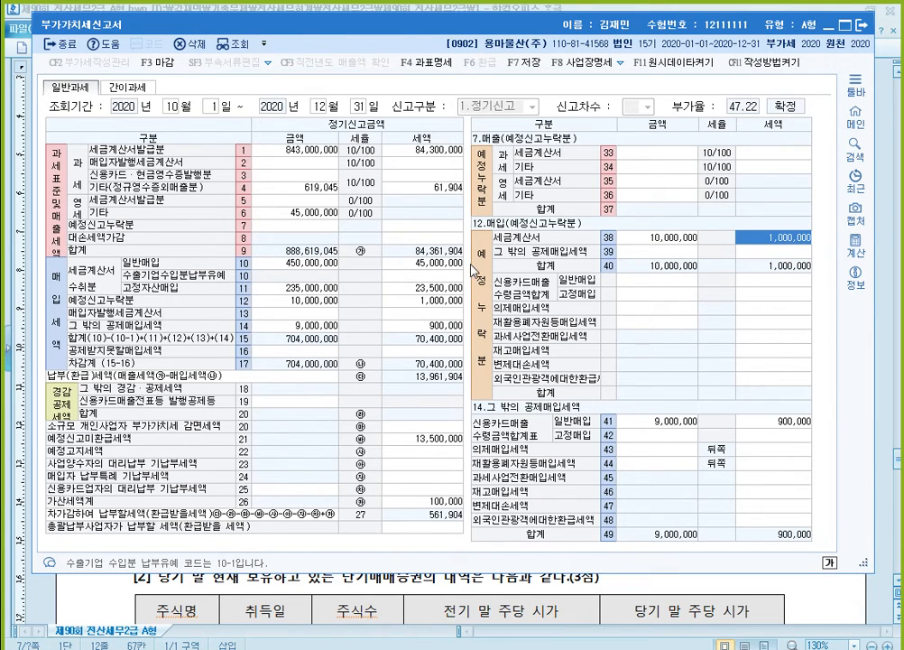
left_click(527, 66)
left_click(509, 318)
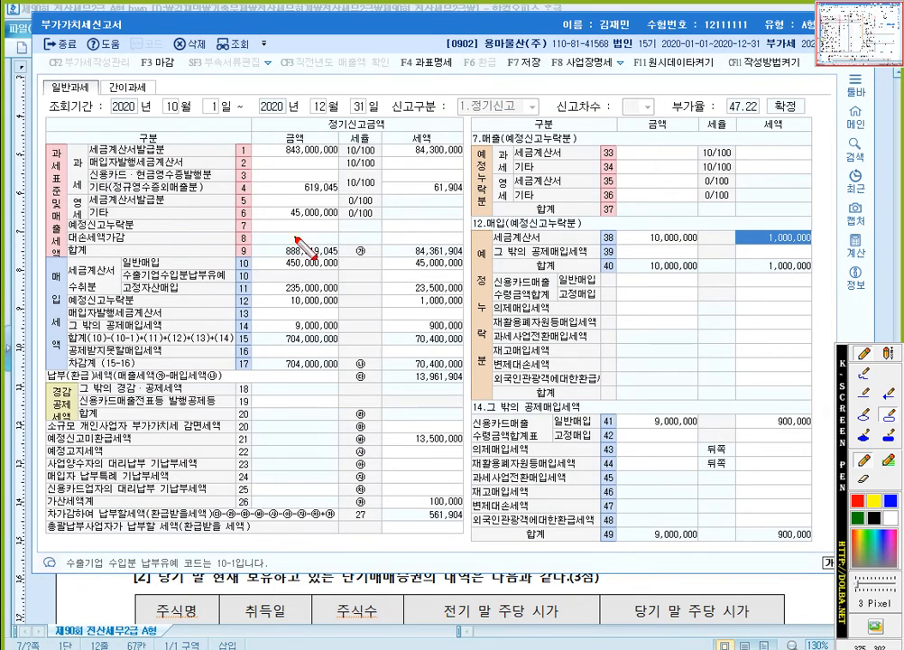
mouse_move(41, 137)
left_mouse_down()
mouse_move(110, 257)
mouse_move(466, 257)
left_mouse_up()
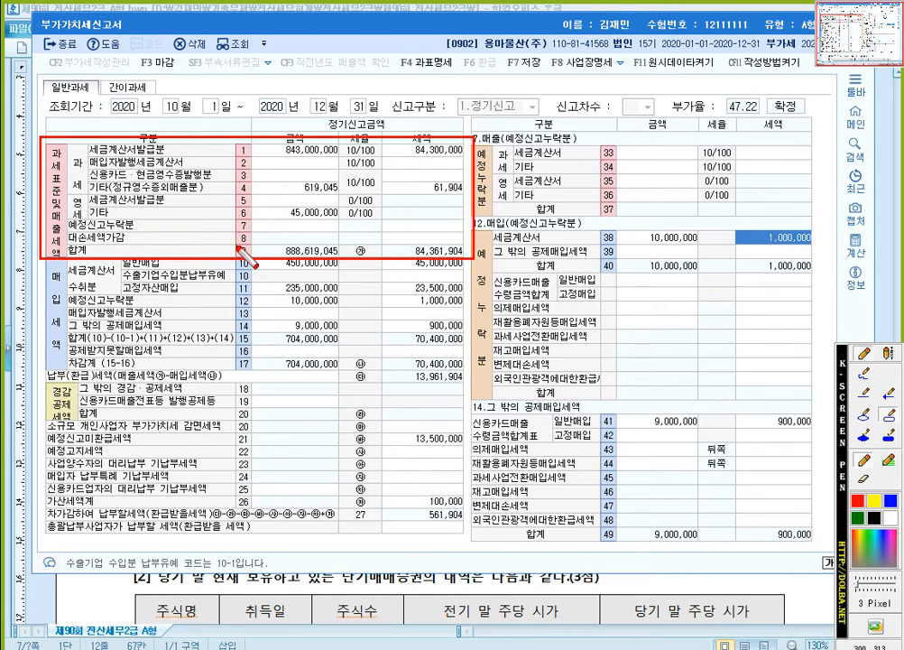
left_click_drag(246, 254, 340, 258)
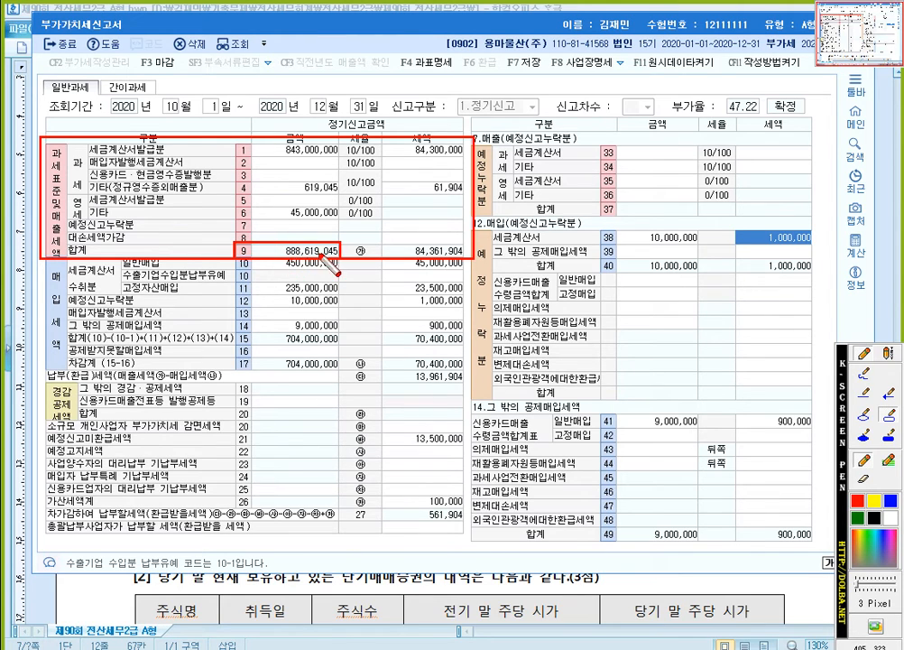
key("Escape")
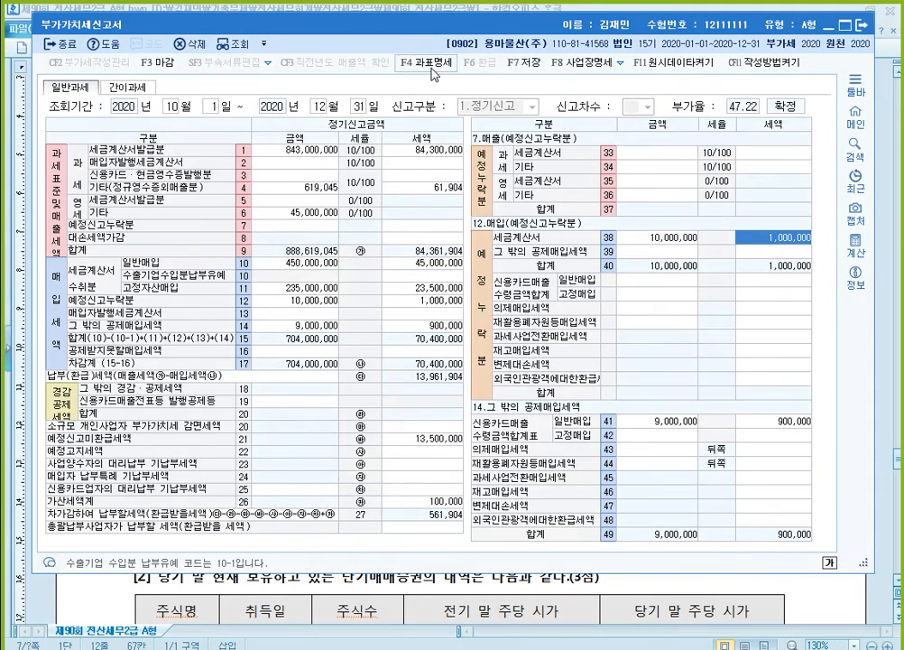
- Open the return's 과세표준명세 and outline in red its heading, the line 32 합계 row and the return's line 9 합계
left_click(430, 63)
left_click_drag(430, 96, 518, 80)
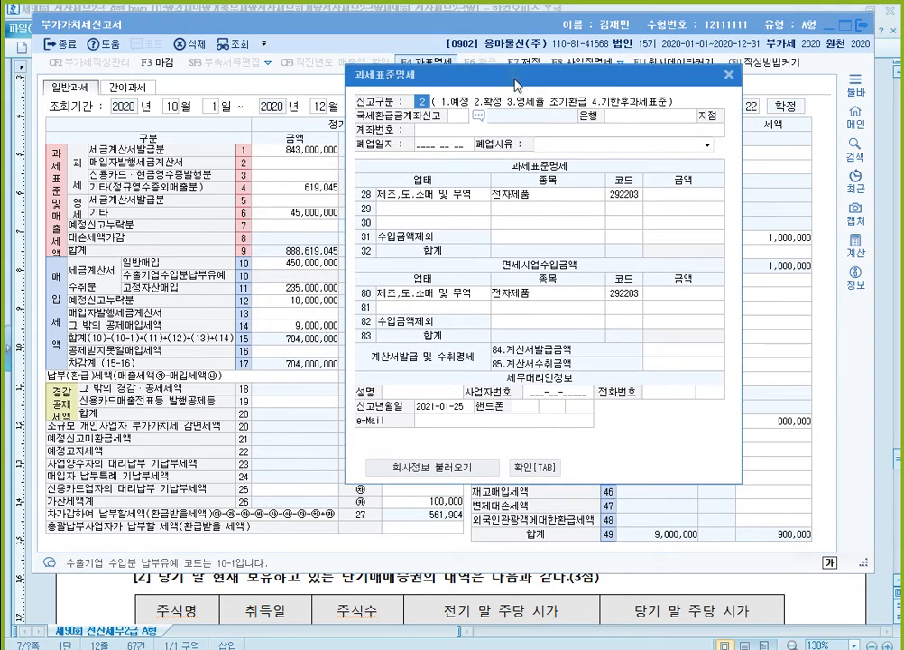
key("ctrl+F12")
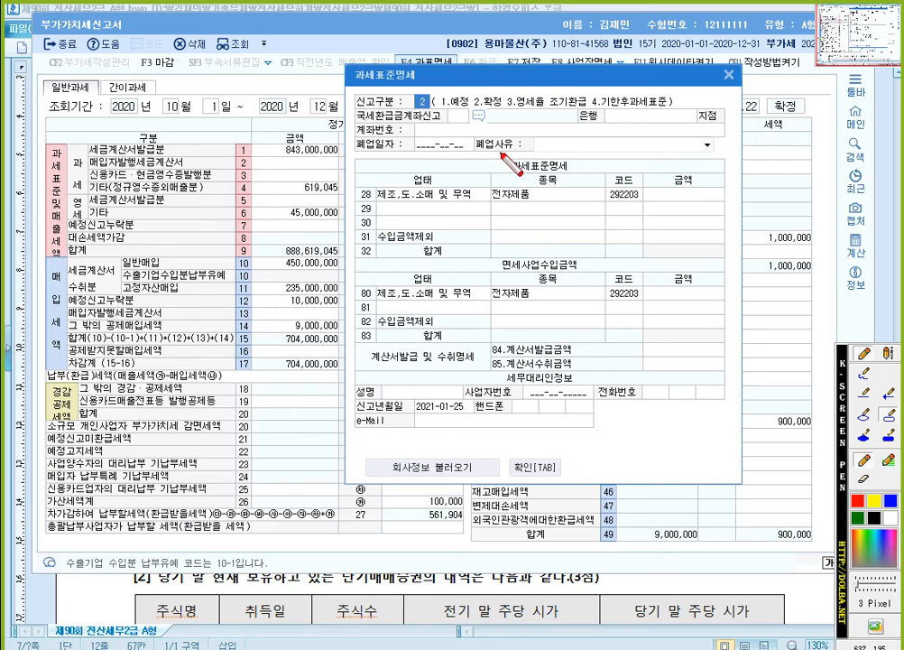
left_click_drag(501, 152, 583, 174)
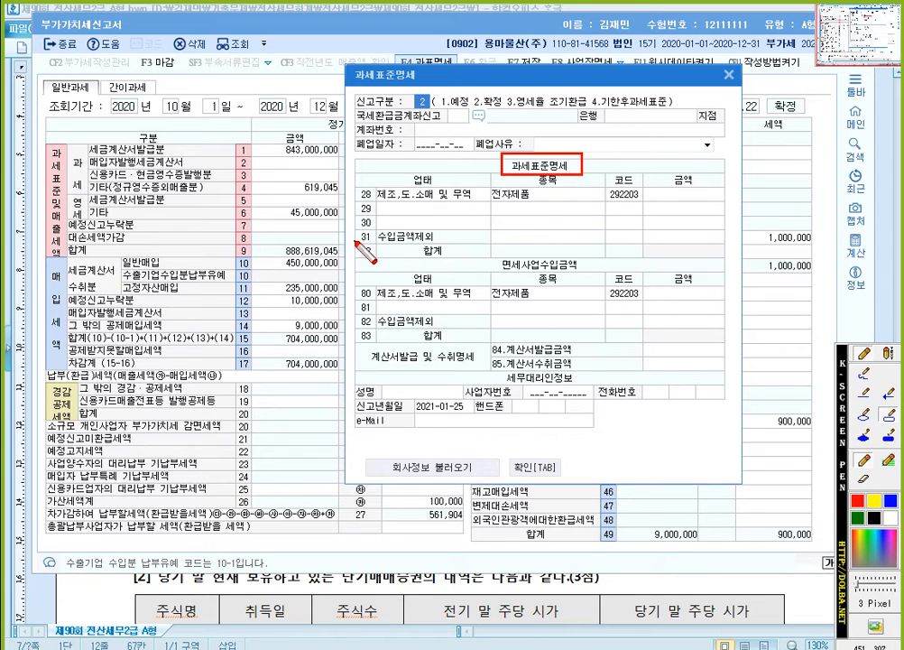
left_click_drag(356, 242, 727, 263)
left_click_drag(235, 240, 339, 260)
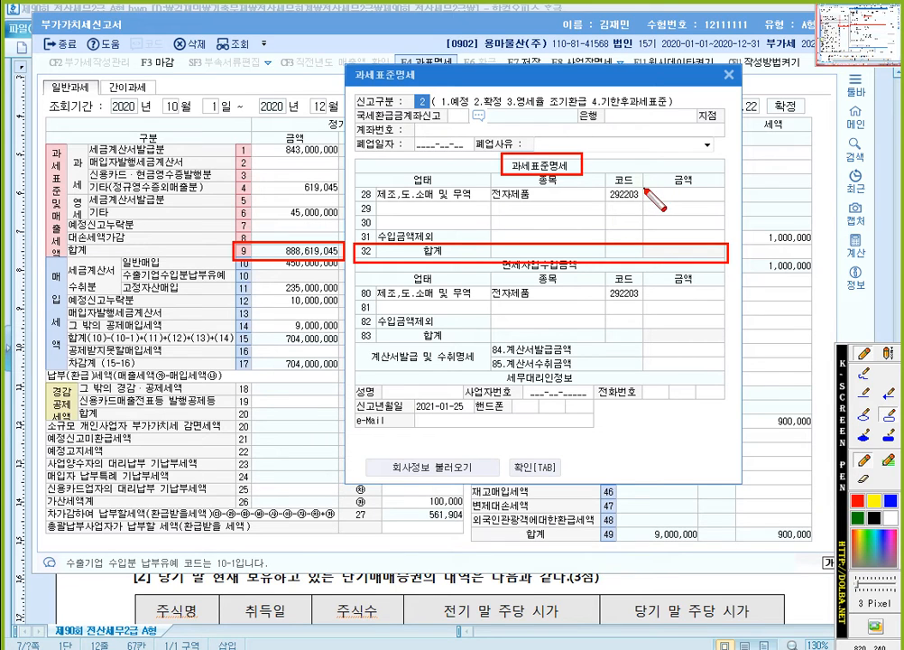
- Outline the 금액 cells of lines 28 to 31 in red and the line 31 수입금액제외 label in blue, and leave annotation mode
left_click_drag(643, 184, 728, 242)
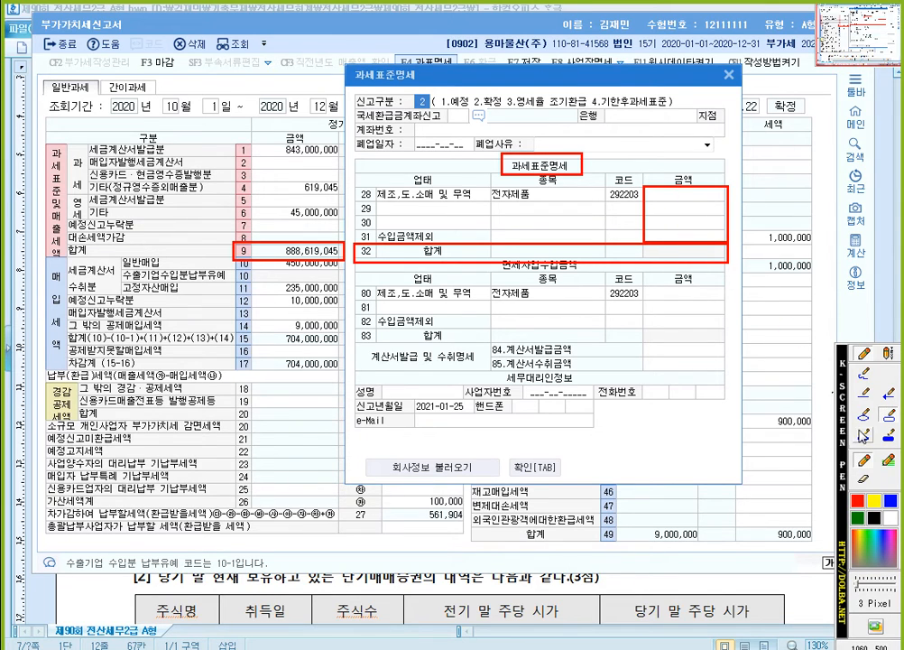
left_click(893, 501)
left_click_drag(363, 233, 477, 245)
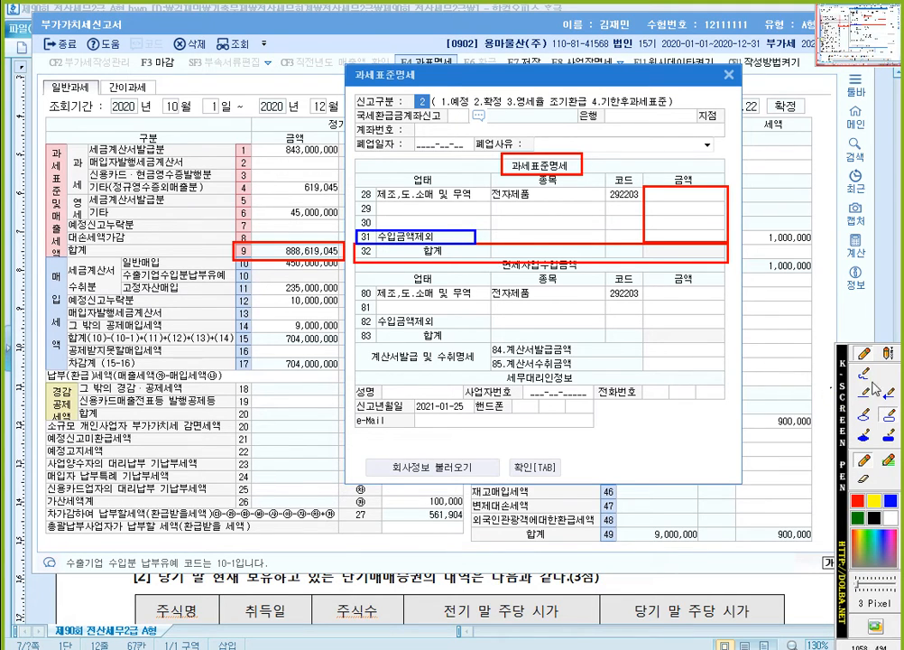
left_click(889, 353)
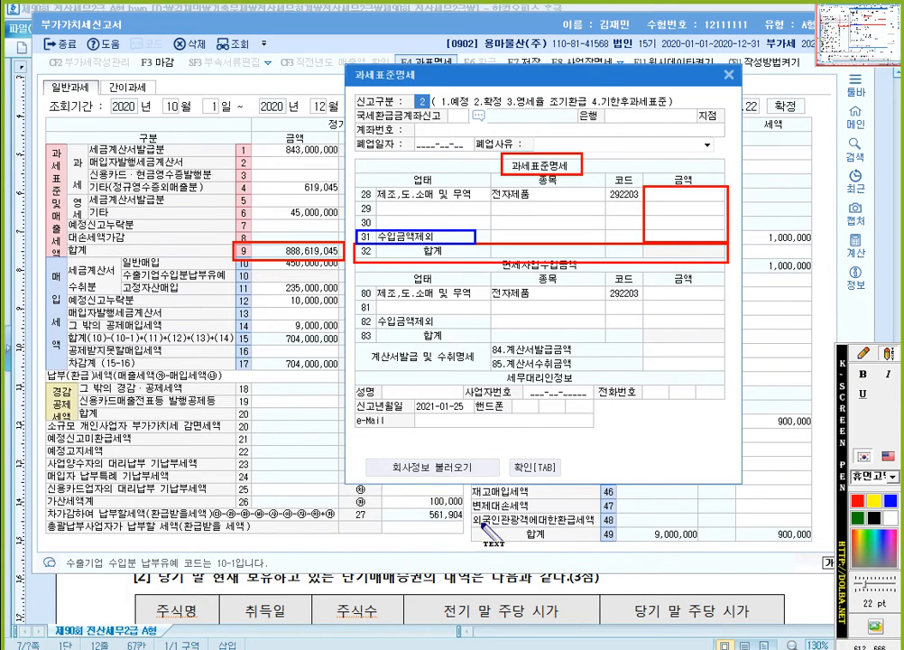
key("Escape")
- Switch to the exam document and add the note "수입금액제외 : 고정자산매각, 간주공급, 간주임대료" in the space above 문제4
key("alt+Tab")
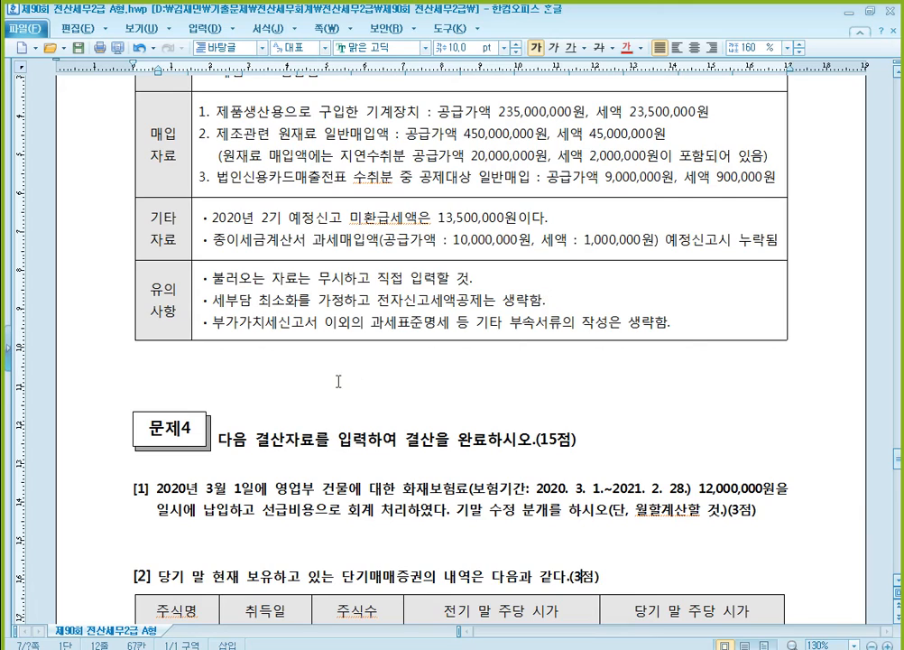
left_click(293, 365)
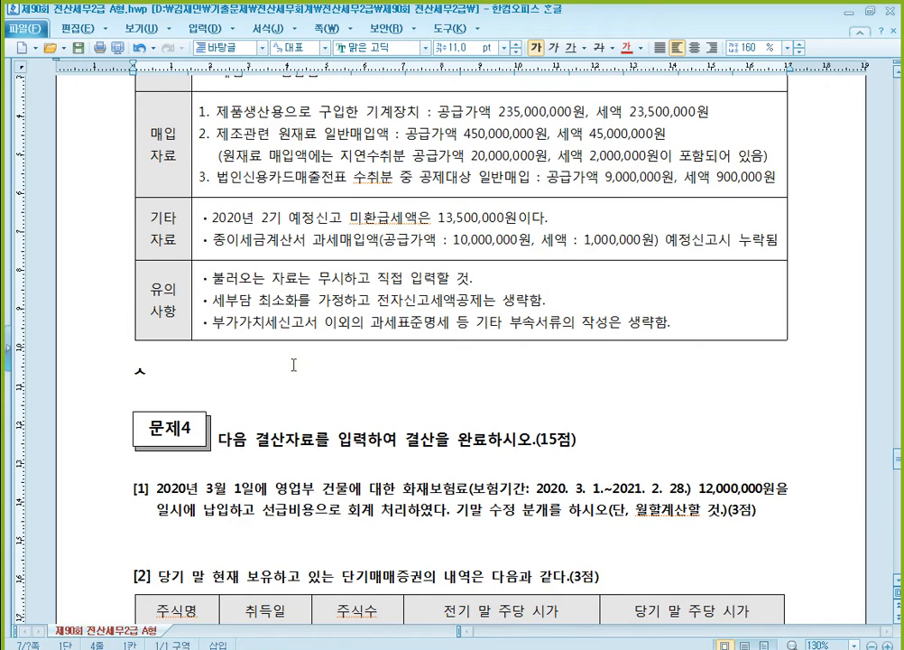
type("수입금액")
type("제외 :")
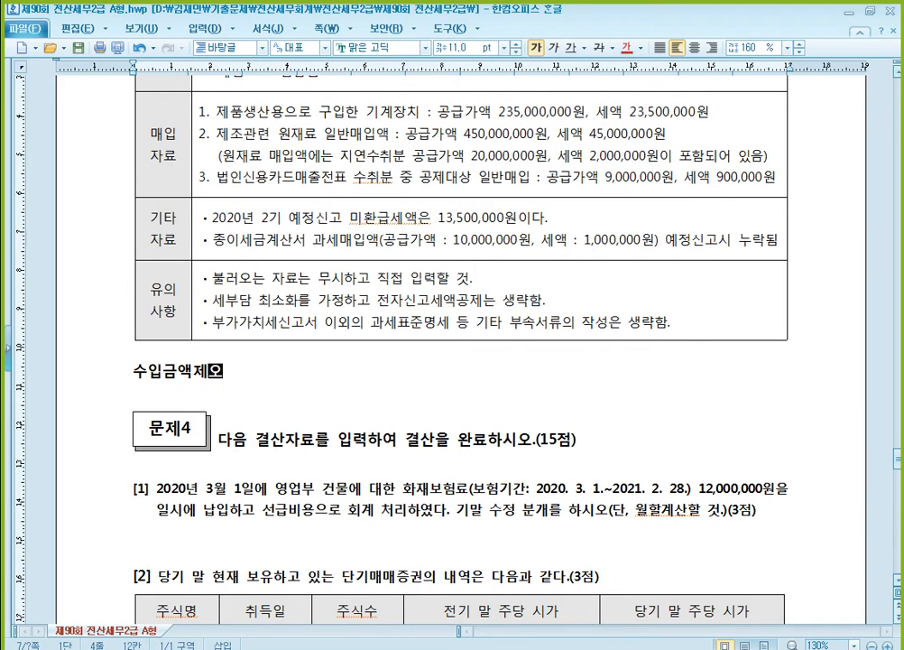
type(" 고")
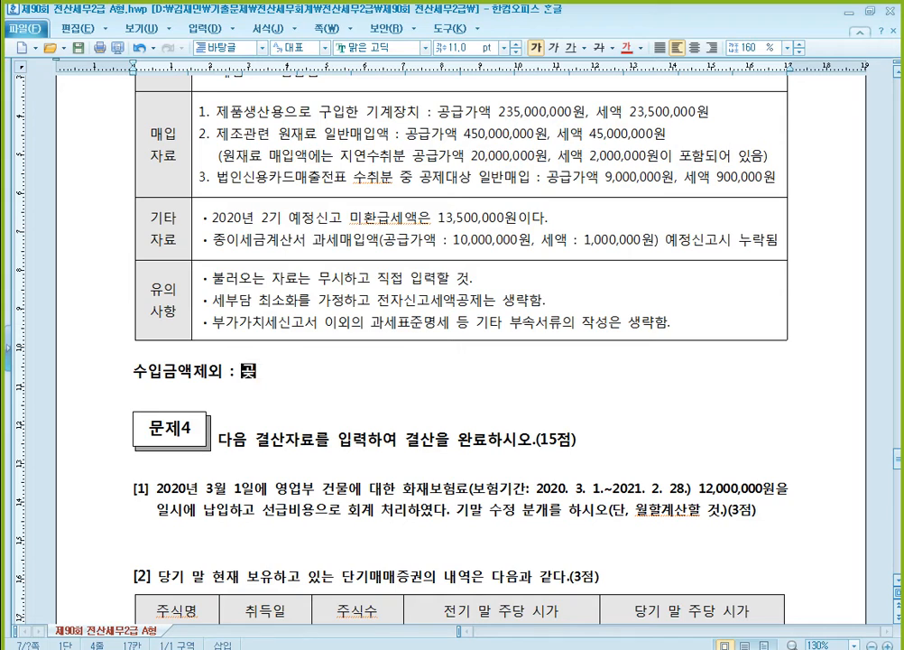
type("정자산매각,")
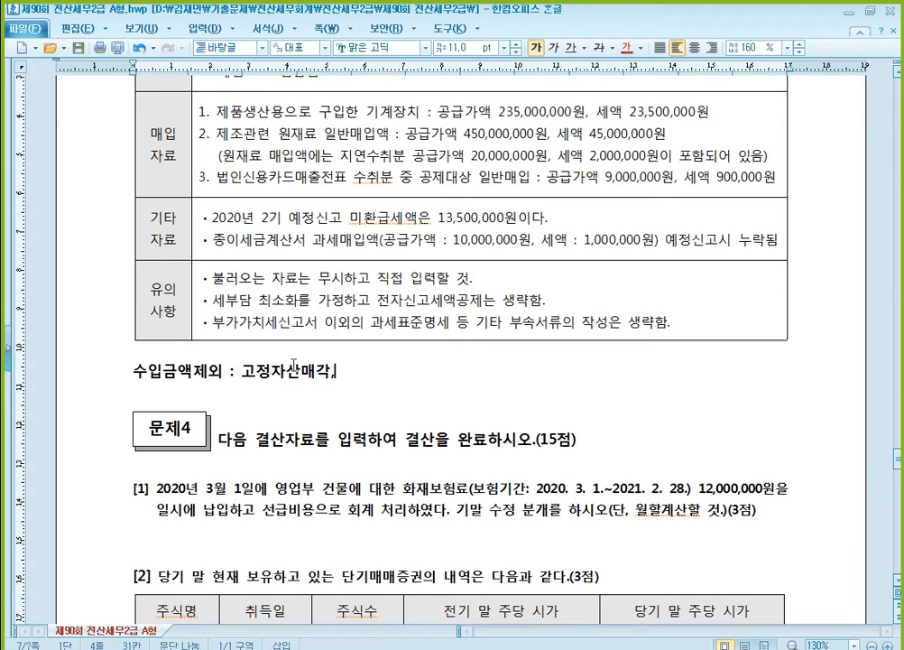
type(" 간주공급, 간주임대료")
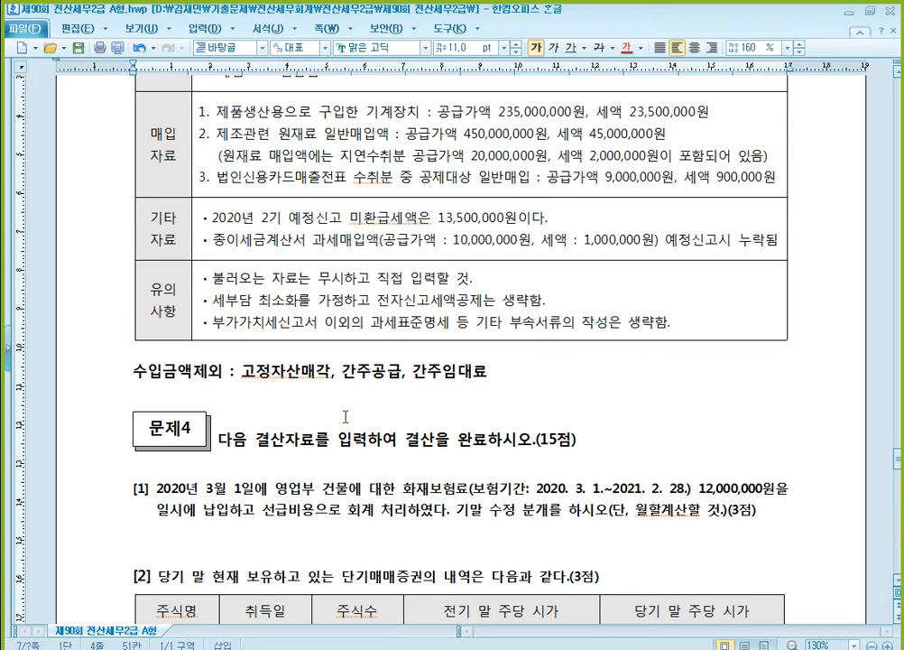
- Check the note's 수입금액제외 items against question [2]'s 매출자료 in the exam document, especially the 간주임대료 on the rental deposit
left_click(514, 369)
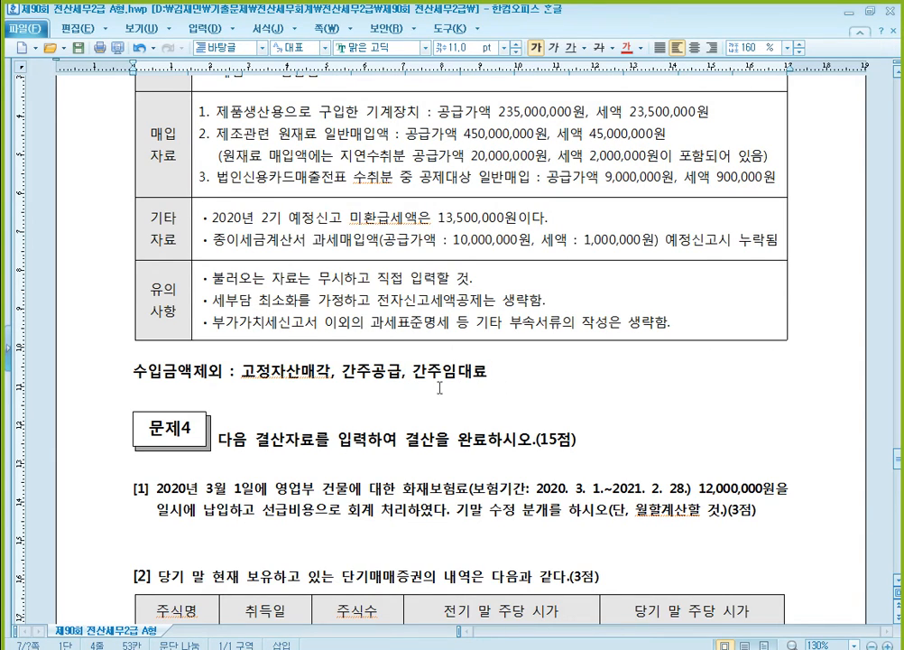
left_click(379, 371)
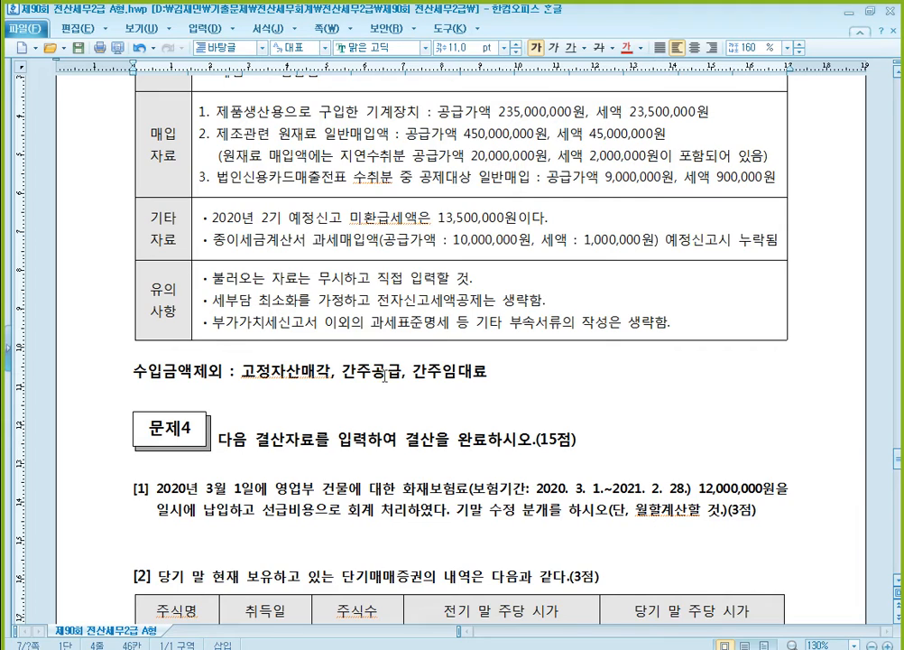
left_click(394, 382)
scroll(375, 254, "up", 3)
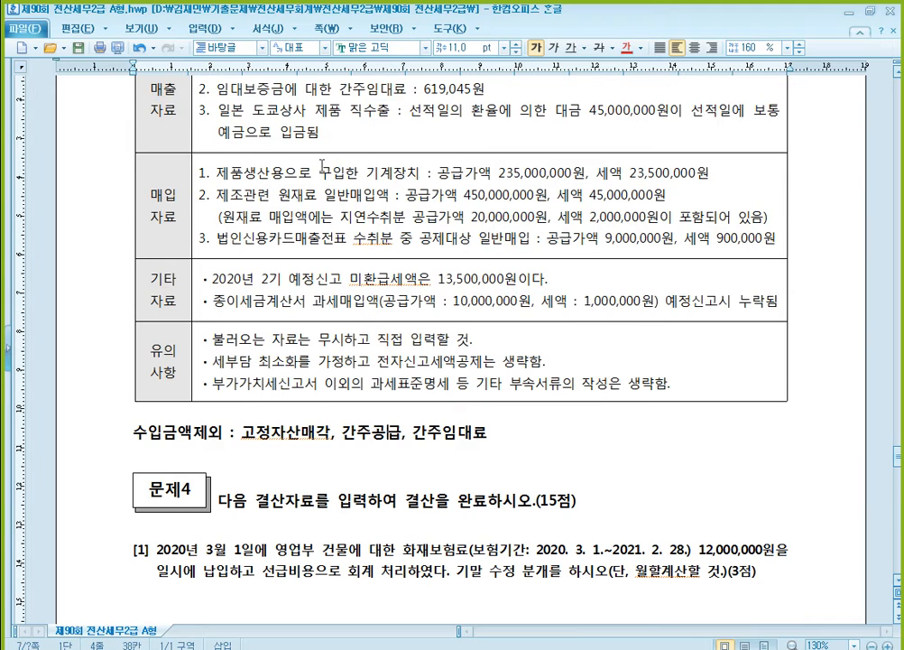
left_click(290, 150)
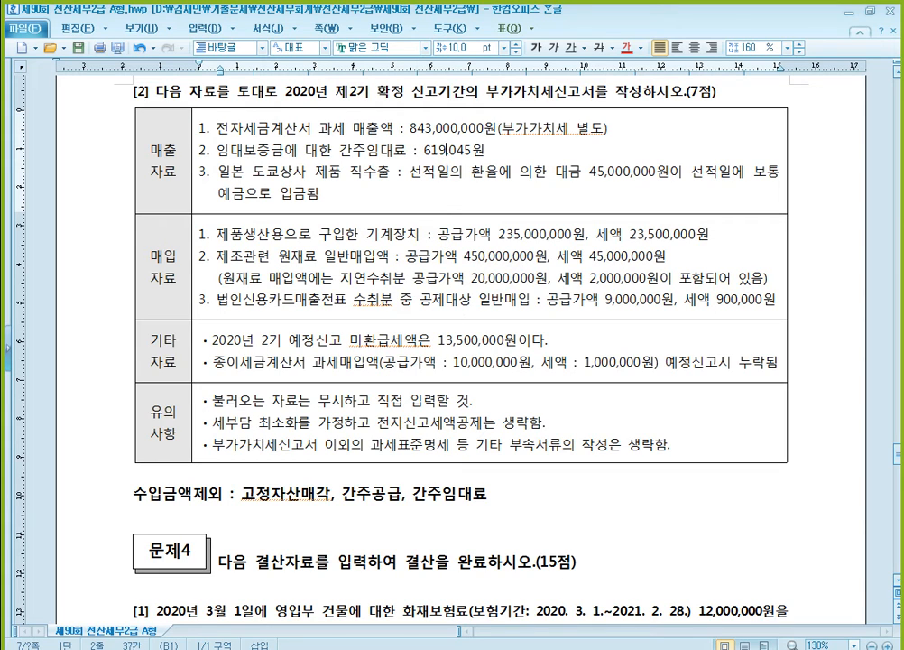
left_click(347, 129)
left_click(443, 146)
- Switch back to KcLep, enter 619,045 on line 31 수입금액제외 of the 과세표준명세, and close it
key("alt+Tab")
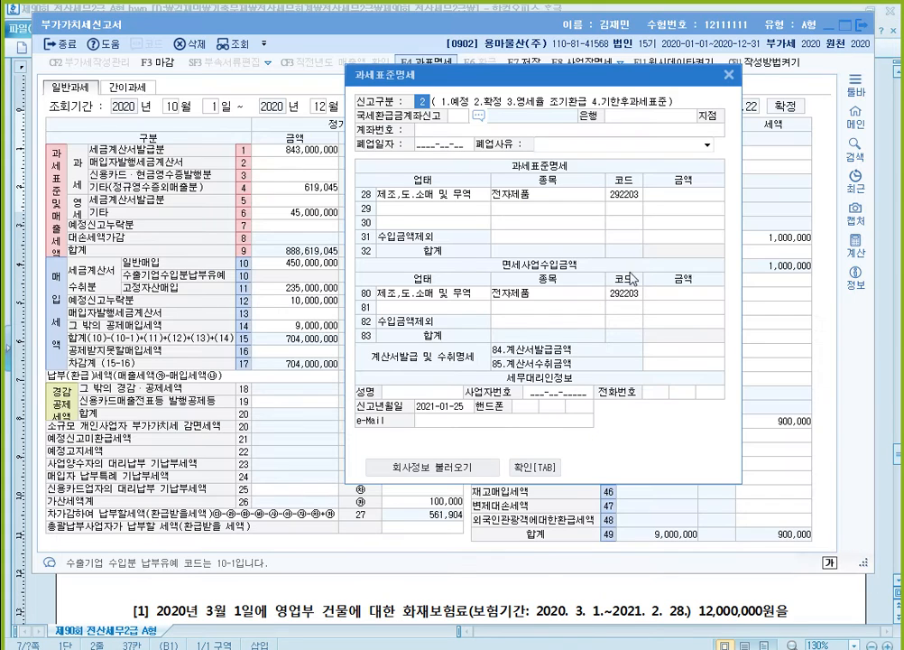
left_click(684, 240)
type("6")
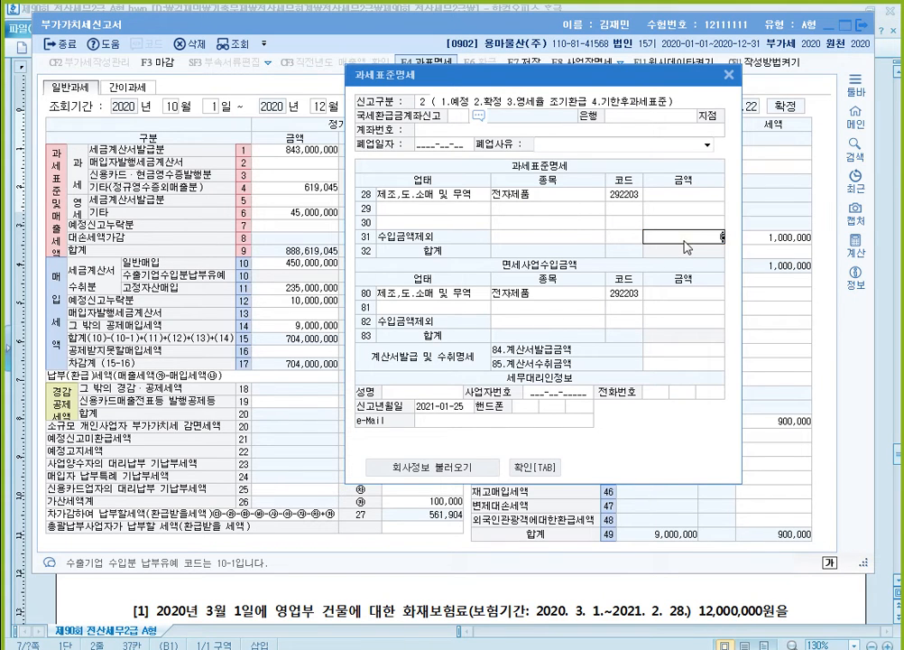
type("19,045")
key("Return")
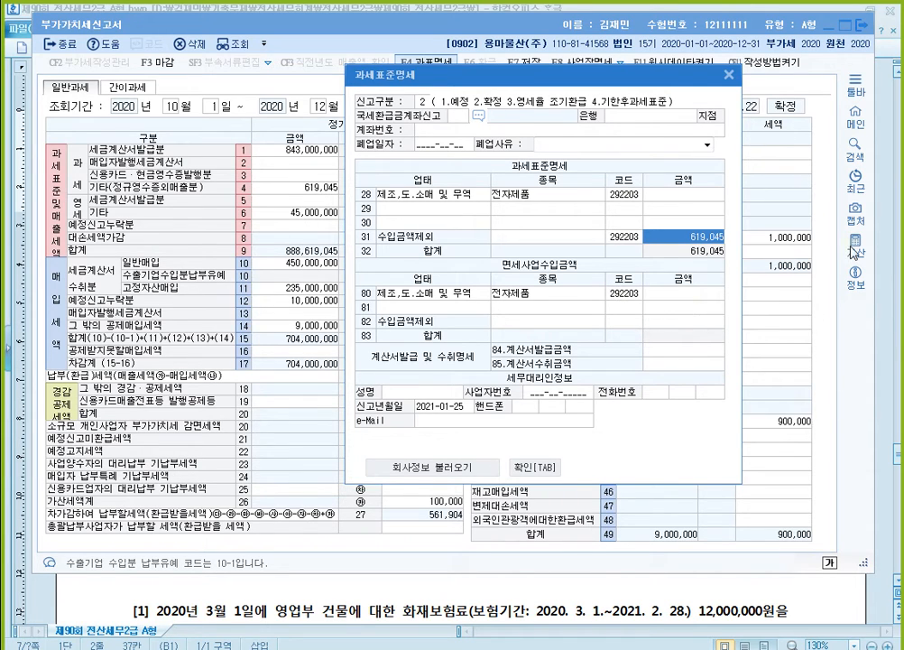
left_click(729, 75)
- Calculate 888,619,045 minus 619,045 in the built-in 계산기, placed clear of the return's amounts
left_click(856, 246)
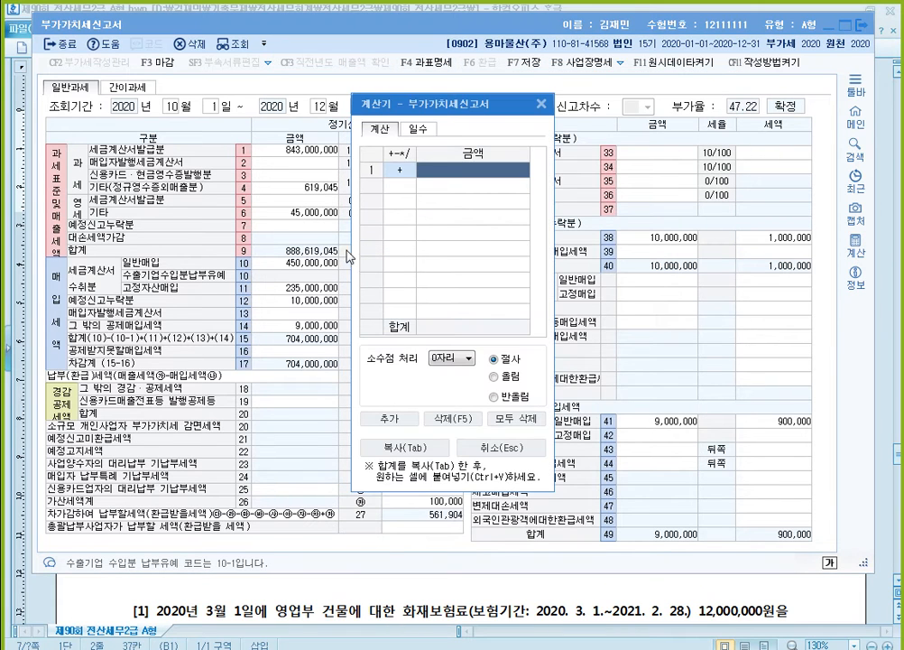
left_click_drag(429, 103, 105, 77)
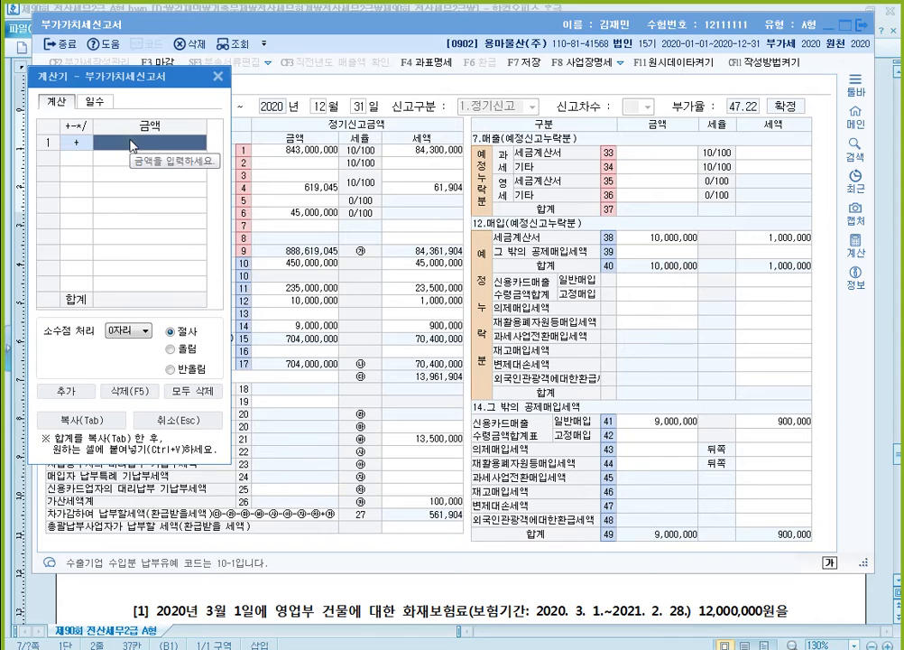
type("8")
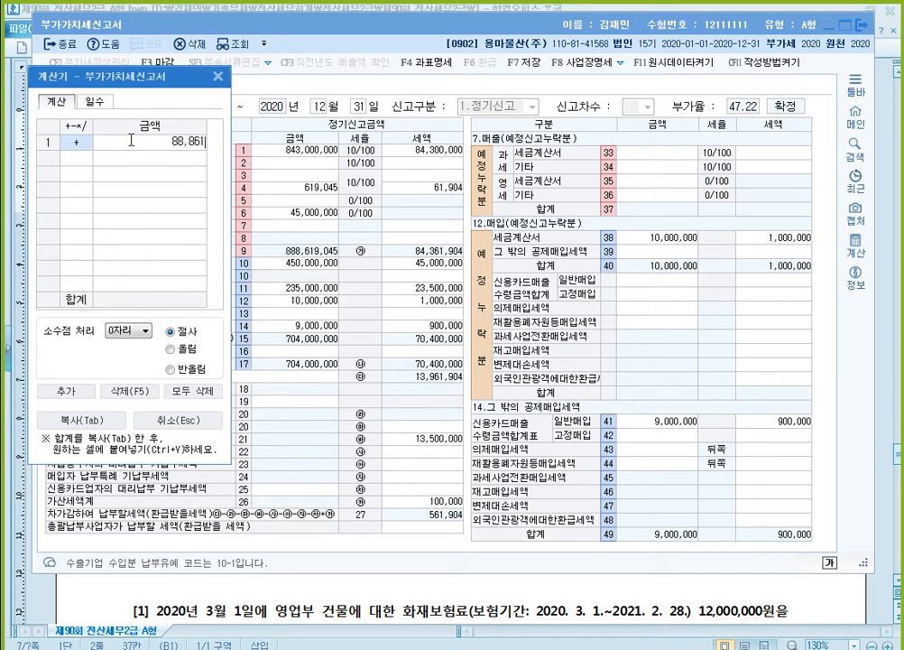
type("88,619,045")
key("Return")
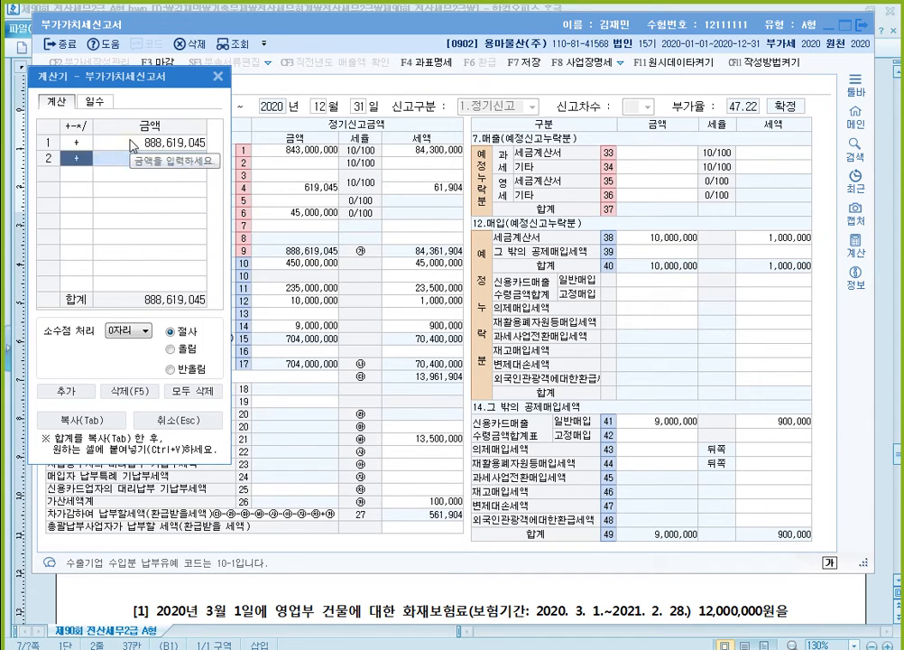
type("-")
key("Return")
type("619045")
key("Return")
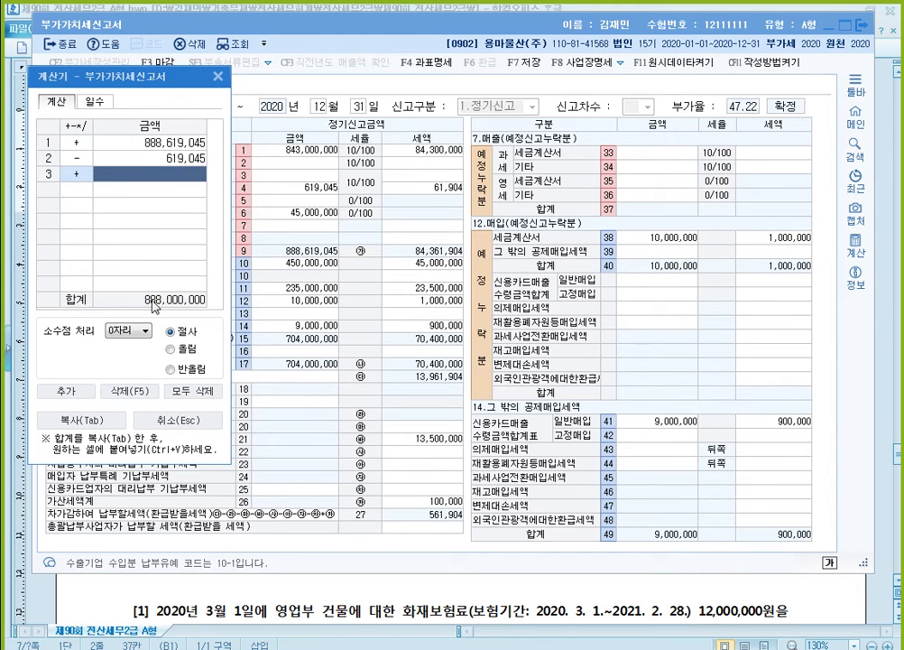
- Reopen the 과세표준명세 and enter 888,000,000 as the amount on line 28 for 전자제품
left_click(445, 67)
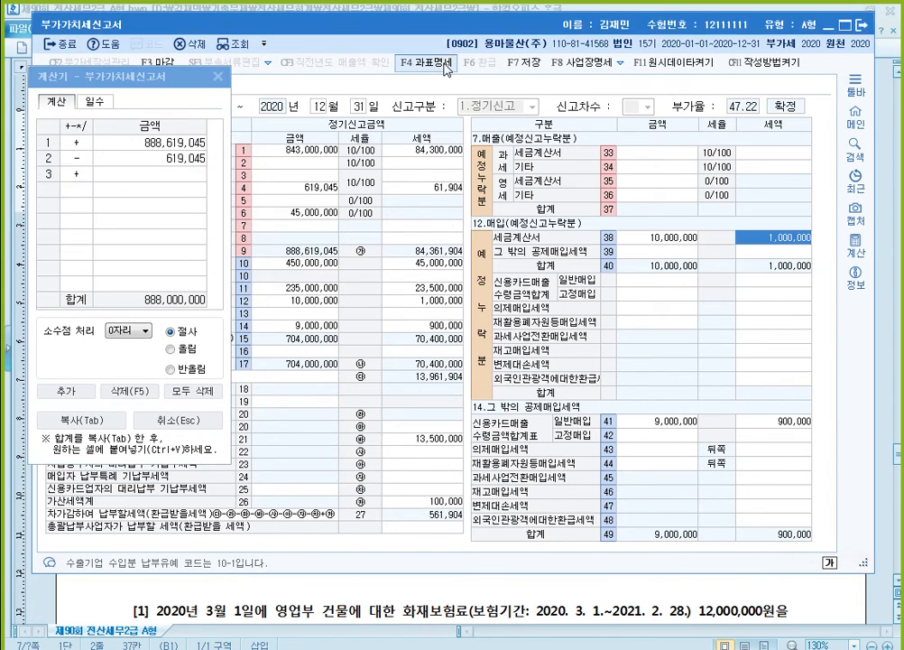
left_click(445, 67)
left_click_drag(478, 98, 565, 81)
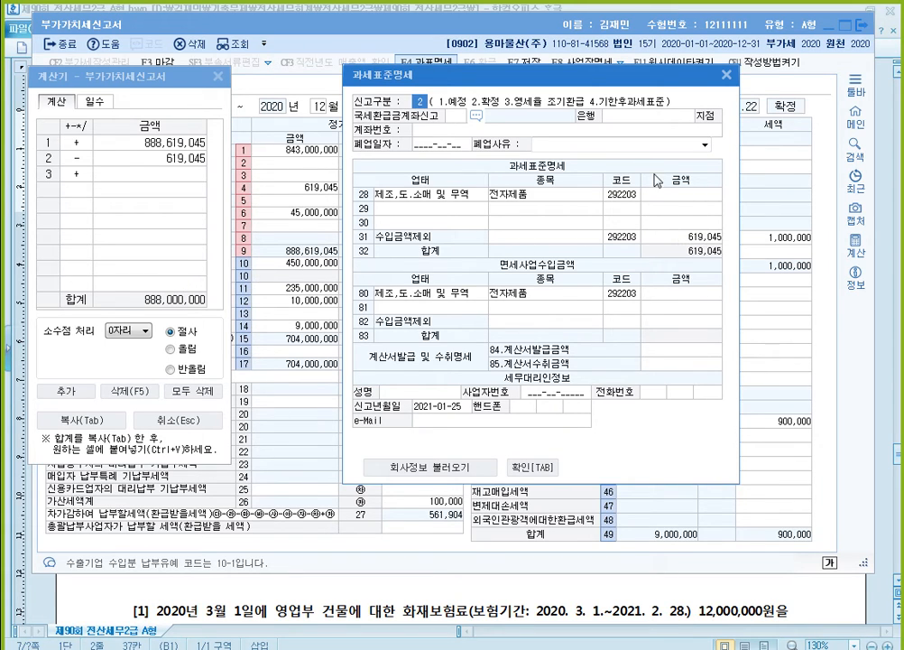
left_click(690, 197)
type("8")
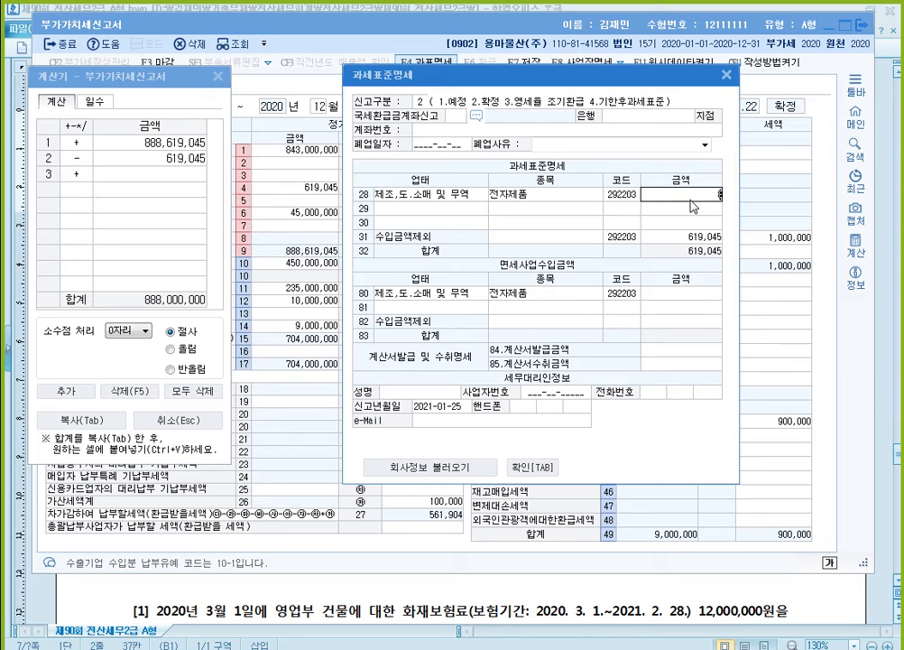
type("88,000,000")
key("Return")
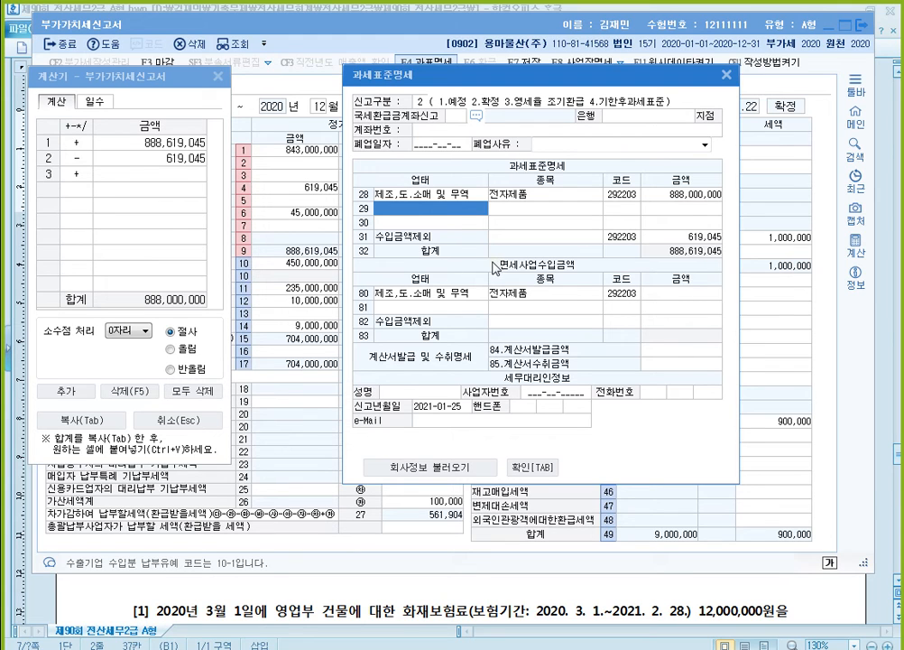
- Outline the return's line 9 합계 and line 31 수입금액제외 in blue, and the line 1 and line 6 sales amounts in red
key("ctrl+F1")
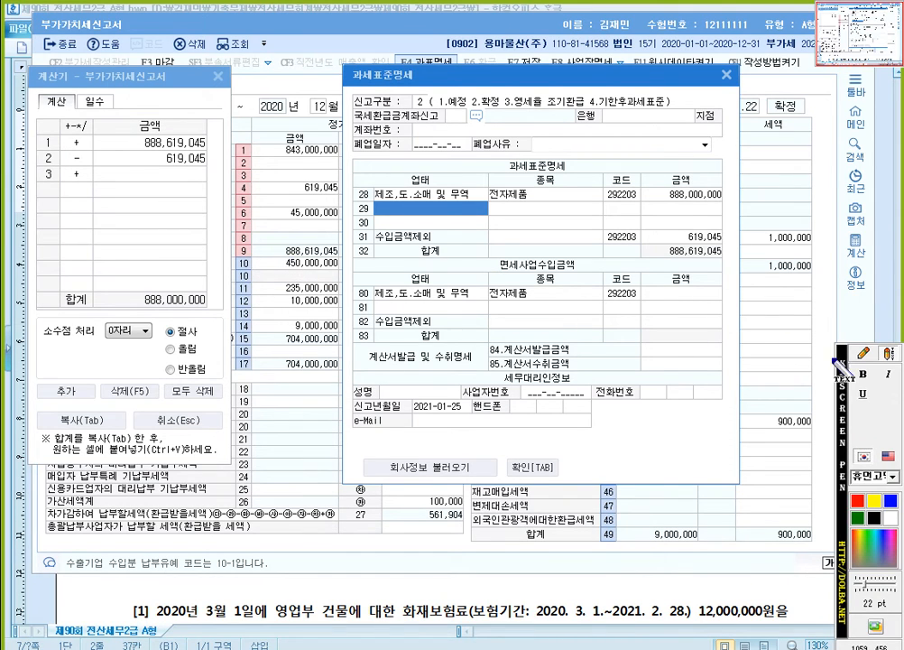
left_click(862, 352)
left_click_drag(234, 242, 339, 258)
left_click_drag(603, 231, 728, 242)
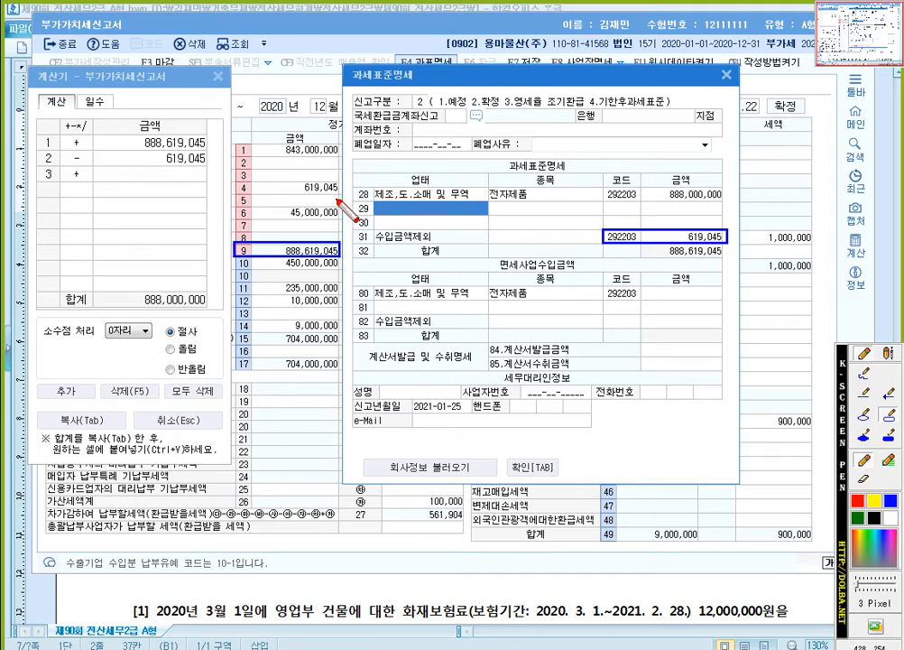
left_click_drag(275, 135, 344, 162)
left_click_drag(275, 201, 343, 224)
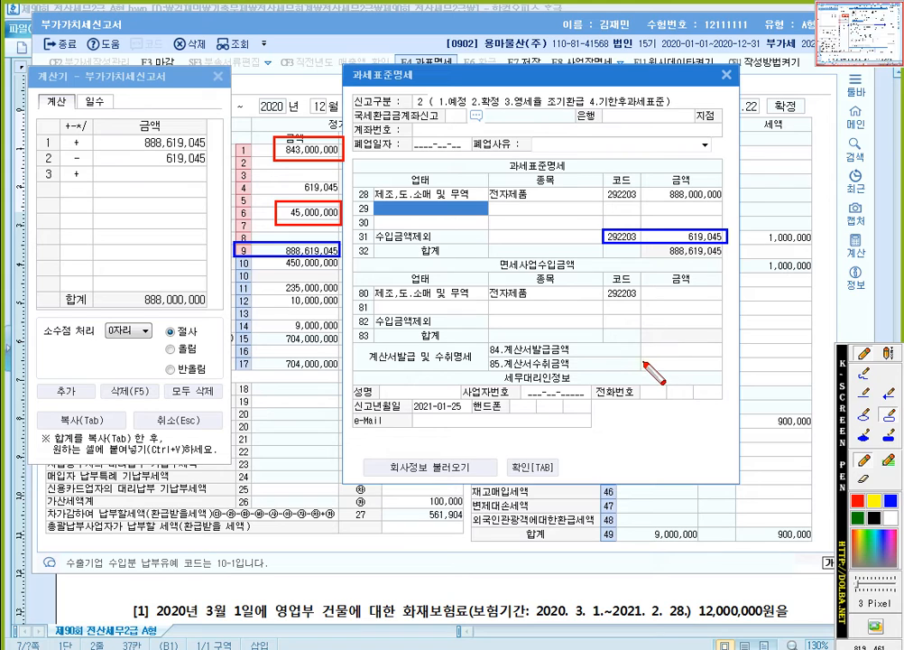
key("Escape")
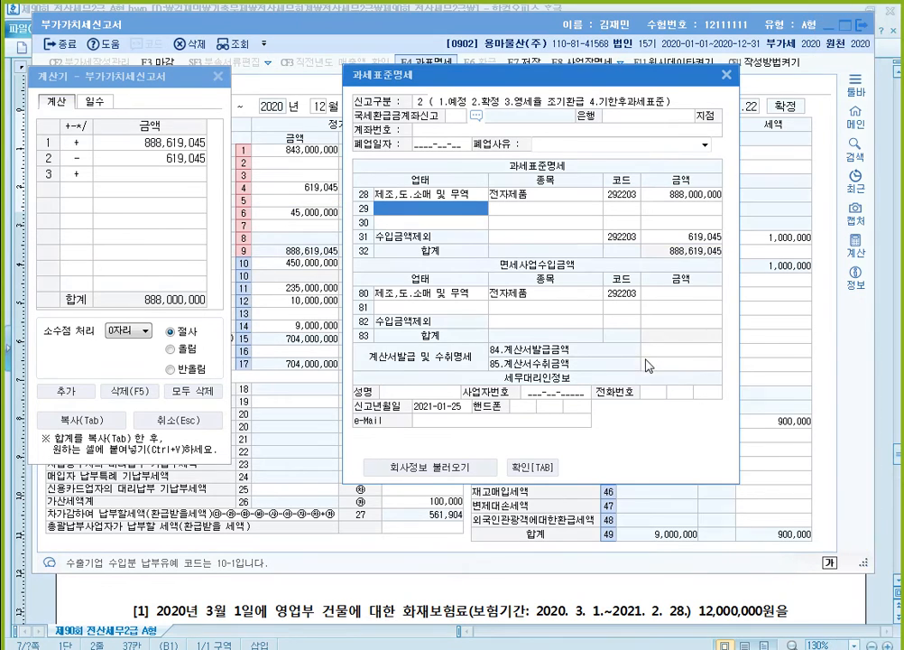
- Confirm the 과세표준명세, close the 계산기, and save the 부가가치세신고서
left_click(539, 468)
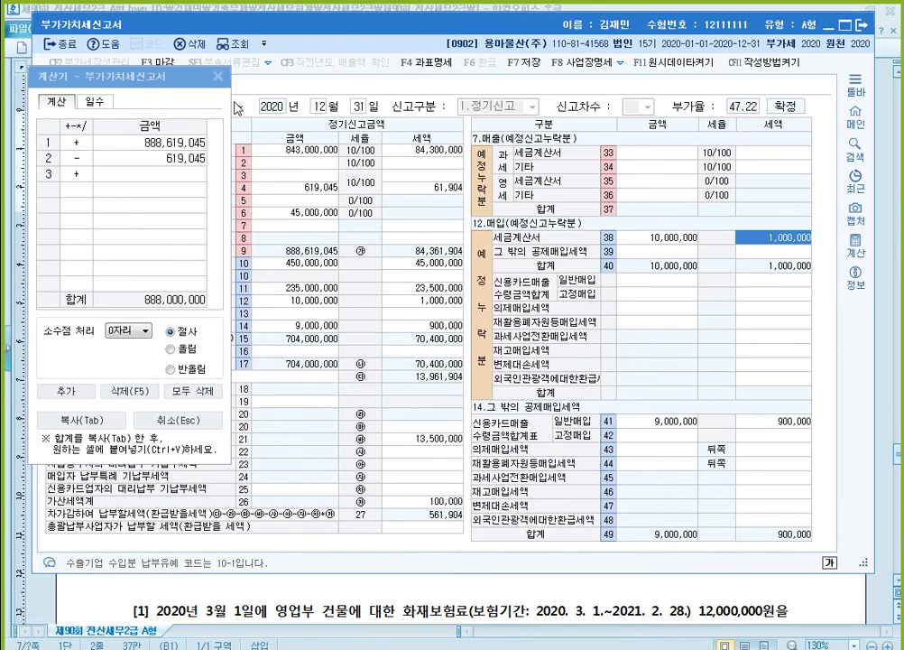
left_click(217, 76)
left_click(525, 64)
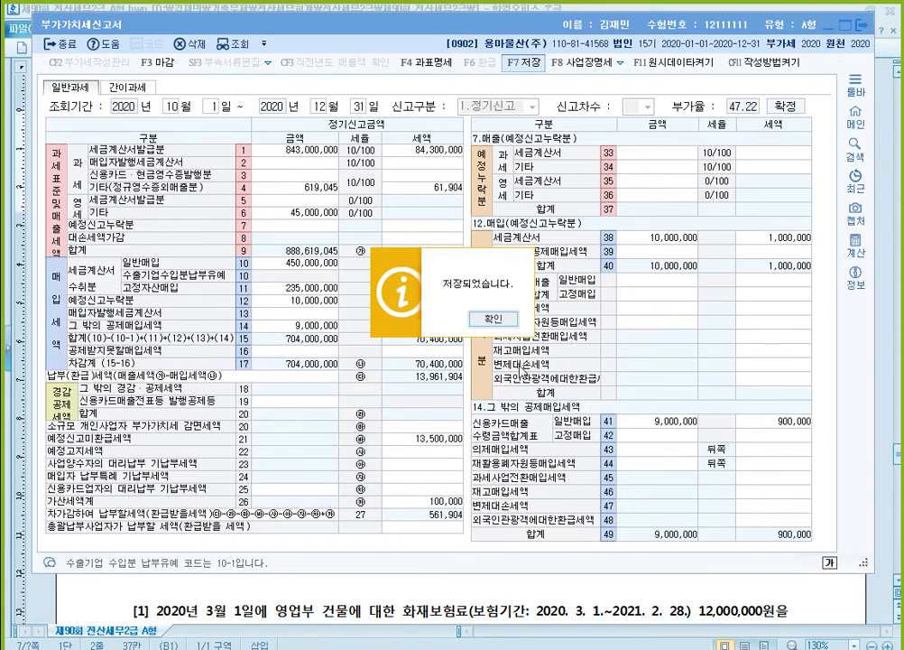
- Close the saved 부가가치세신고서 and bring 문제4's closing-entry questions into view in the exam document
left_click(492, 315)
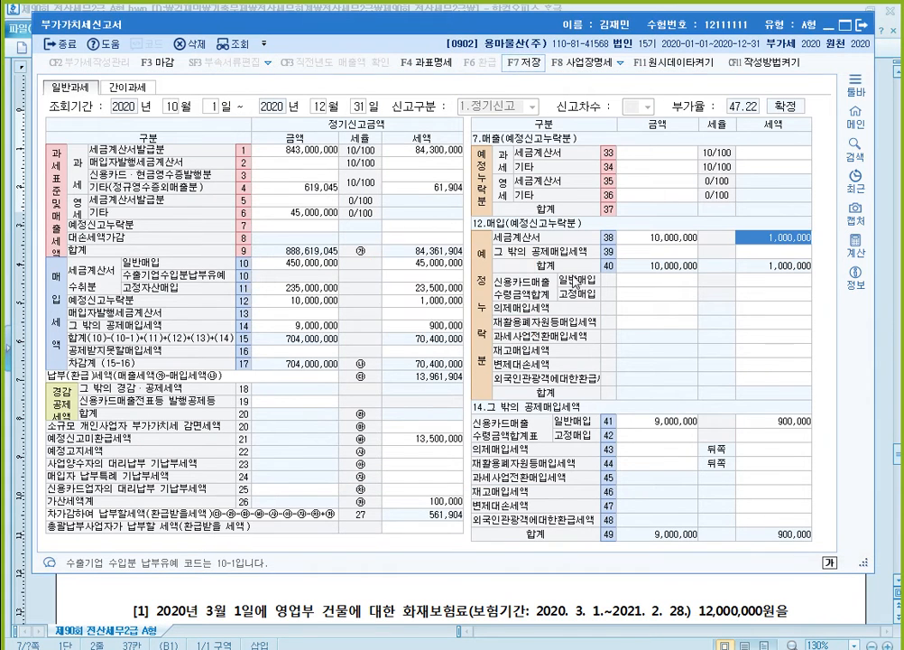
left_click(861, 26)
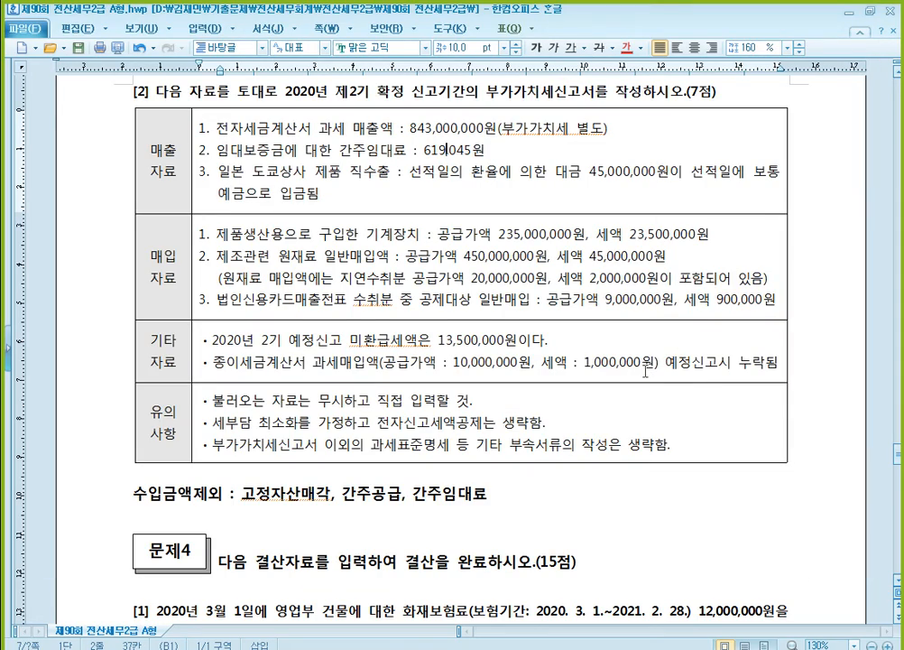
scroll(505, 288, "down", 5)
scroll(635, 361, "down", 2)
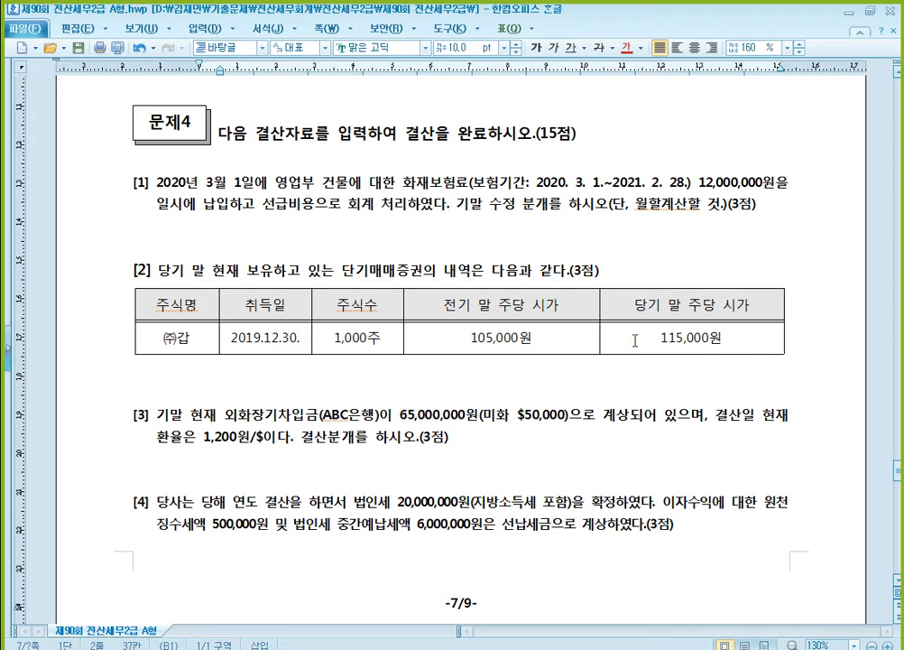
scroll(575, 349, "down", 1)
scroll(575, 349, "up", 1)
scroll(575, 349, "down", 1)
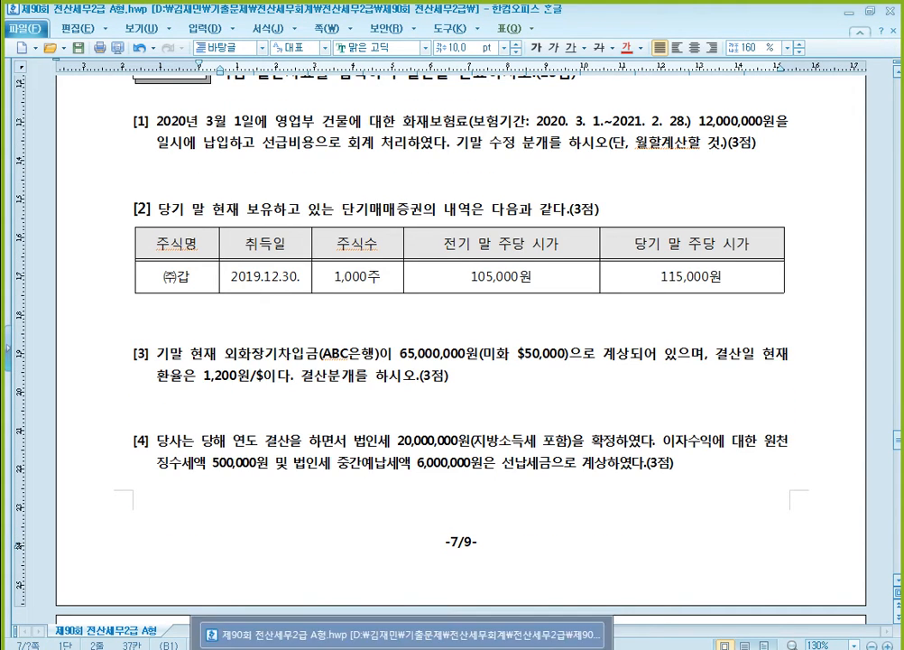
- Switch to KcLep, open 일반전표입력 from 회계관리, minimize the main menu window, and place the voucher window below 문제4 question [1]
left_click(271, 631)
left_click(270, 632)
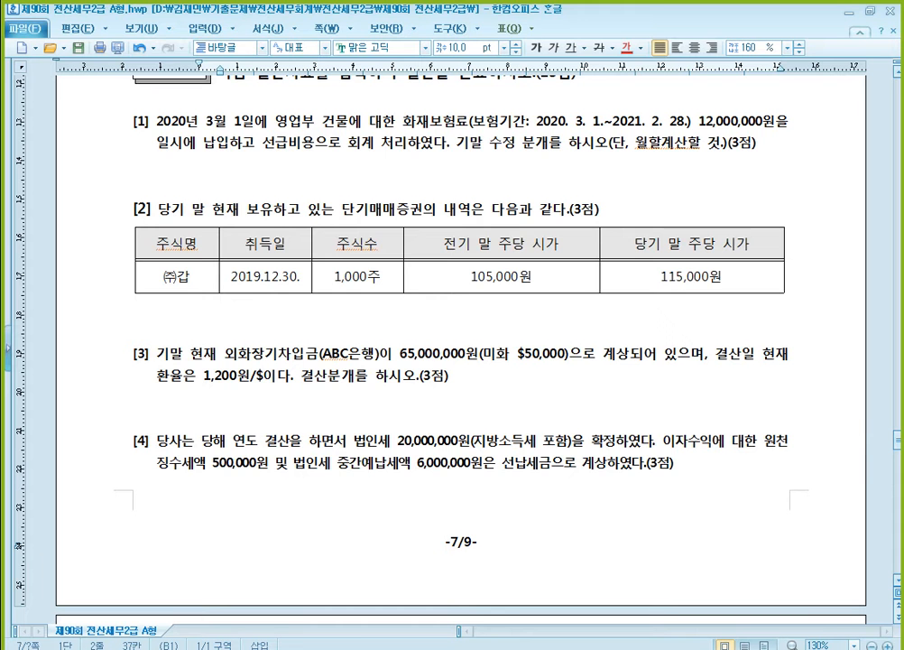
left_click(365, 633)
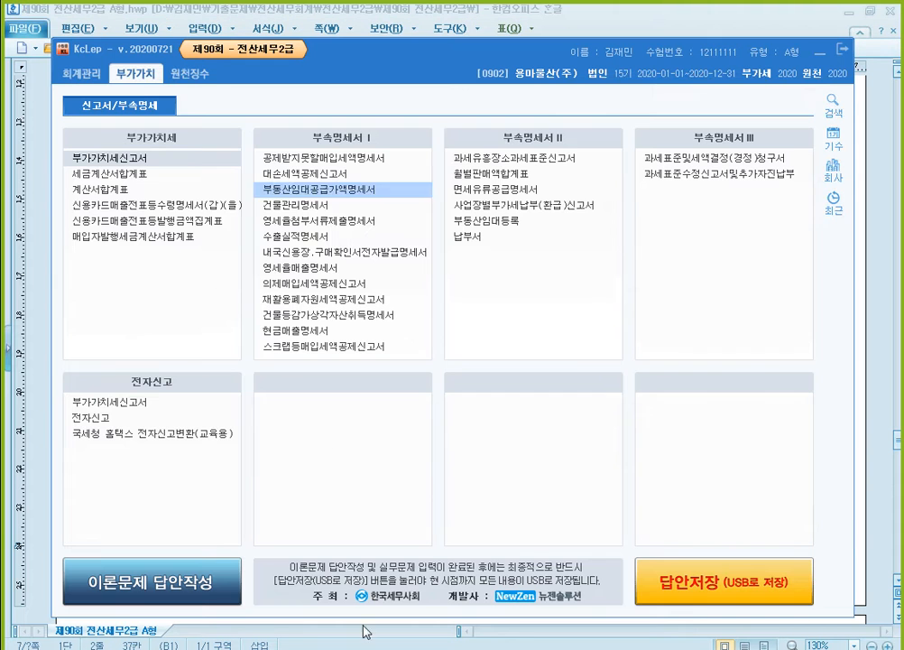
left_click(80, 73)
left_click(144, 163)
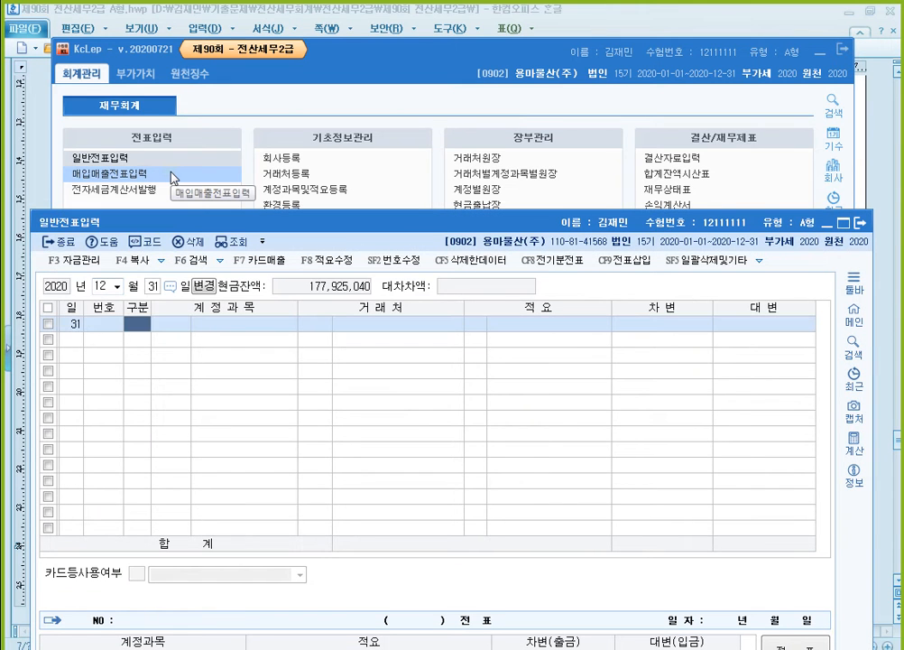
left_click(818, 58)
left_click(819, 54)
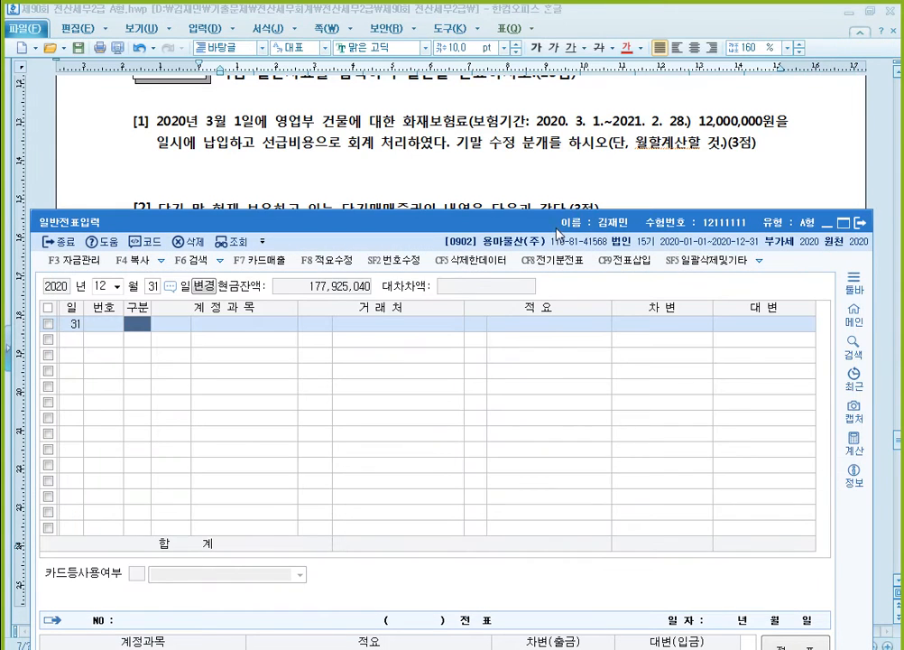
left_click_drag(547, 211, 518, 200)
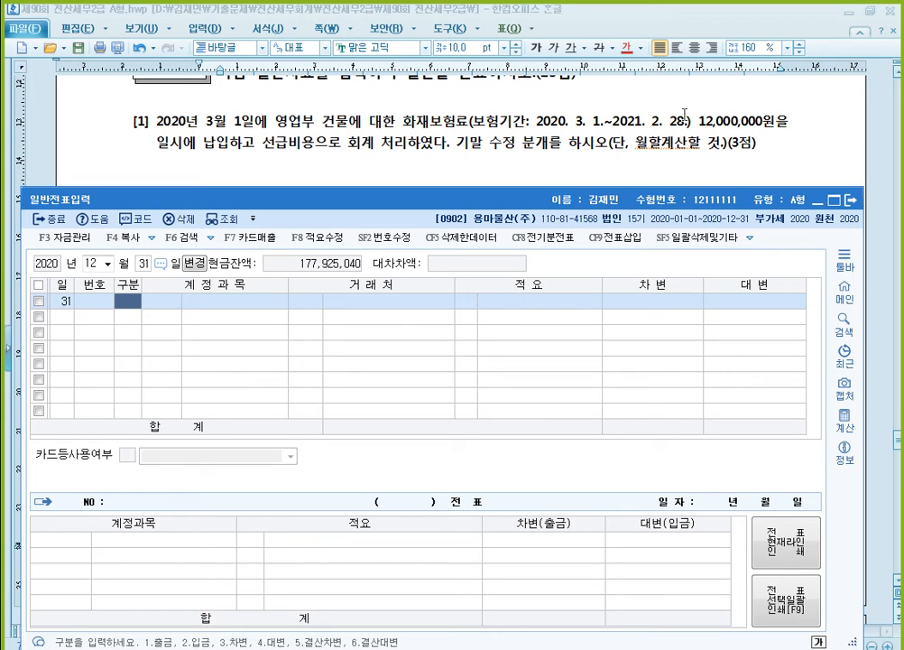
- Color the words 선급비용으로 회계 처리 red in 문제4 question [1] of the exam document
left_click(262, 146)
left_click_drag(262, 145, 408, 147)
left_click(628, 47)
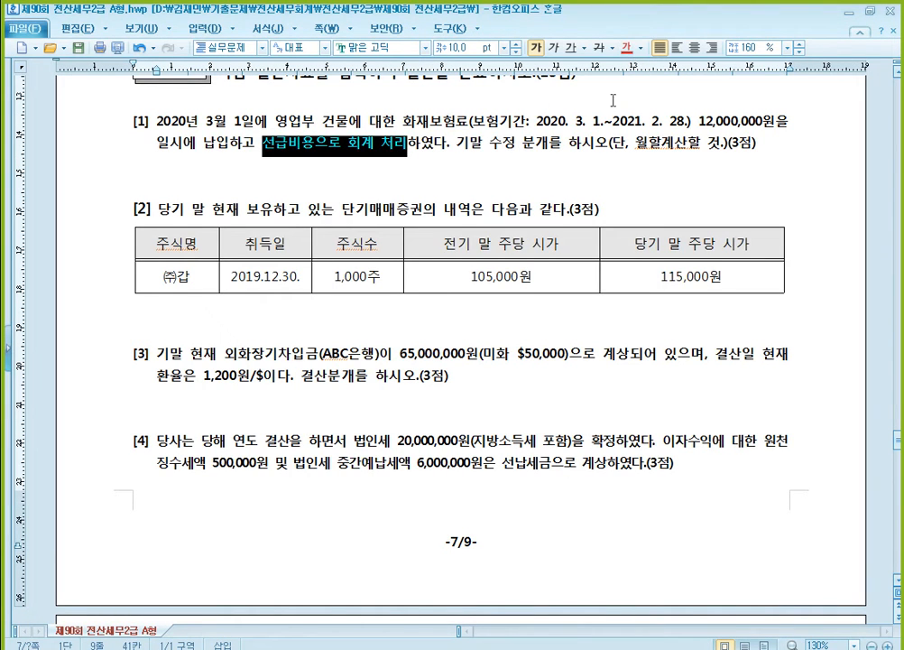
key("alt+Tab")
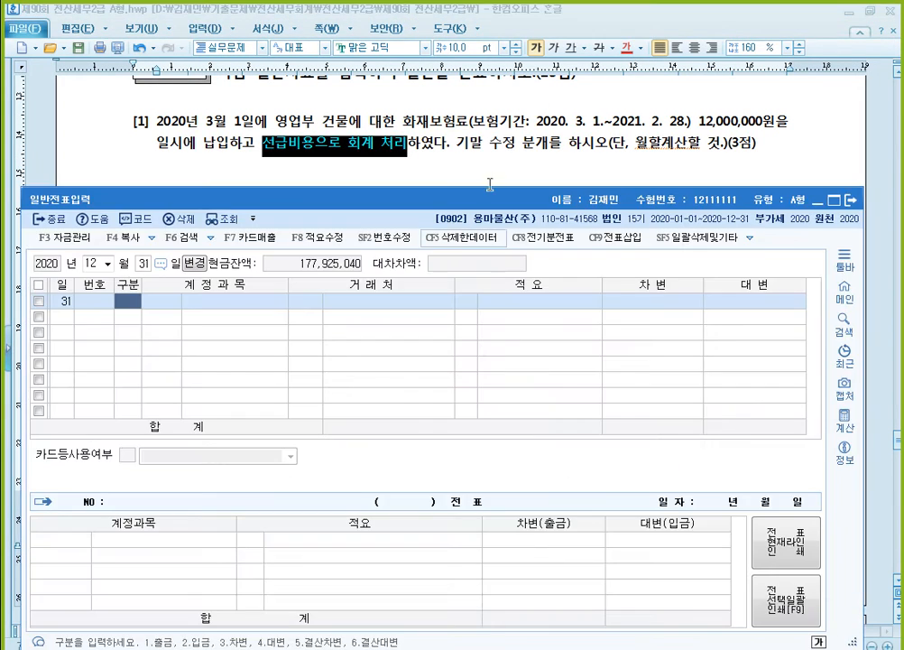
left_click(373, 145)
key("alt+Tab")
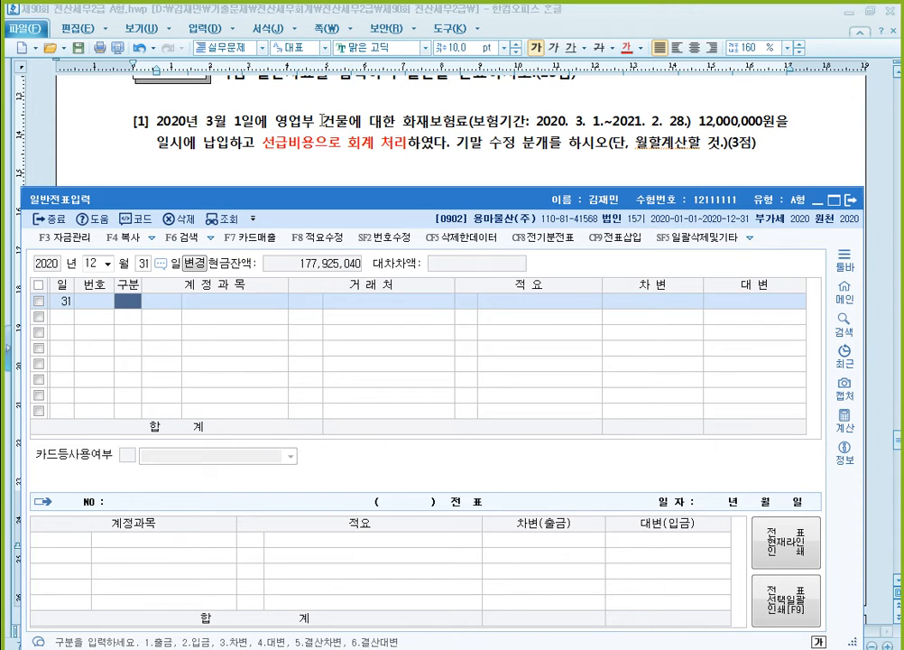
left_click(238, 123)
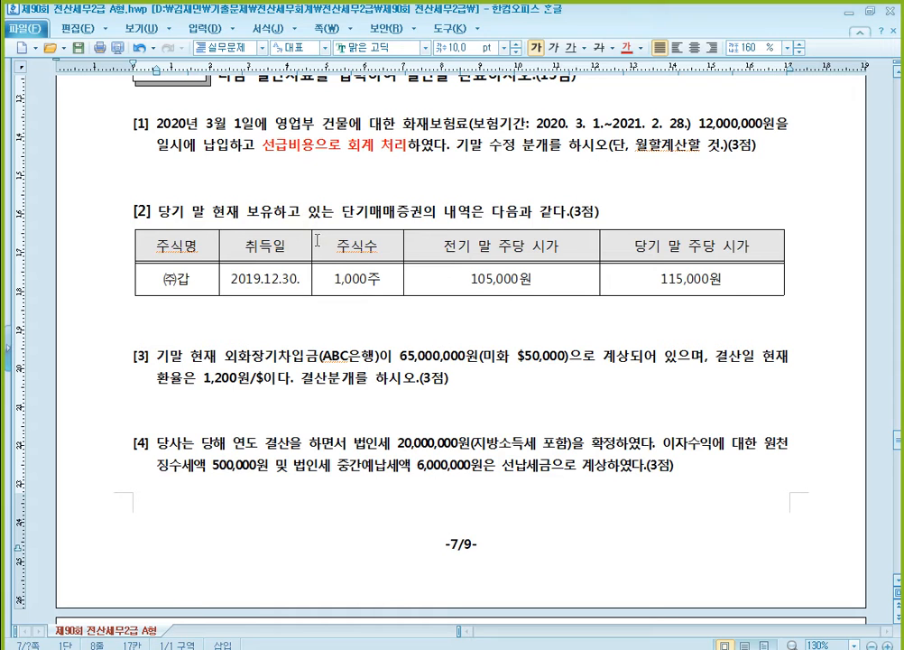
- Look up the March 1, 2020 voucher in 일반전표입력 and examine its 선급비용 and 보통예금 lines for the fire insurance
left_click(508, 648)
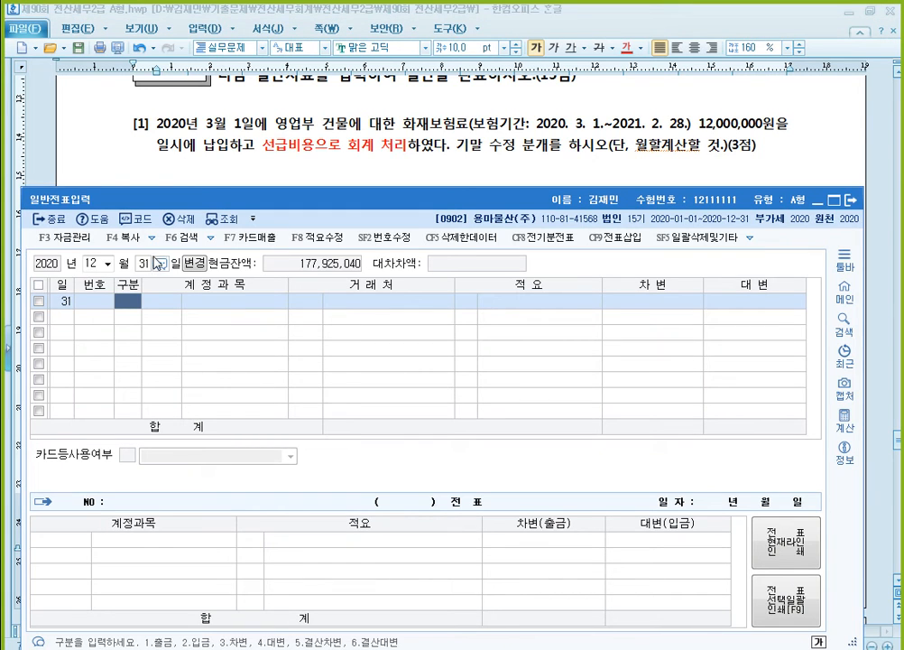
left_click(91, 262)
type("3")
key("Return")
type("1")
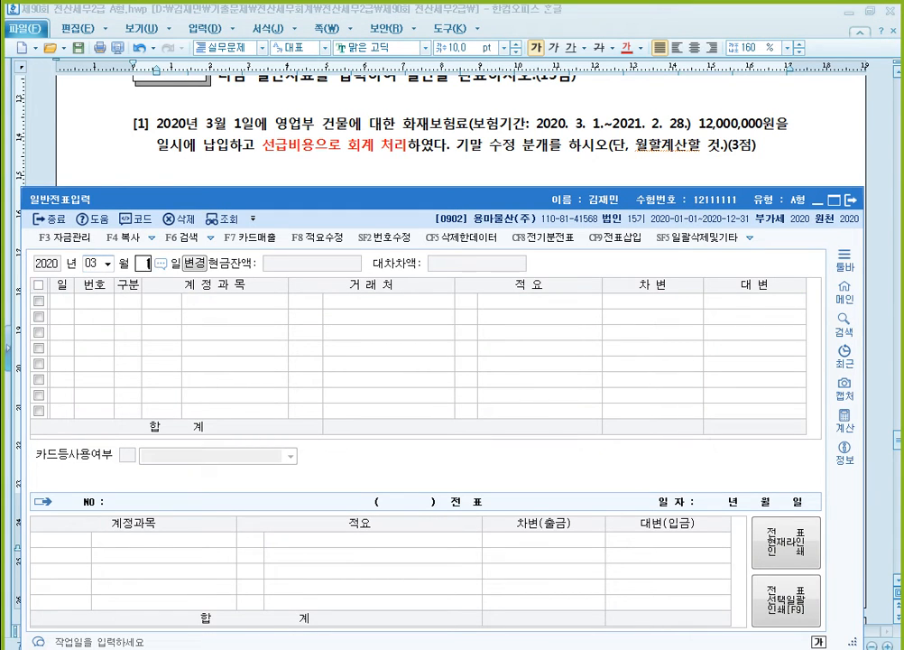
key("Return")
left_click_drag(169, 302, 197, 317)
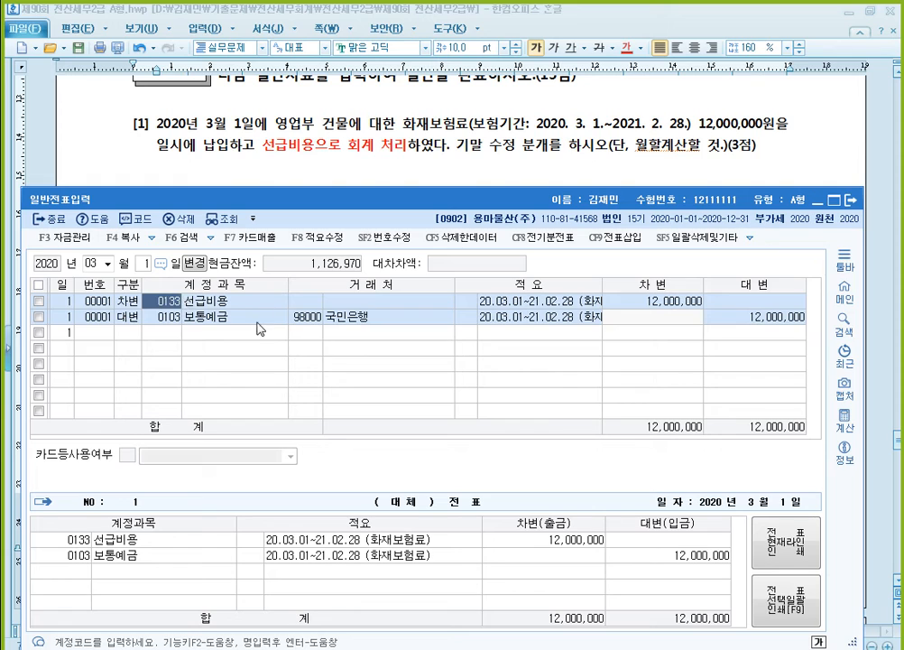
- Set the voucher date to December 31 and start a 대변 line with account 0133 선급비용, up to its amount
left_click(93, 261)
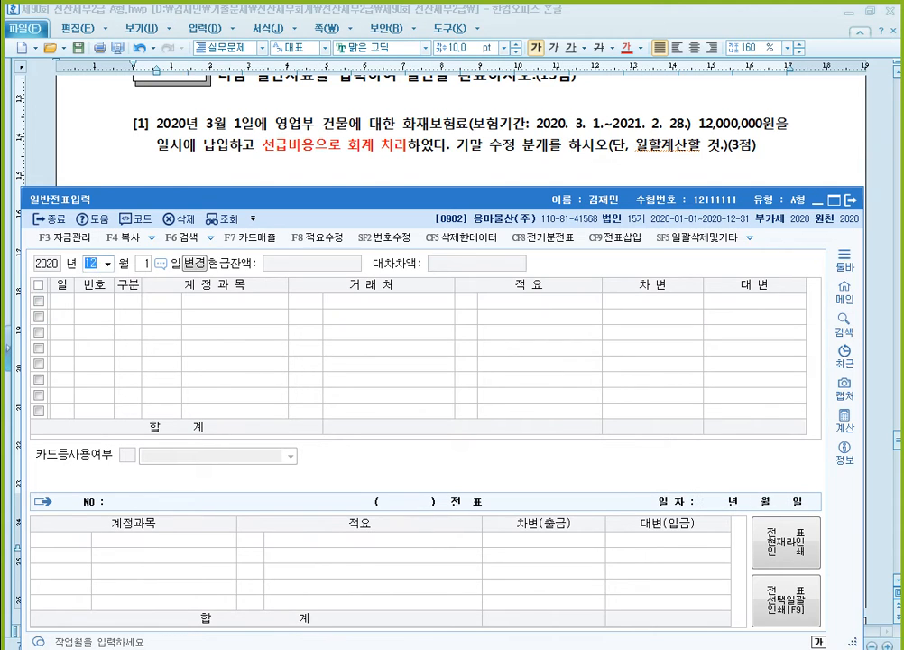
type("12")
key("Return")
type("31")
key("Return")
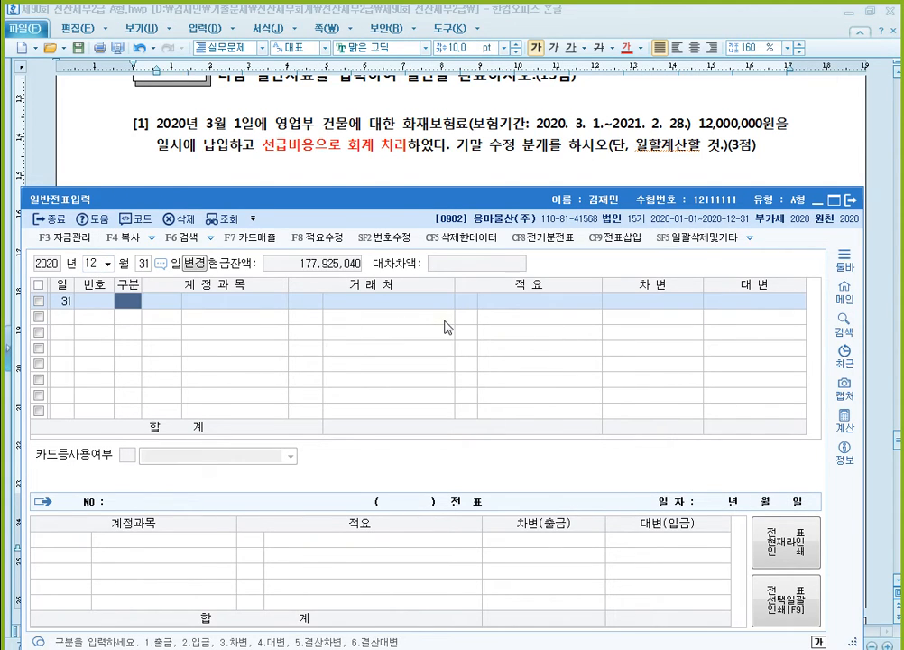
type("4")
key("Return")
type("133")
key("Return")
key("Return")
key("Return")
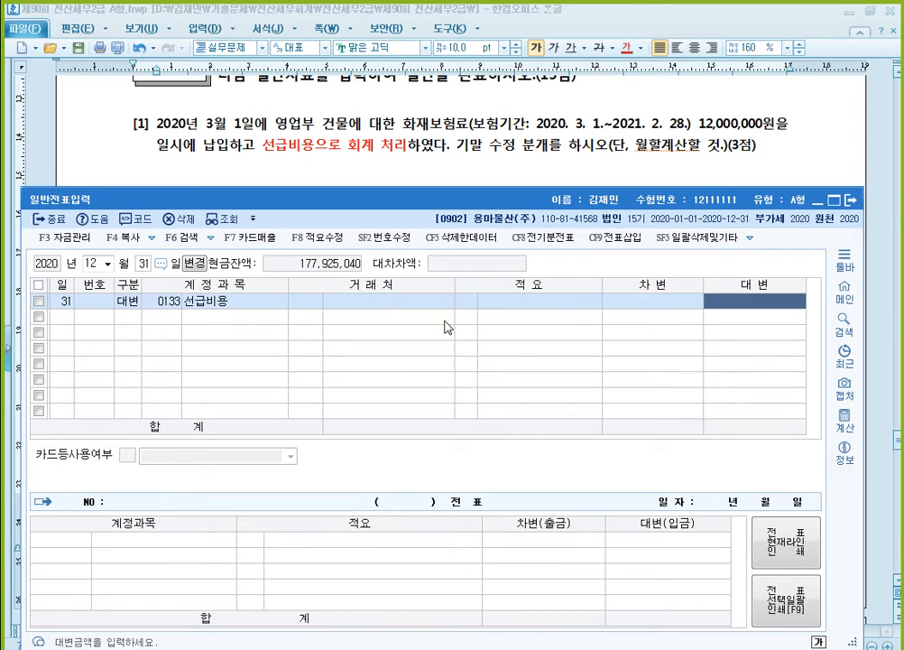
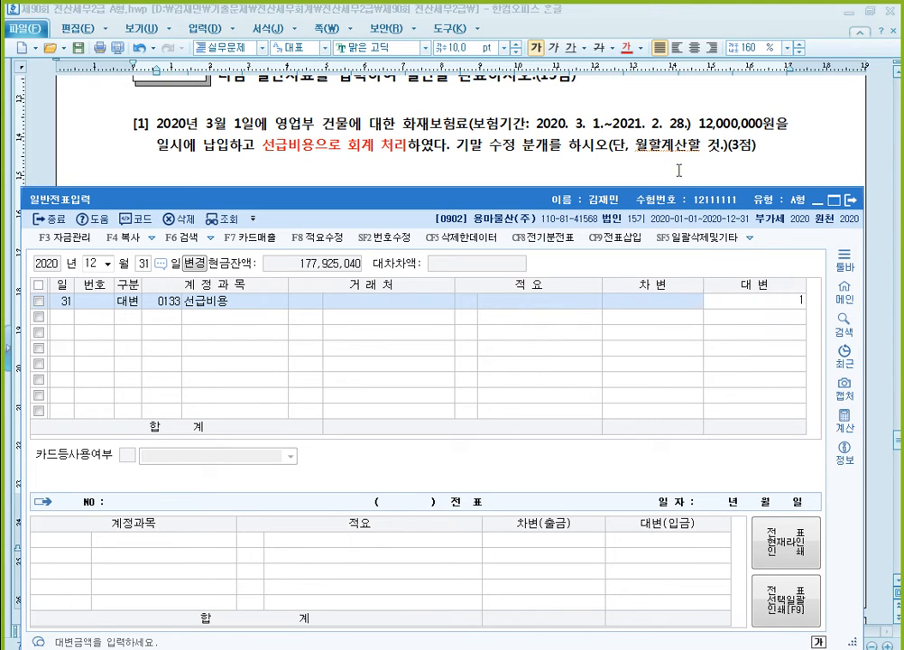
- Complete the December 31 insurance adjustment with 10,000,000 on the 선급비용 credit line and a matching debit line for 0821 보험료
type("10000000")
key("Return")
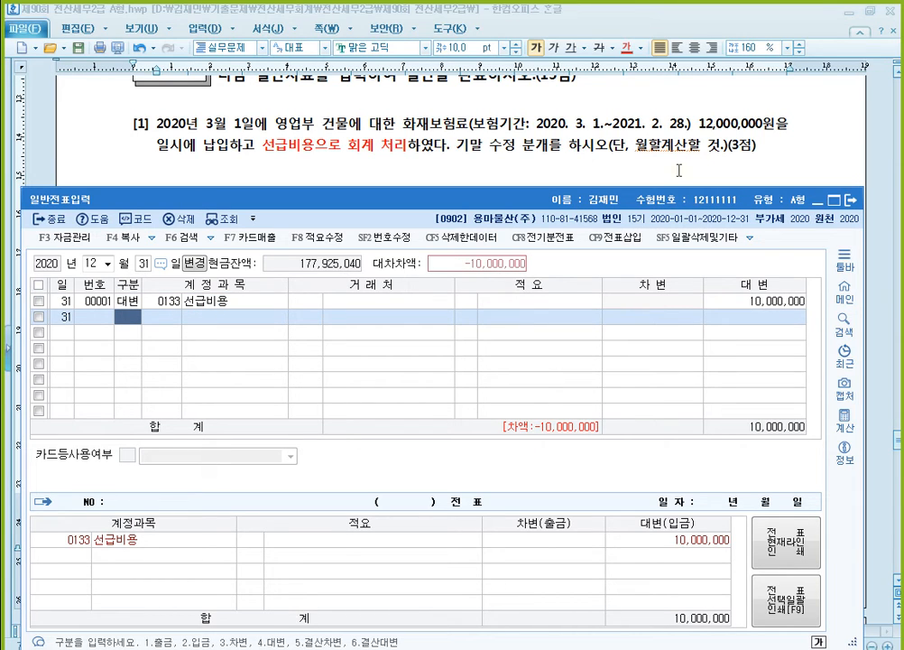
key("3")
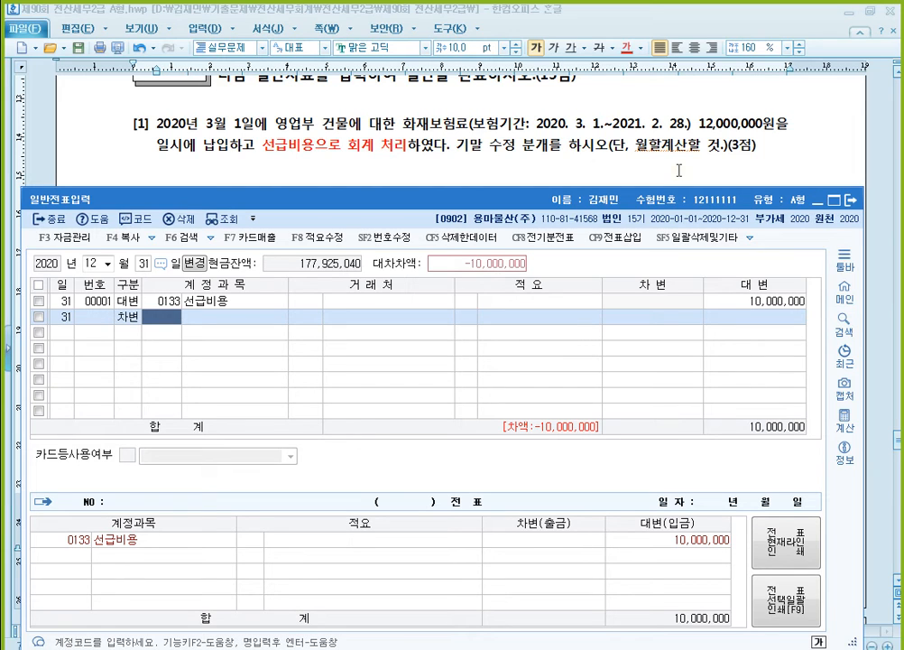
type("821")
key("Return")
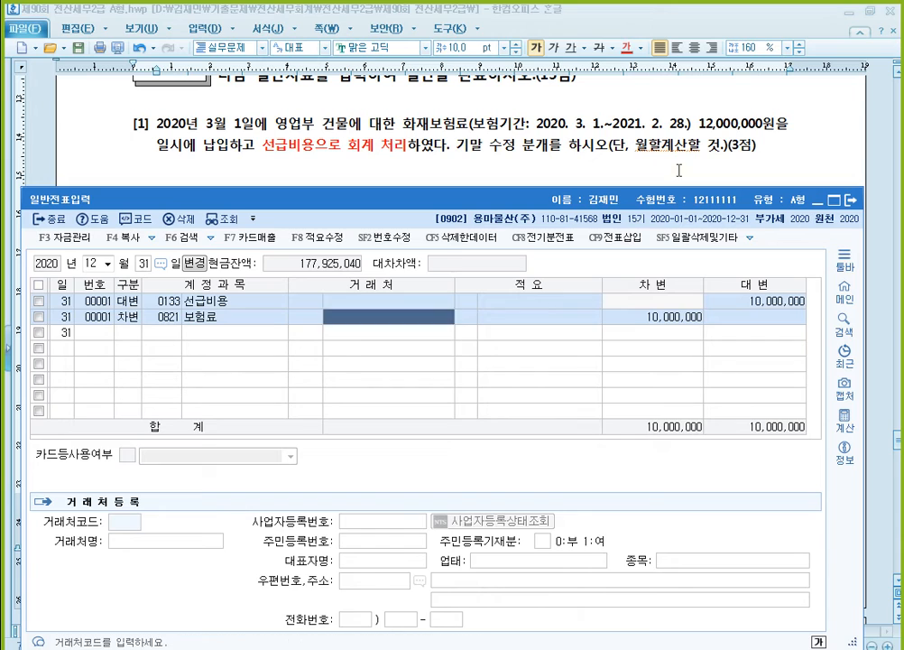
key("Return")
key("Return")
key("Return")
key("Up")
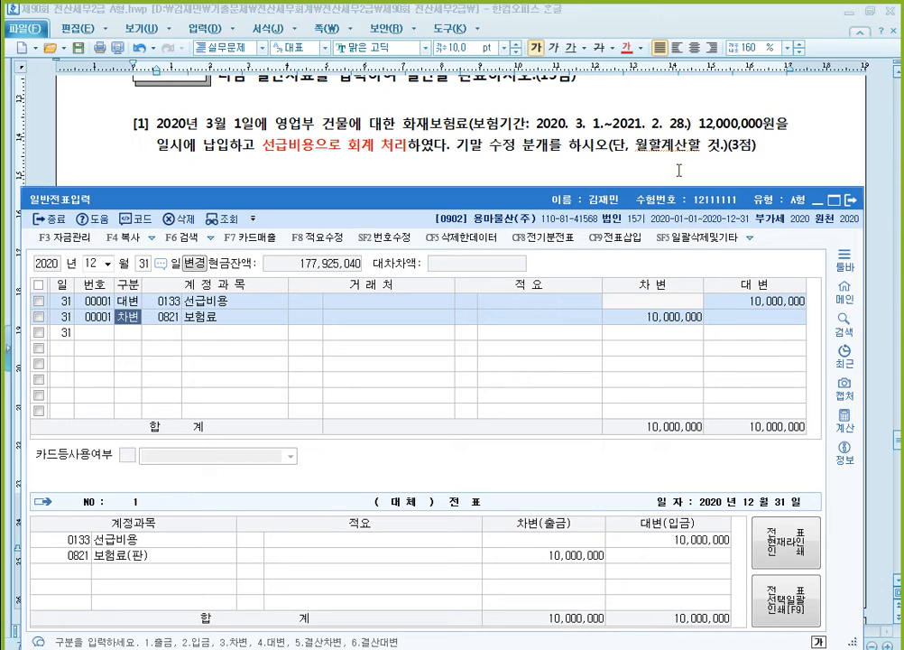
- For 문제4 question [2], add a December 31 debit line for 0107 단기매매증권 with amount 10,000,000
left_click(573, 144)
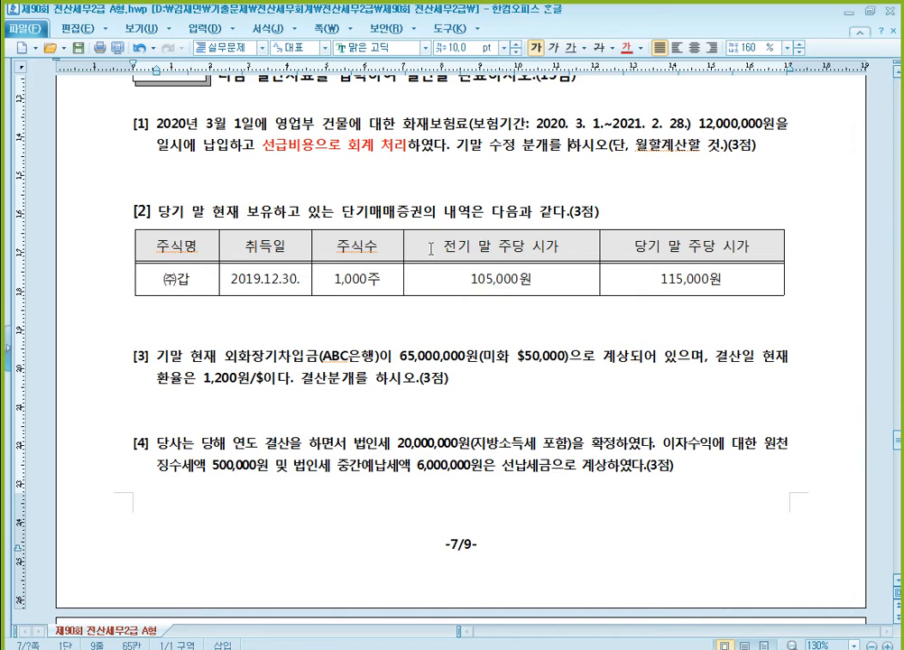
scroll(434, 246, "down", 2)
scroll(435, 246, "down", 2)
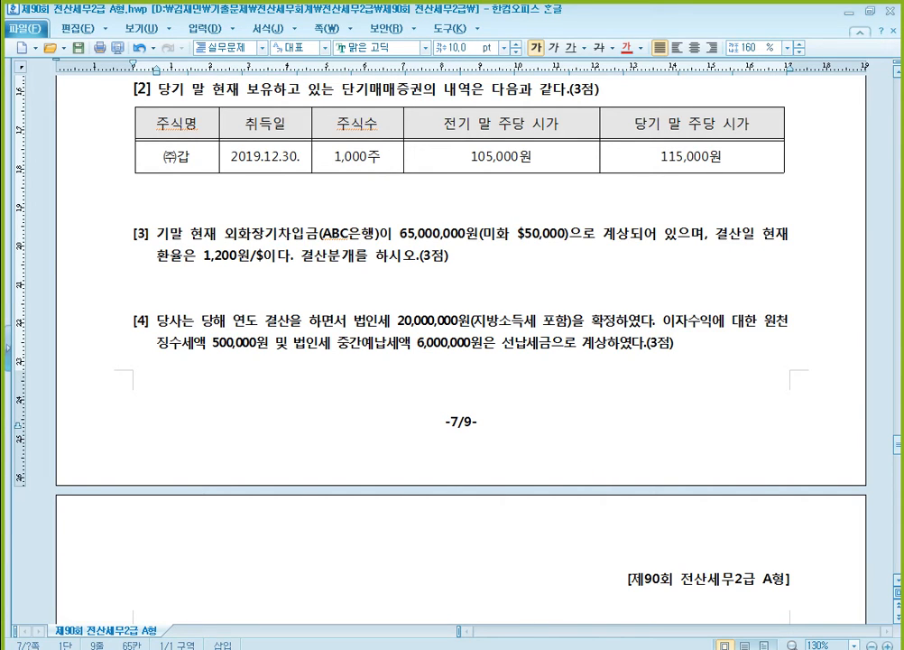
left_click(390, 625)
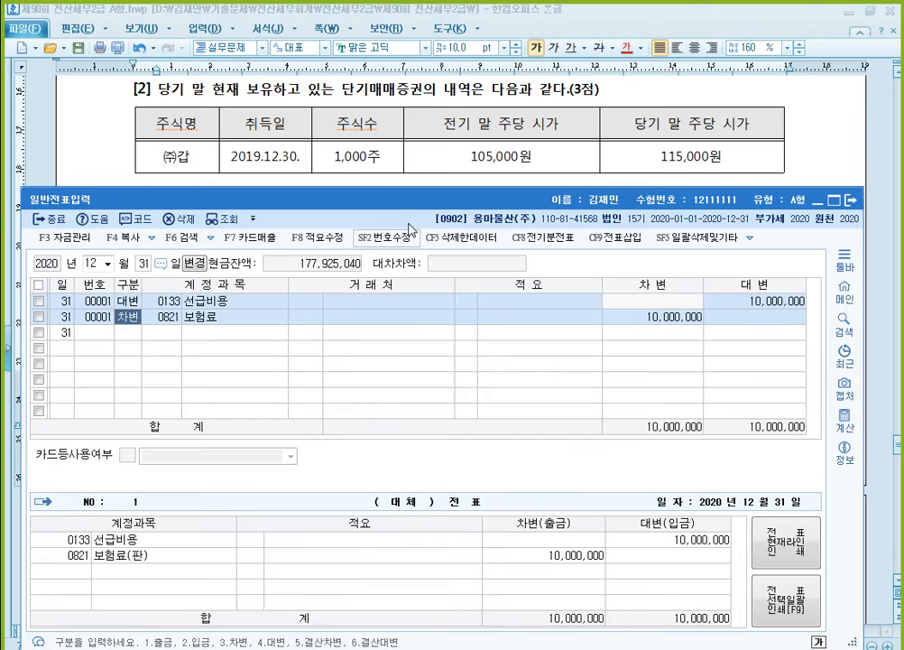
left_click(130, 334)
type("3")
key("Return")
type("107")
key("Return")
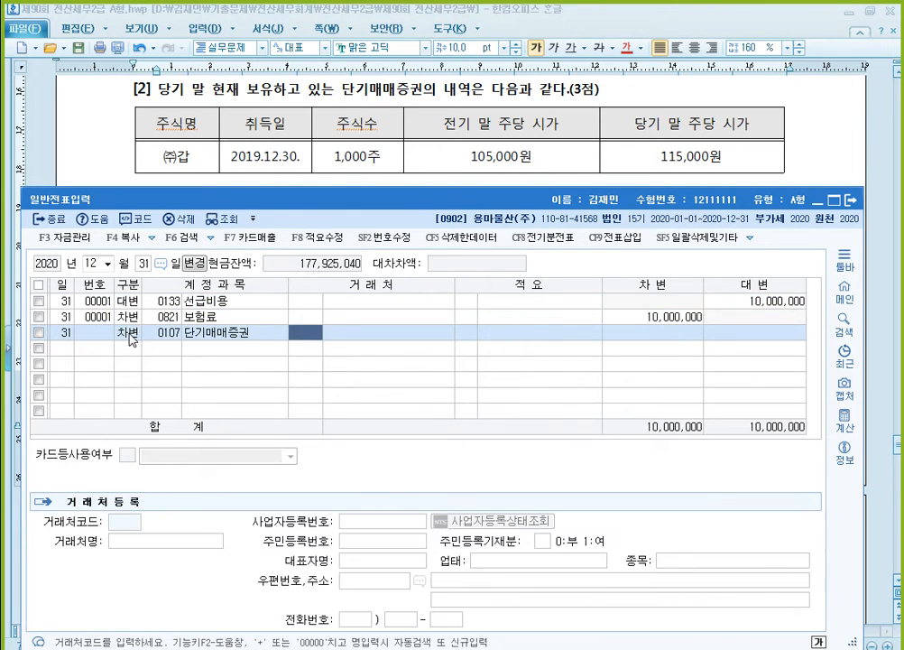
key("Return")
key("Return")
type("10000000")
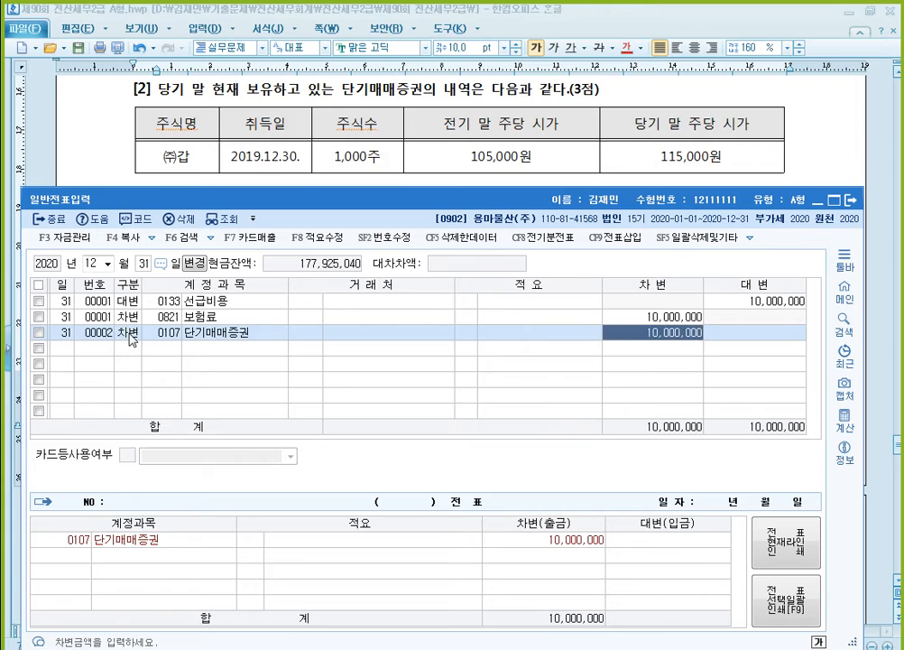
key("Return")
- Balance the 단기매매증권 entry with a credit line for 0905 단기매매증권평가이익 of 10,000,000
type("4")
key("Return")
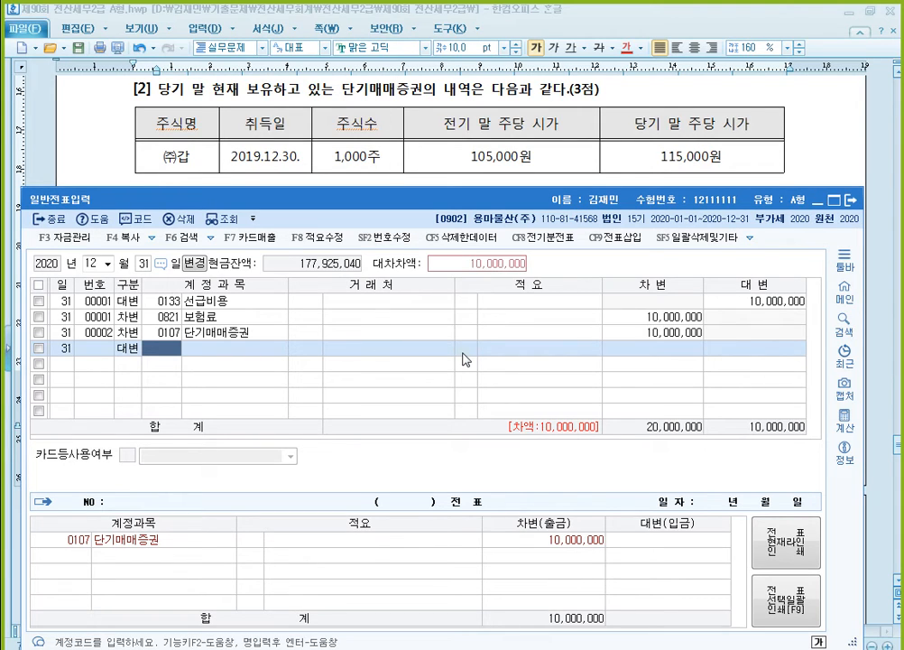
type("단기매")
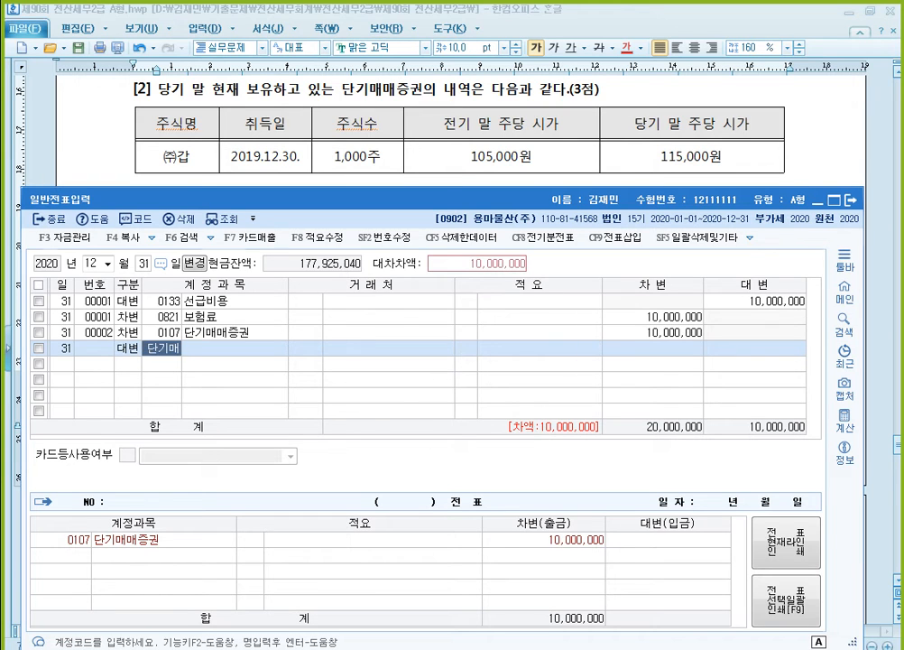
key("Return")
double_click(465, 359)
key("Return")
key("Return")
key("Return")
key("Up")
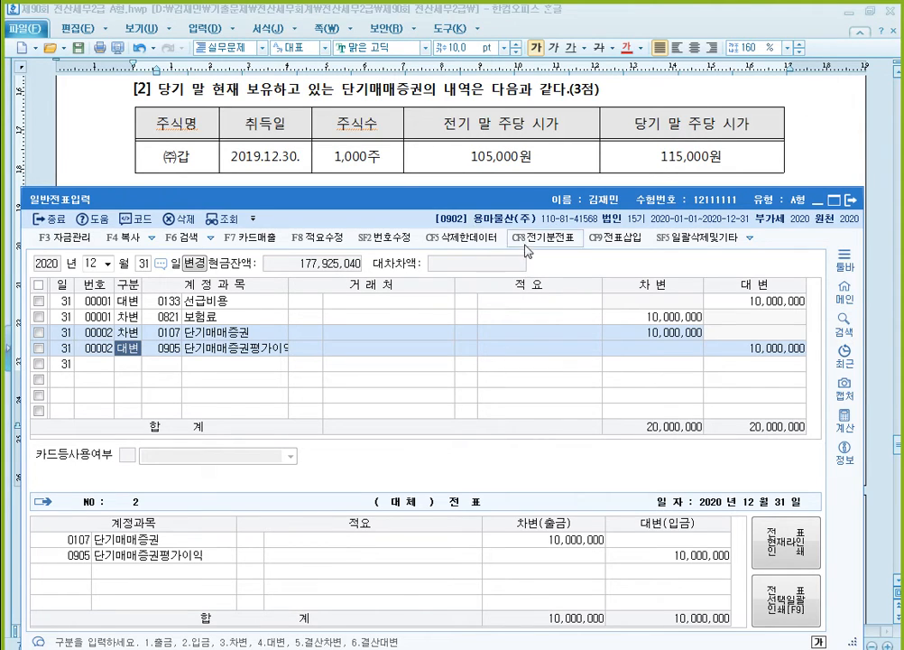
- Write the converted loan amount 60,000,000 at the end of question [3] in the exam document
left_click(808, 157)
scroll(808, 163, "down", 2)
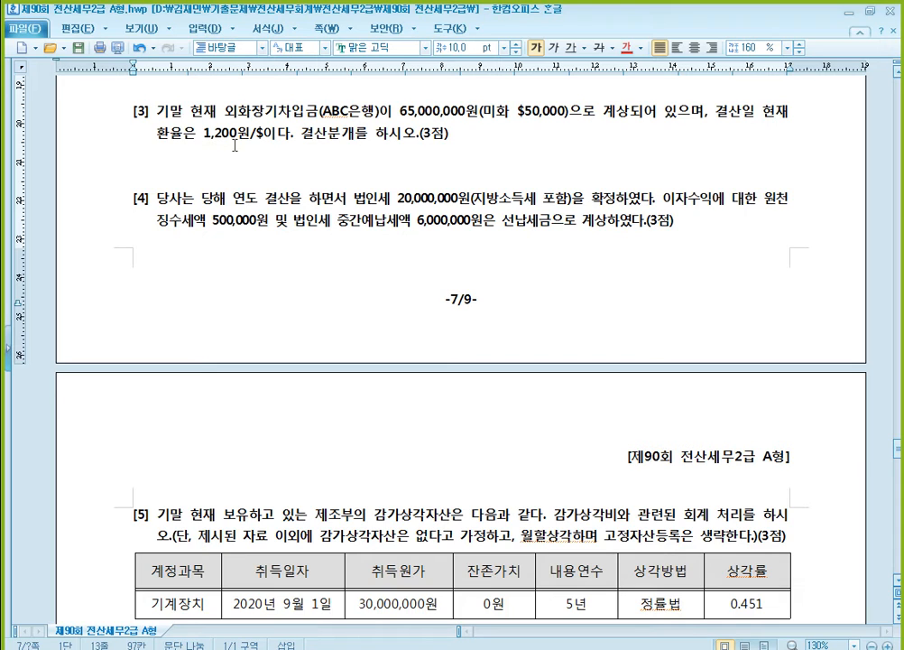
left_click(485, 135)
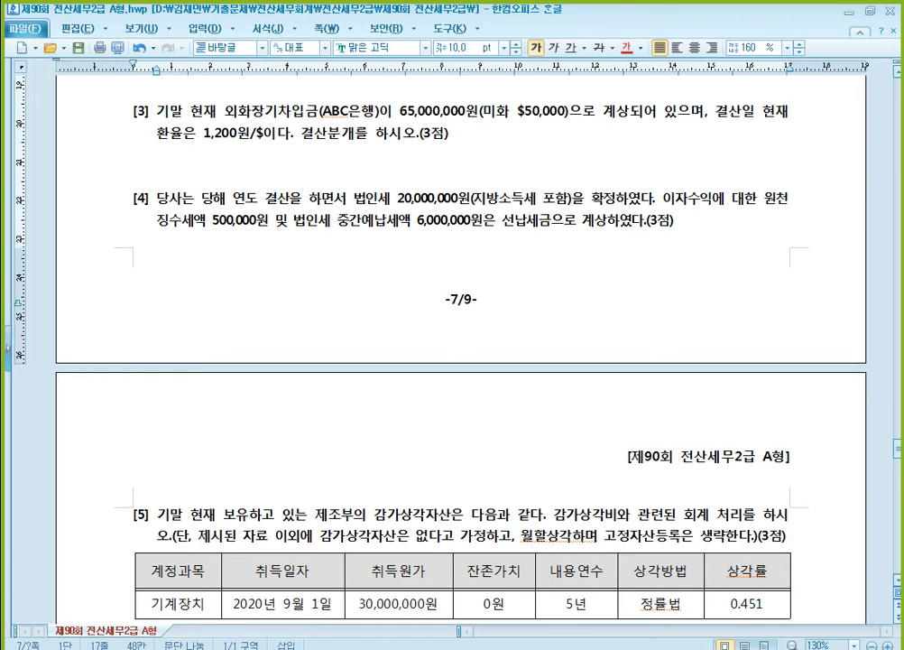
type("60,000,000")
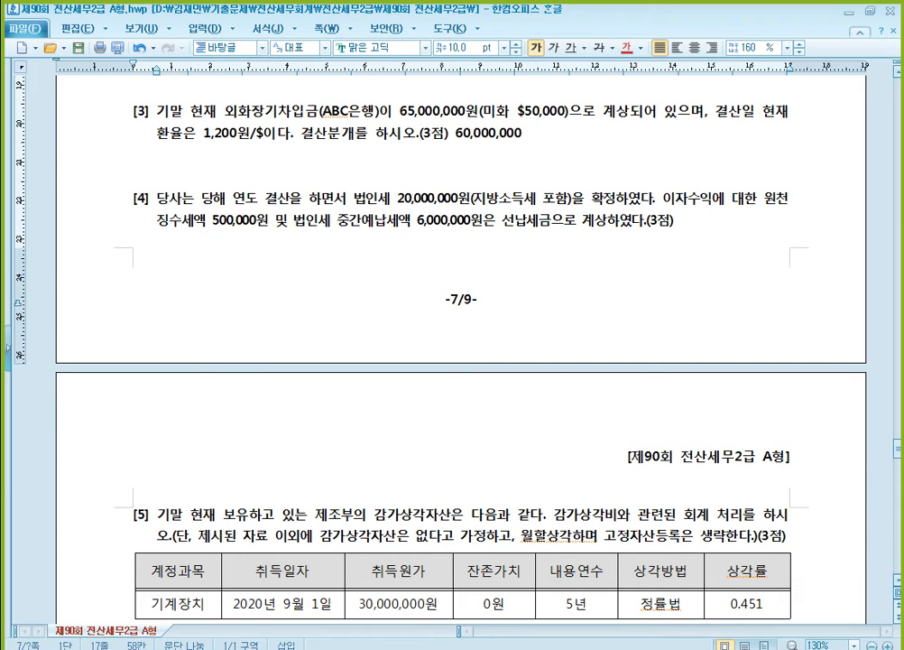
left_click(540, 118)
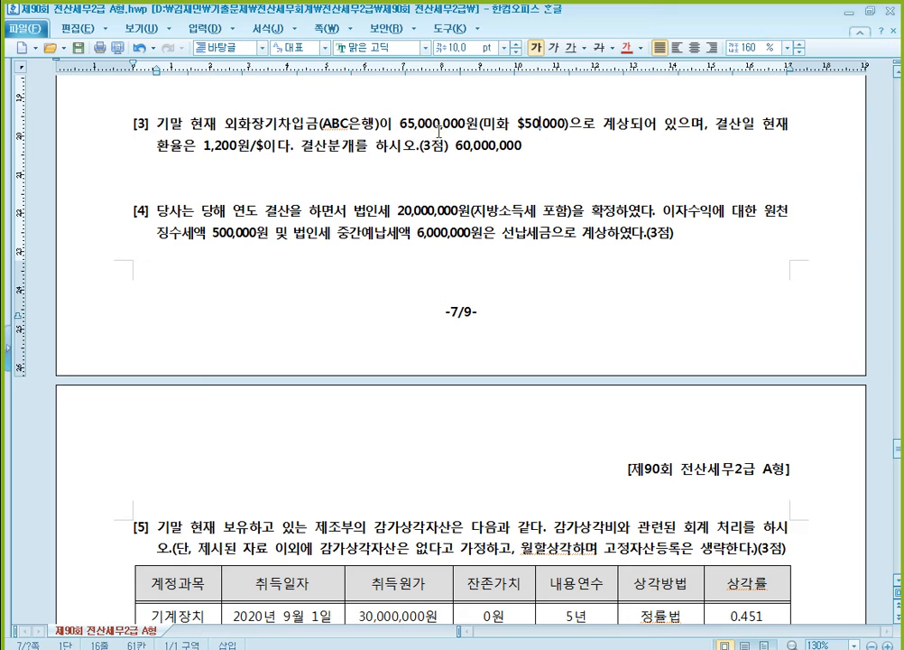
left_click(216, 143)
left_click(484, 144)
left_click(502, 152)
- Color the word 외화장기차입금 red in question [3] of the exam document
left_click_drag(228, 123, 318, 123)
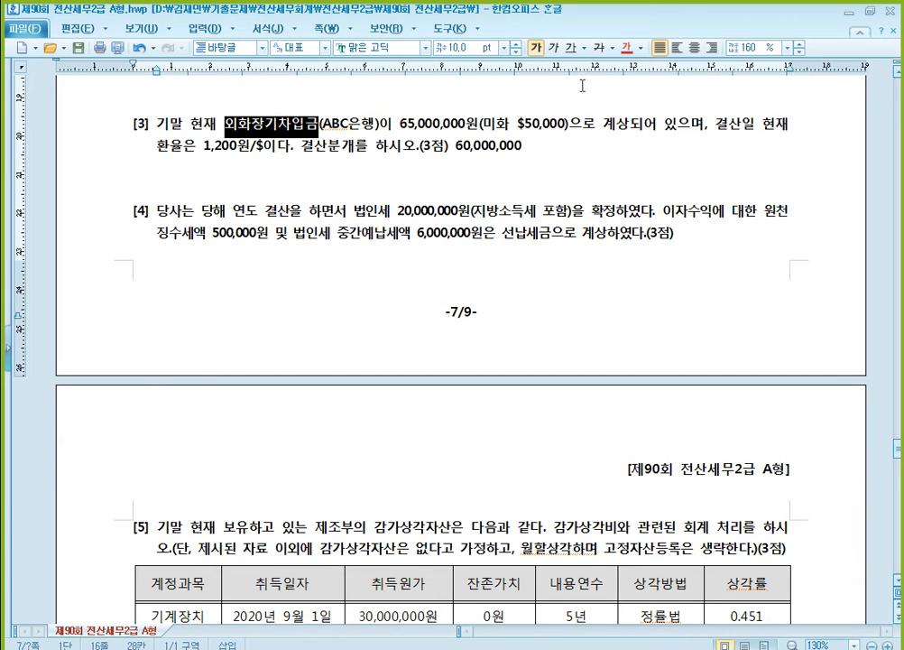
left_click(628, 48)
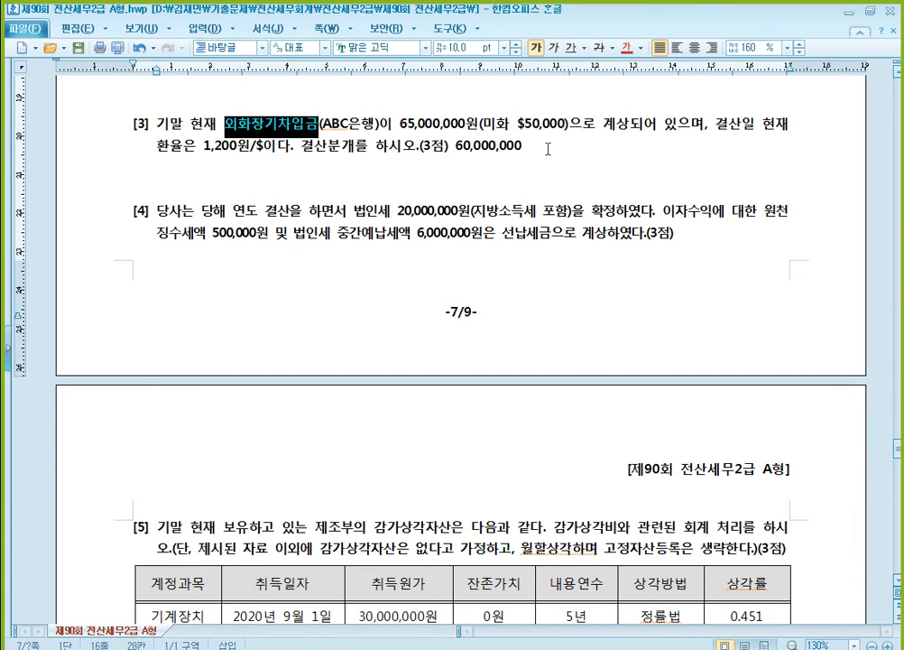
left_click(446, 126)
- Switch to KcLep and add a debit line for 0293 장기차입금 with 거래처 ABC은행 and amount 5,000,000
key("alt+Tab")
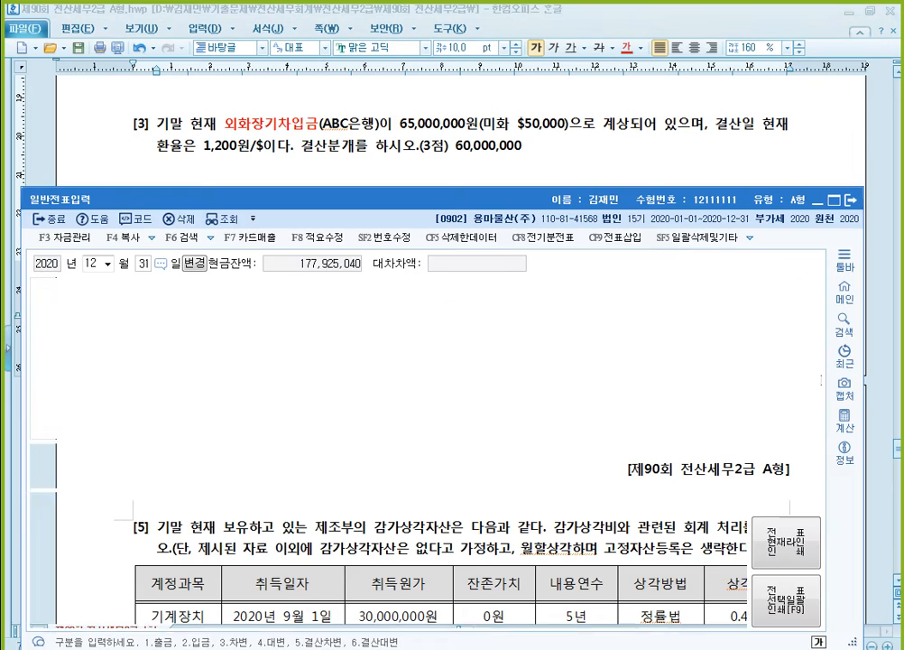
left_click(129, 363)
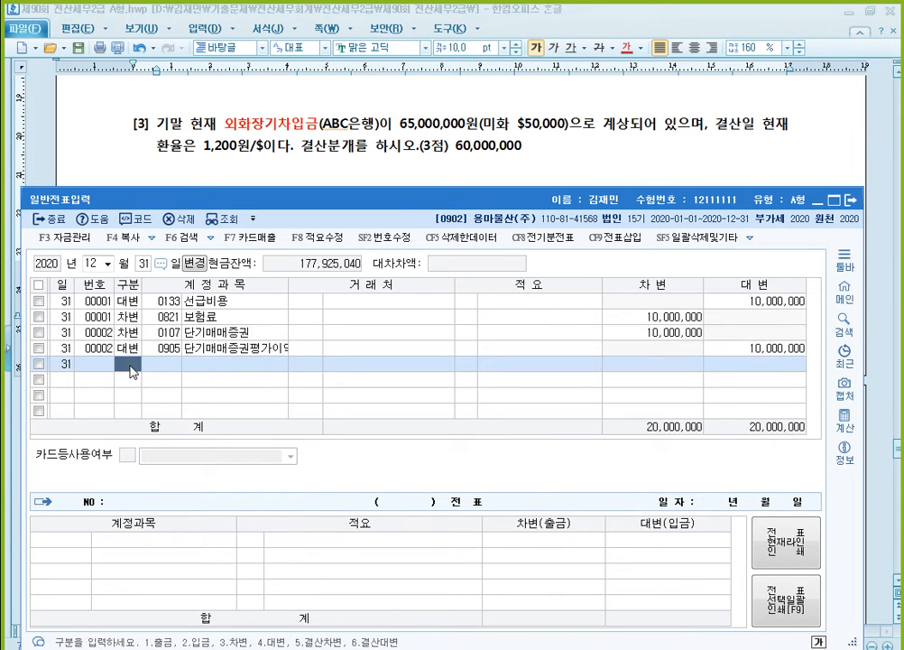
type("3")
key("Return")
type("장기차")
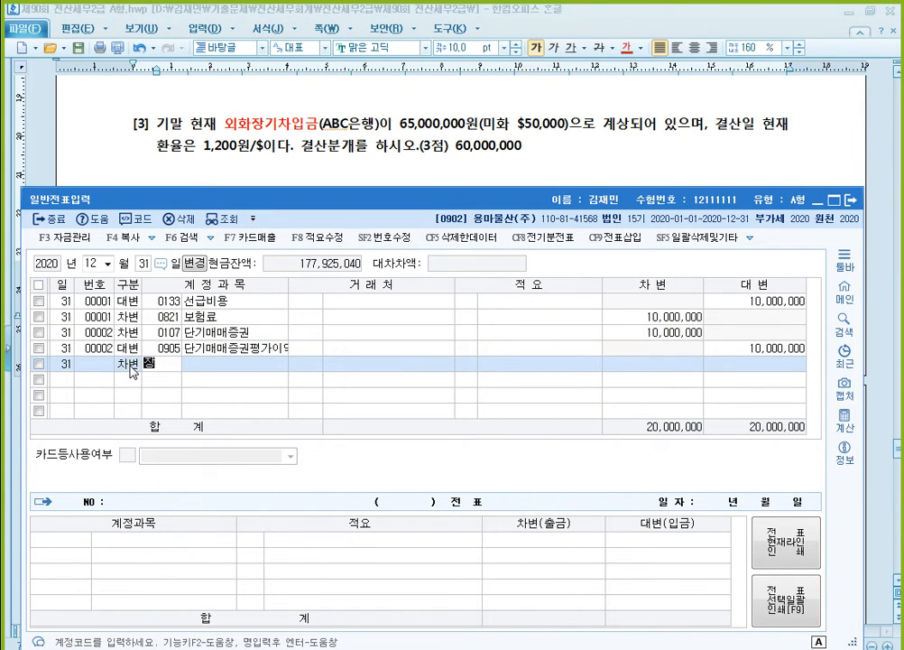
key("Return")
key("Return")
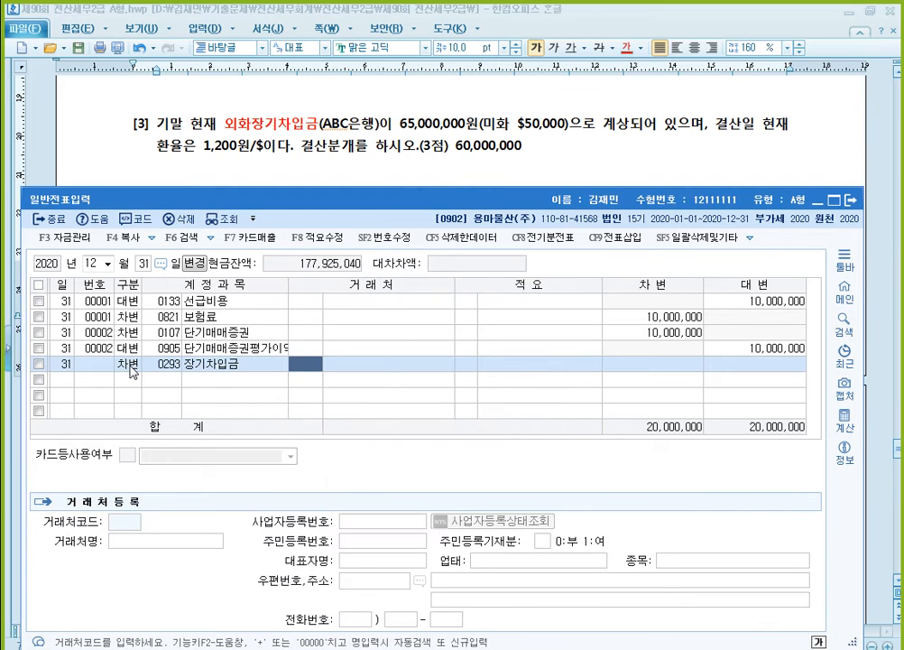
type("a")
key("Return")
key("Return")
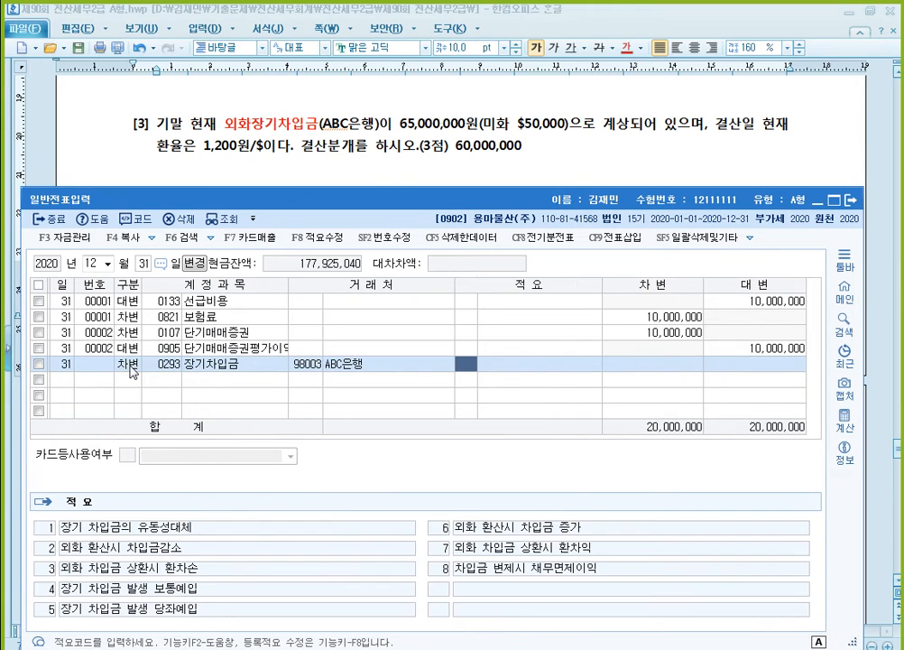
key("Return")
key("Return")
type("5000000")
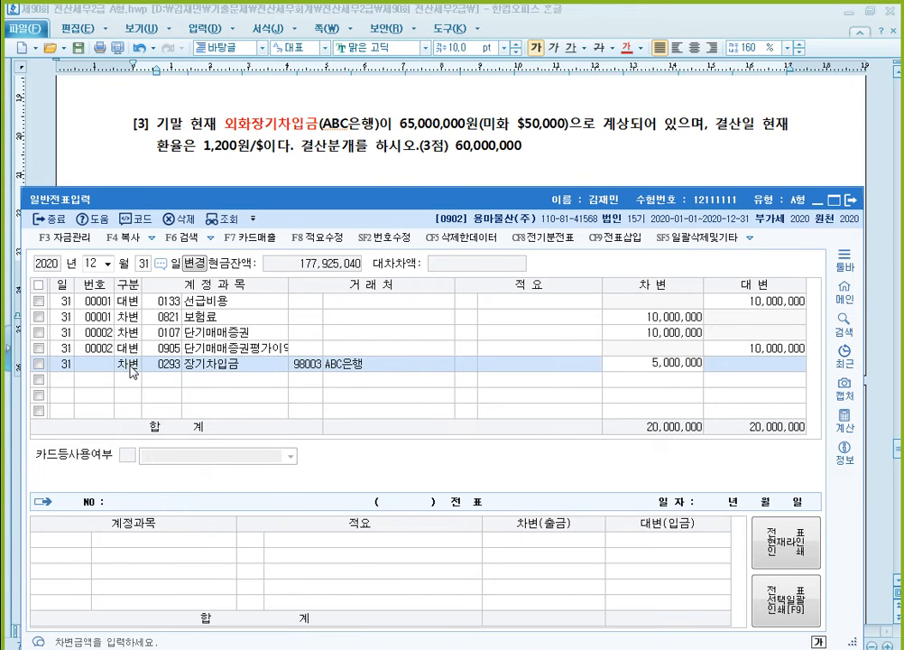
key("Return")
- Balance the ABC은행 loan entry with a credit line for 0910 외화환산이익 of 5,000,000
type("4")
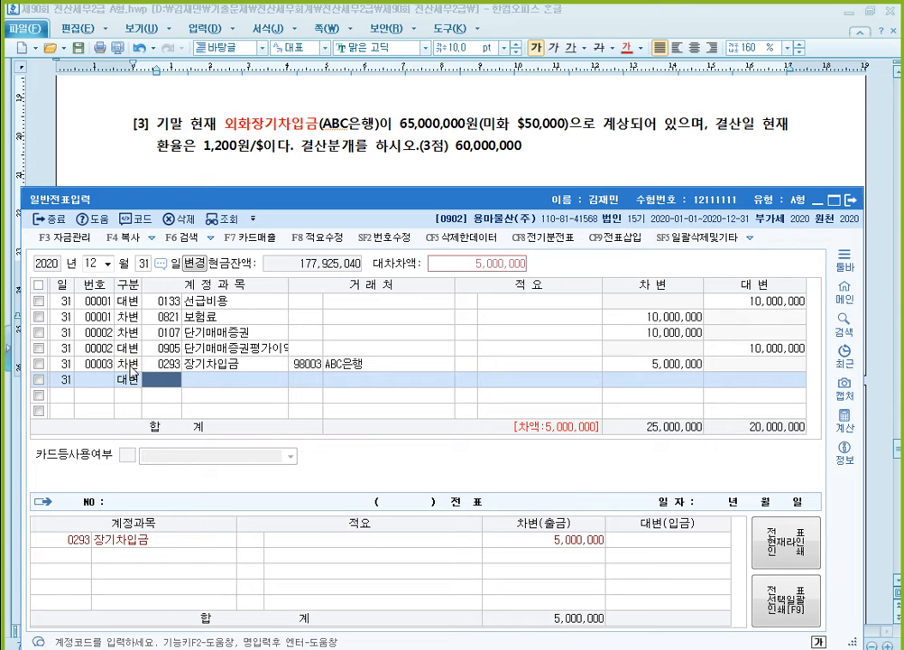
type("외화")
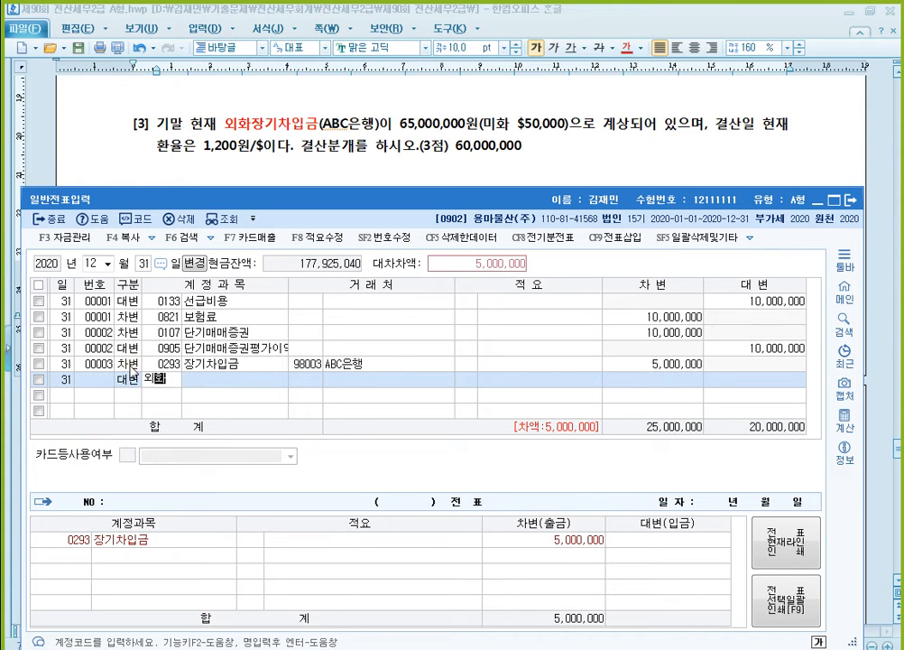
key("Return")
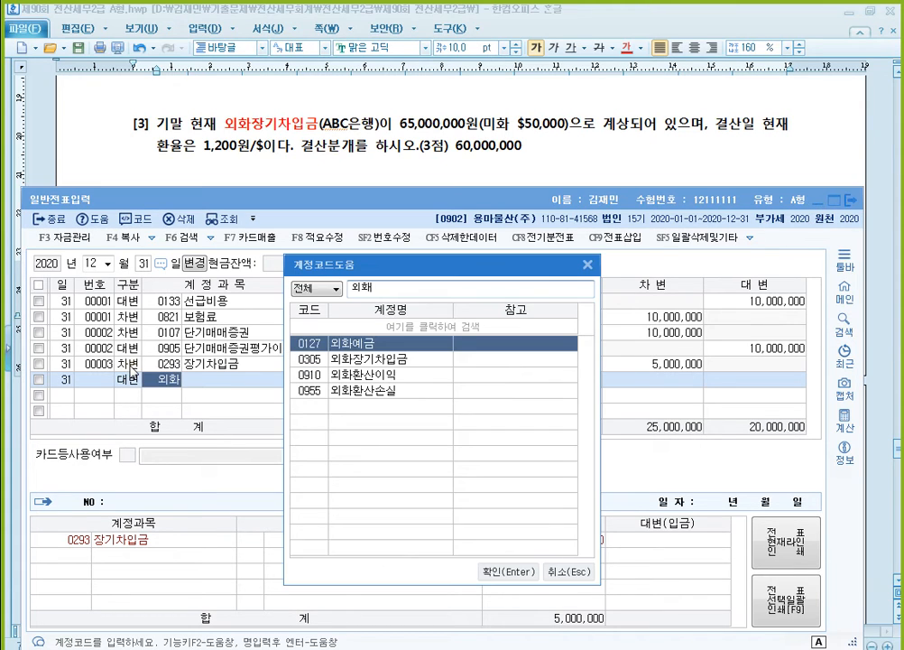
key("Down")
key("Down")
key("Return")
key("Return")
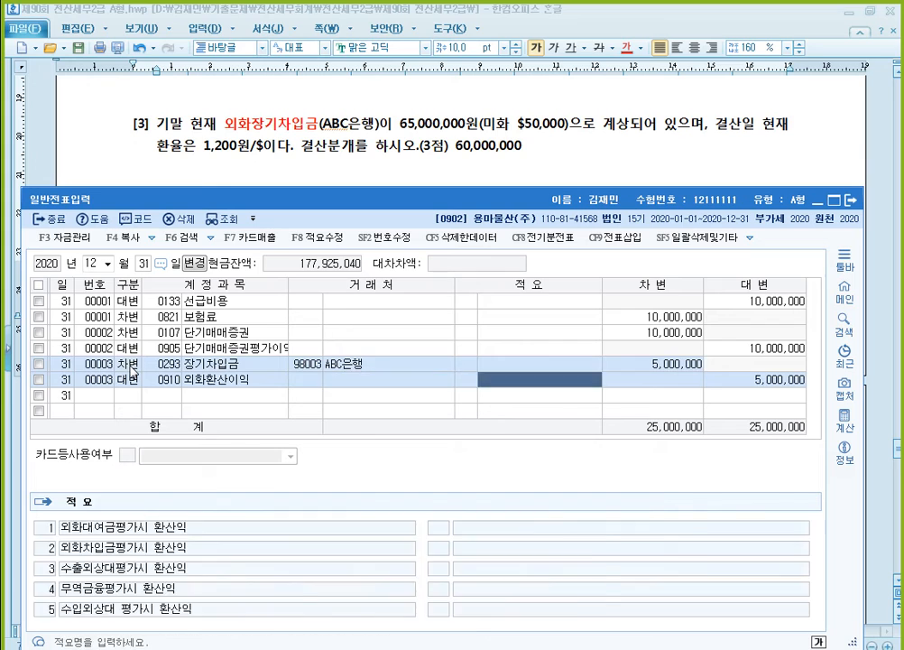
left_click(133, 371)
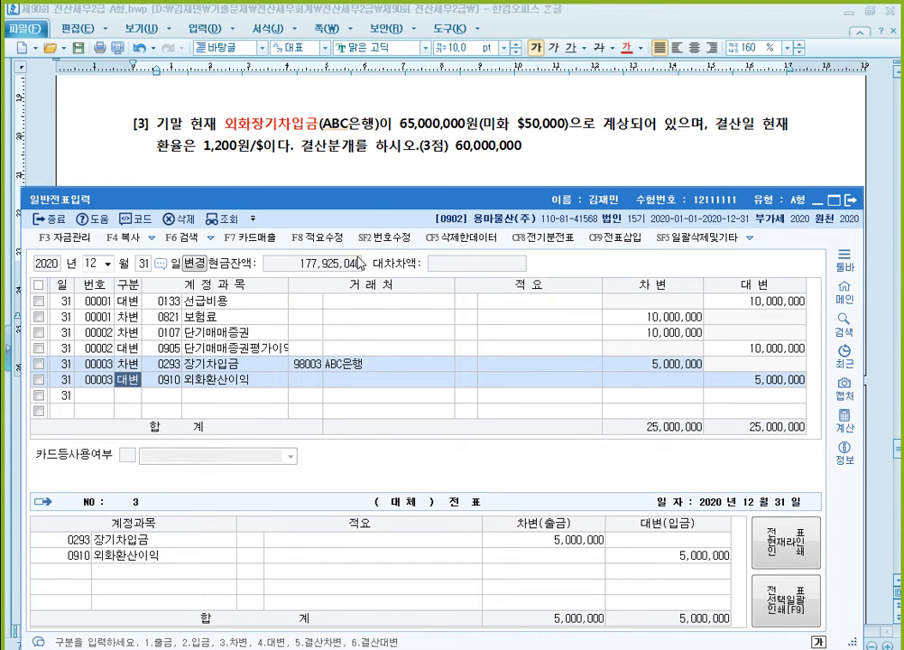
left_click(578, 159)
scroll(568, 180, "down", 2)
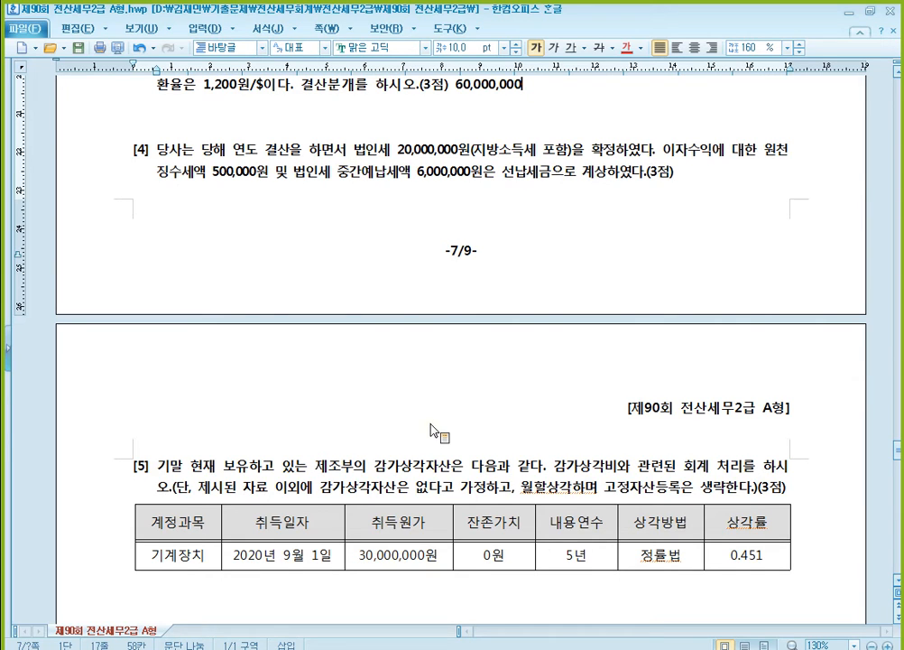
key("alt+Tab")
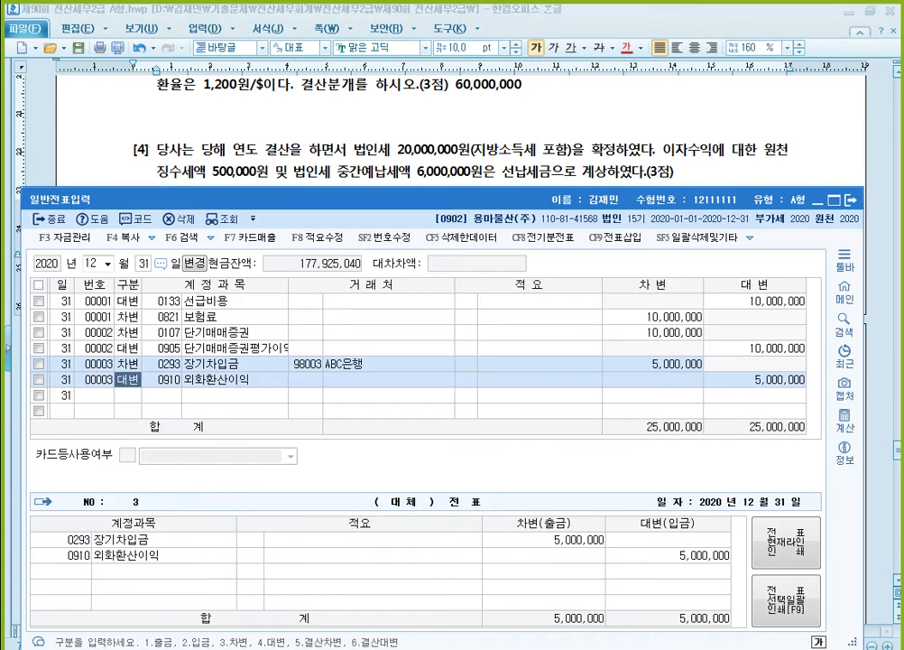
- Bring question [3] back into view and change the account of the ABC은행 debit line to 0305 외화장기차입금
left_click(312, 138)
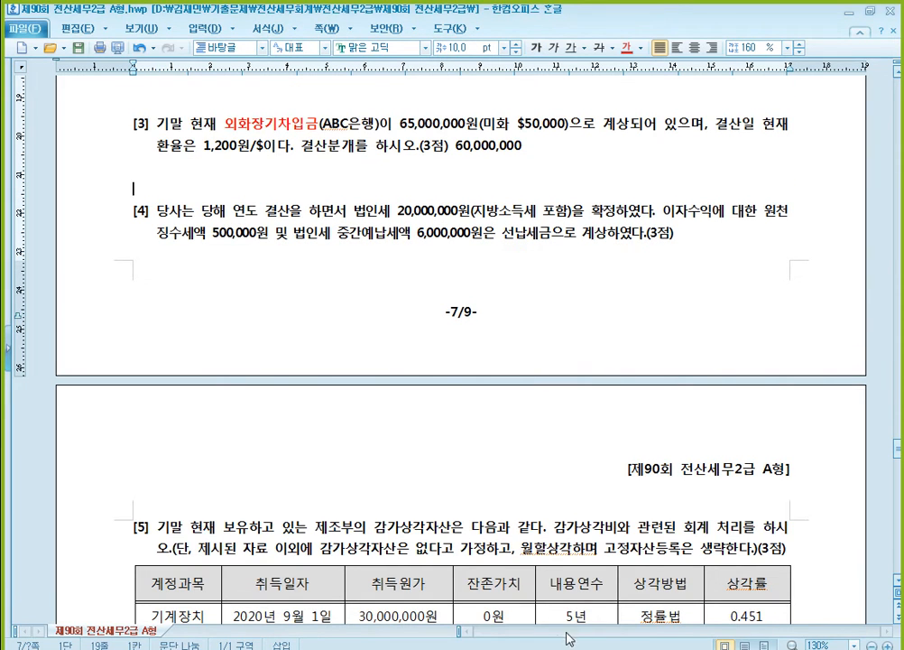
key("alt+Tab")
left_click(166, 364)
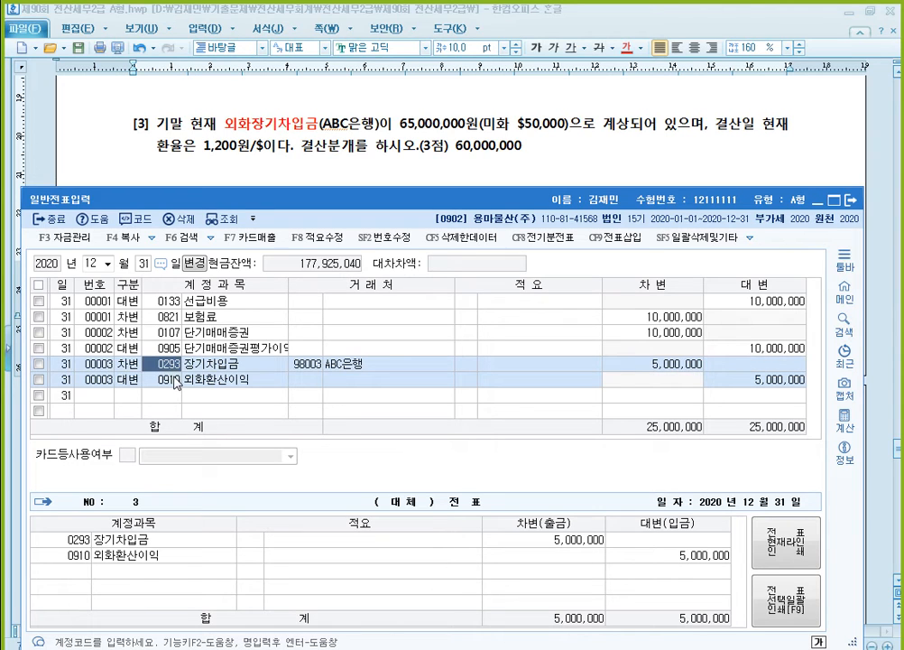
type("외화")
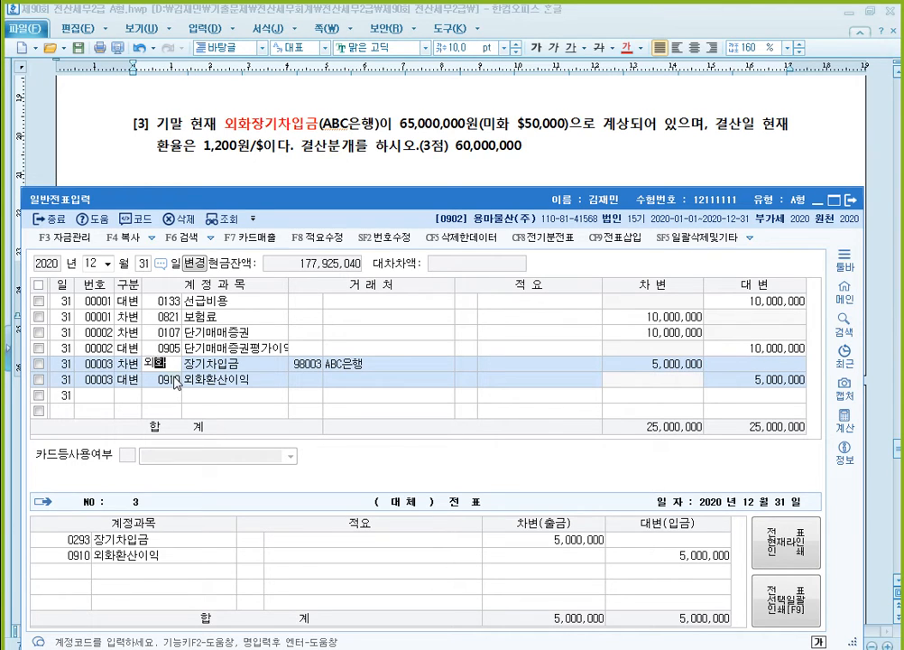
key("Return")
key("Down")
key("Return")
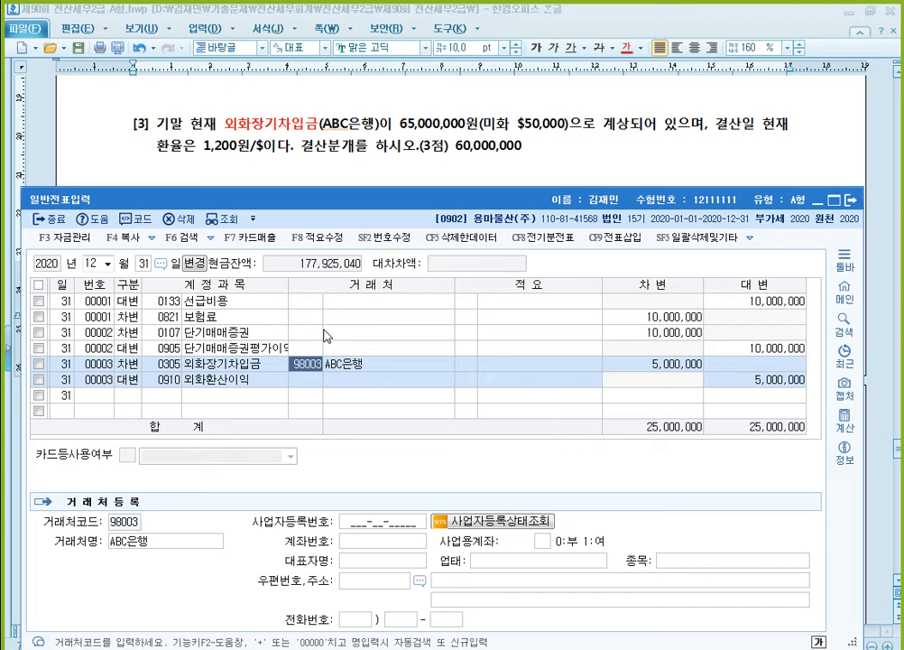
- Return to the exam document and examine question [4] on corporate tax and question [5]'s depreciation table for 기계장치
left_click(204, 361)
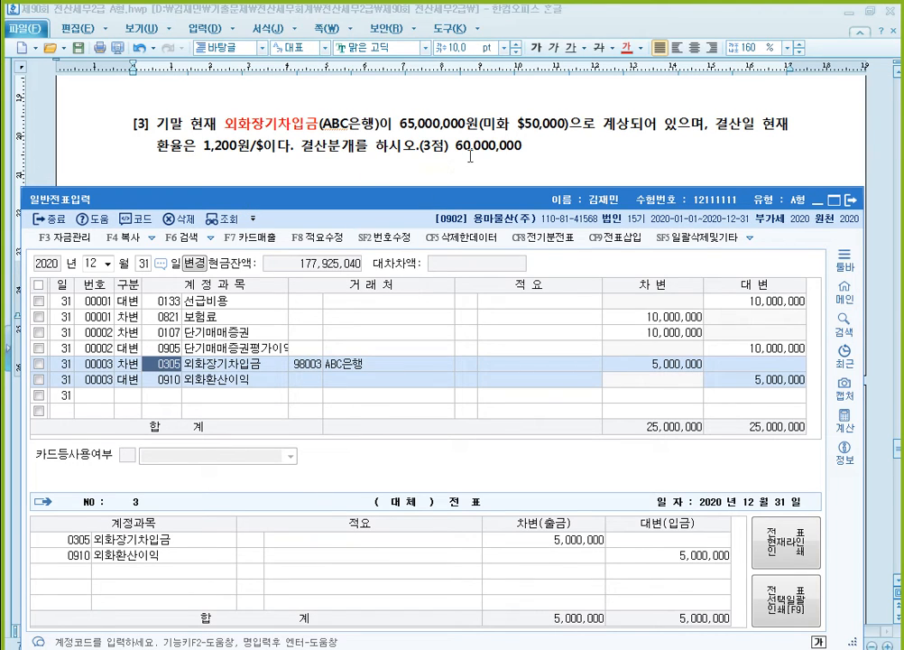
left_click(146, 397)
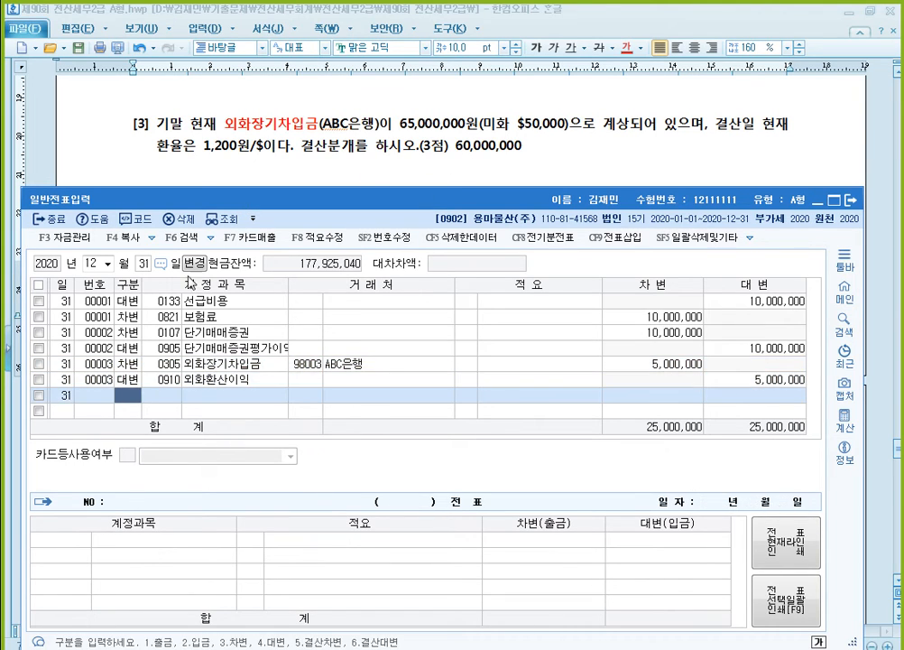
left_click(401, 166)
scroll(424, 180, "down", 3)
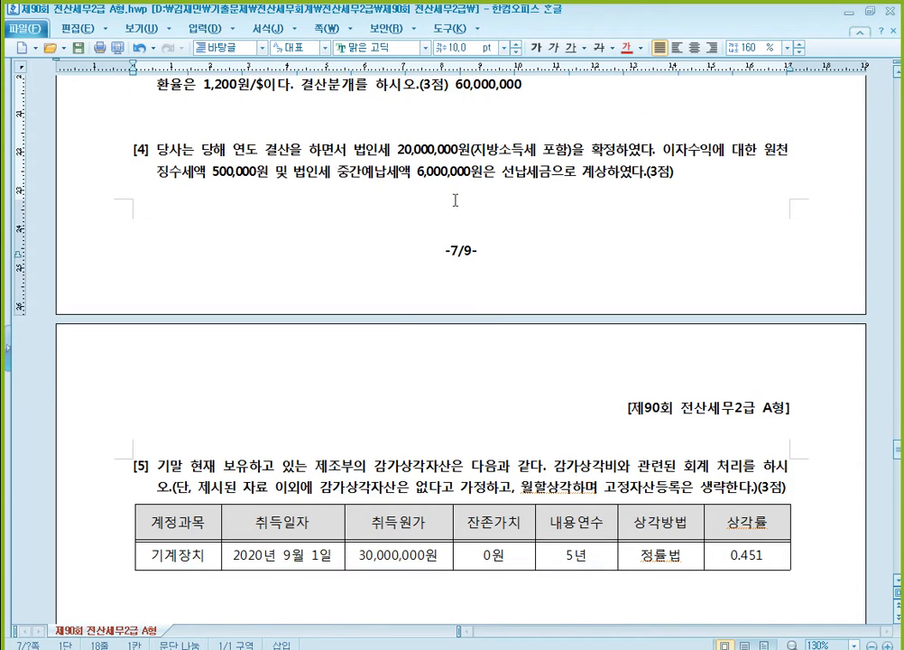
scroll(341, 151, "up", 1)
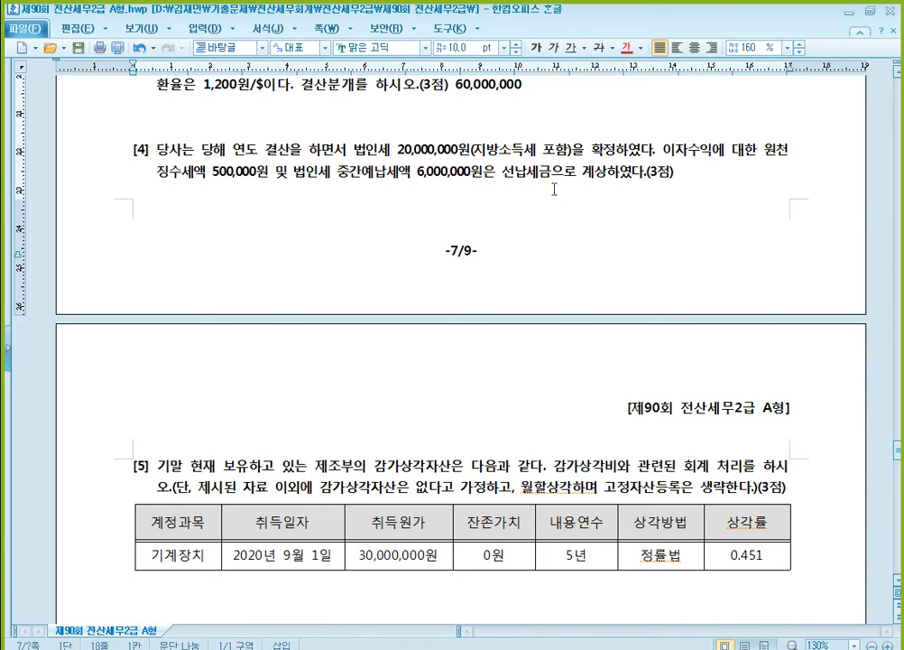
scroll(554, 197, "down", 1)
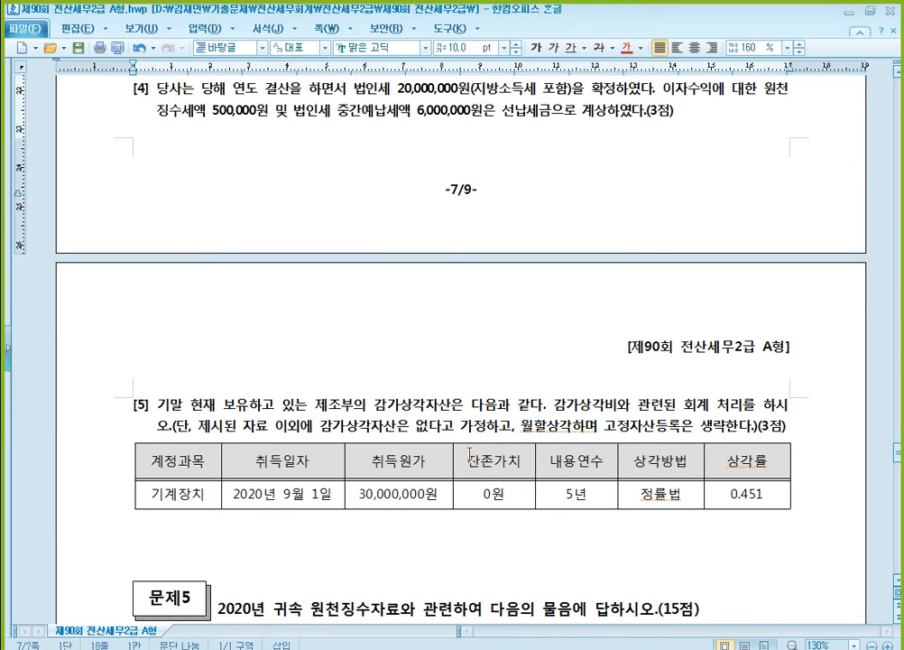
scroll(469, 454, "down", 1)
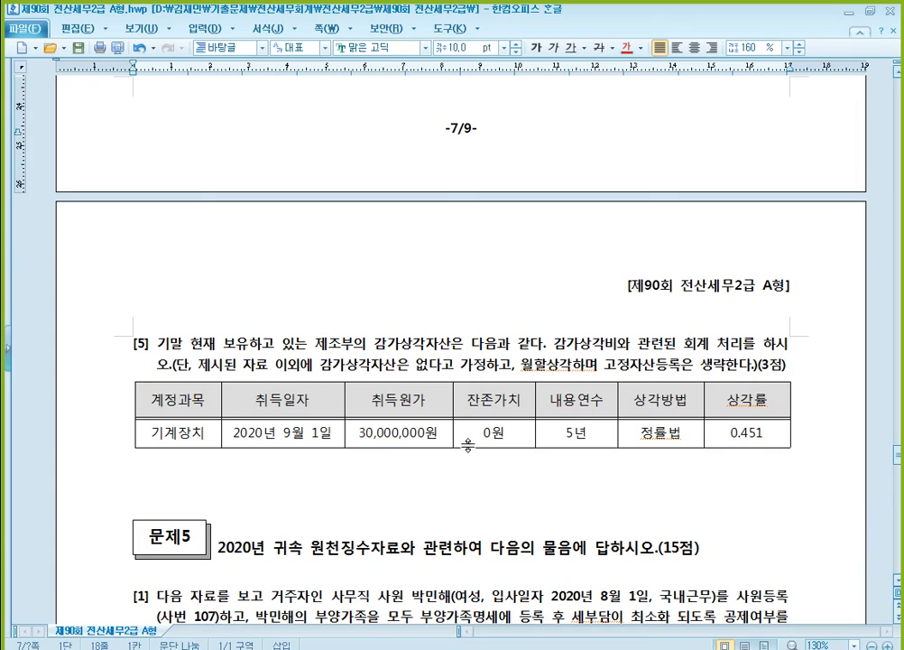
scroll(466, 427, "up", 1)
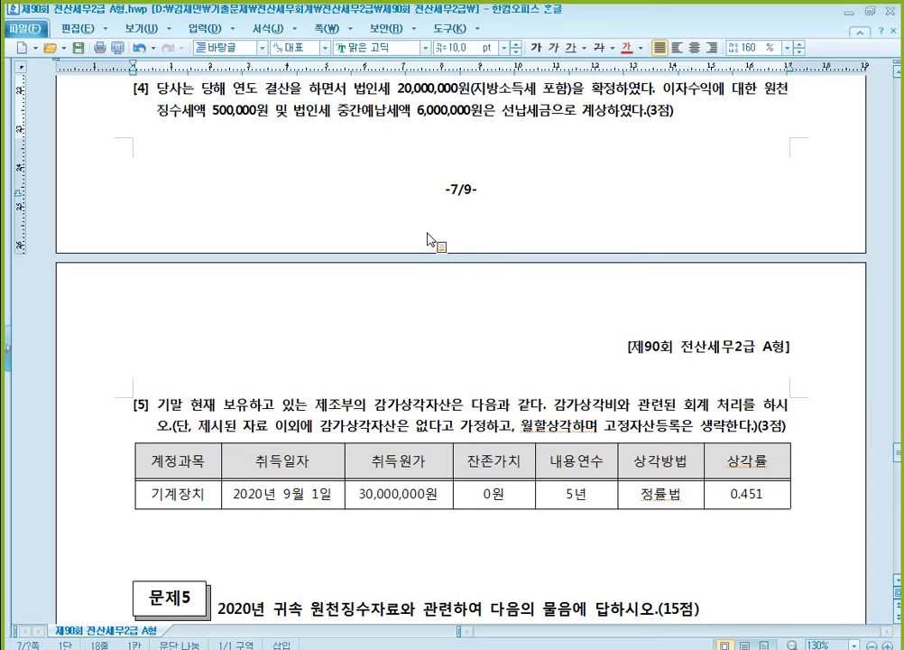
scroll(428, 229, "up", 1)
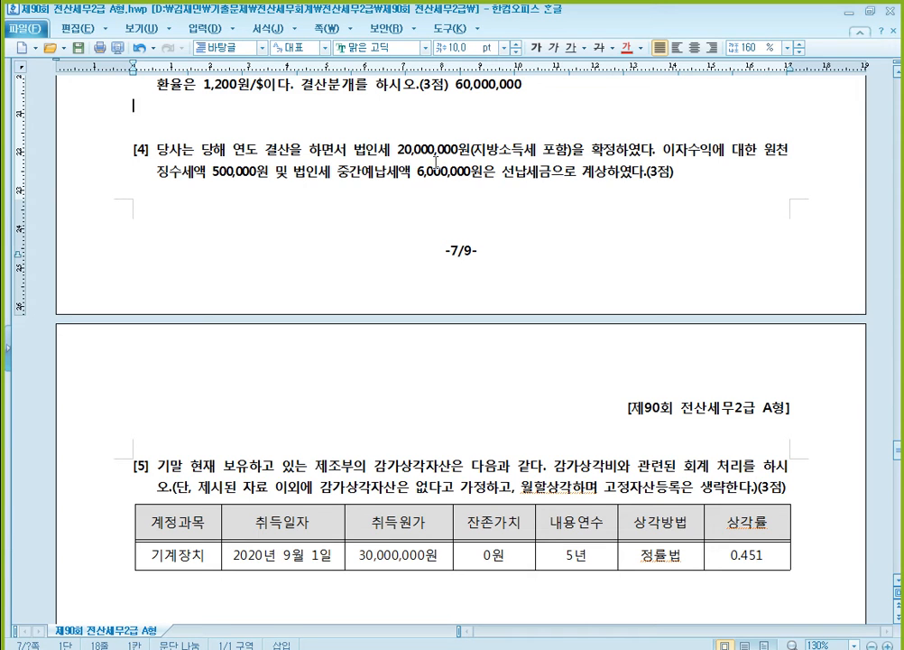
scroll(462, 247, "down", 3)
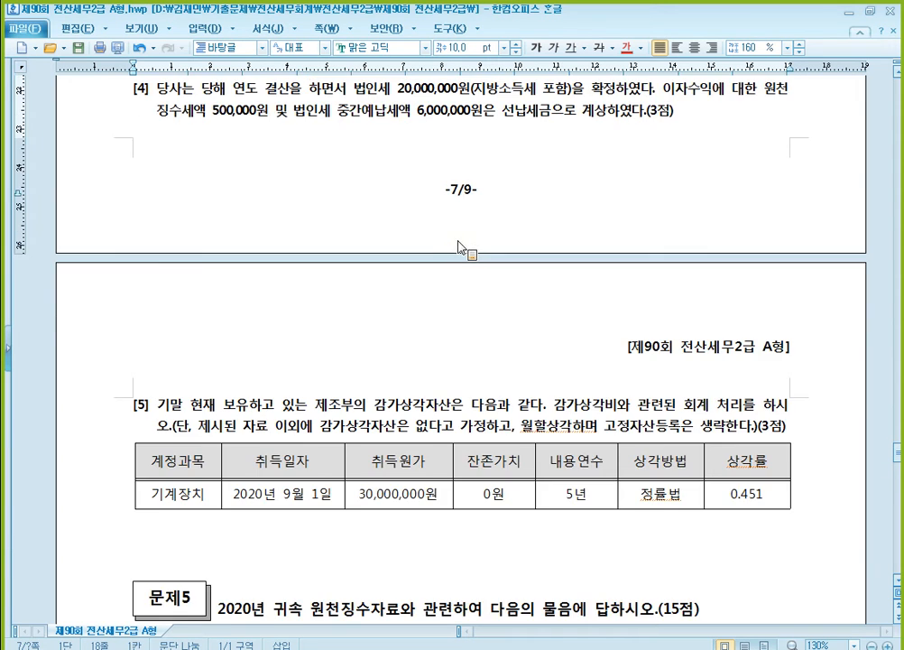
scroll(462, 246, "down", 1)
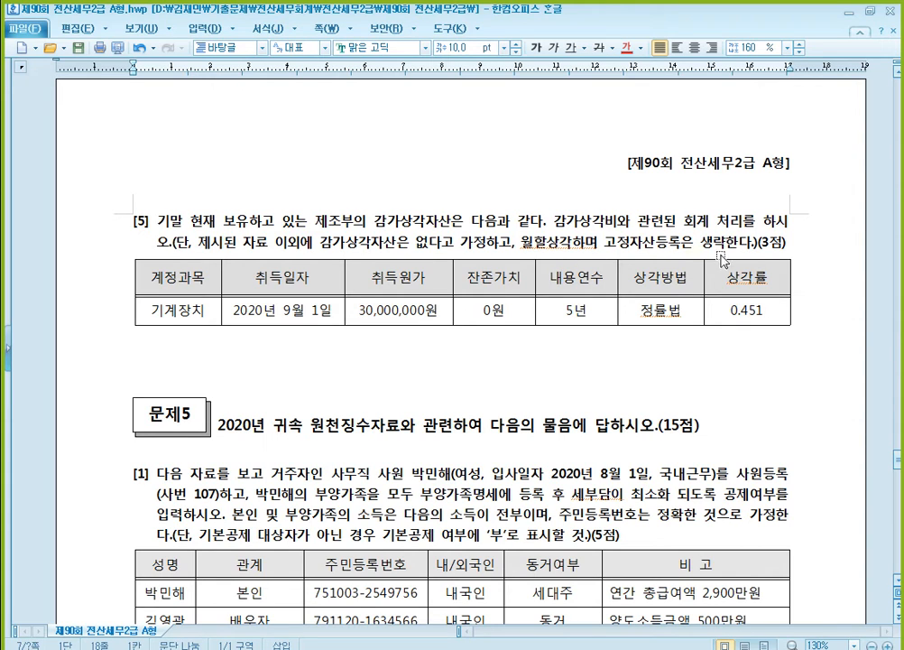
left_click(191, 310)
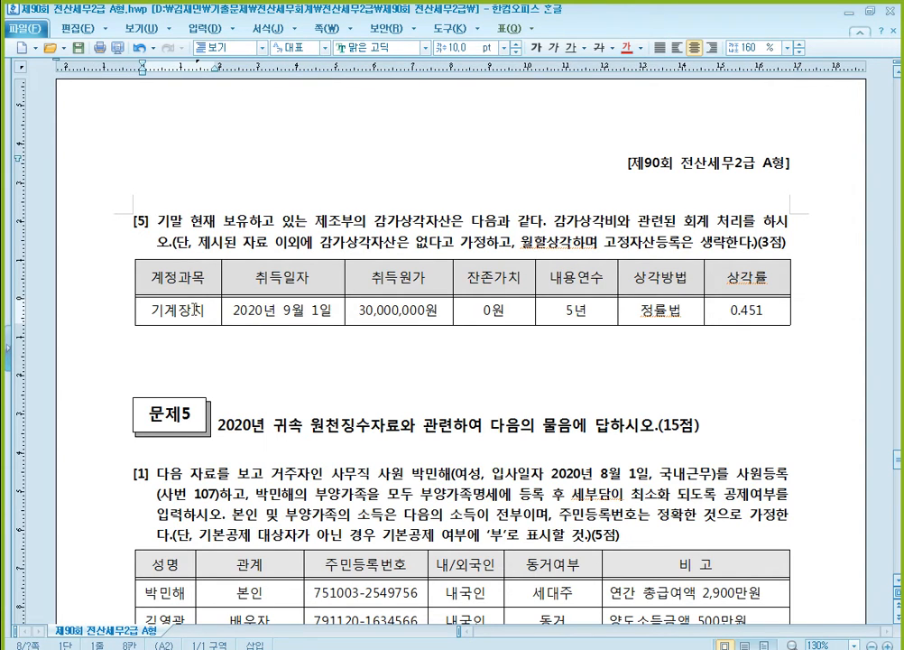
left_click(307, 310)
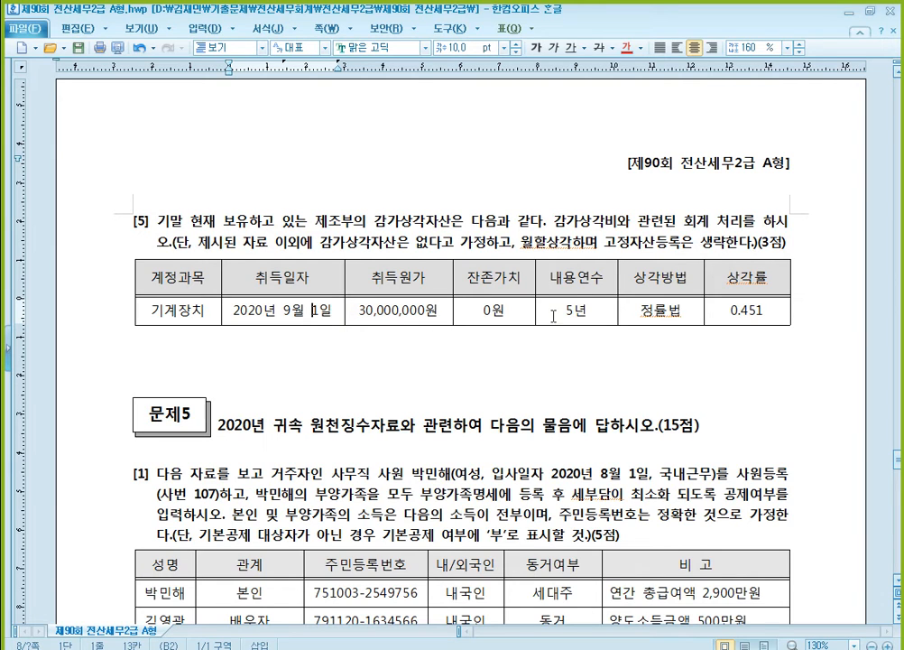
left_click(678, 310)
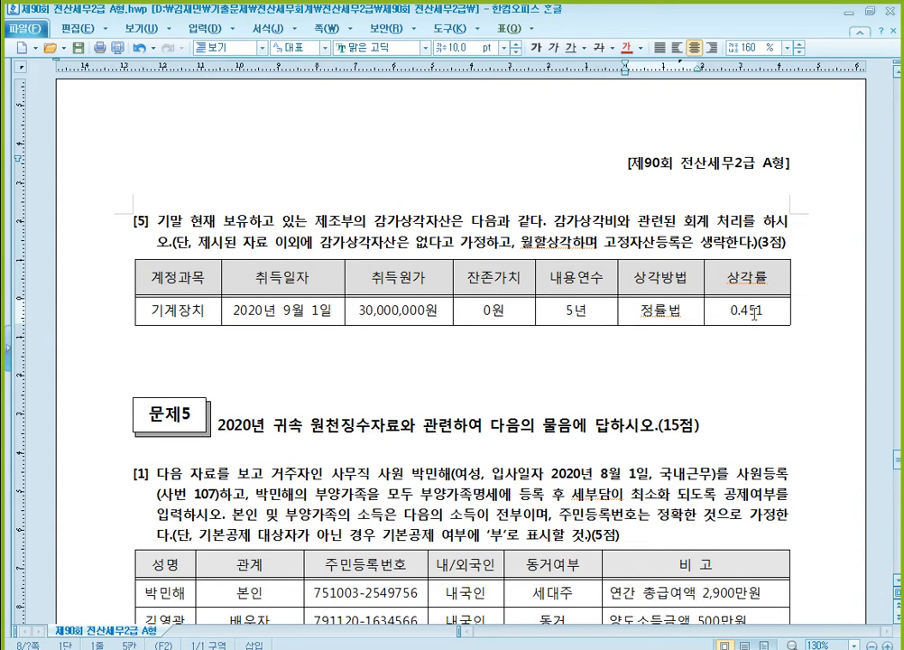
- Write the depreciation calculation "30,000,000 X 0.451 = 13,530,000 X 4/12 = 4,510,000" below question [5]'s table
left_click(434, 353)
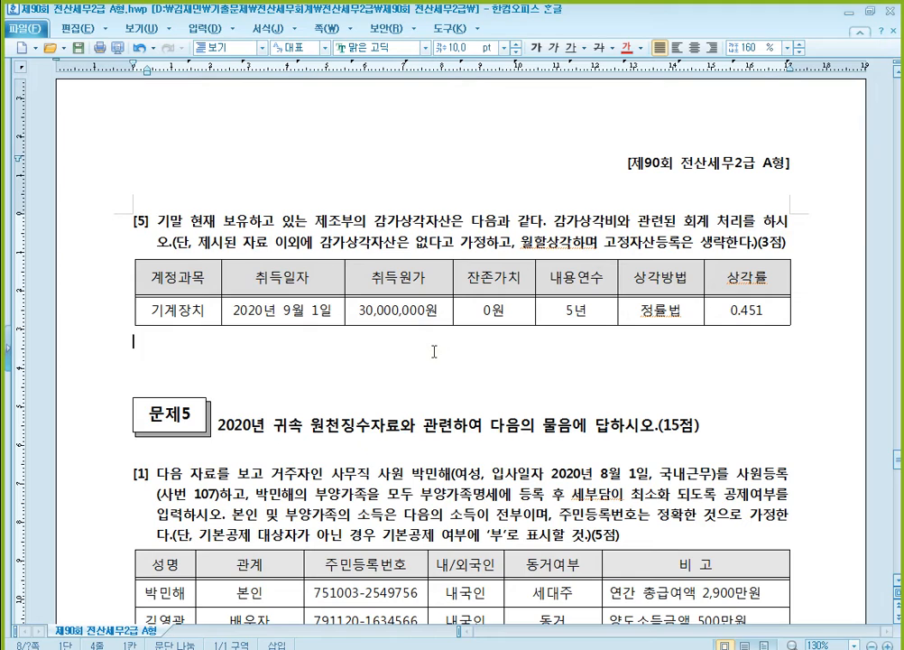
type("30,000,00")
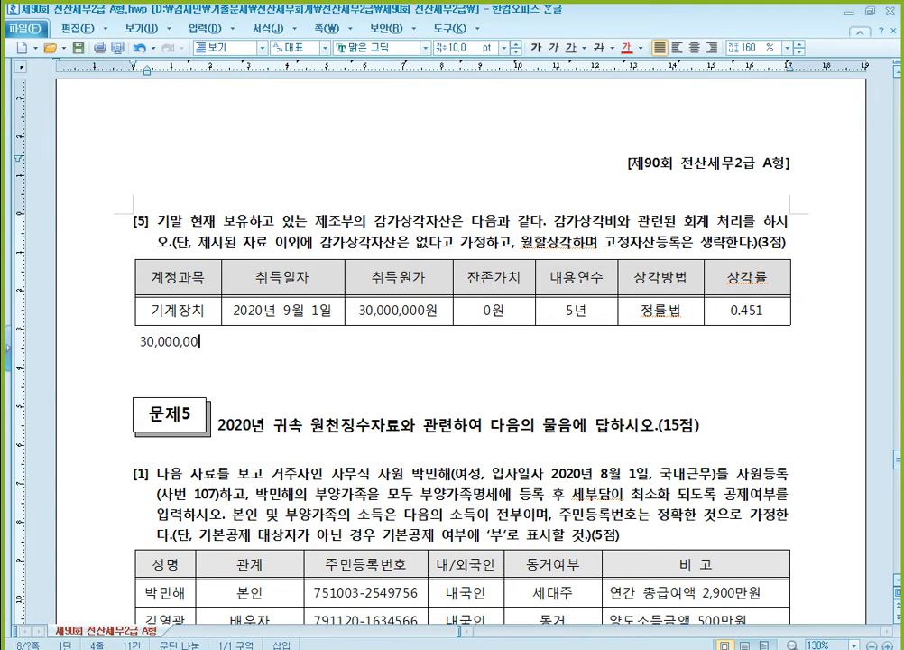
type("0 X 0.451 =")
type("13")
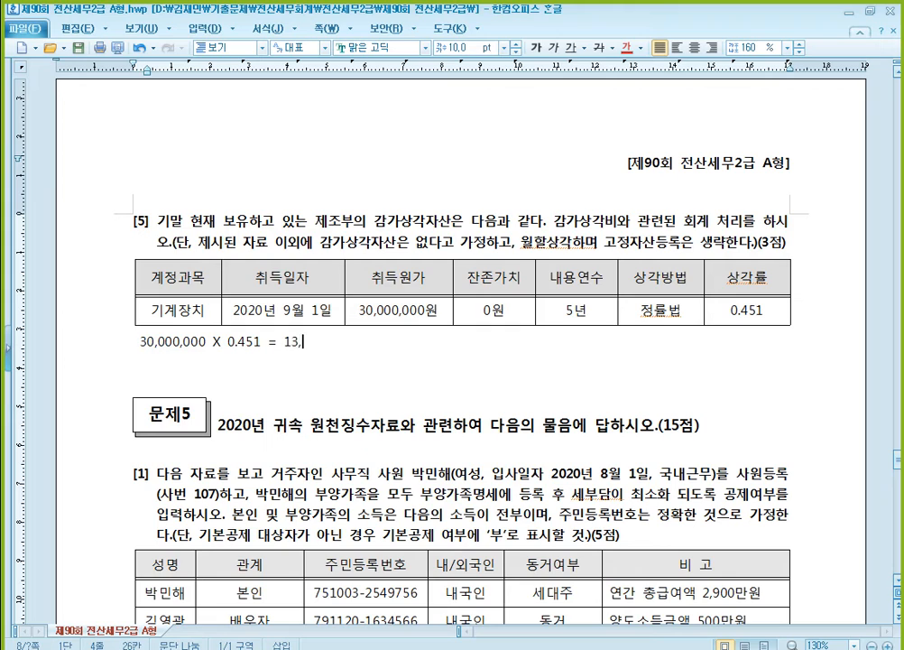
type(",530,000 X 4/12 = ")
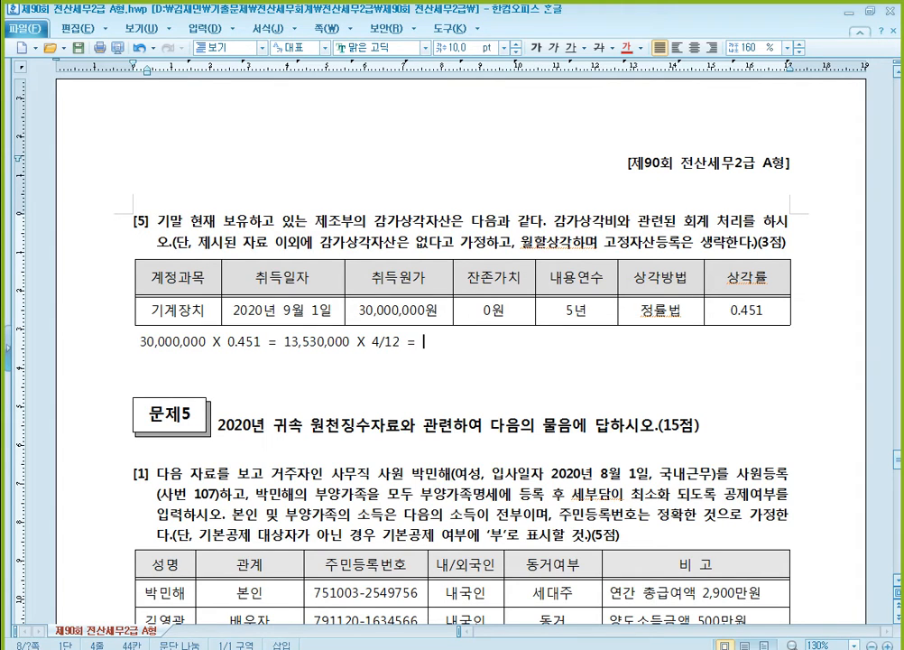
type("4,510,000")
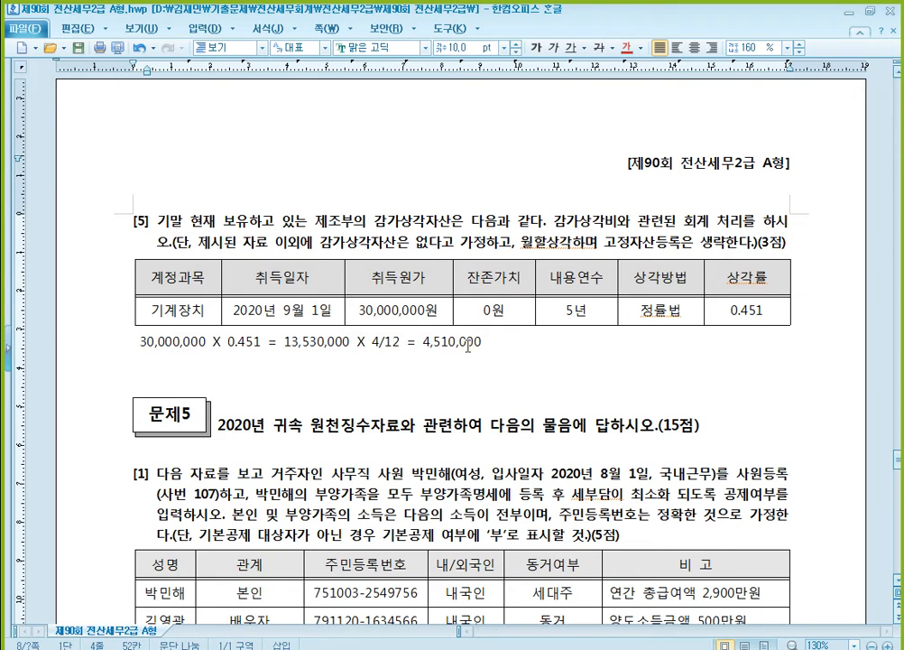
left_click(492, 315)
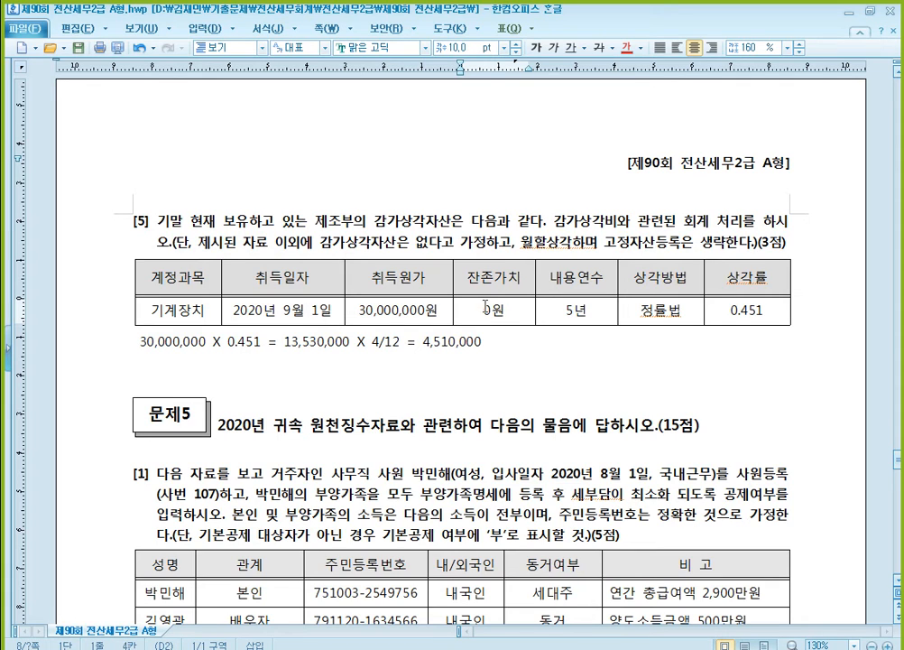
left_click(501, 313)
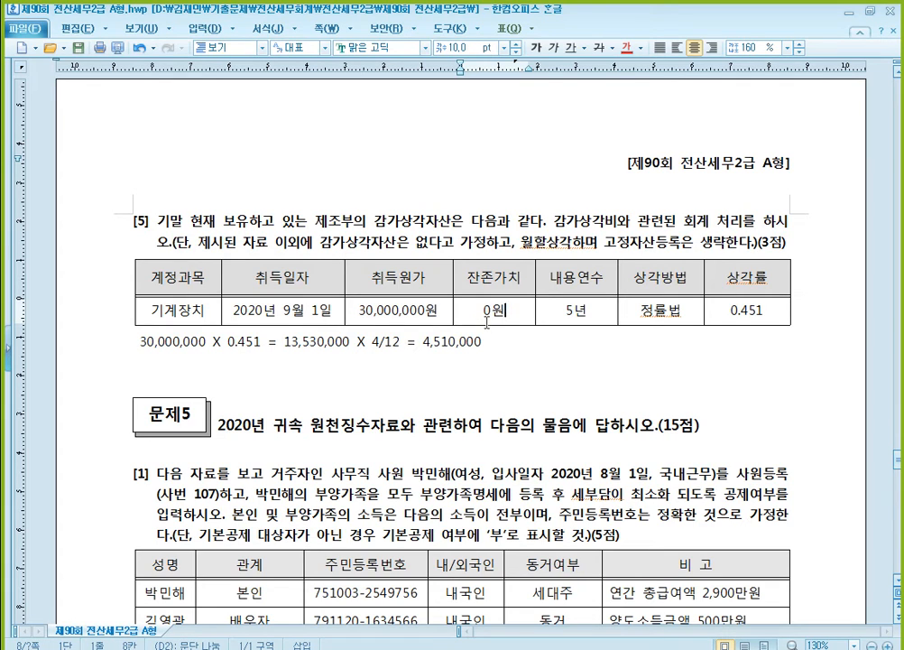
left_click(322, 348)
left_click(322, 348)
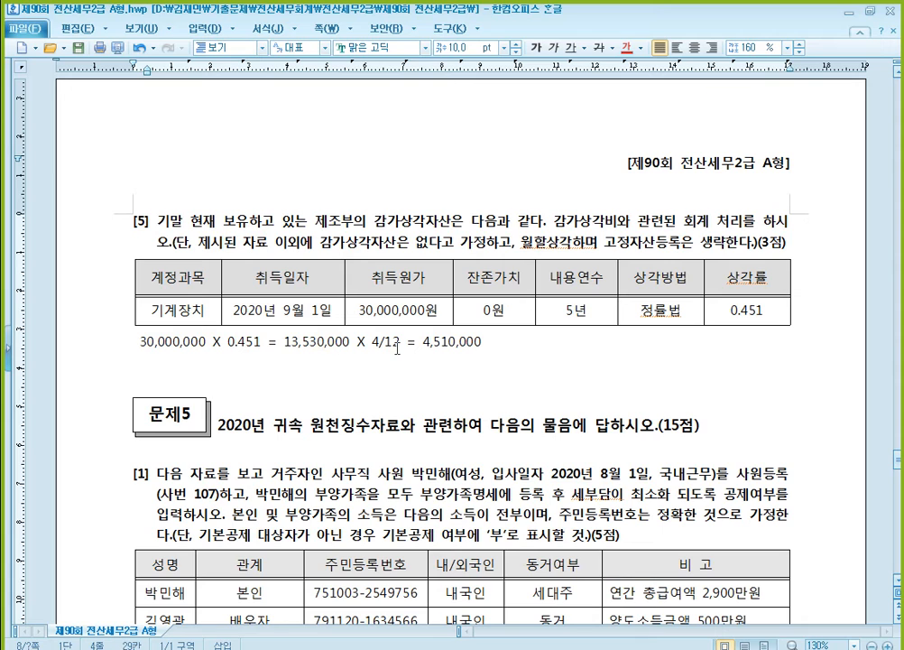
left_click(398, 347)
left_click(454, 346)
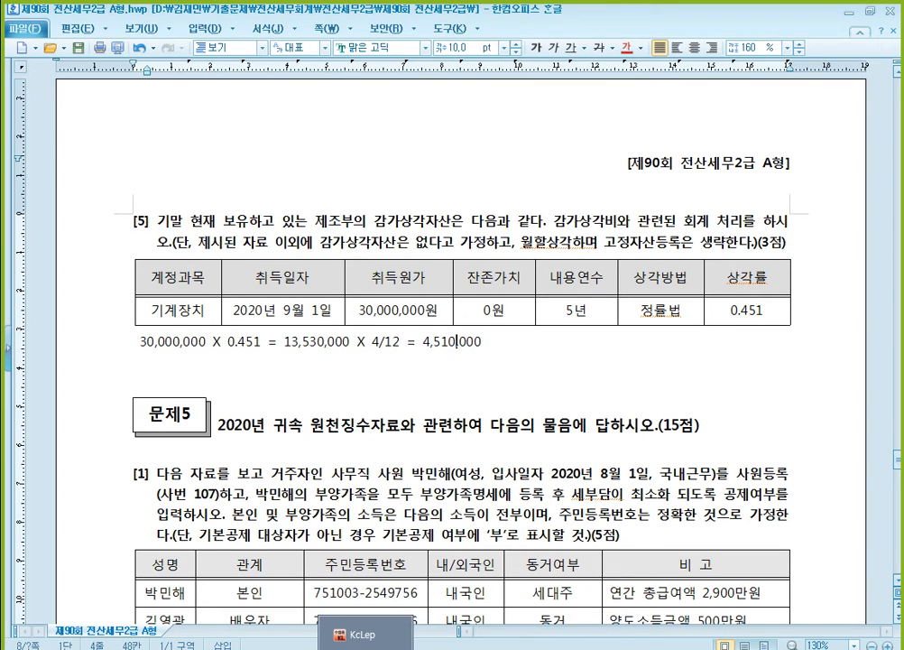
- Switch to KcLep and register an asset under 0206 기계장치 in 고정자산등록 with code 000001, name 1 and acquisition date 2020-09-01
left_click(509, 636)
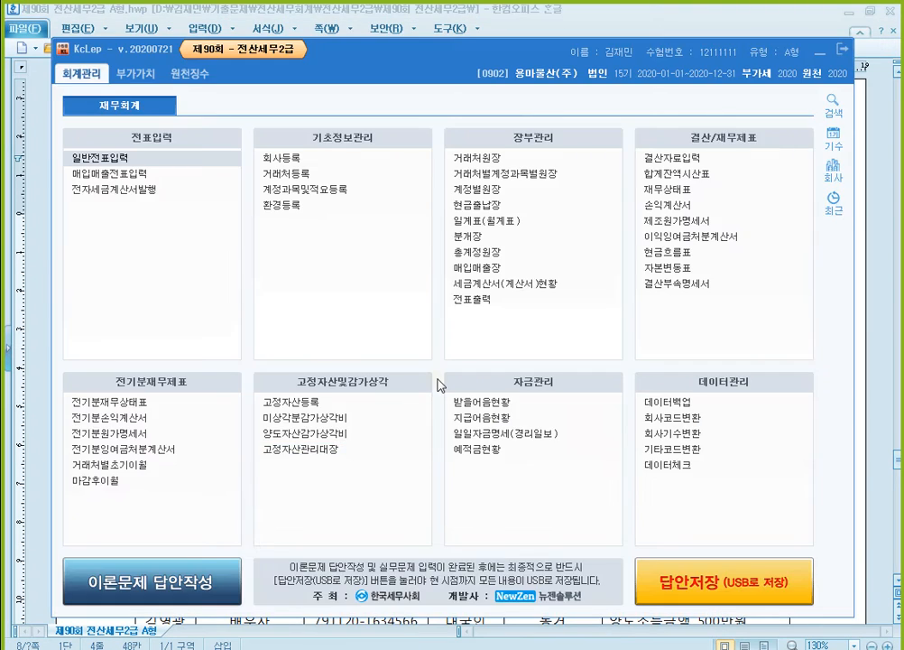
left_click(377, 403)
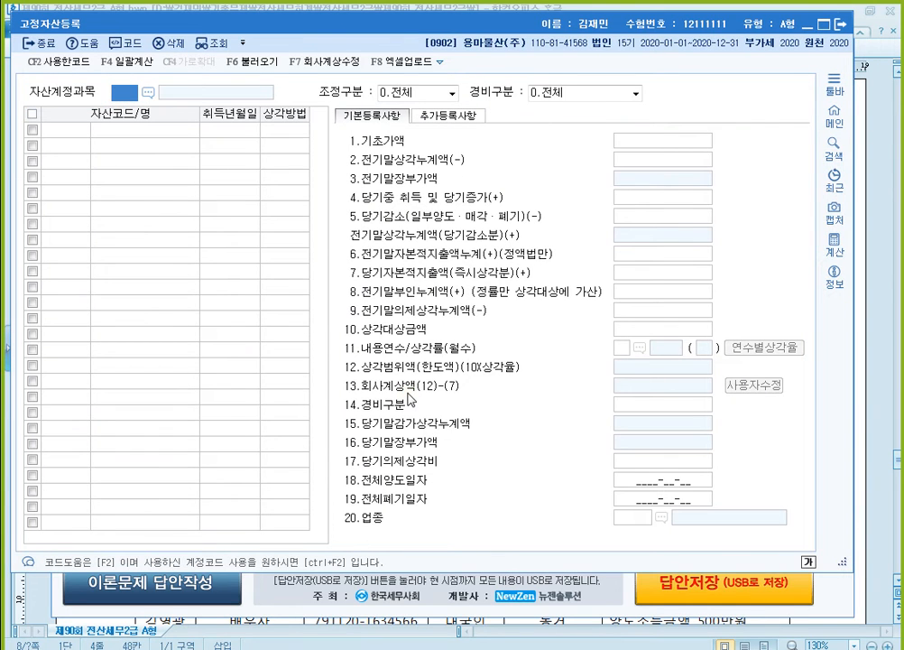
type("0206")
key("Return")
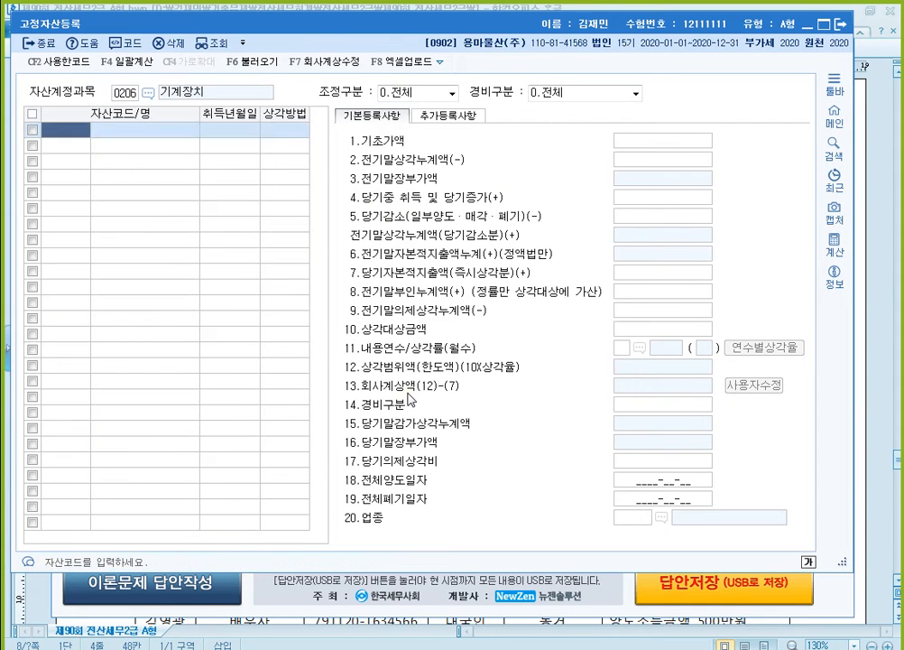
type("1")
key("Return")
type("1")
key("Return")
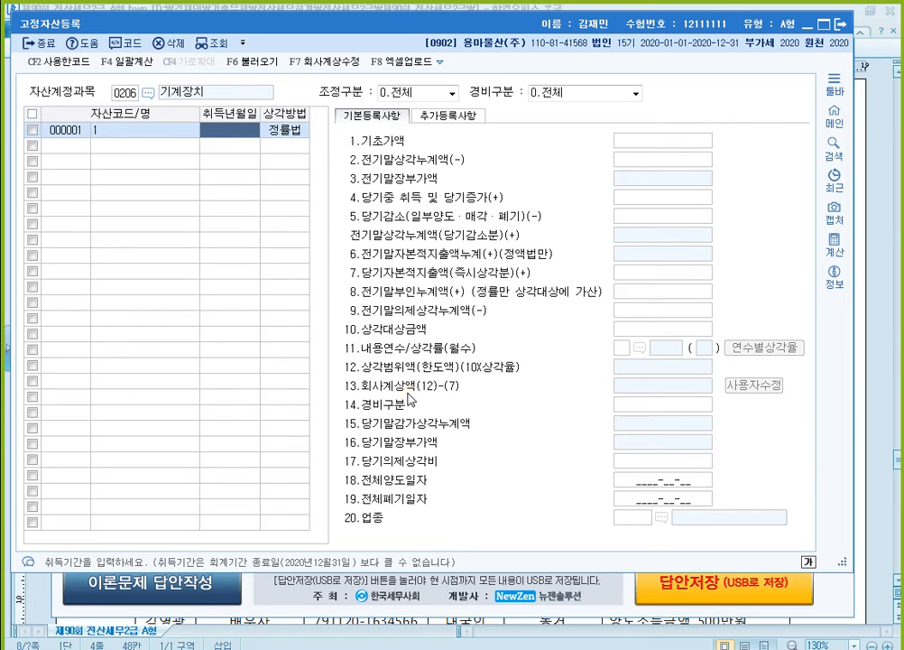
type("2020-09-0")
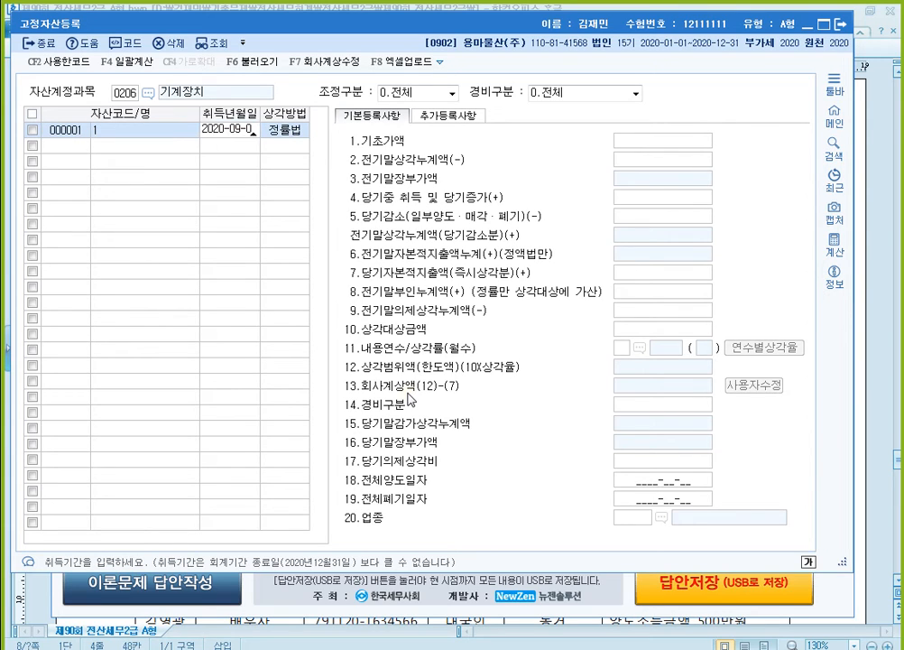
type("1")
key("Return")
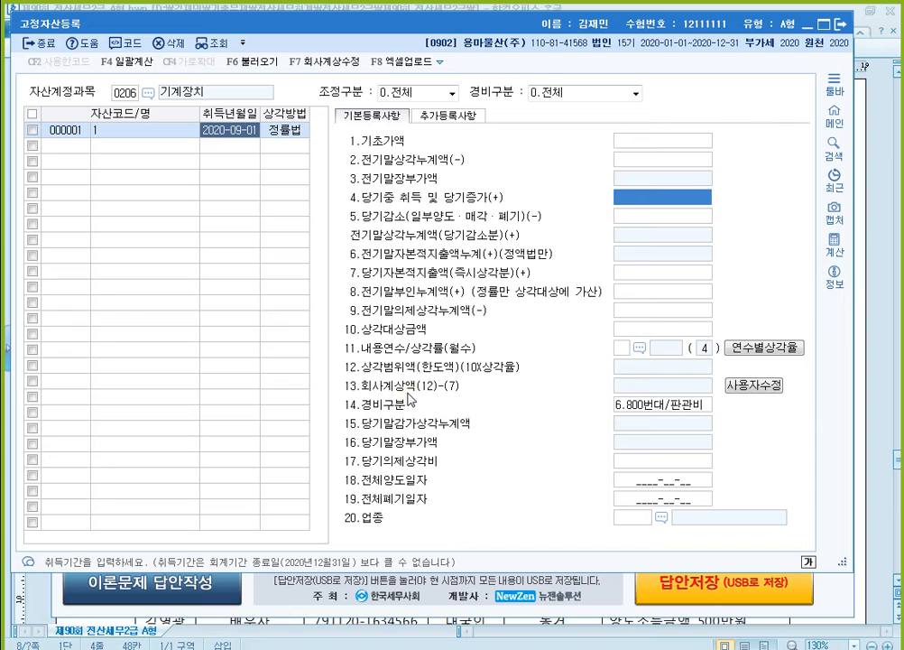
- Set the machine asset's current-year acquisition to 30,000,000 and its useful life to 5 years
type("30000000")
key("Return")
key("Return")
key("Return")
key("Return")
key("Return")
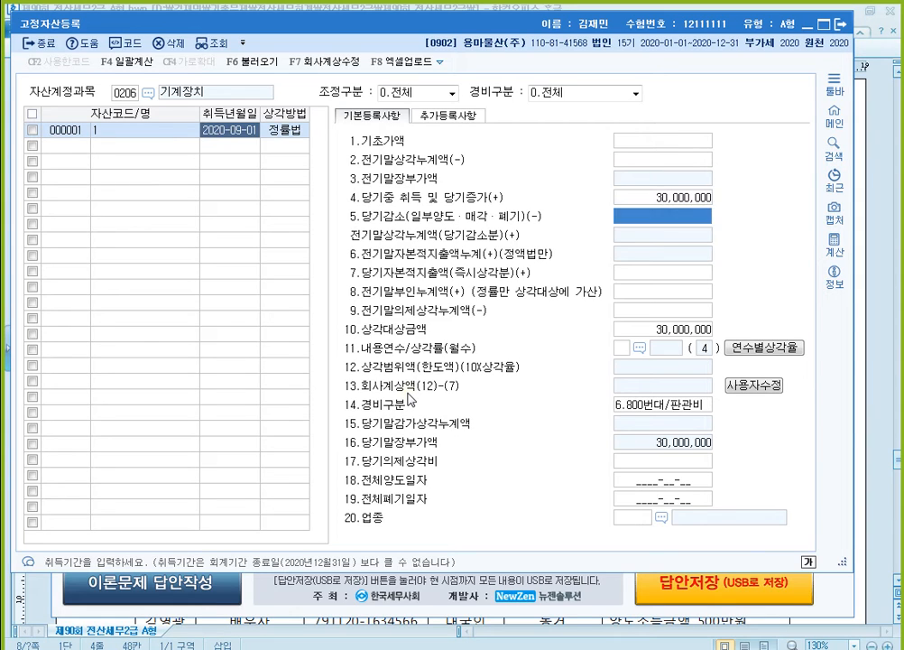
type("5")
key("Return")
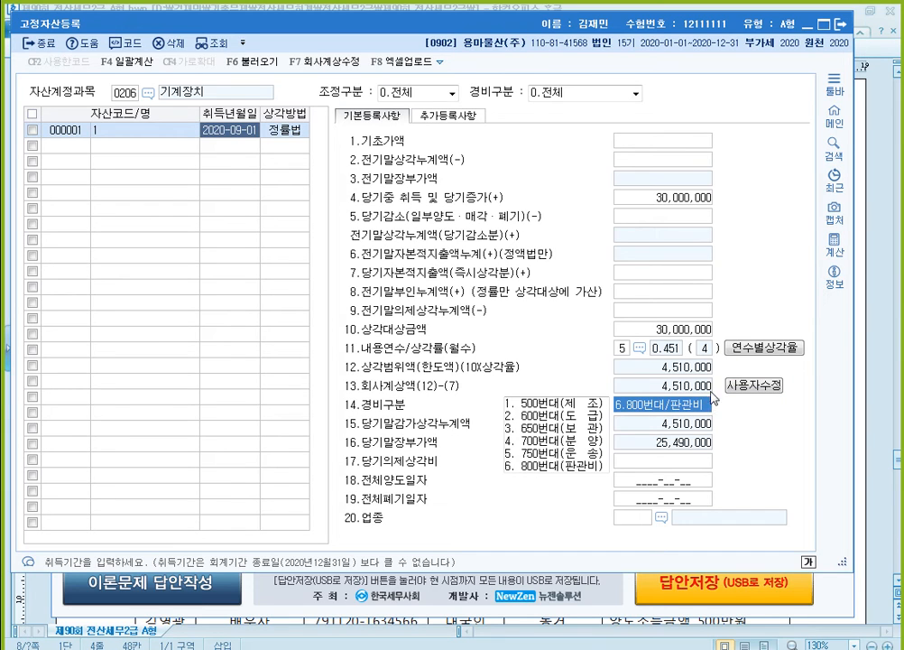
- Outline the 13.회사계상액 row in red with the screen pen and clear the drawing
key("F12")
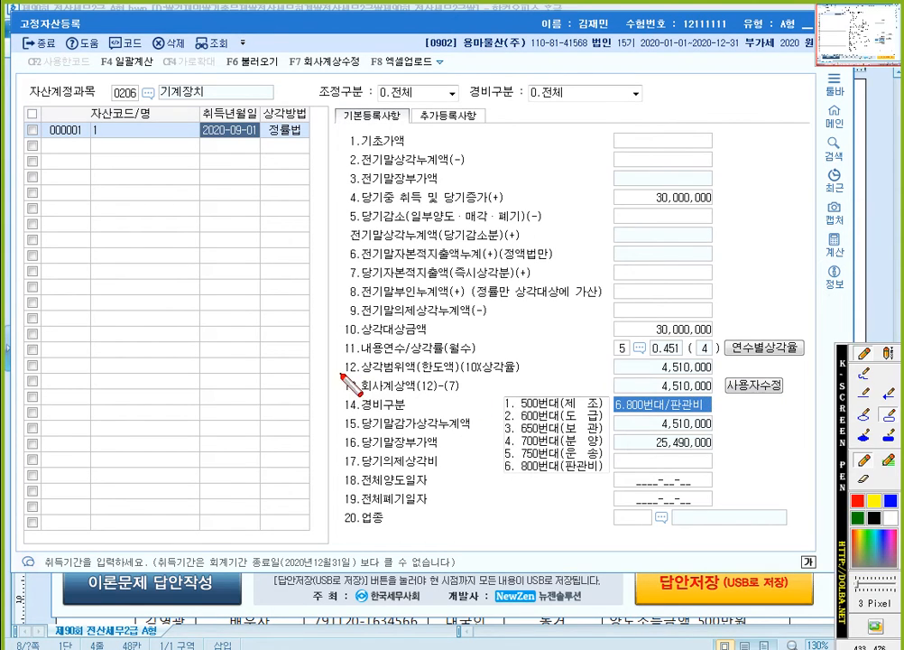
left_click_drag(341, 372, 717, 397)
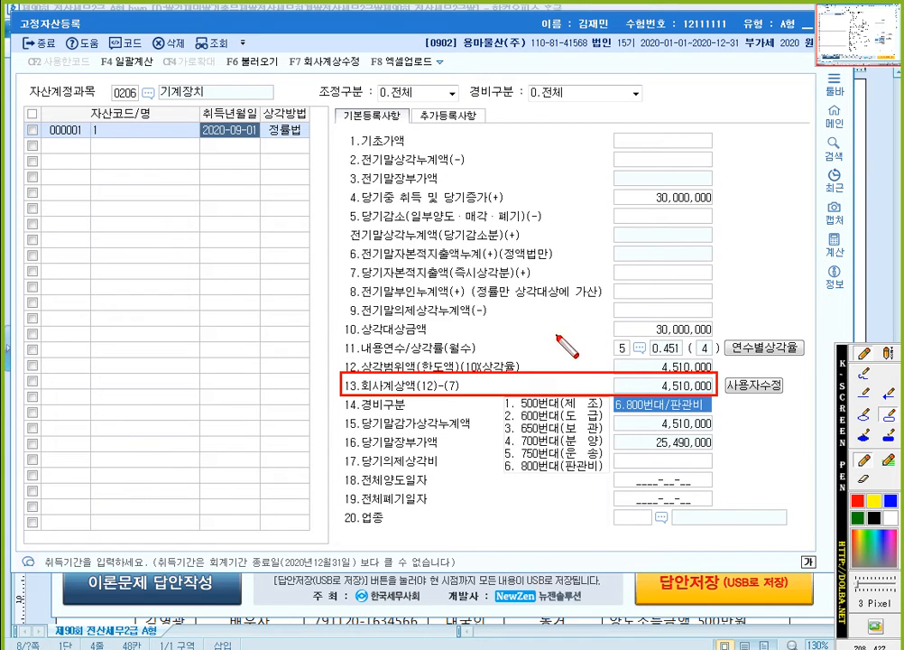
key("Escape")
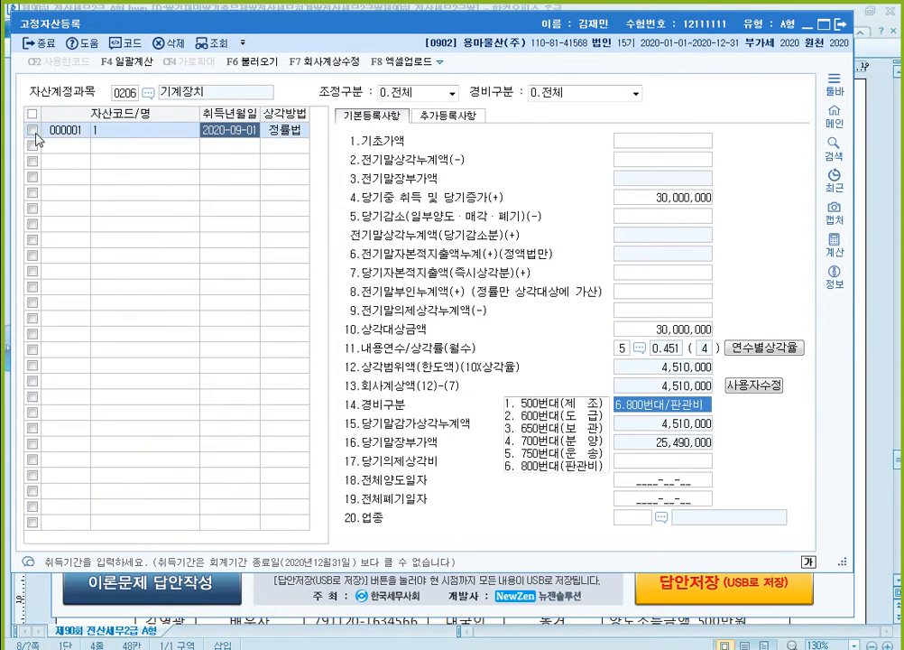
- Delete the registered 기계장치 asset and switch back to the exam document
left_click(32, 132)
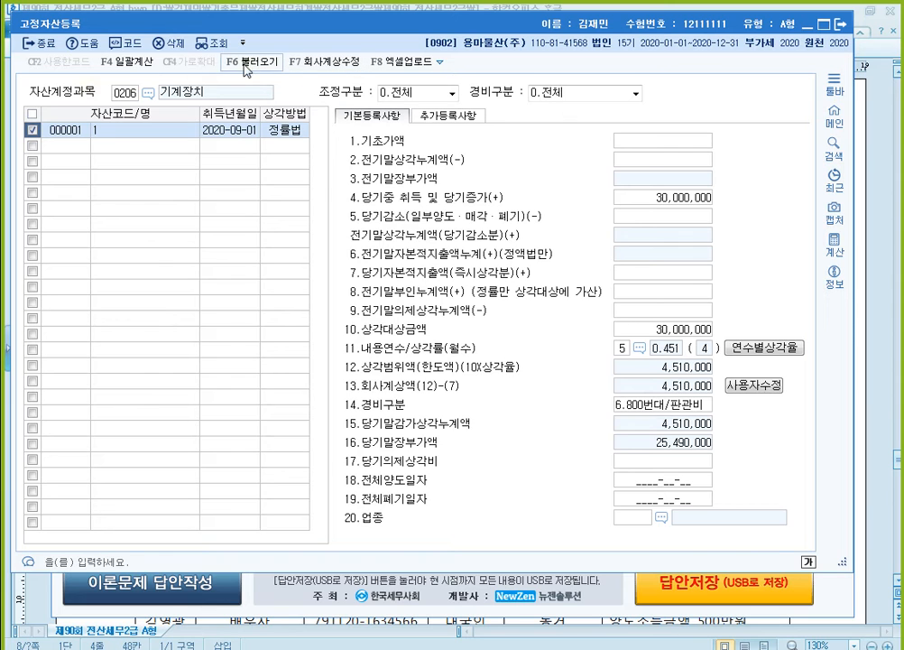
left_click(182, 50)
left_click(431, 317)
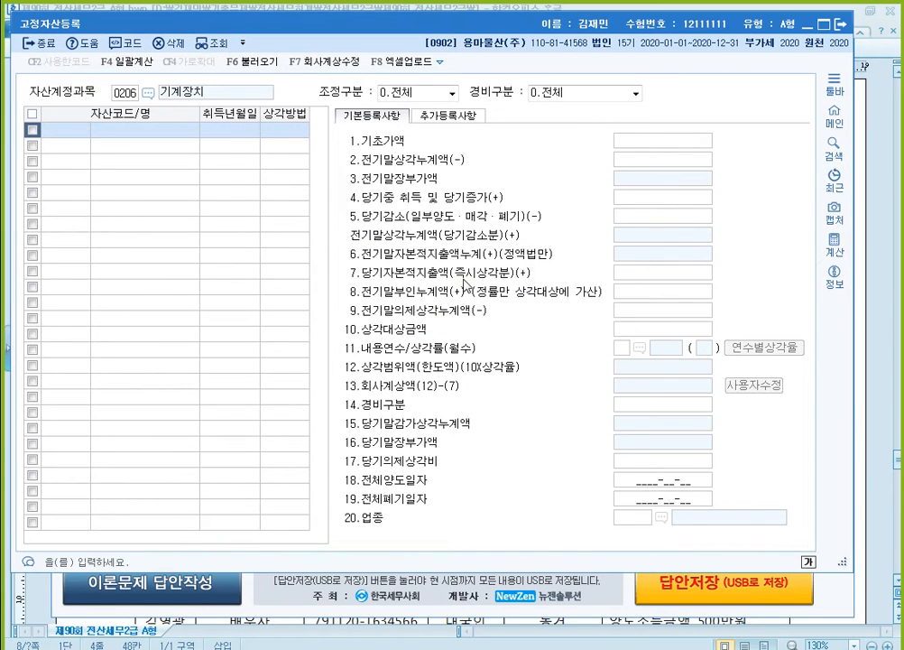
left_click(891, 232)
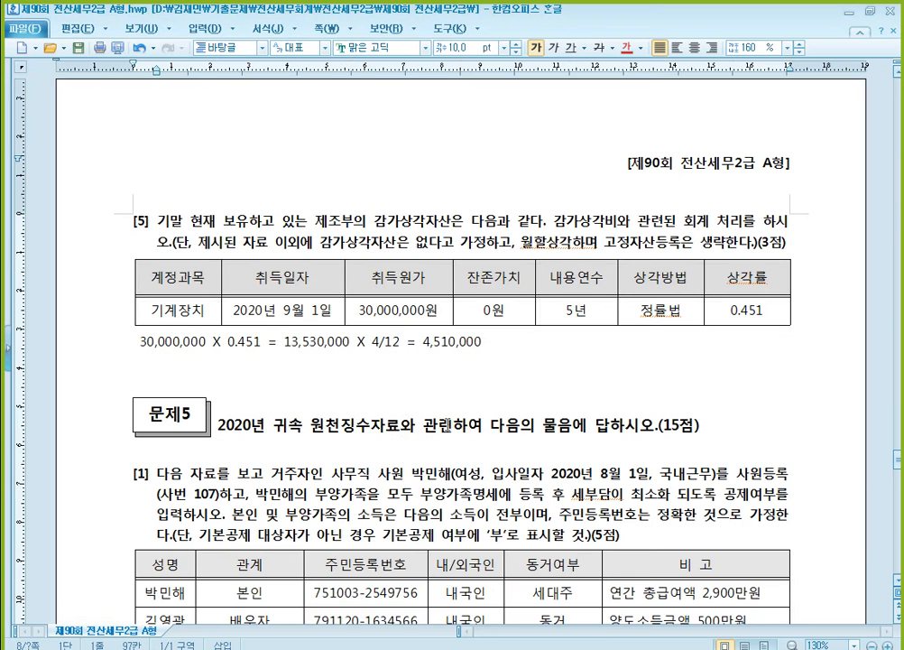
- Switch to KcLep, close 고정자산등록 and open 결산자료입력 for the period 2020년 01월 to 12월
left_click(430, 342)
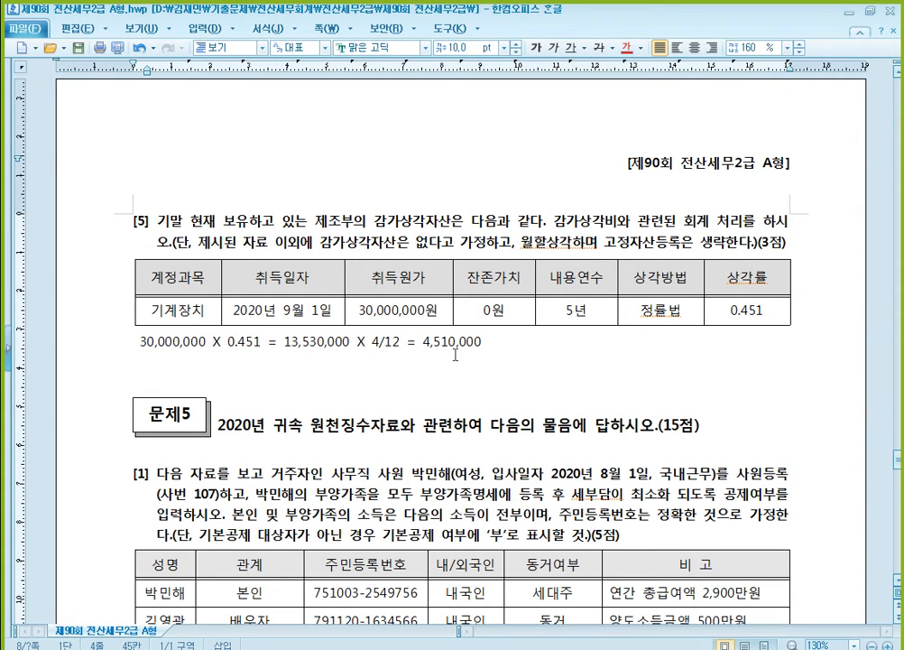
scroll(375, 339, "up", 3)
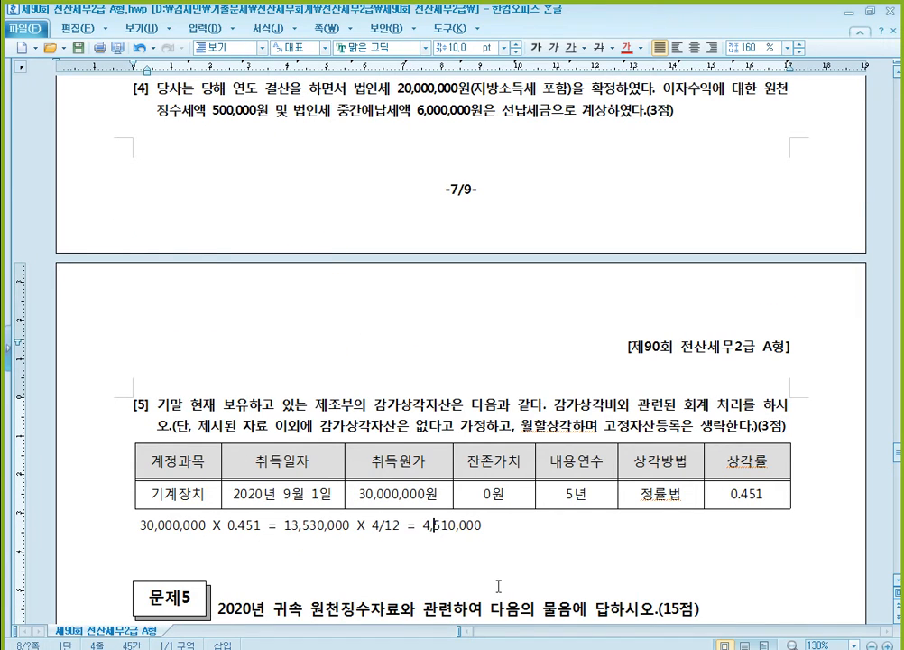
left_click(547, 633)
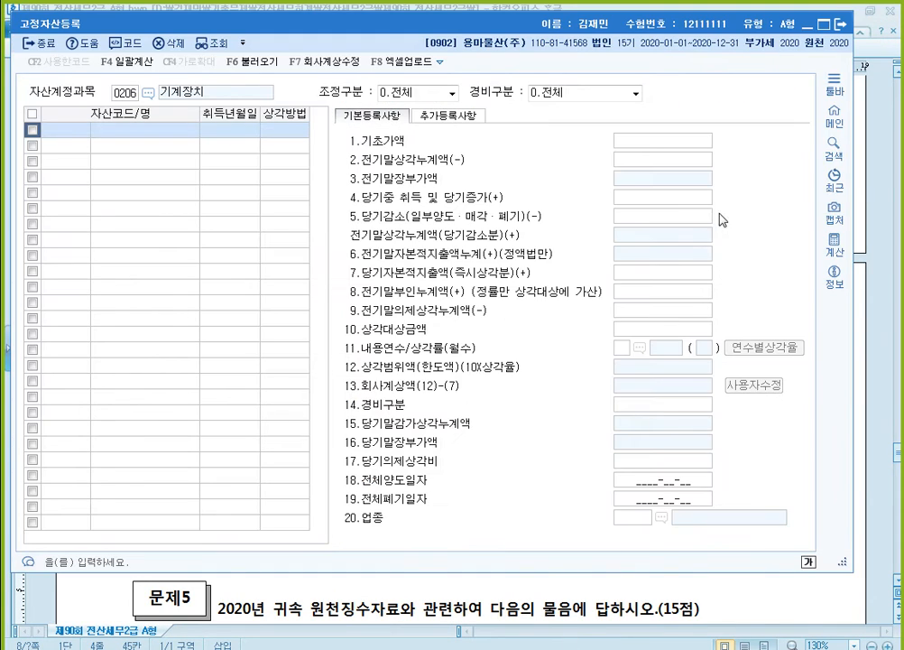
left_click(838, 24)
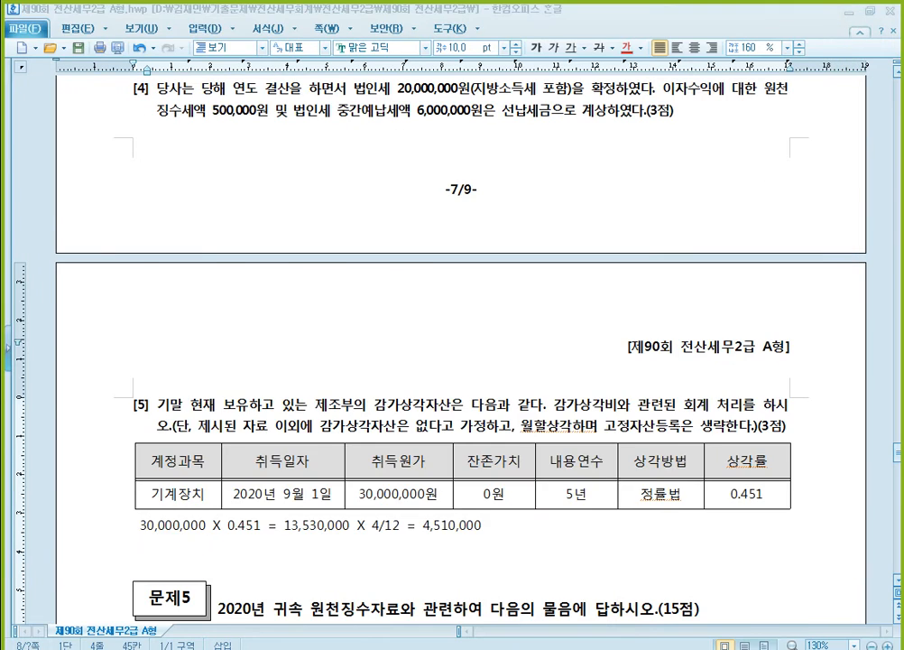
left_click(530, 624)
left_click(845, 197)
left_click(518, 646)
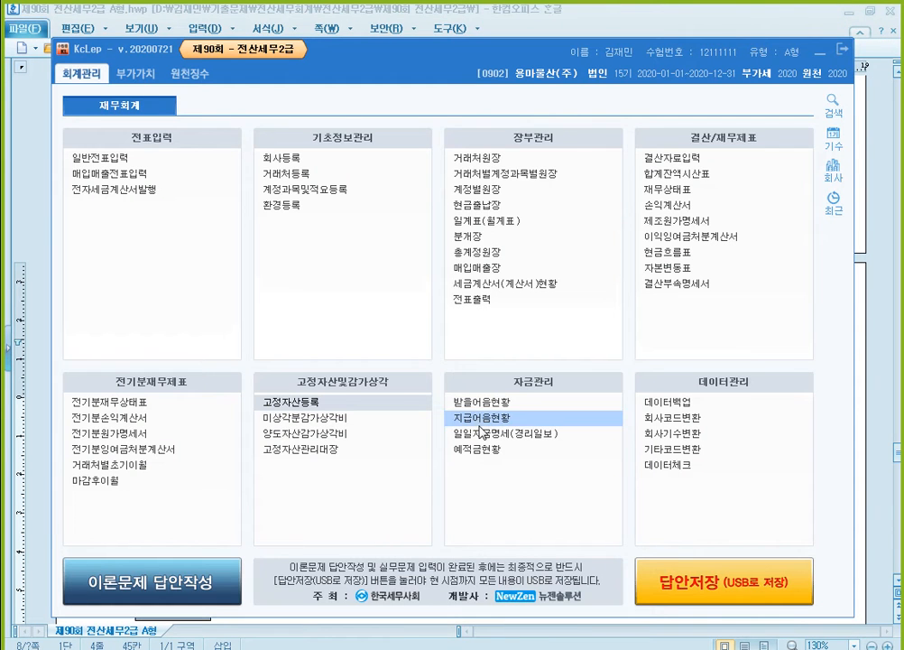
left_click(718, 162)
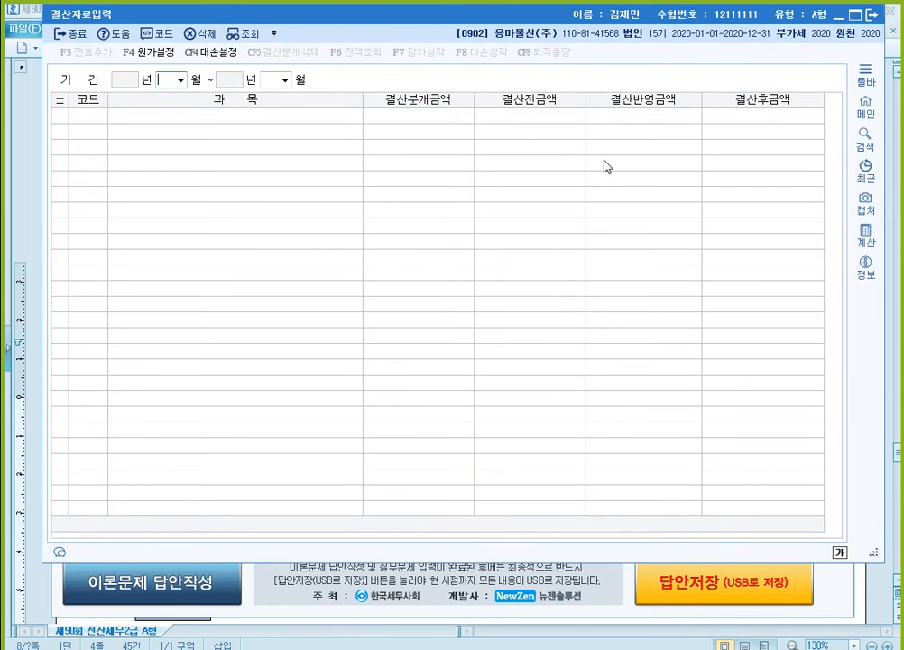
type("0112")
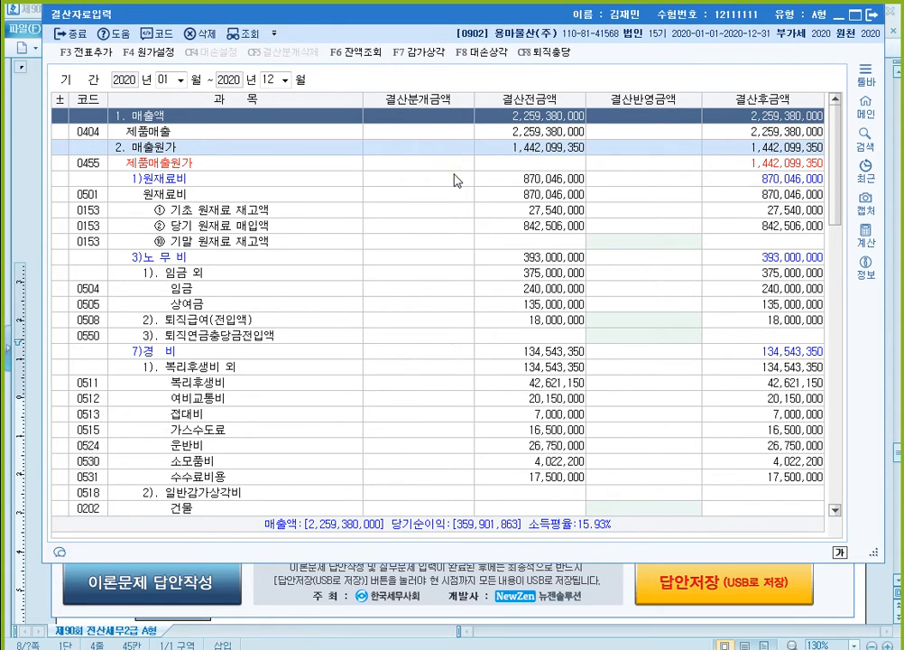
- Enter 4,510,000 as the 결산반영금액 for 기계장치 under the manufacturing 일반감가상각비
scroll(456, 180, "down", 11)
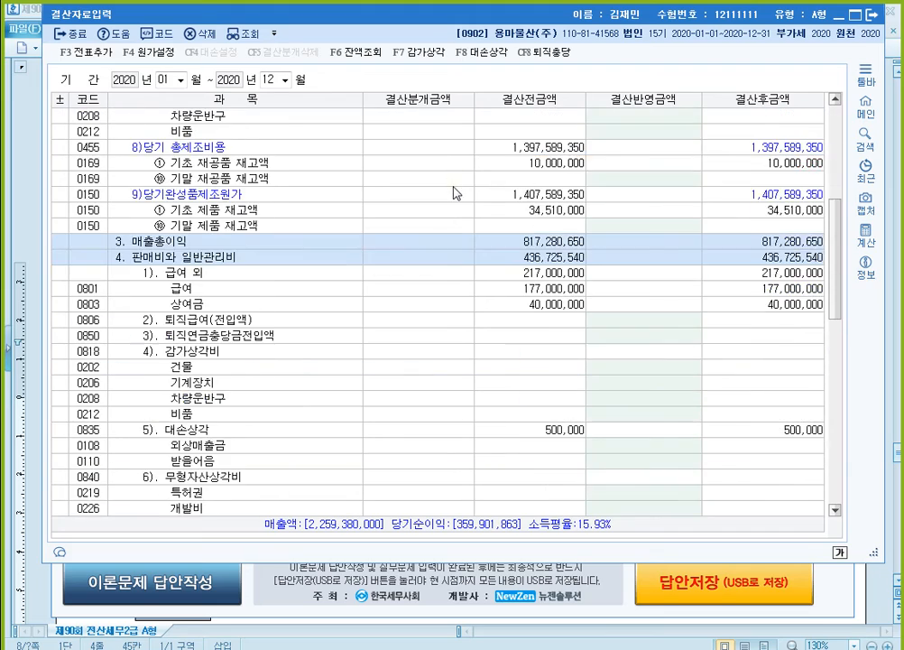
scroll(307, 196, "up", 4)
scroll(297, 197, "up", 3)
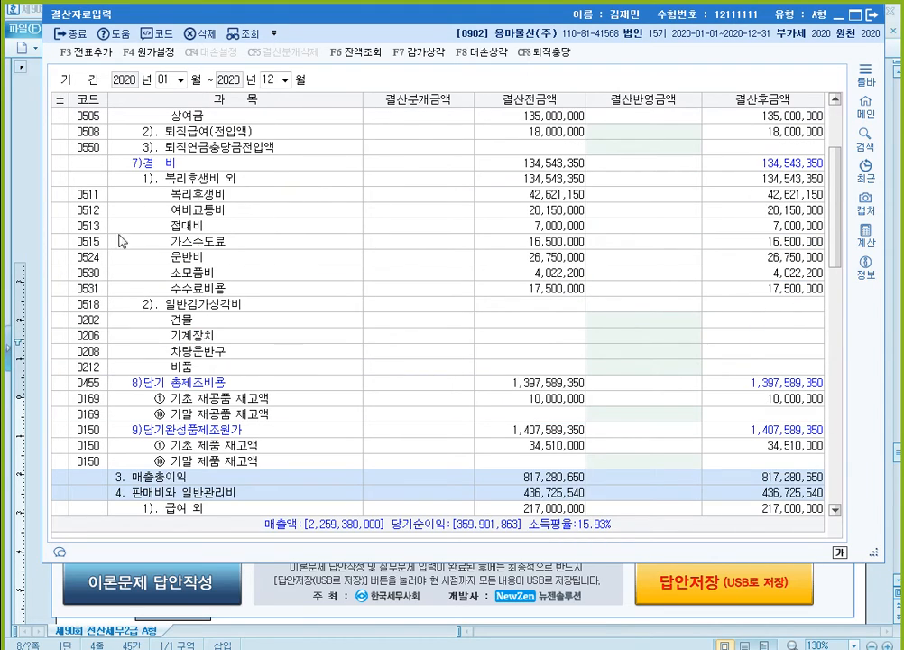
left_click(185, 307)
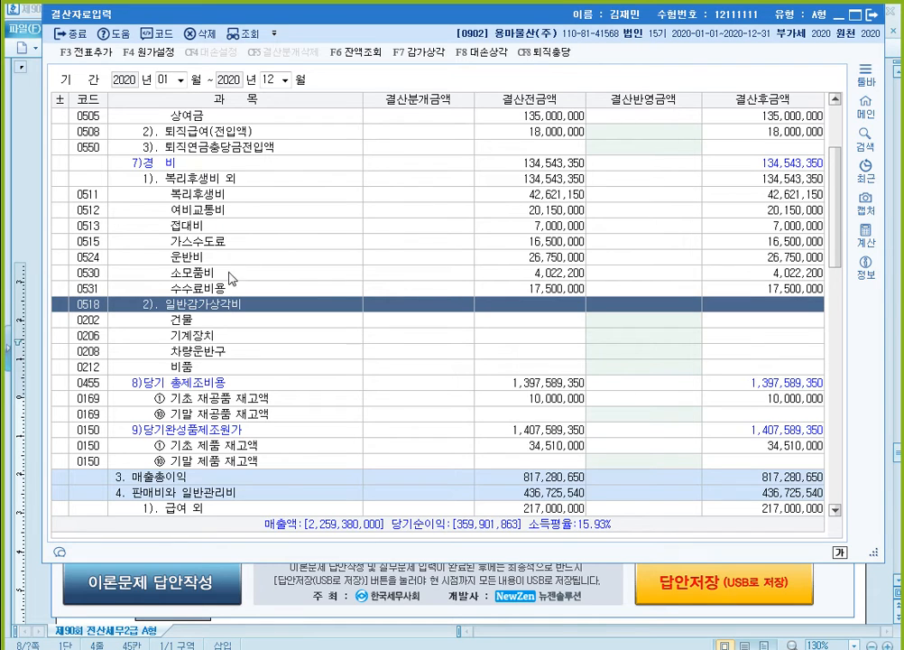
left_click(612, 336)
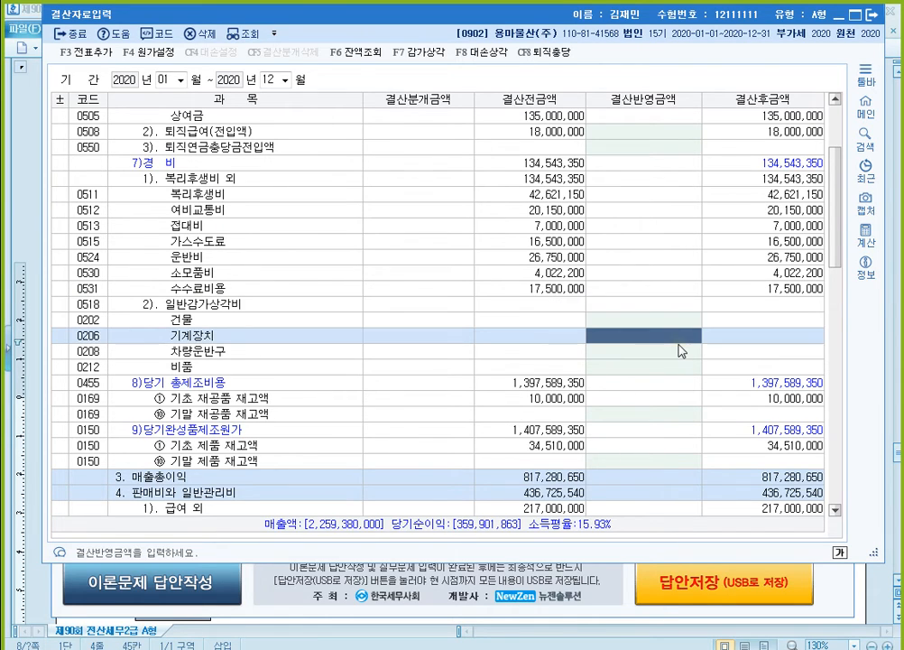
type("4510000")
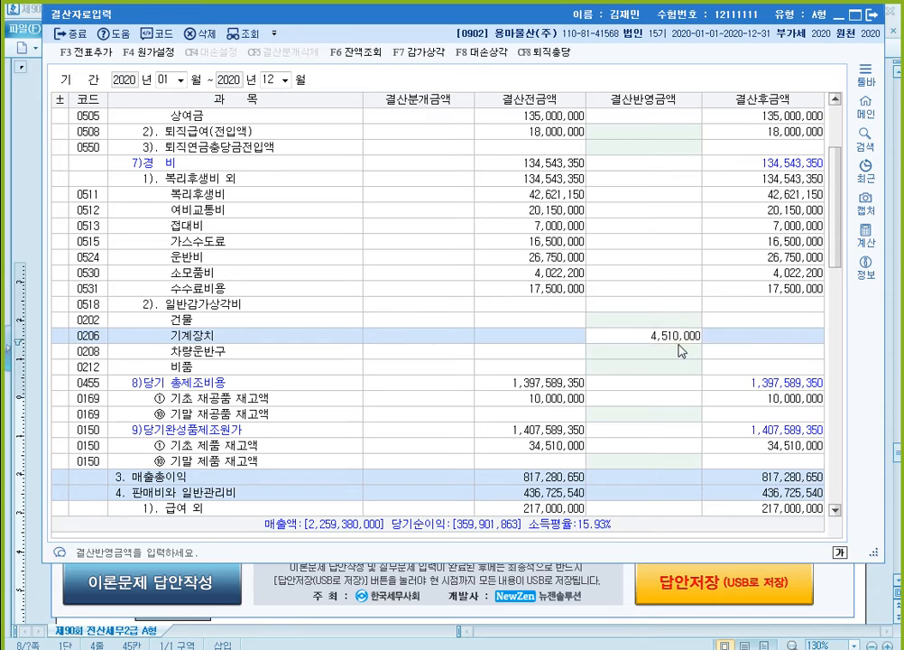
key("Return")
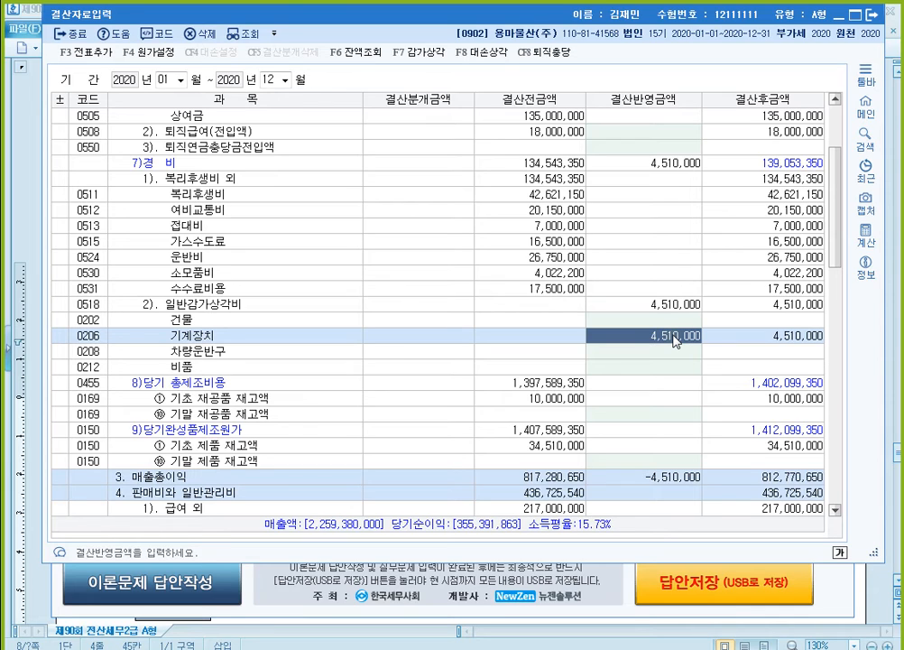
- Enter 6,500,000 as the 결산반영금액 for 선납세금 under 법인세등
scroll(675, 341, "down", 12)
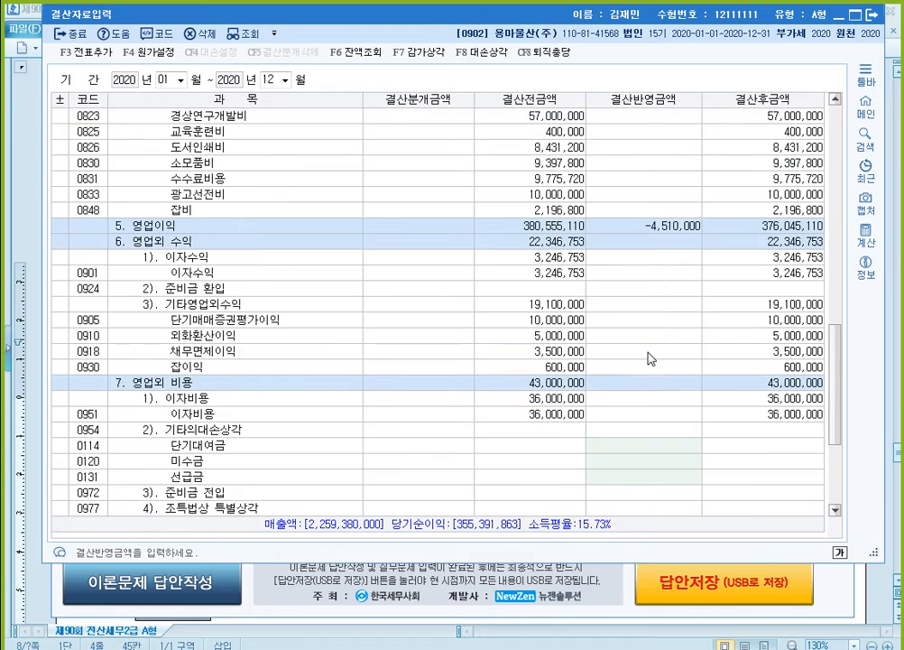
left_click(675, 448)
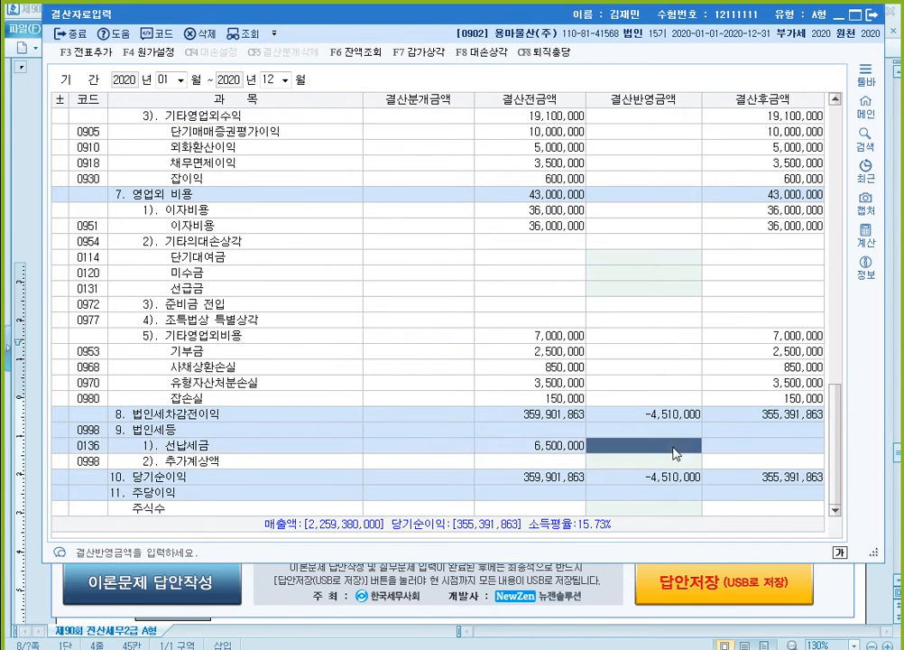
type("6500000")
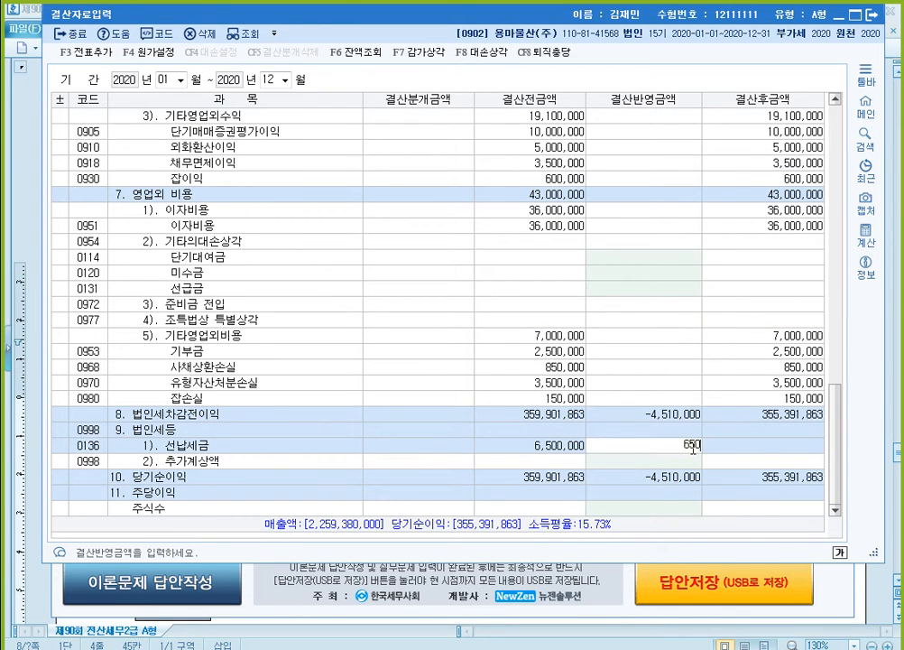
key("Return")
left_click(694, 452)
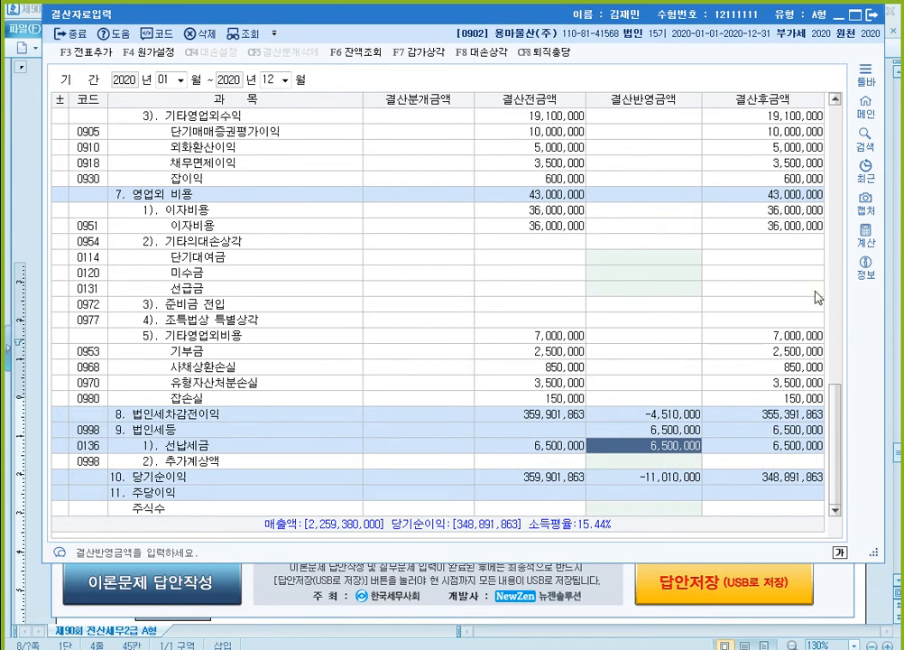
- Calculate 20,000,000 minus 6,500,000 in the built-in calculator
left_click(865, 233)
left_click_drag(475, 89, 366, 84)
type("20000000")
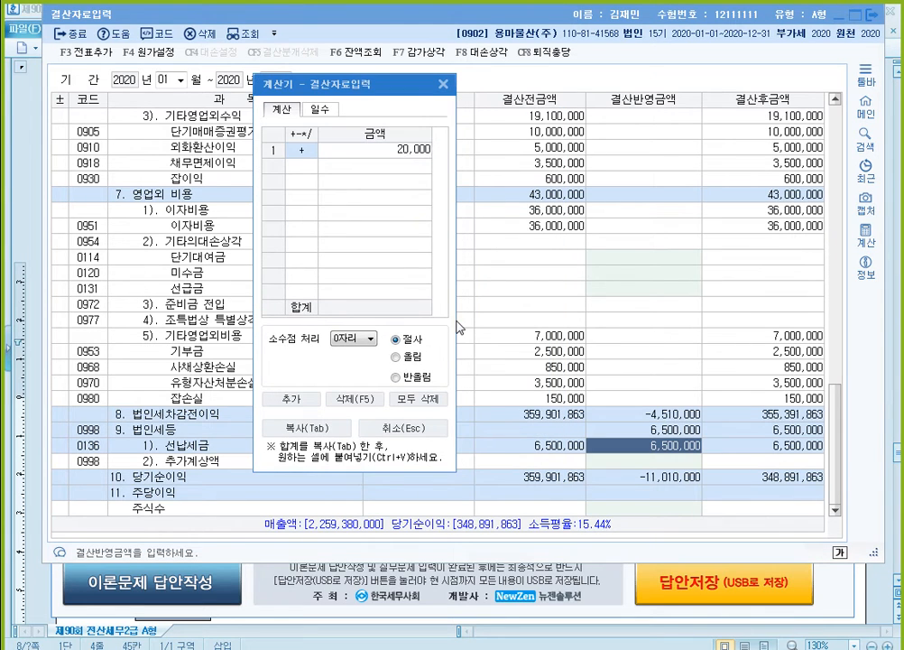
key("Return")
type("-")
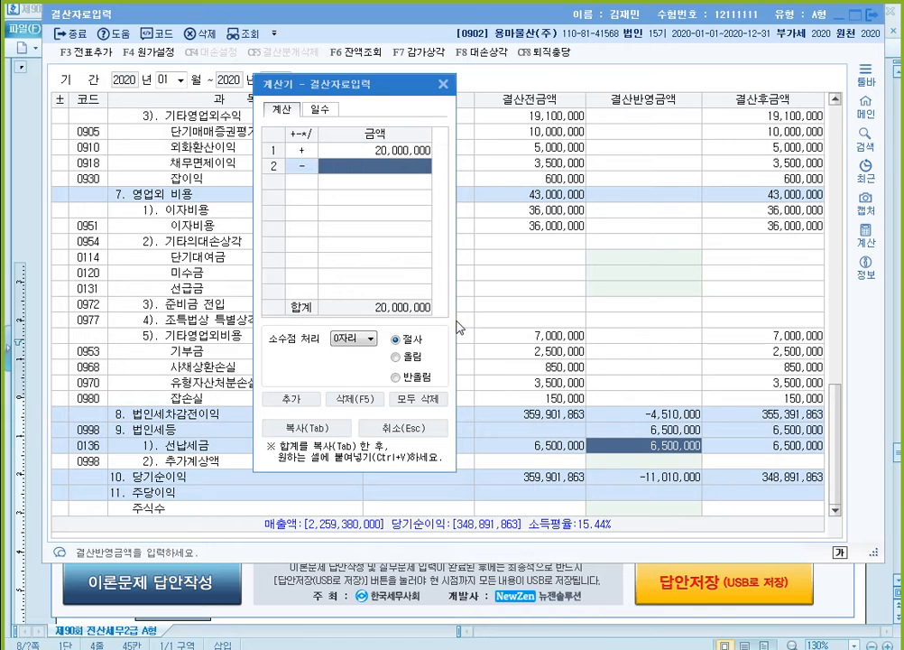
type("6500000")
key("Return")
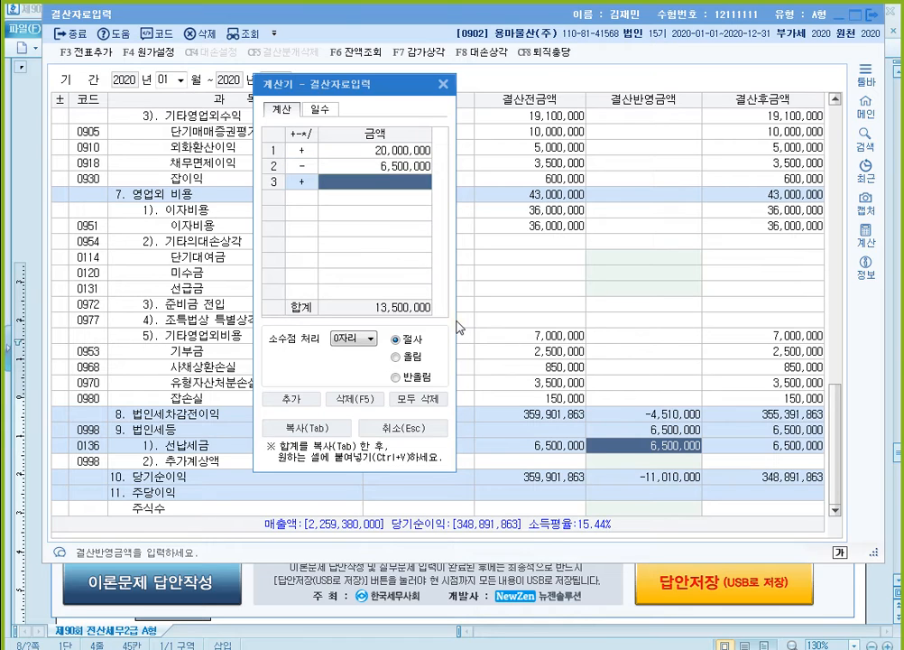
- Enter 13,500,000 as the 결산반영금액 for 추가계상액 under 법인세등 and close the calculator
left_click(678, 463)
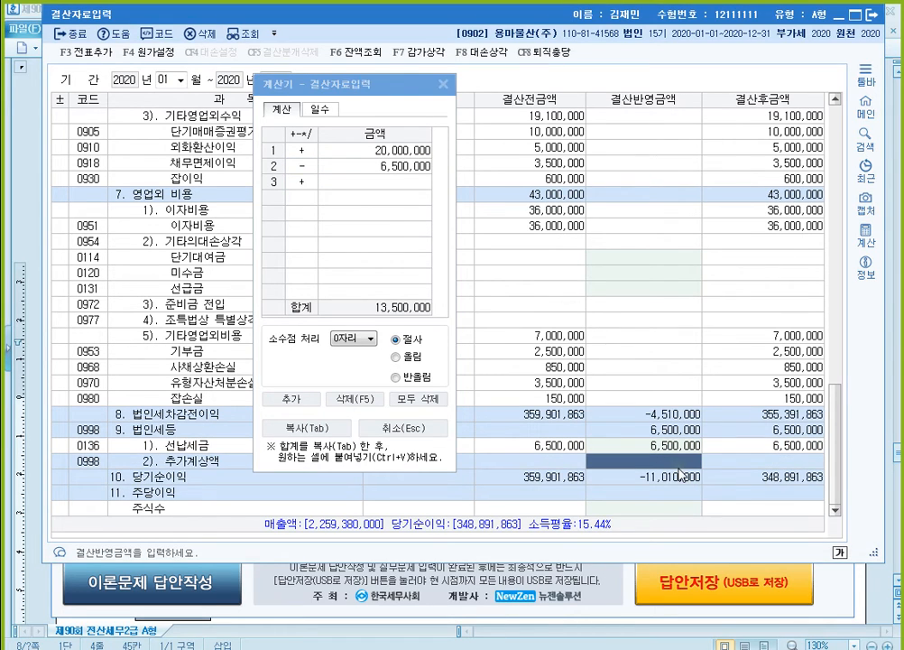
type("13500000")
key("Return")
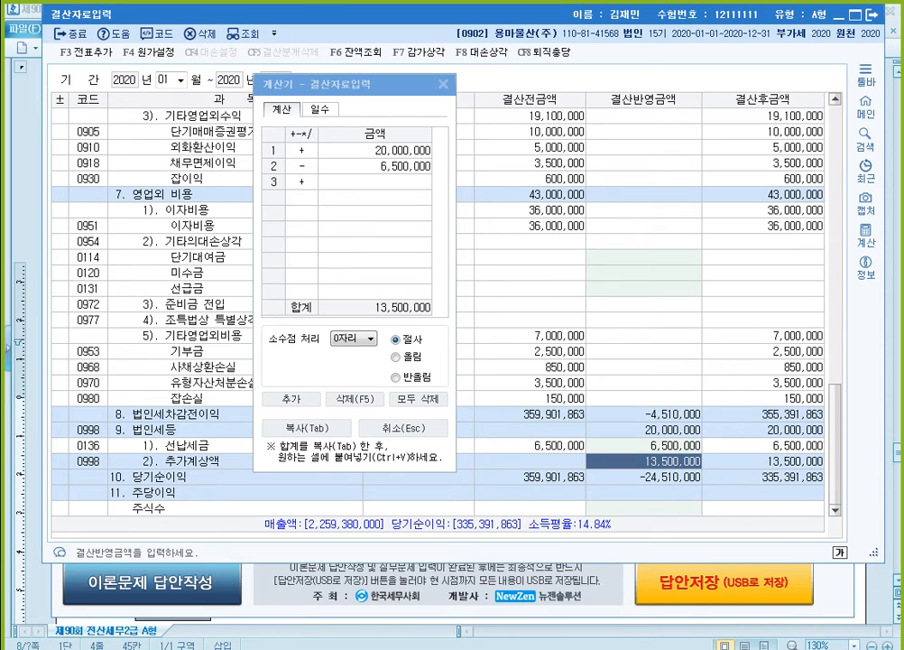
left_click(339, 357)
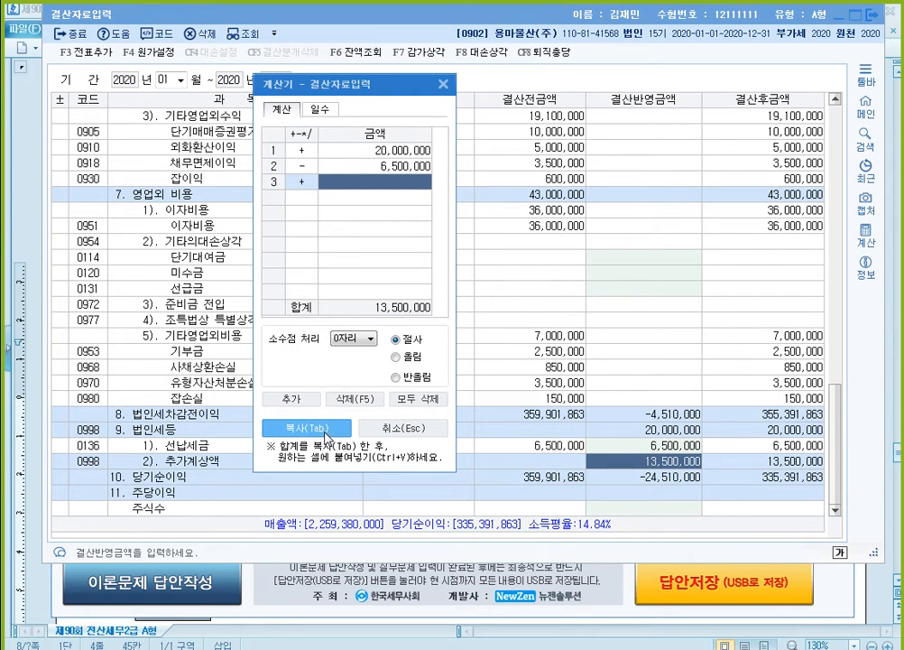
left_click(443, 84)
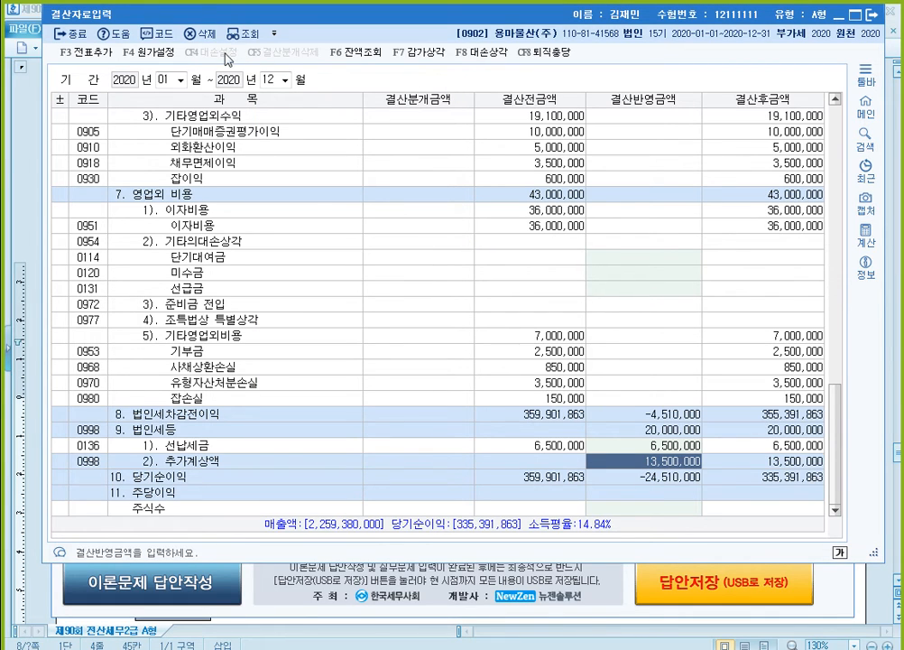
- Add the closing entries to the general vouchers, close 결산자료입력 and switch back to the exam document
left_click(101, 58)
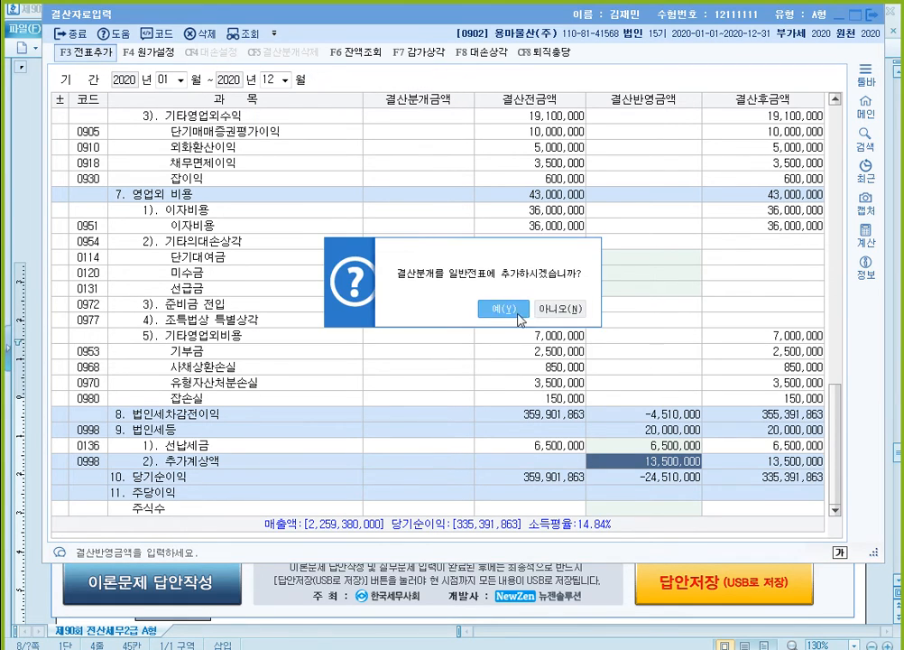
left_click(494, 310)
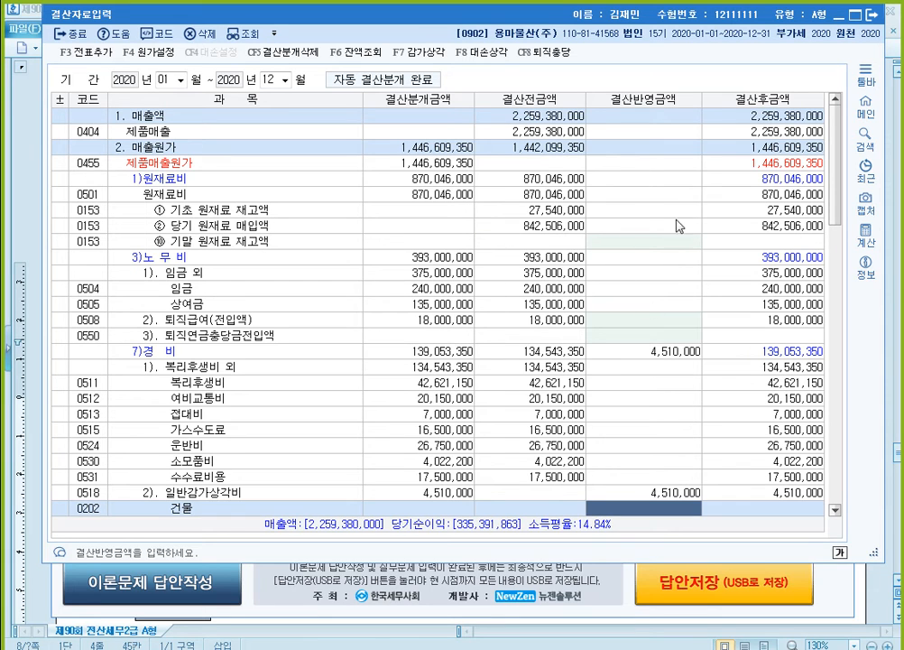
left_click(871, 15)
key("alt+Tab")
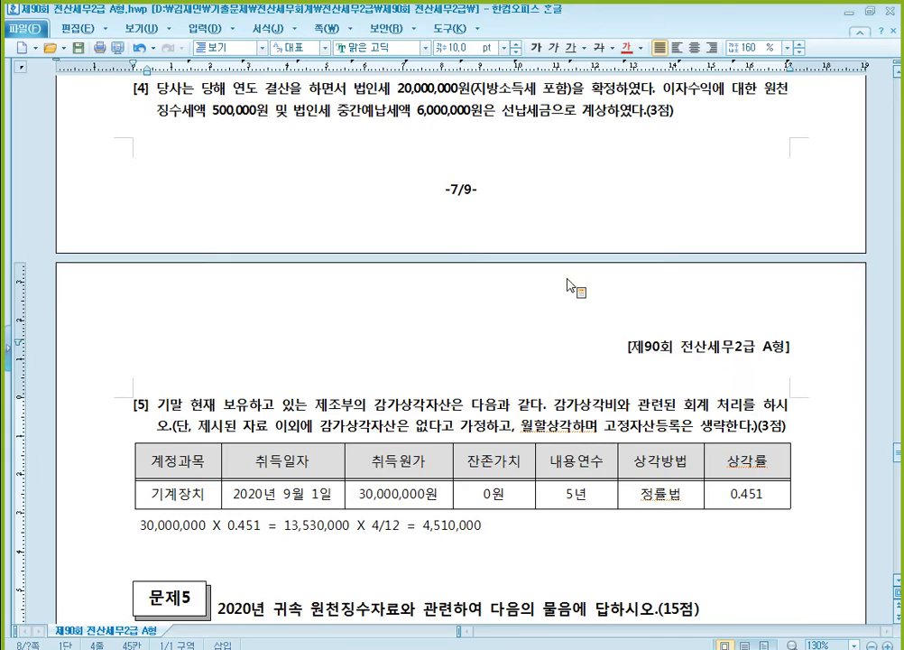
- Colour the words 여성 and 연간 총급여액 2,900만원 red in 문제5 question [1]
scroll(546, 298, "down", 8)
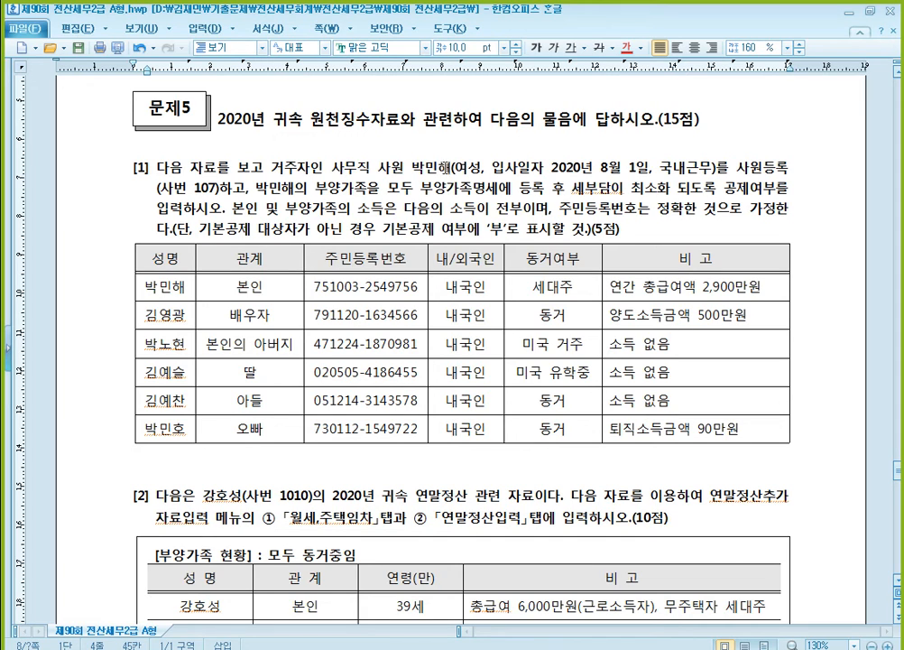
left_click_drag(453, 167, 474, 169)
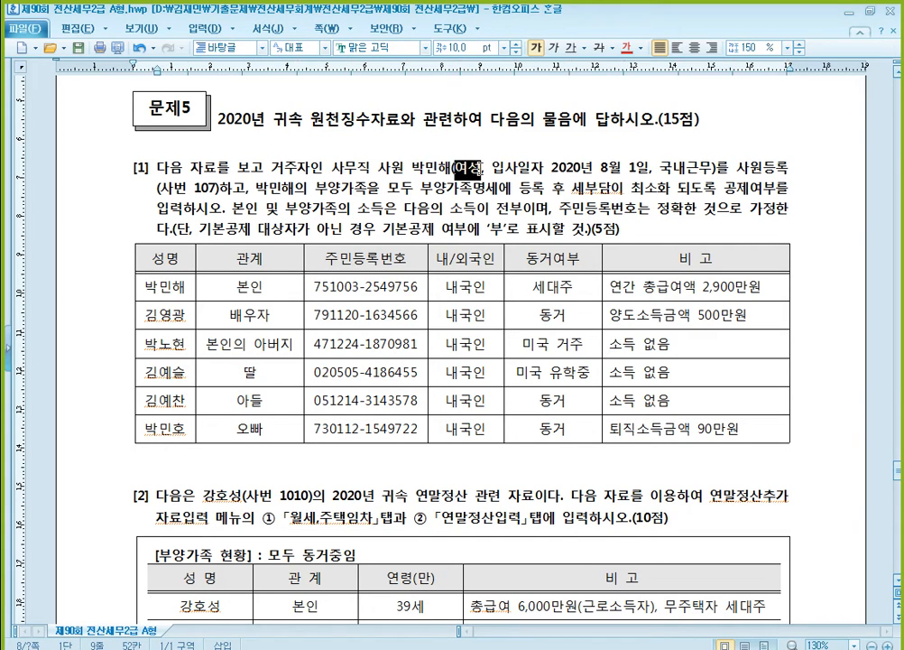
left_click(629, 47)
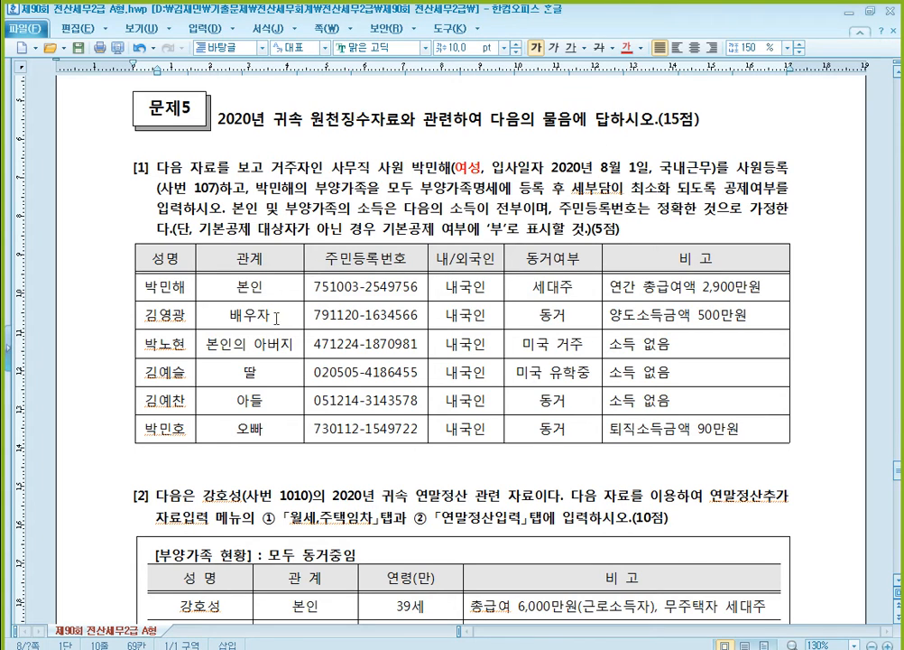
left_click(221, 315)
left_click_drag(611, 287, 766, 290)
left_click(628, 48)
left_click(585, 188)
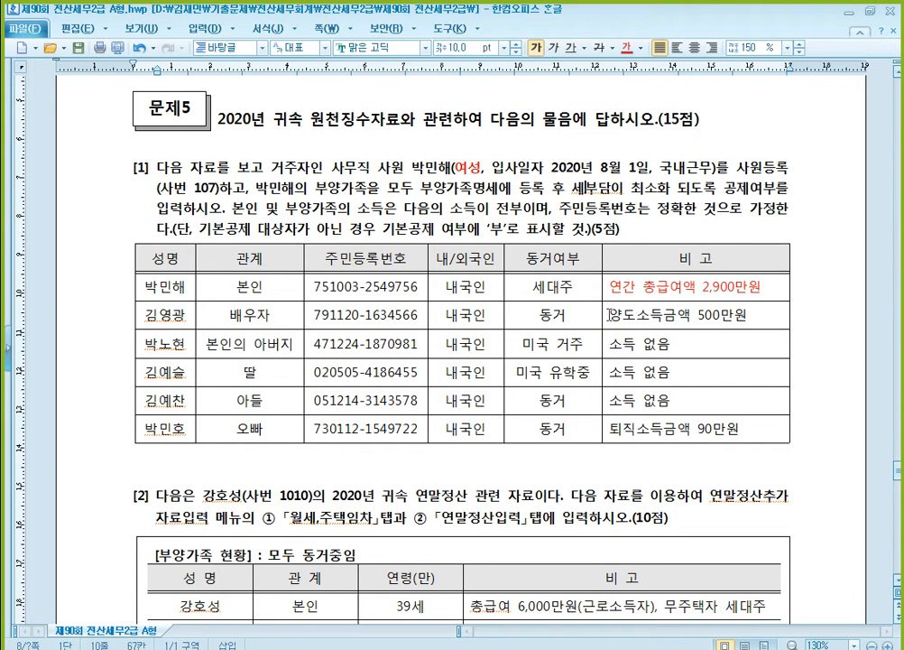
- Colour the spouse's note 양도소득금액 500만원 red in the dependants table
left_click(641, 314)
scroll(763, 314, "down", 3)
scroll(742, 313, "up", 4)
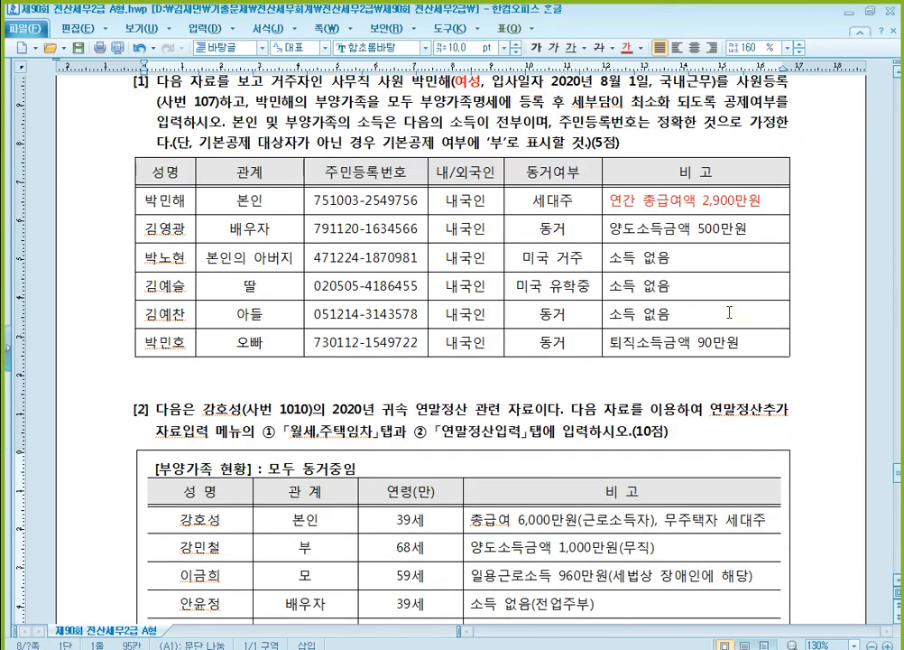
left_click(676, 352)
left_click_drag(611, 353, 760, 350)
left_click(626, 47)
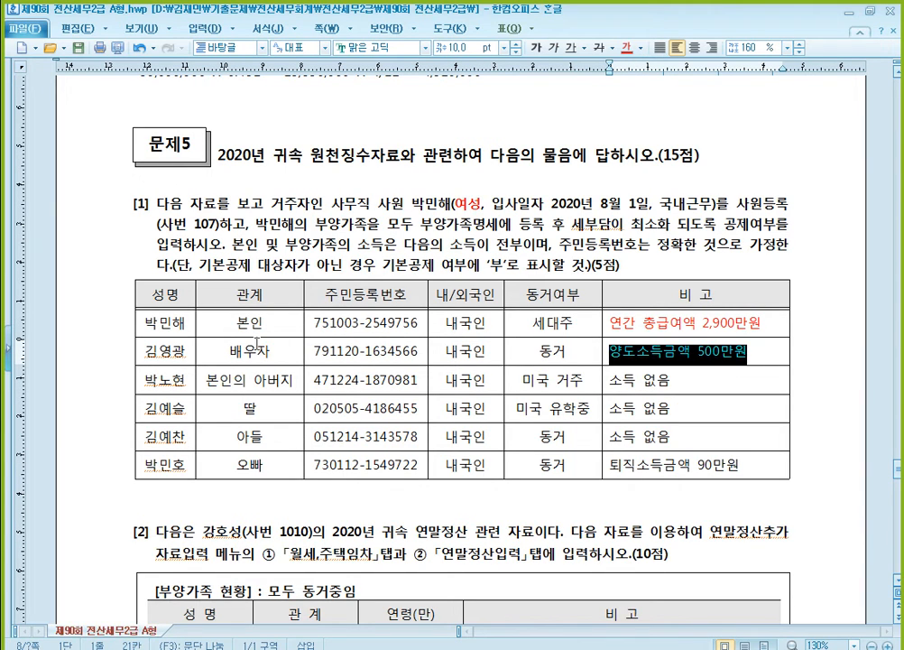
- Strike through the relationship entry 배우자 in the dependants table of question [1]
left_click_drag(230, 351, 267, 351)
left_click(599, 47)
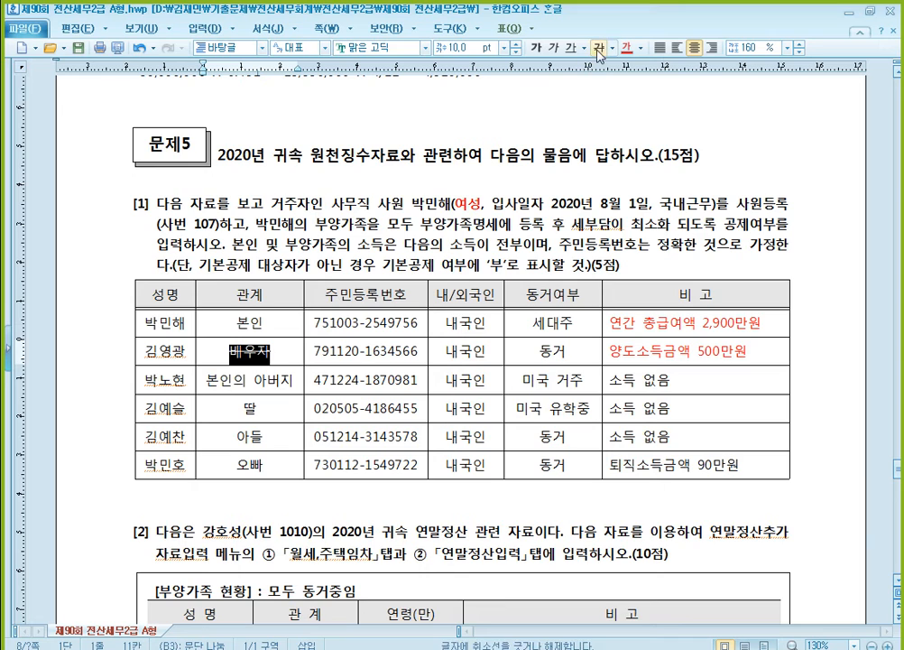
left_click(389, 348)
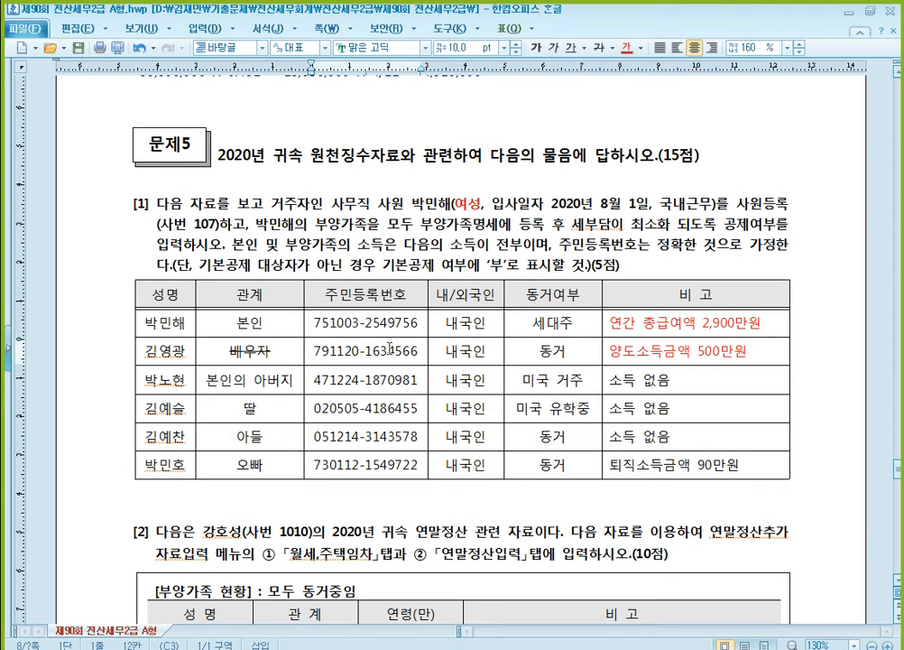
- Colour the father's residence entry 미국 거주 red in the dependants table of question [1]
scroll(390, 347, "down", 1)
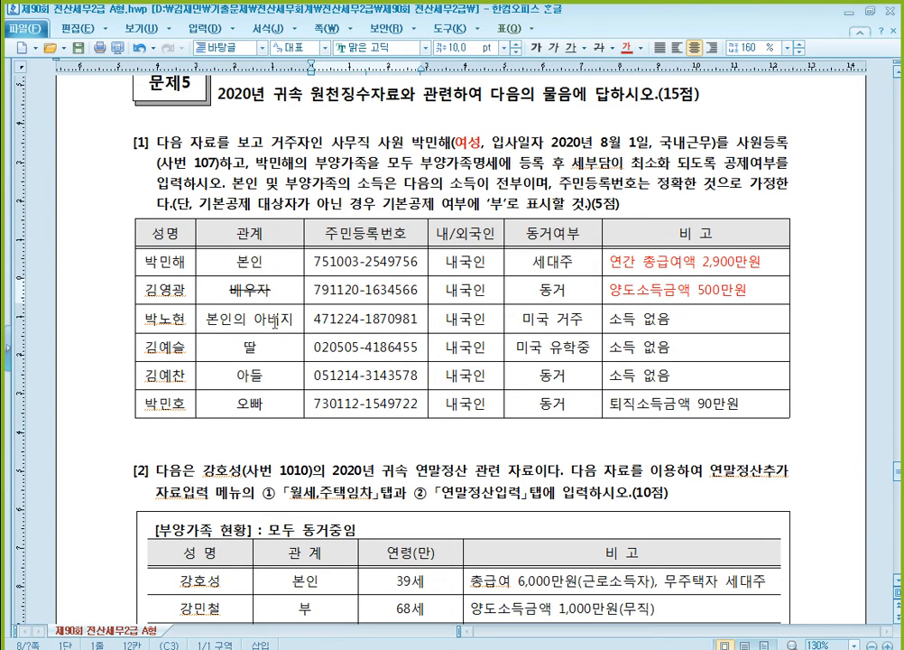
left_click(528, 320)
left_click_drag(528, 321, 584, 320)
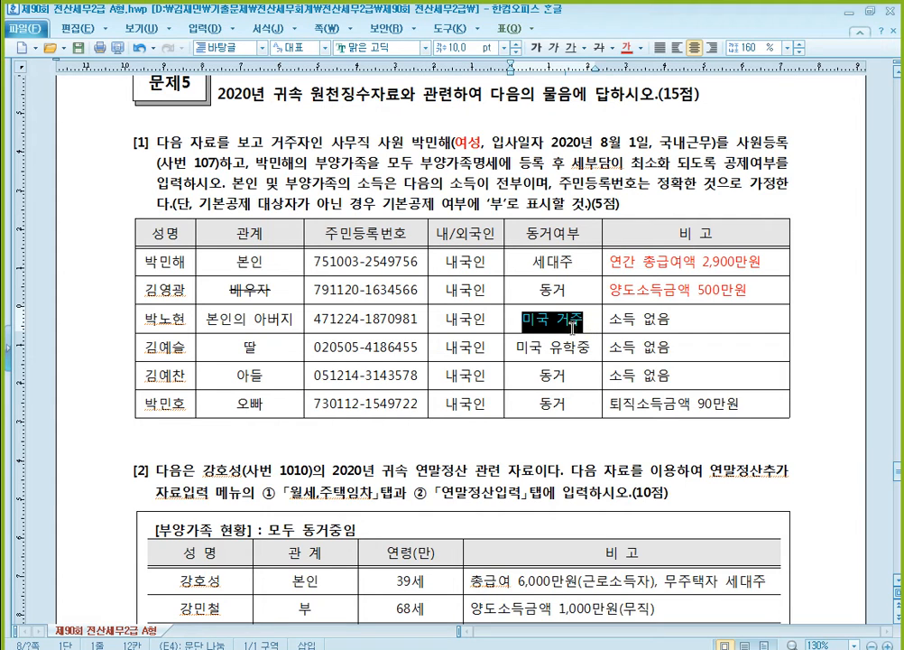
- Strike through the relationship entry 본인의 아버지 in the dependants table
left_click(232, 318)
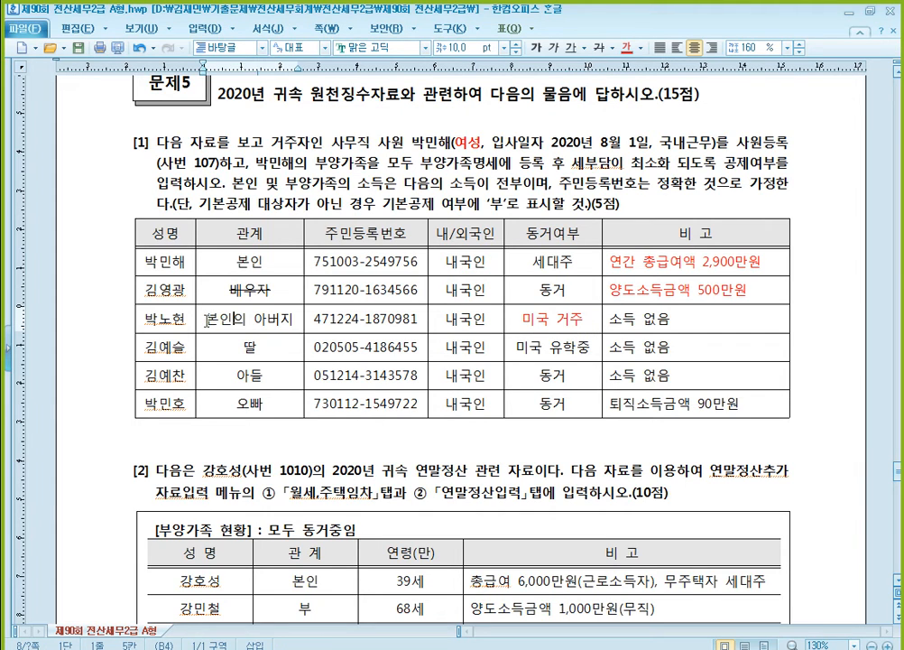
left_click_drag(207, 319, 299, 319)
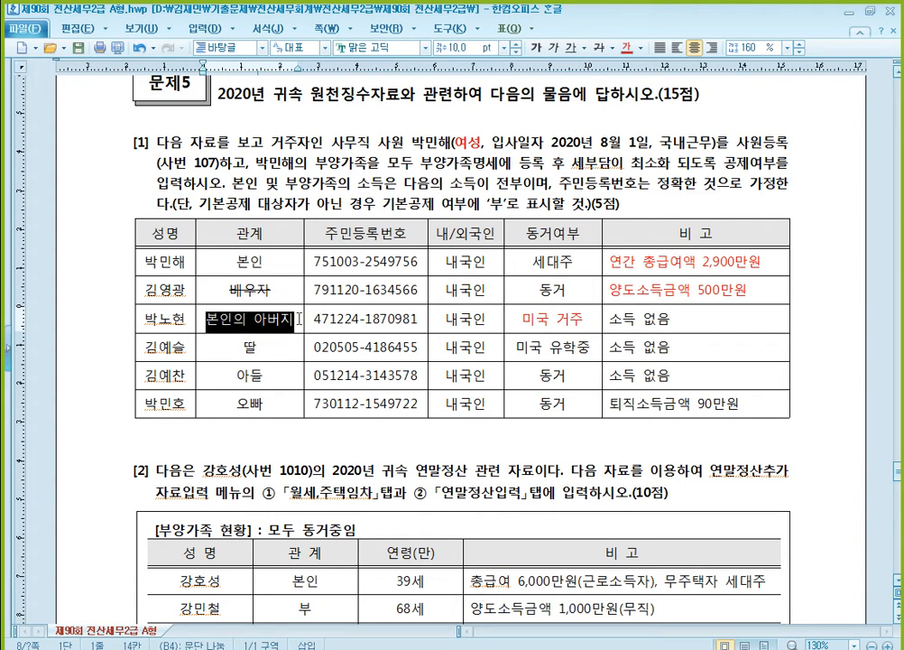
left_click(599, 48)
left_click(385, 318)
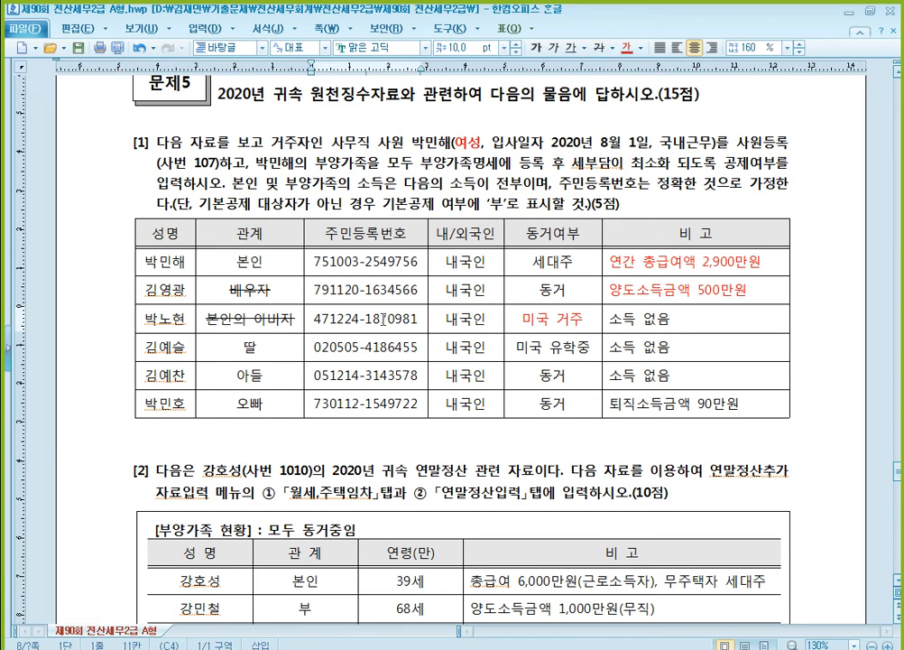
- Examine the daughter's, son's and brother's rows for age, living arrangement and income to judge their deduction eligibility
left_click(232, 346)
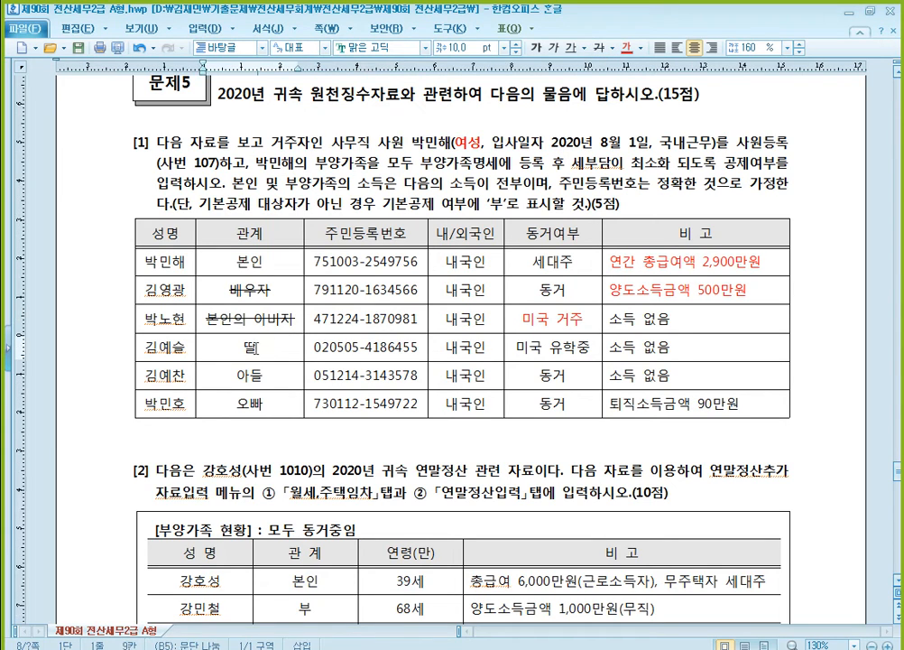
left_click(538, 346)
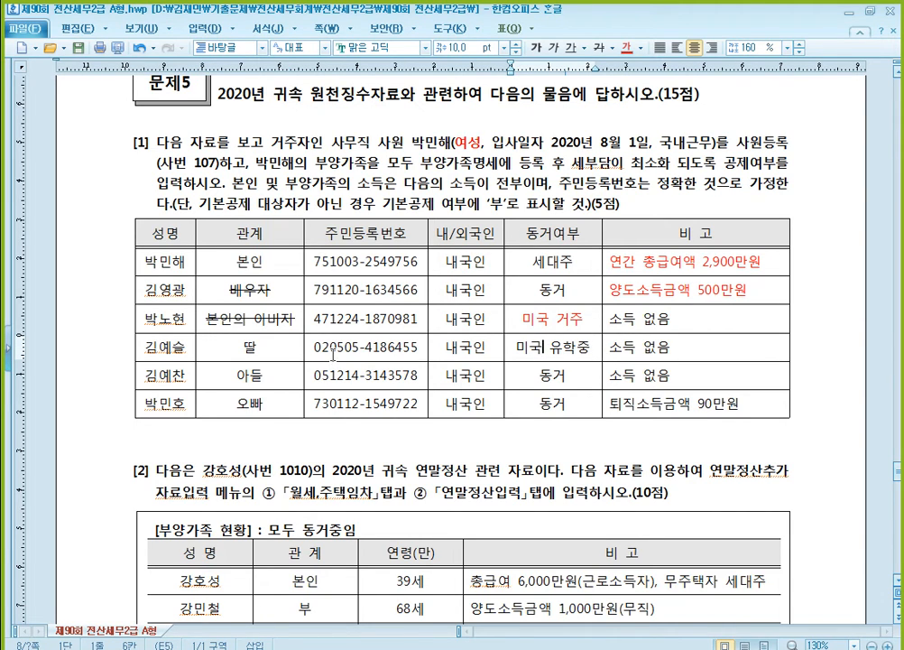
left_click(325, 351)
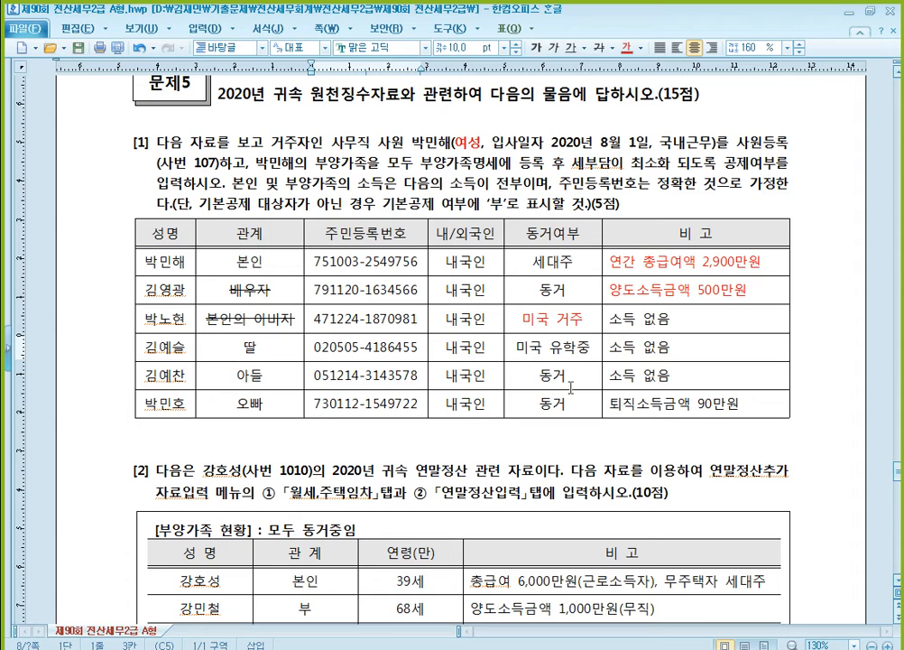
left_click(266, 397)
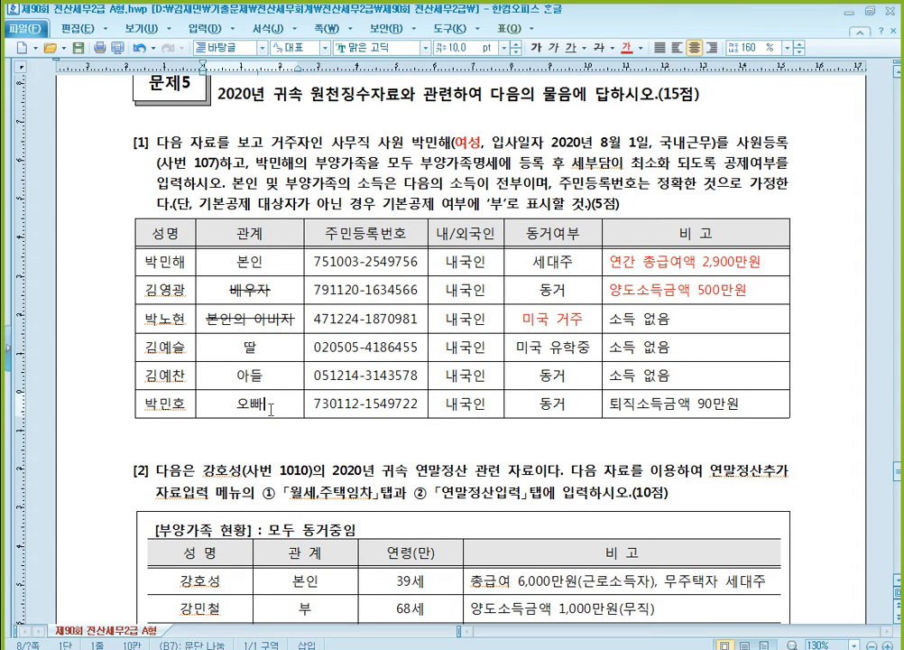
left_click(652, 413)
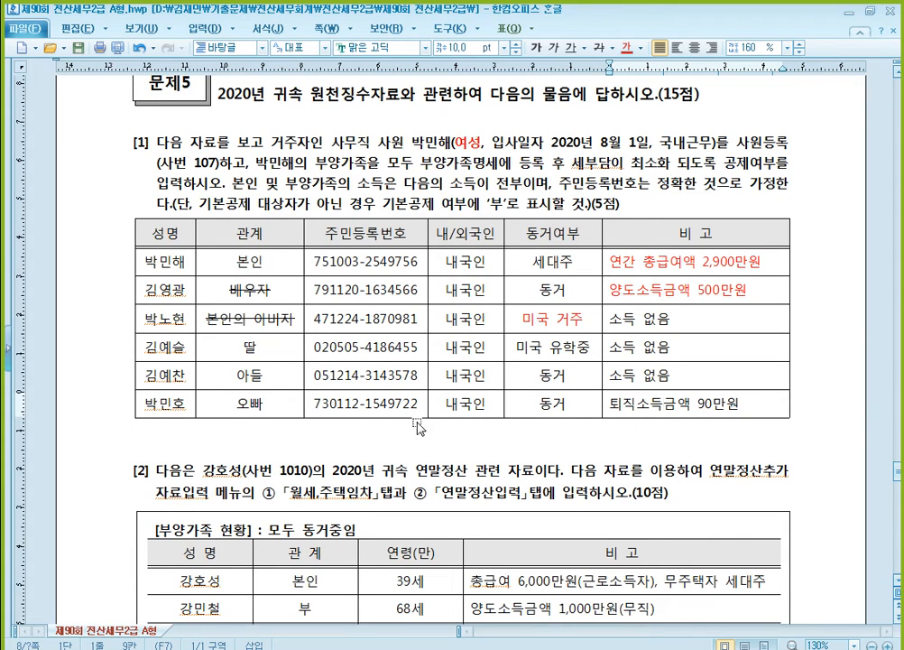
left_click(339, 402)
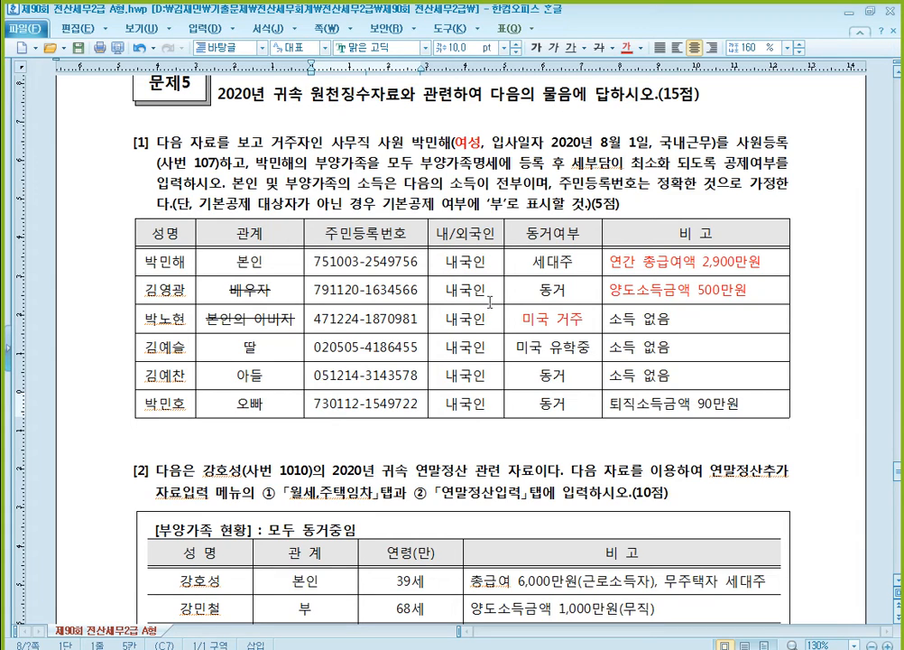
left_click(553, 351)
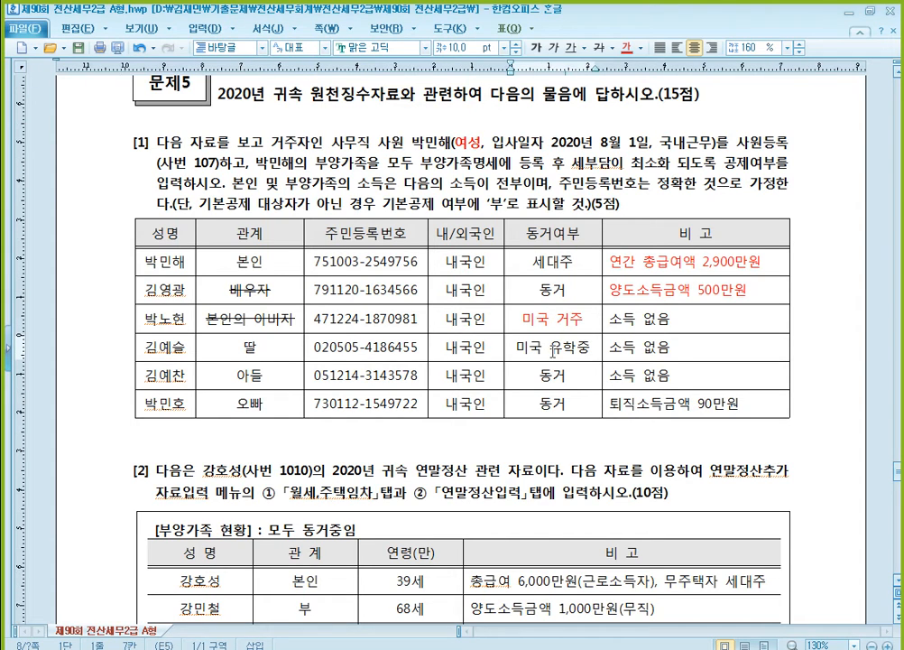
left_click(565, 397)
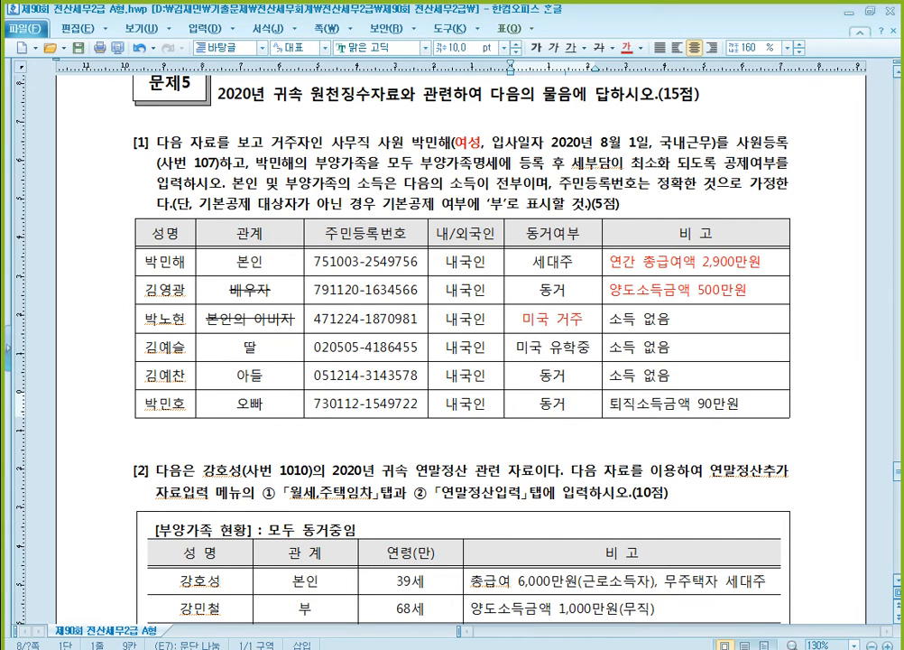
- Switch to KcLep and open 사원등록 in the 원천징수 module
key("alt+Tab")
left_click(195, 79)
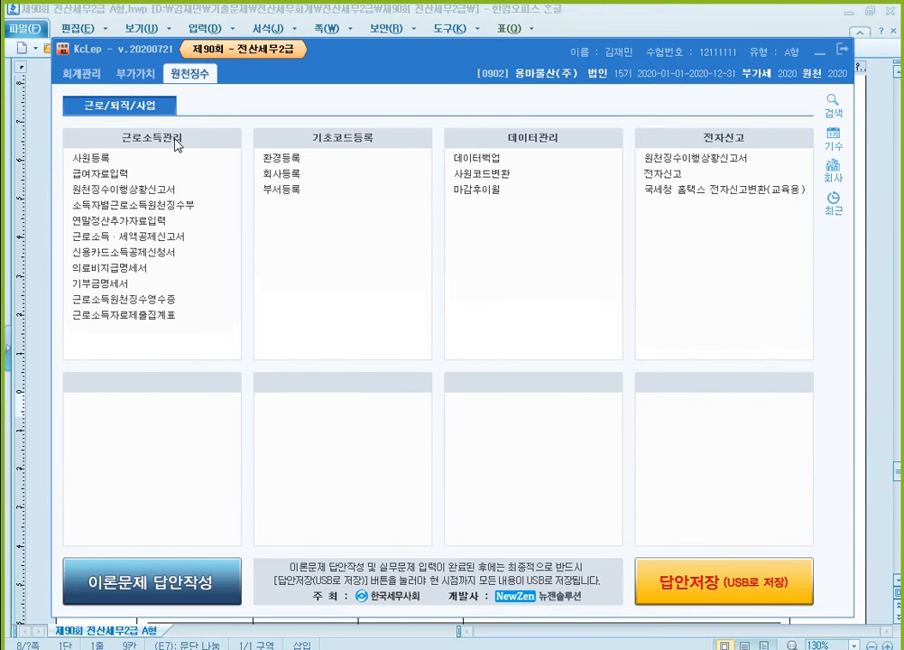
left_click(149, 167)
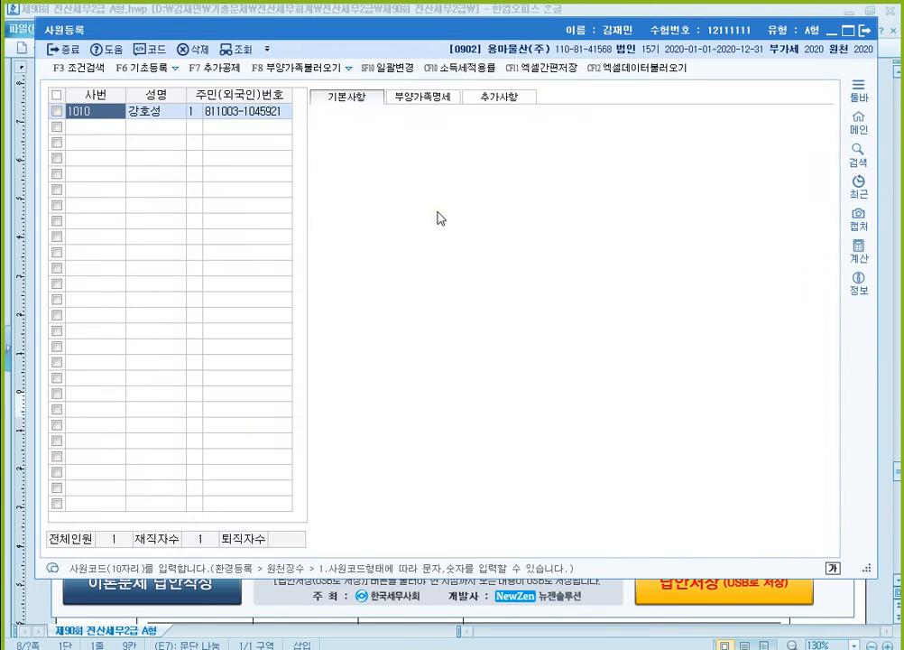
- Register a new employee with 사번 107, entering the employee's name, number type 1 and resident registration number from question [1]
left_click(106, 129)
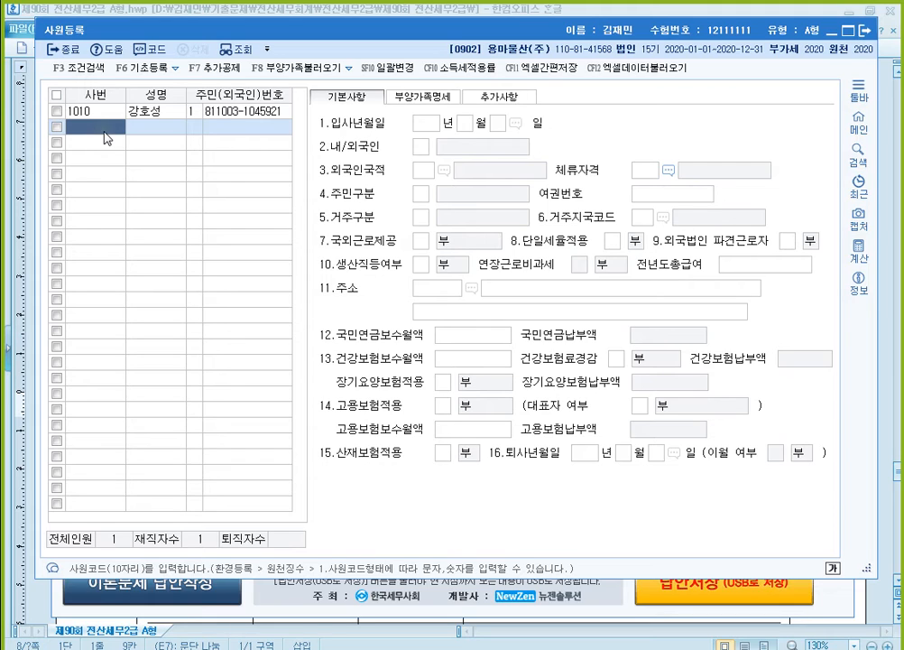
type("107")
key("Return")
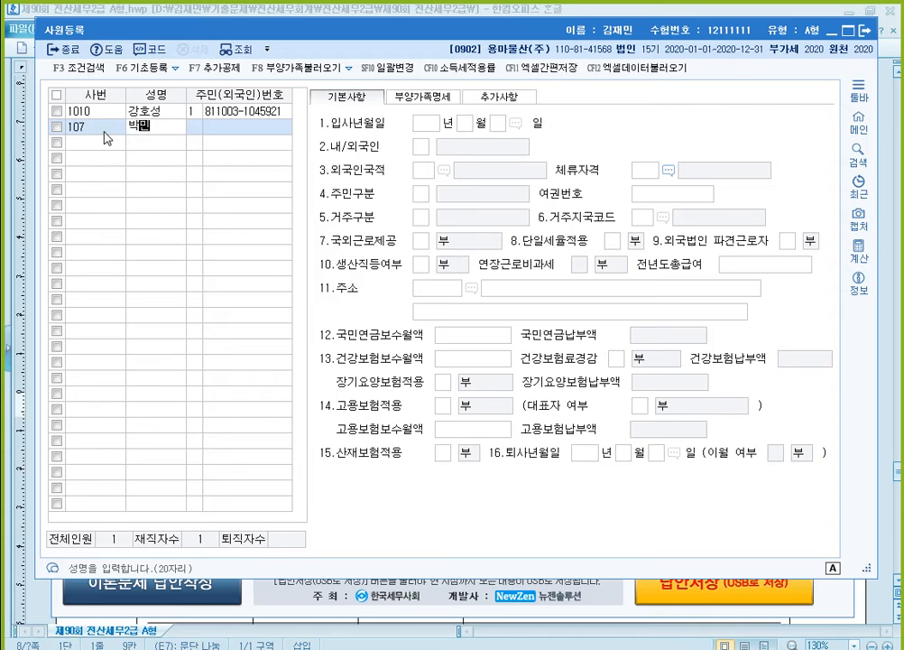
key("Return")
key("Return")
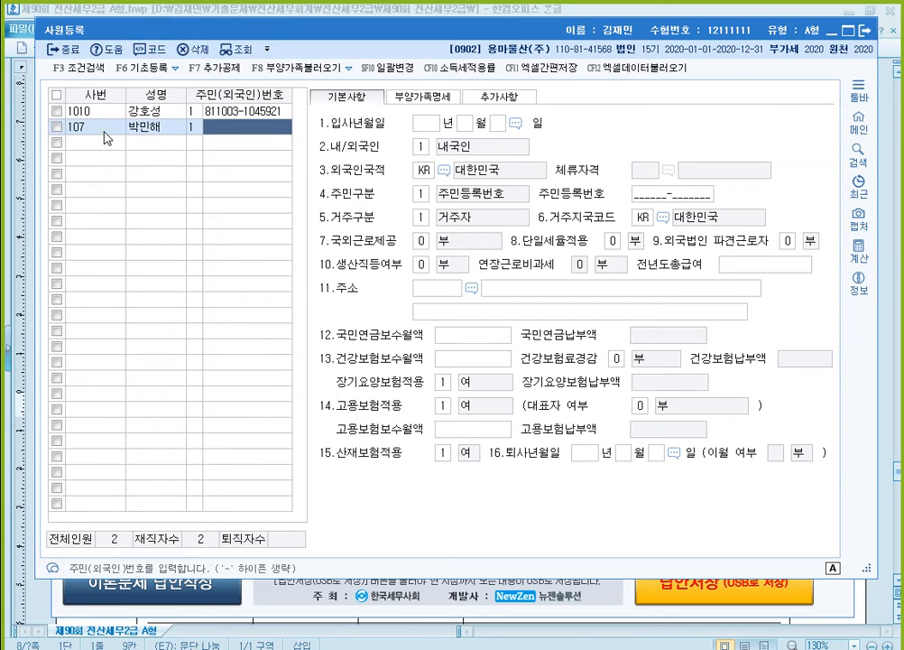
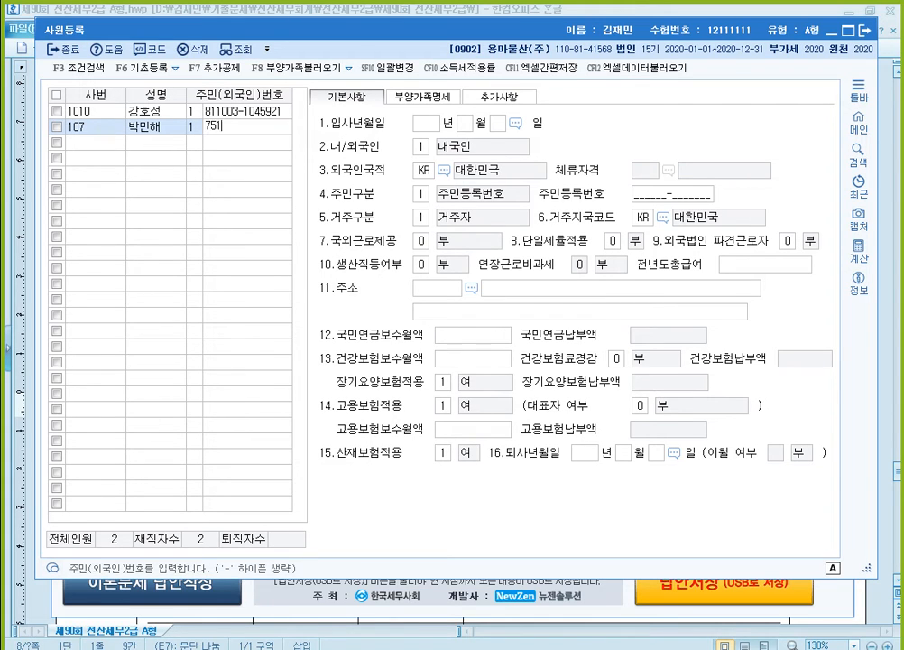
key("Return")
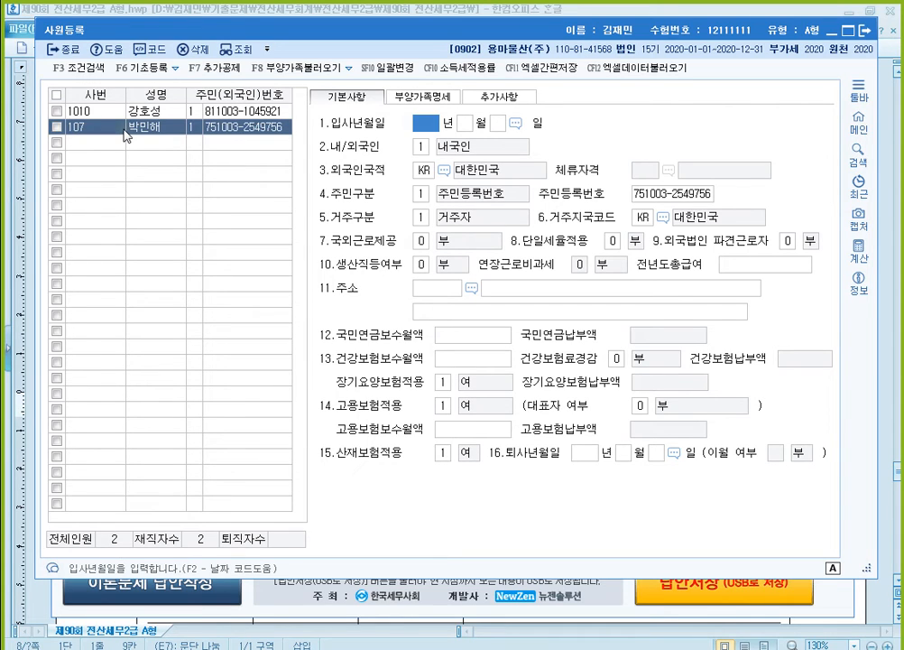
- Set the new employee's 입사년월일 to 2020년 8월 1일
type("2020080")
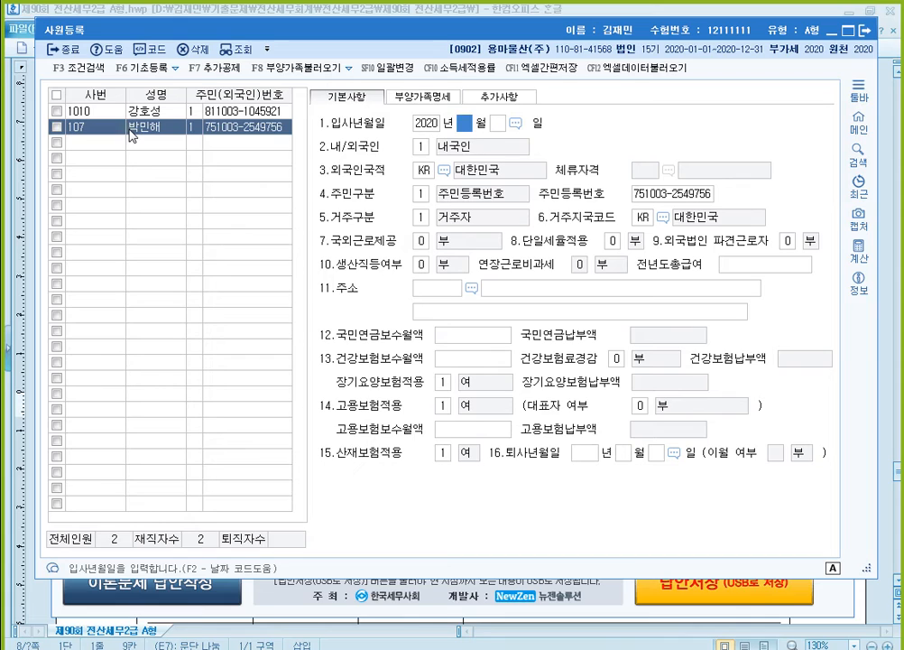
type("1")
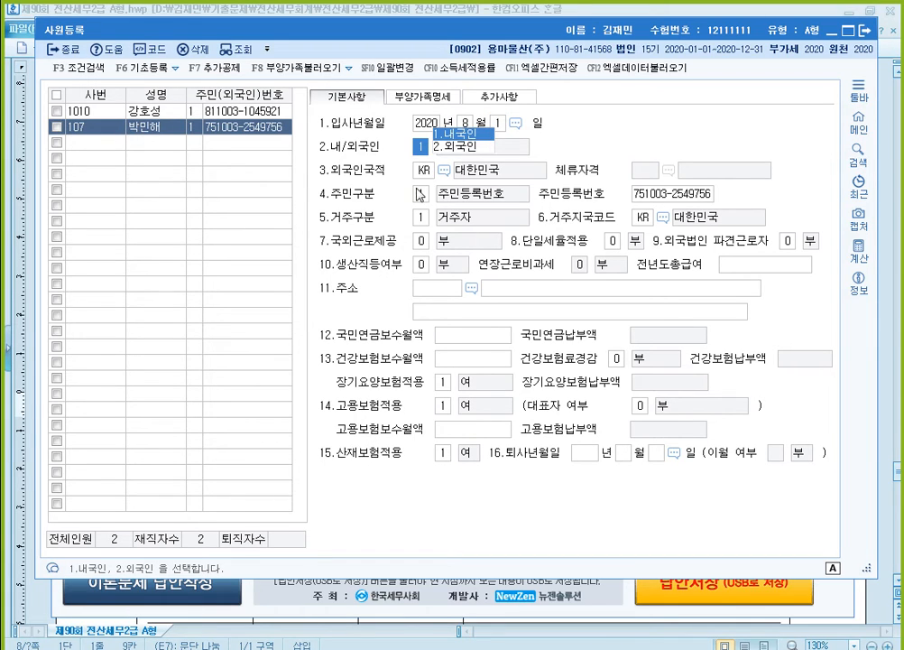
left_click(433, 128)
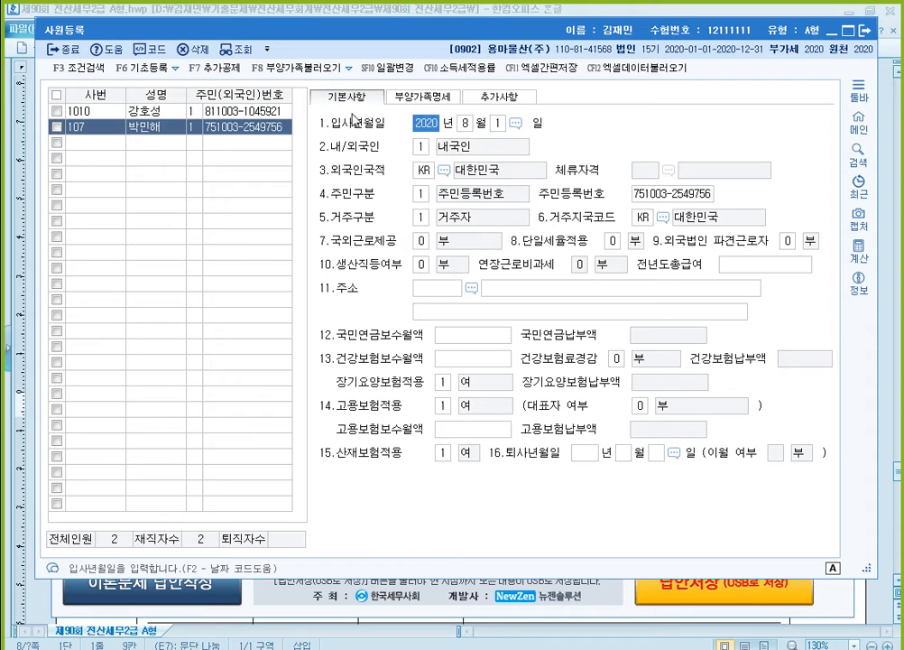
- Set the 부녀자 deduction to 1:여 on the employee's own row in 부양가족명세
left_click(436, 102)
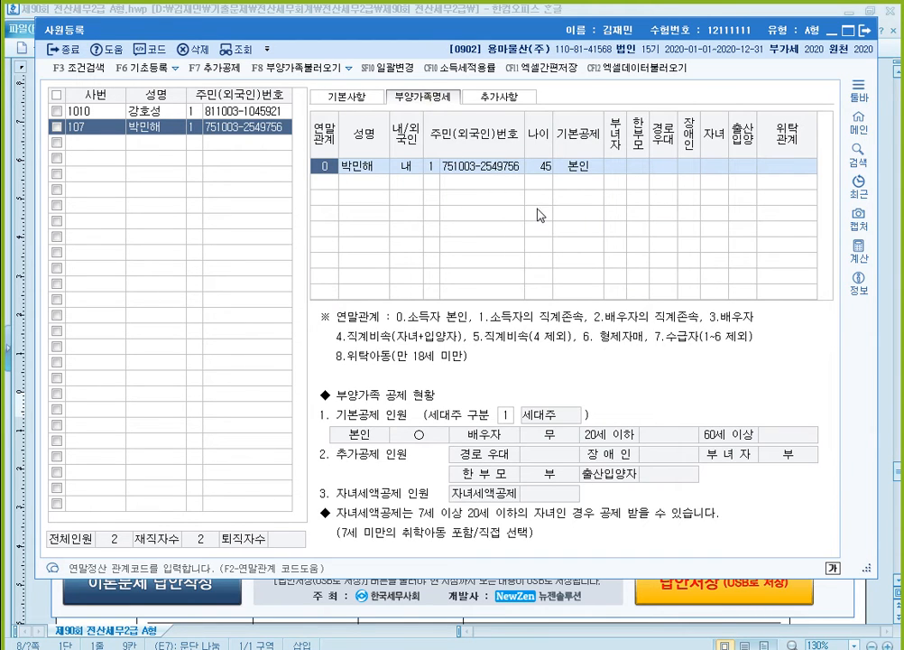
left_click(617, 168)
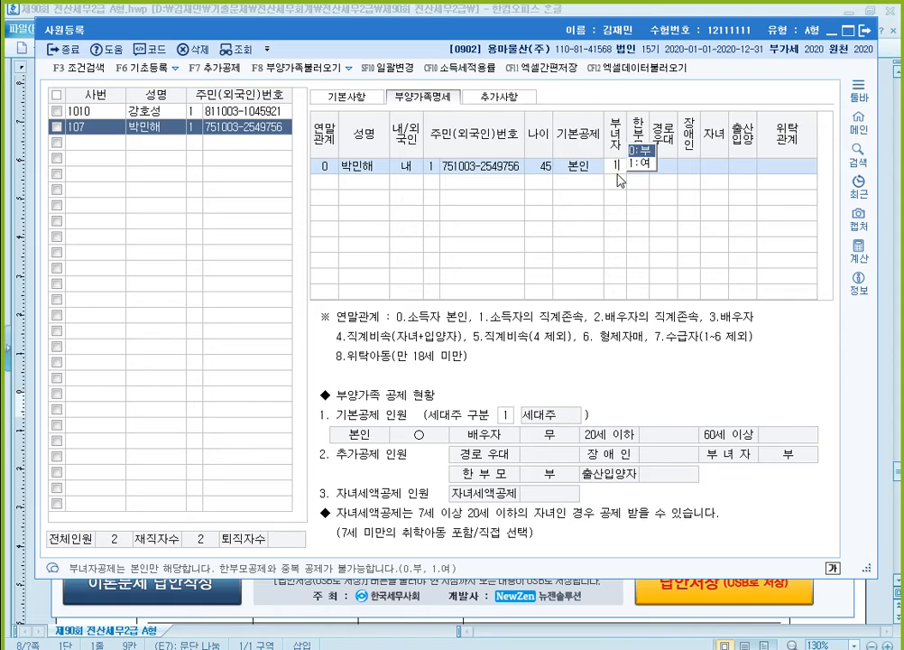
type("1")
key("Return")
key("Return")
key("Return")
key("Return")
key("Return")
key("Return")
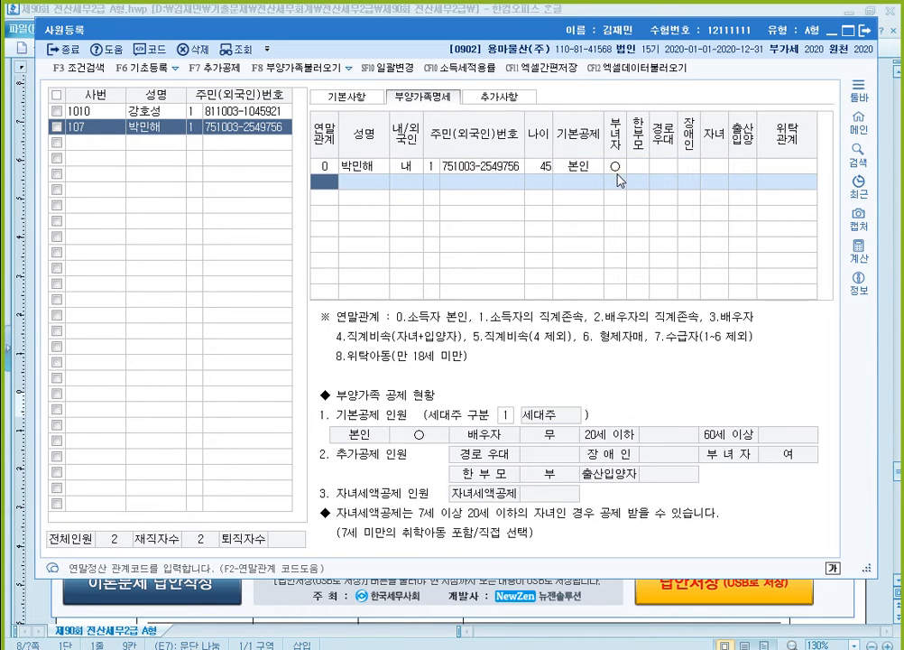
- Add the spouse to 부양가족명세 with 연말관계 3, entering the spouse's name, 내국인 status and resident registration number
type("3")
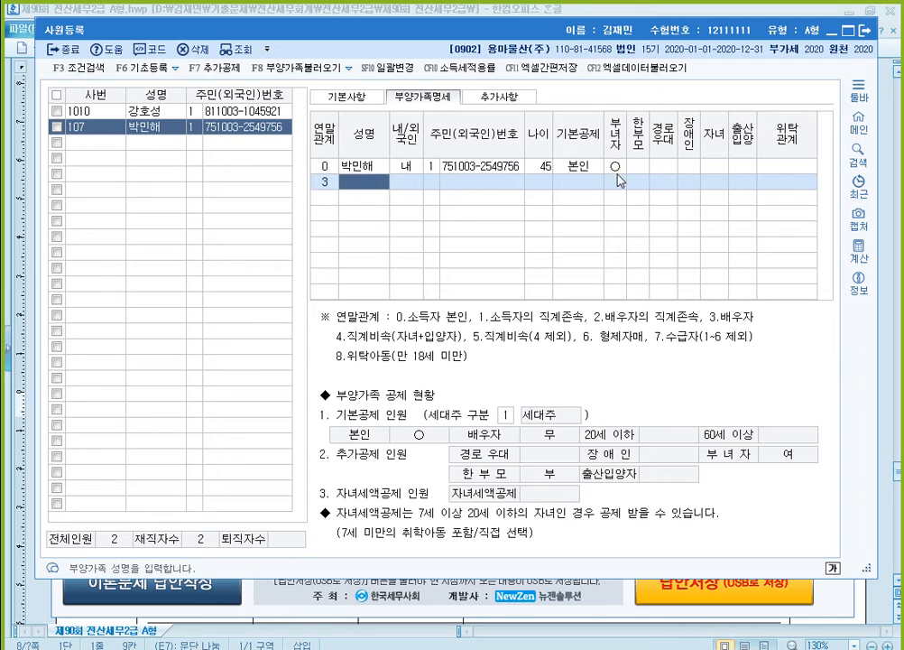
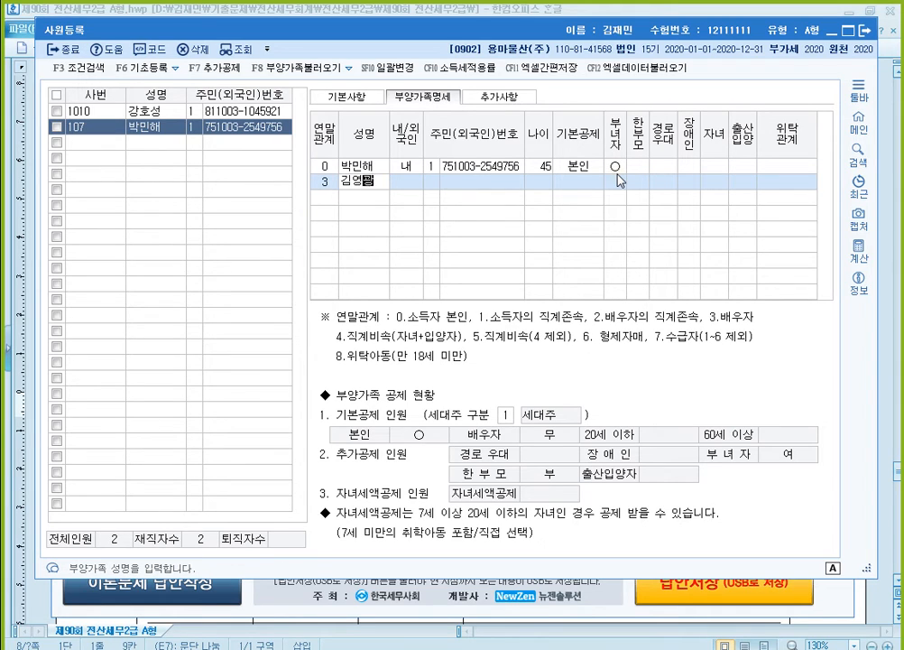
key("Return")
key("Return")
key("Return")
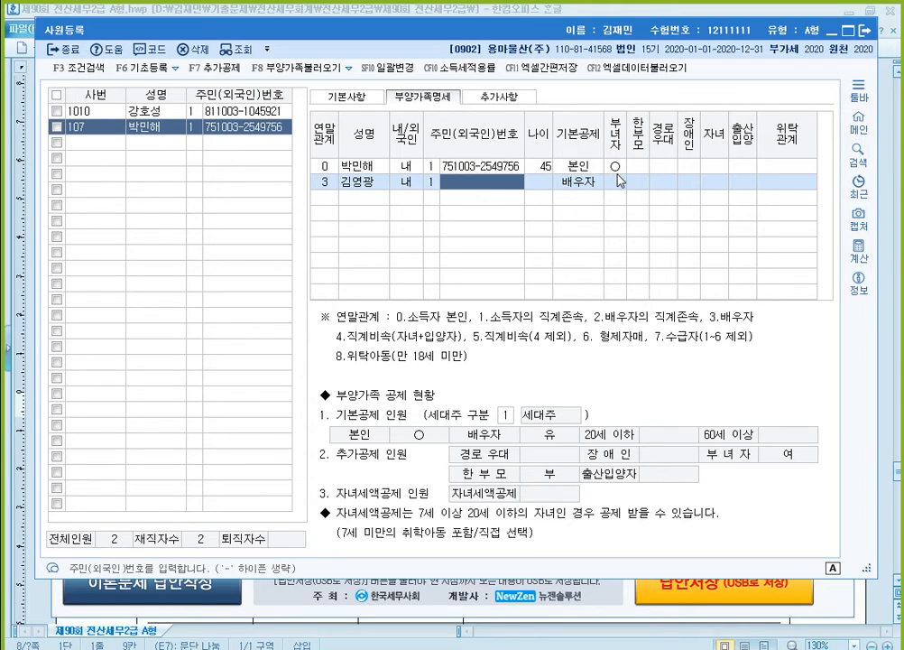
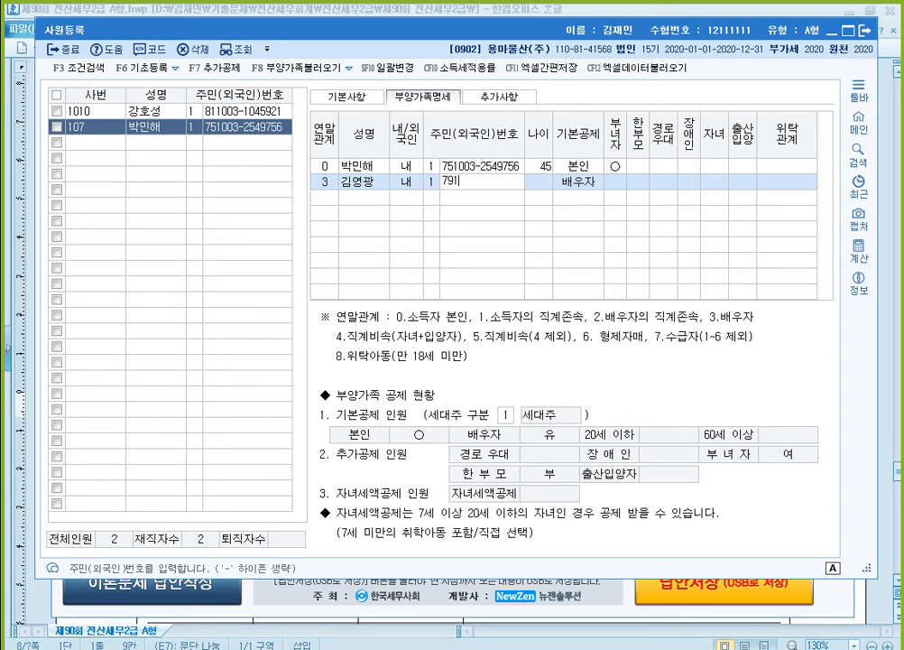
key("Return")
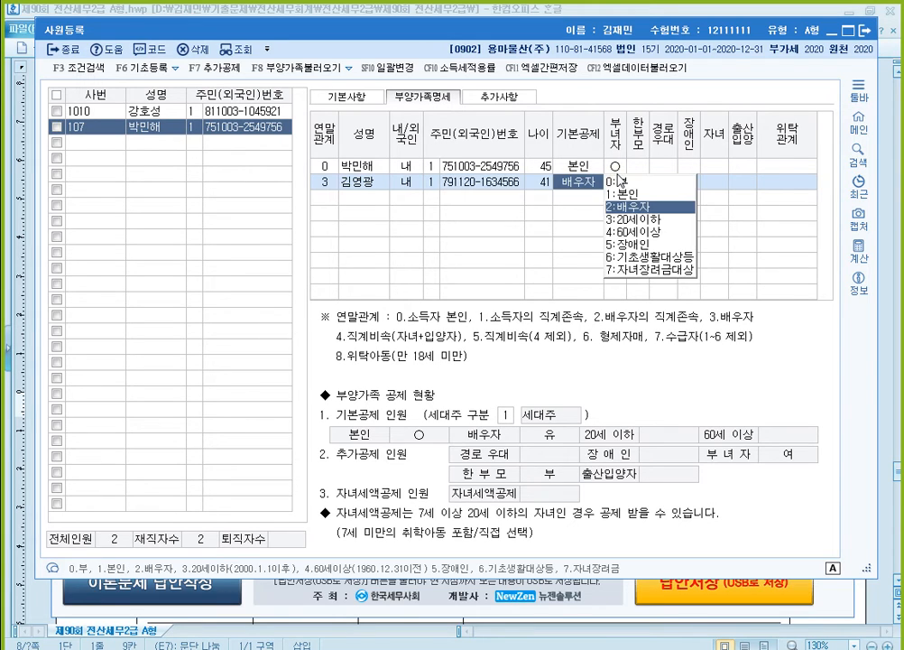
- Set the spouse's 기본공제 to 0:부 and complete the row
key("Return")
key("Return")
key("Return")
key("Return")
key("Return")
key("Return")
key("Return")
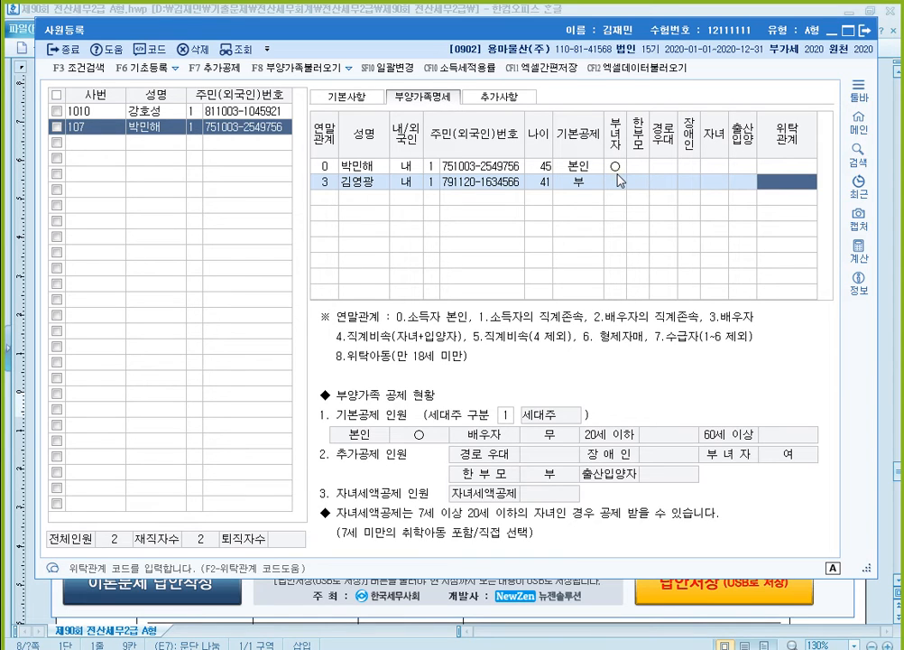
key("Return")
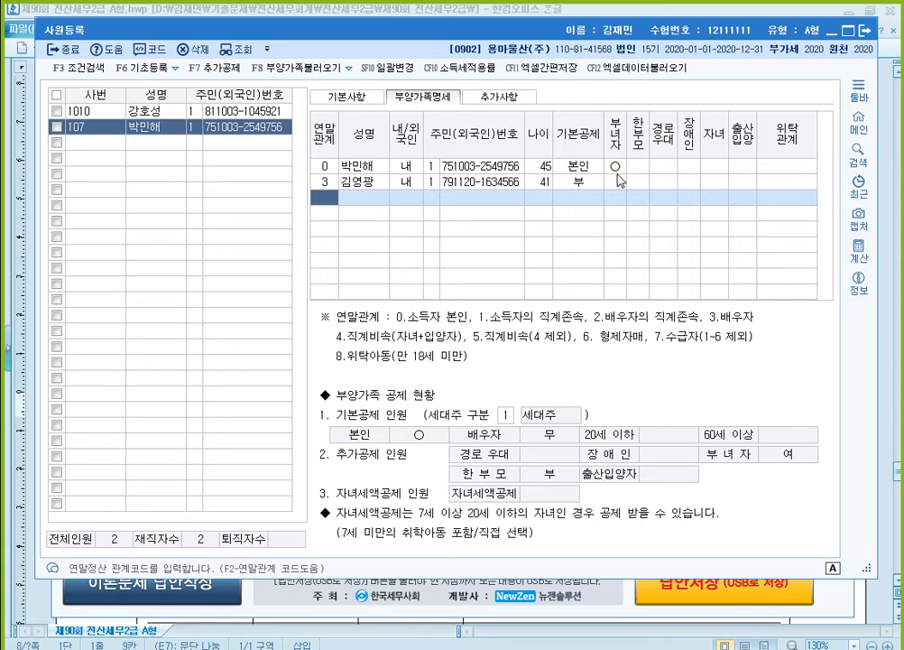
- Add the employee's father to 부양가족명세 with 연말관계 1, entering his name, 내국인 status and resident registration number
type("1")
key("Return")
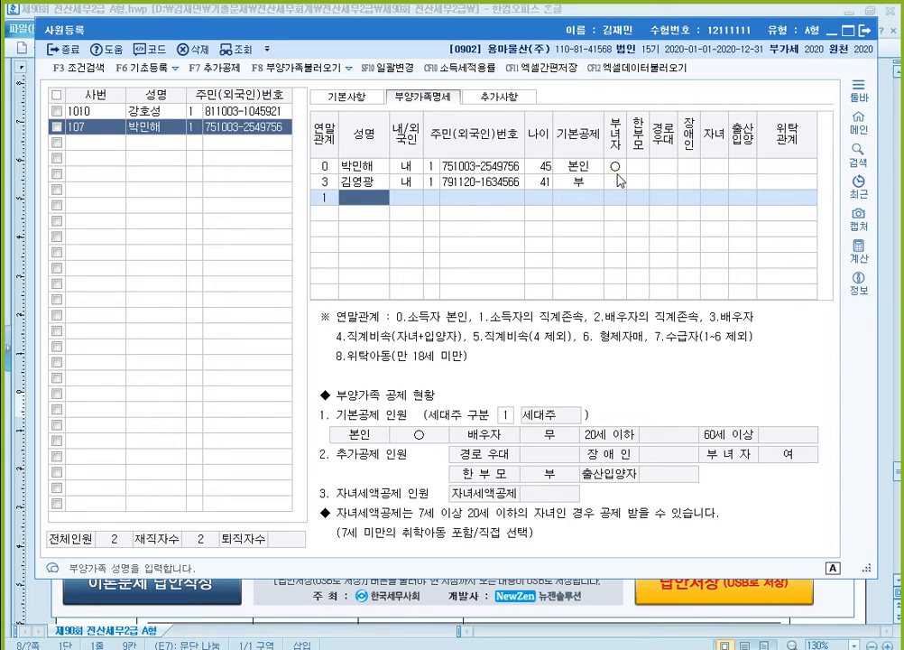
type("빅")
key("BackSpace")
key("BackSpace")
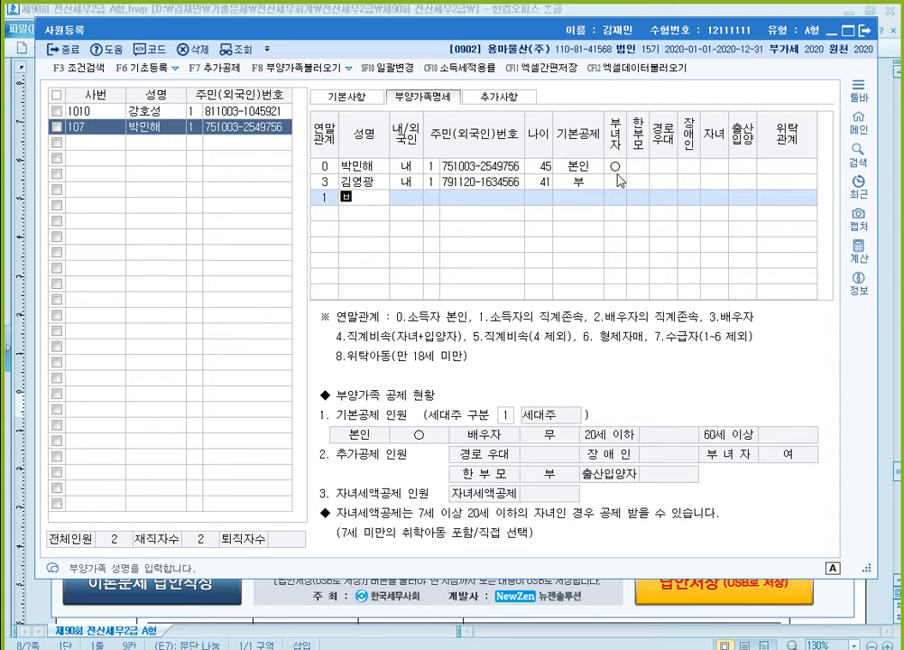
key("Return")
key("Return")
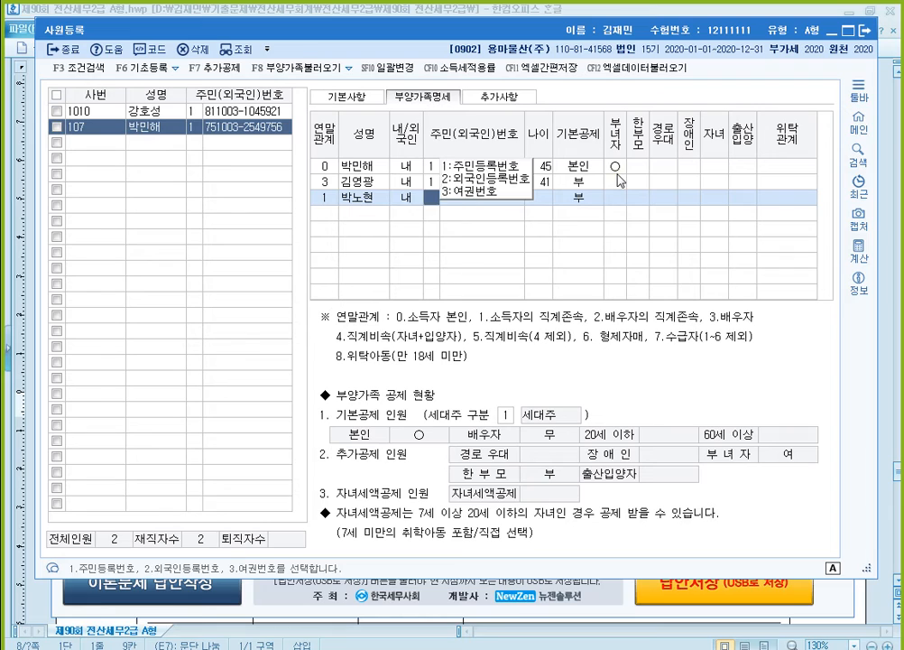
key("Return")
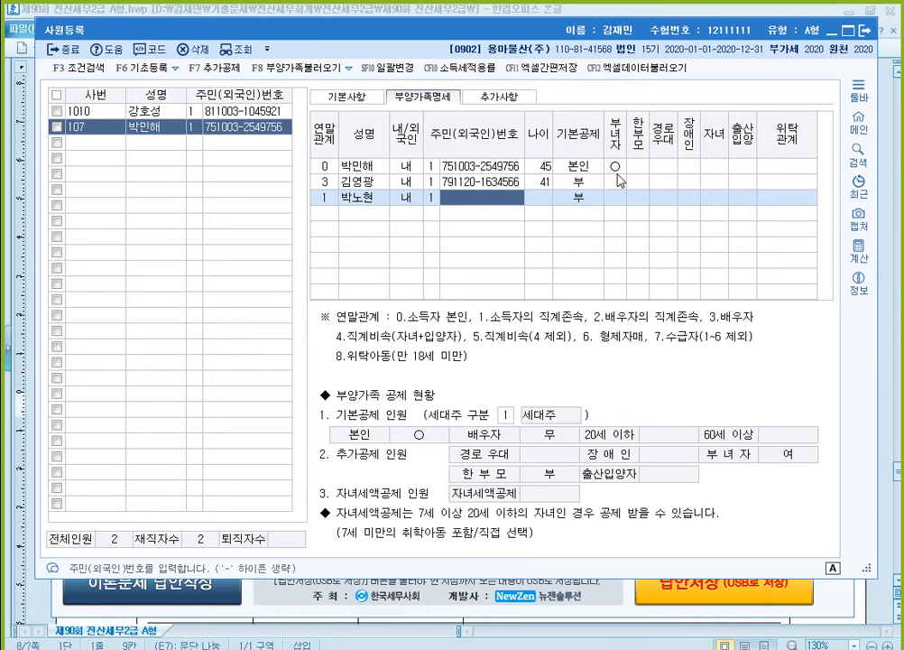
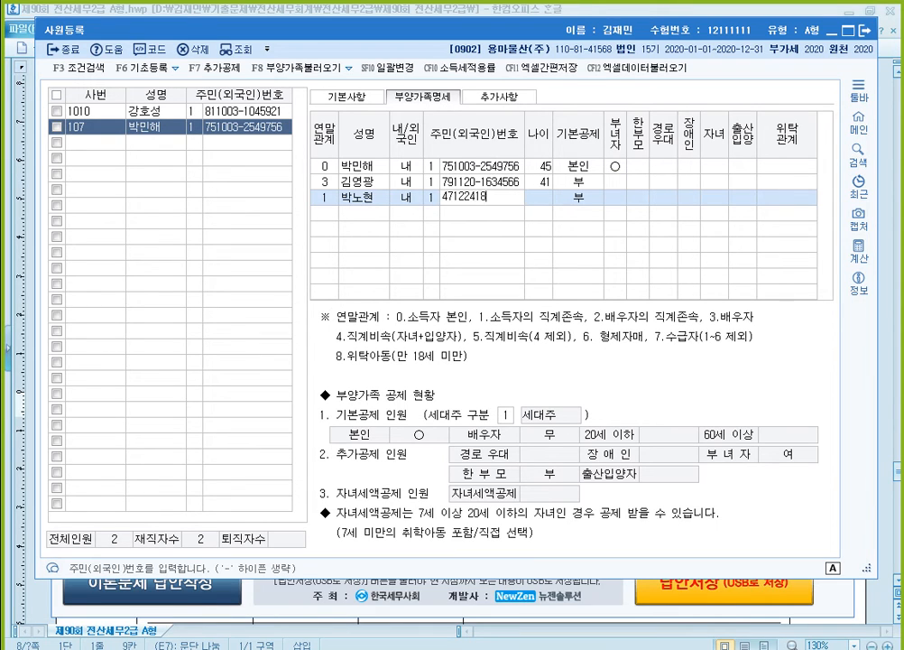
key("Return")
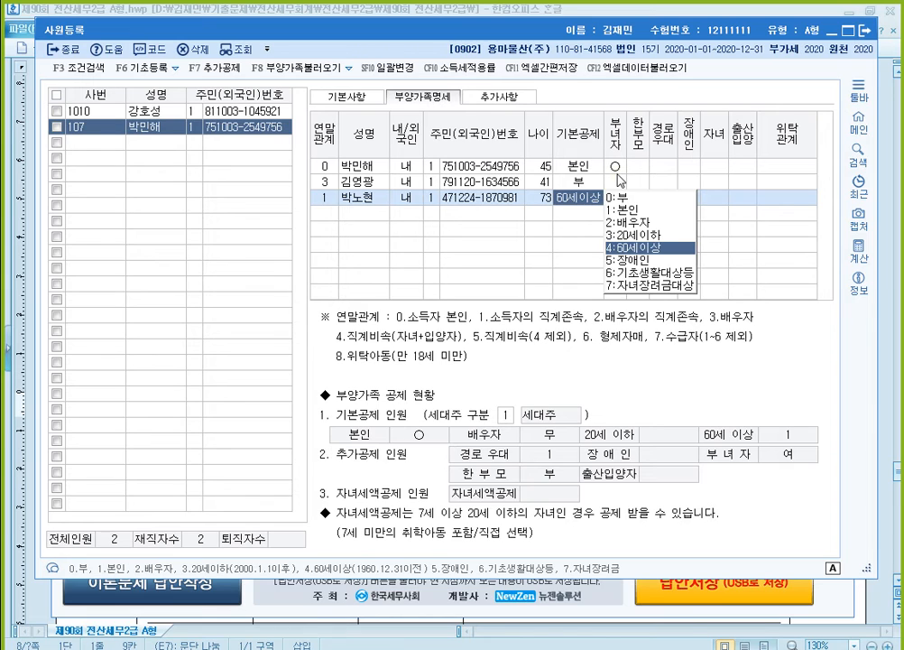
- Set the father's 기본공제 to 0:부 and complete his row
key("0")
key("Return")
key("Return")
key("Return")
key("Return")
key("Return")
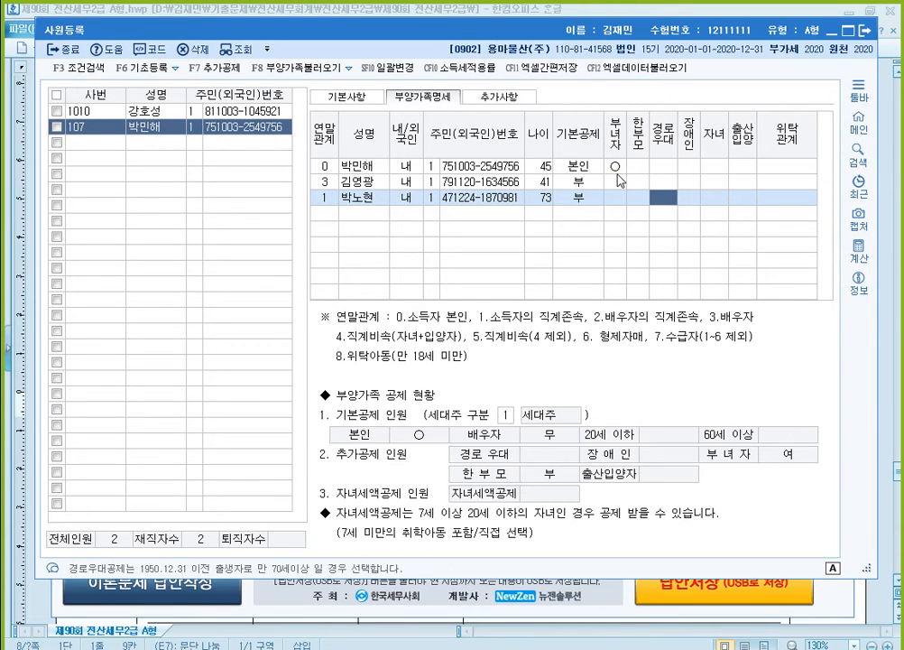
- Add the daughter with 연말관계 4, her name, 내국인 status and resident registration number, keeping 기본공제 at 3:20세이하
key("Return")
key("Return")
key("Return")
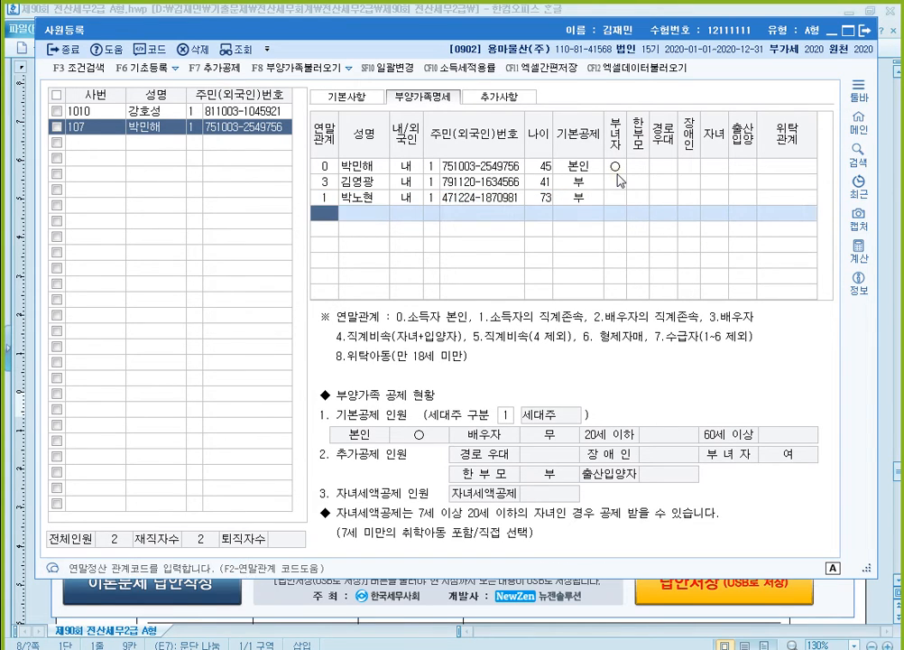
type("4")
key("Return")
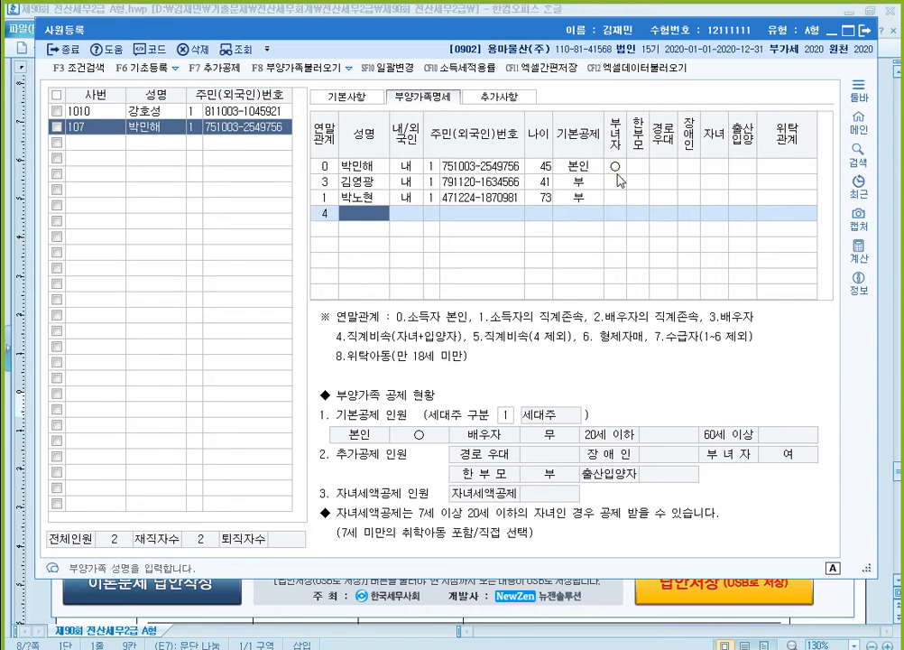
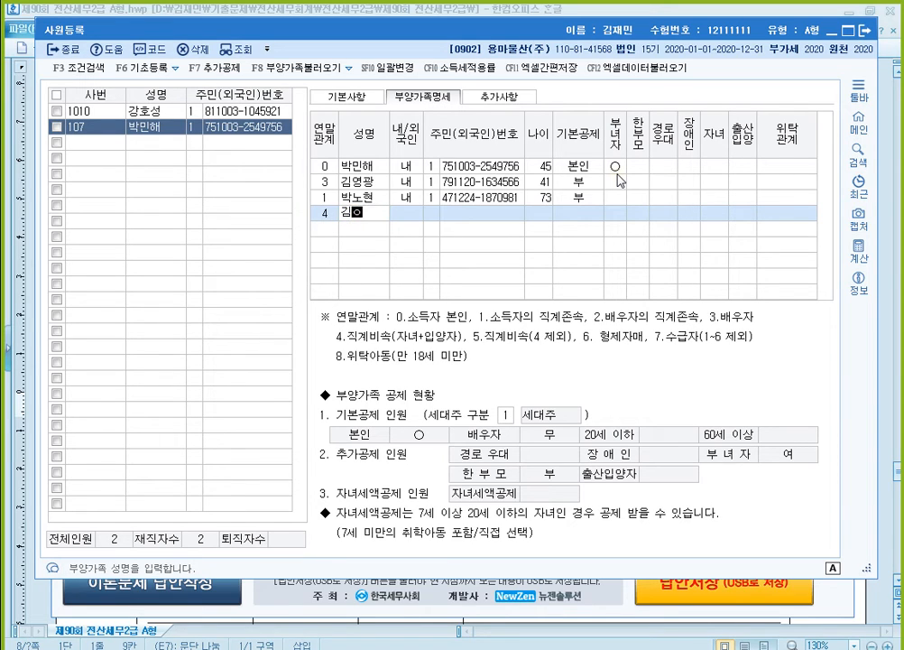
key("Return")
key("Return")
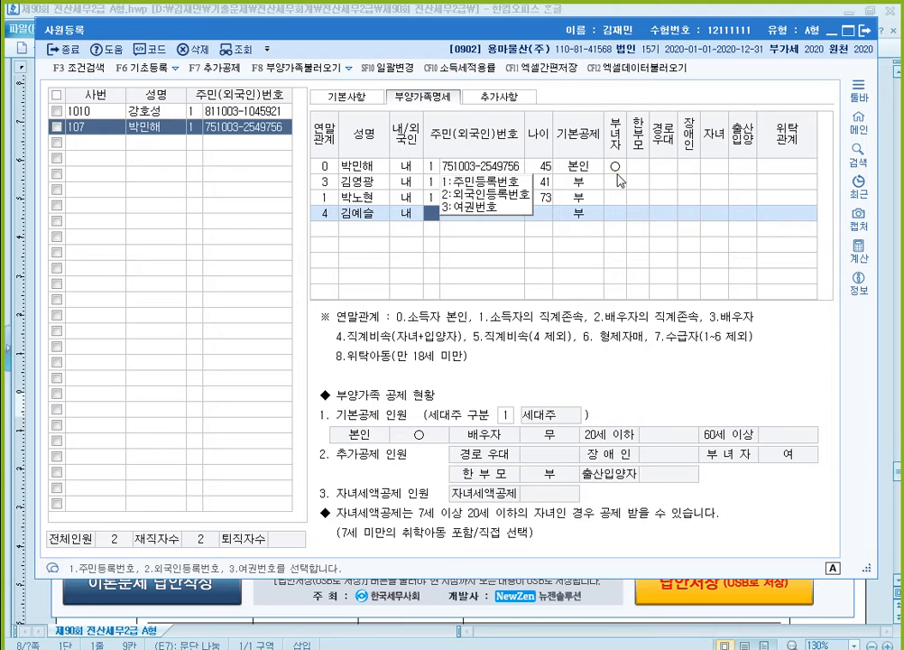
type("1")
key("Return")
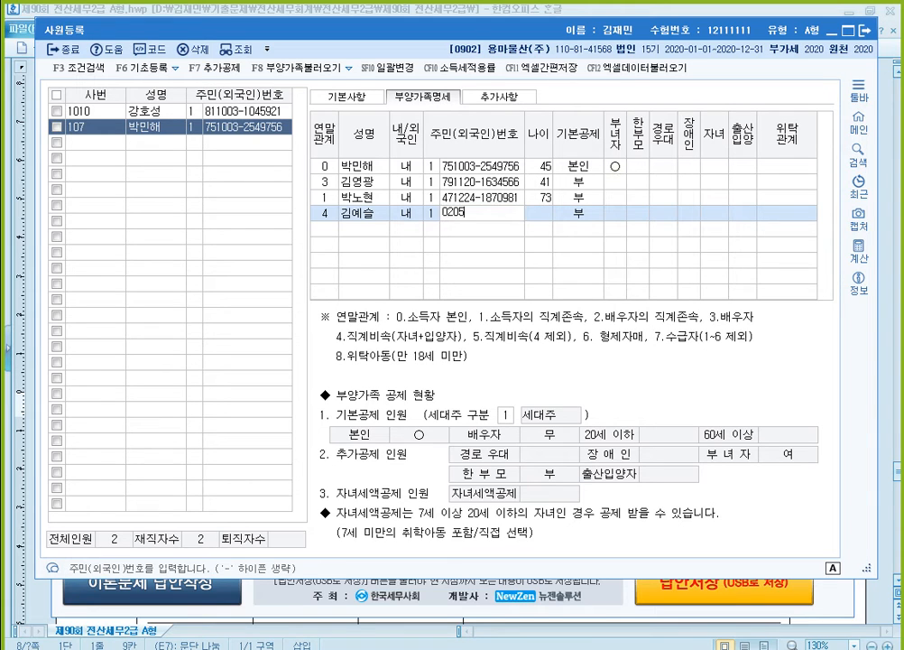
key("Return")
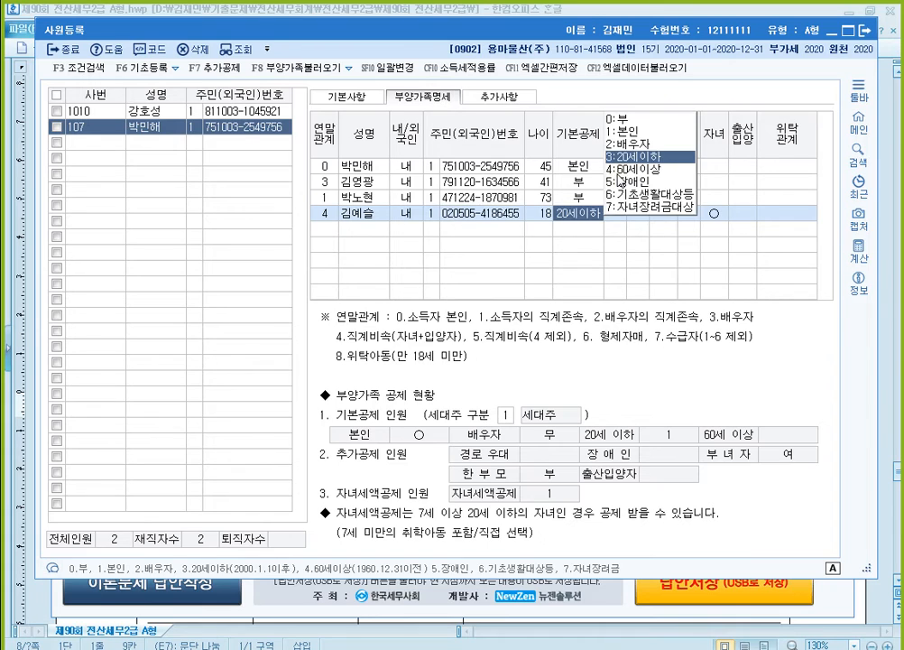
key("Return")
key("Return")
key("Return")
key("Return")
key("Return")
key("Return")
key("Return")
key("Return")
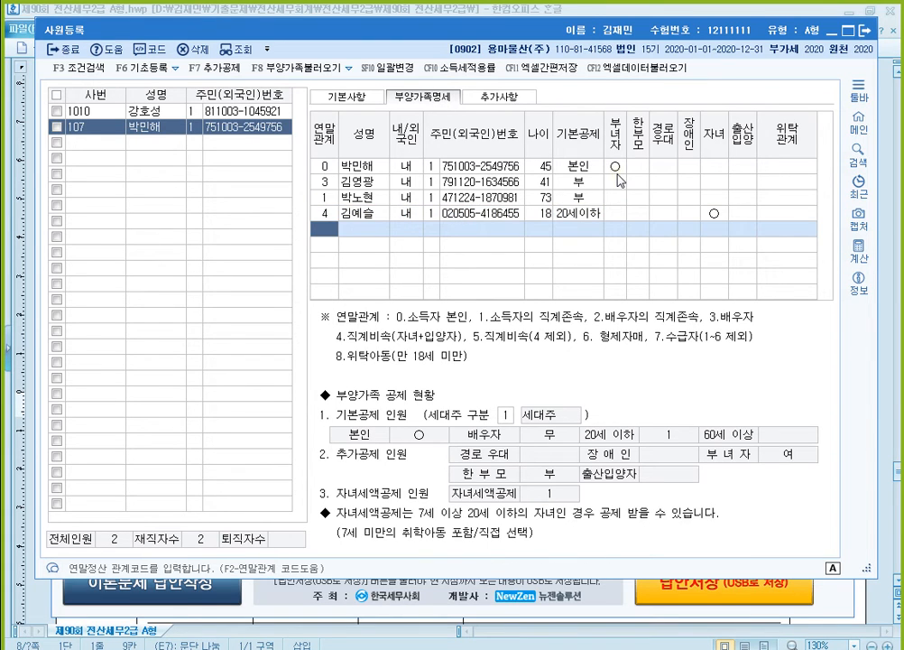
- Add the son with 연말관계 4, his name, 내국인 status and resident registration number, accepting 20세이하 as 기본공제
type("4")
key("Return")
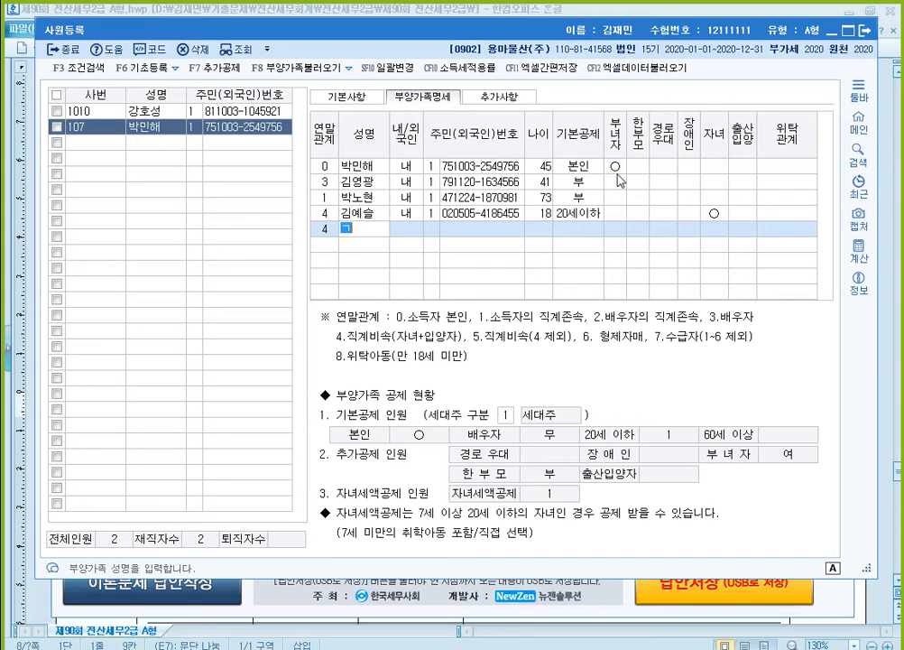
key("Return")
key("Return")
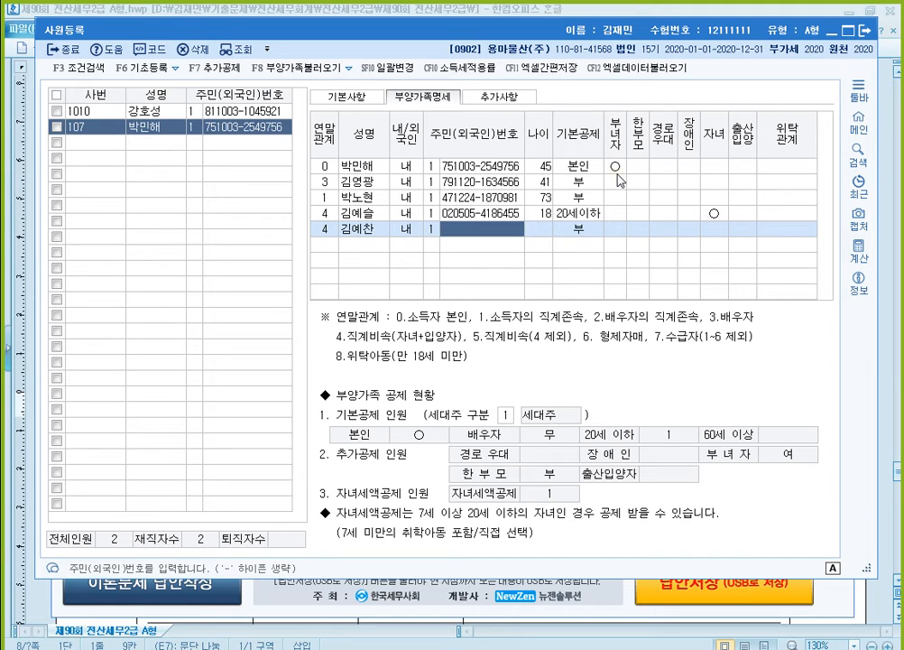
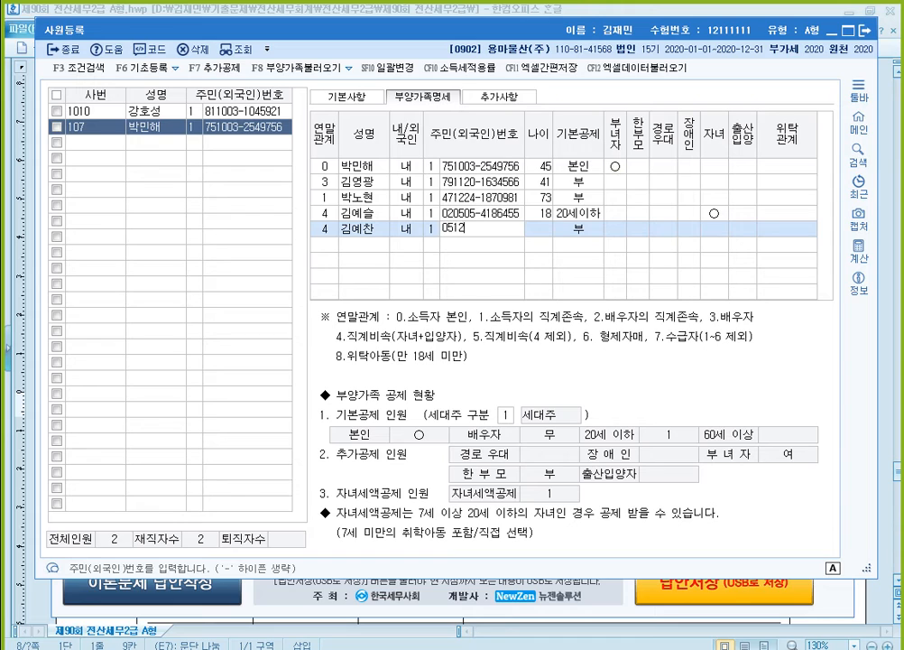
key("Return")
key("Return")
key("Return")
key("Return")
key("Return")
key("Return")
key("Return")
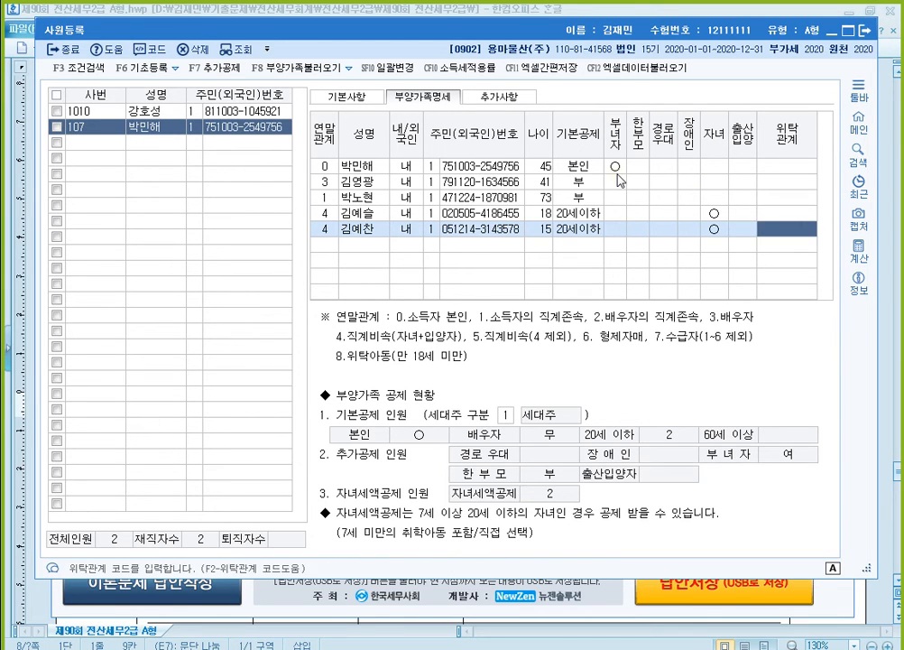
key("Return")
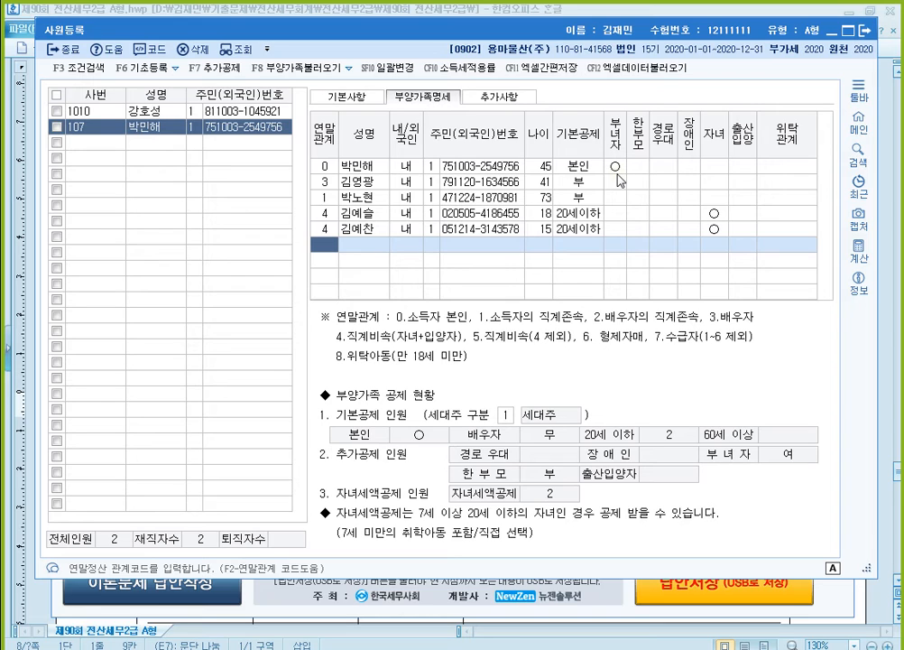
- Add the employee's brother with 연말관계 6, his name, 내국인 status and resident registration number, leaving 기본공제 at 부
type("6")
key("Return")
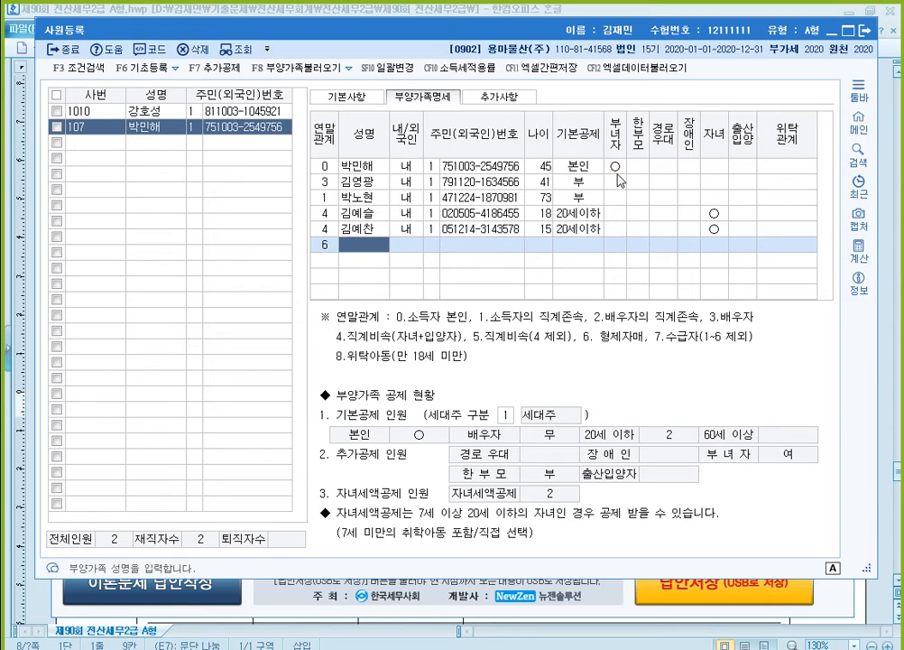
key("Return")
key("Return")
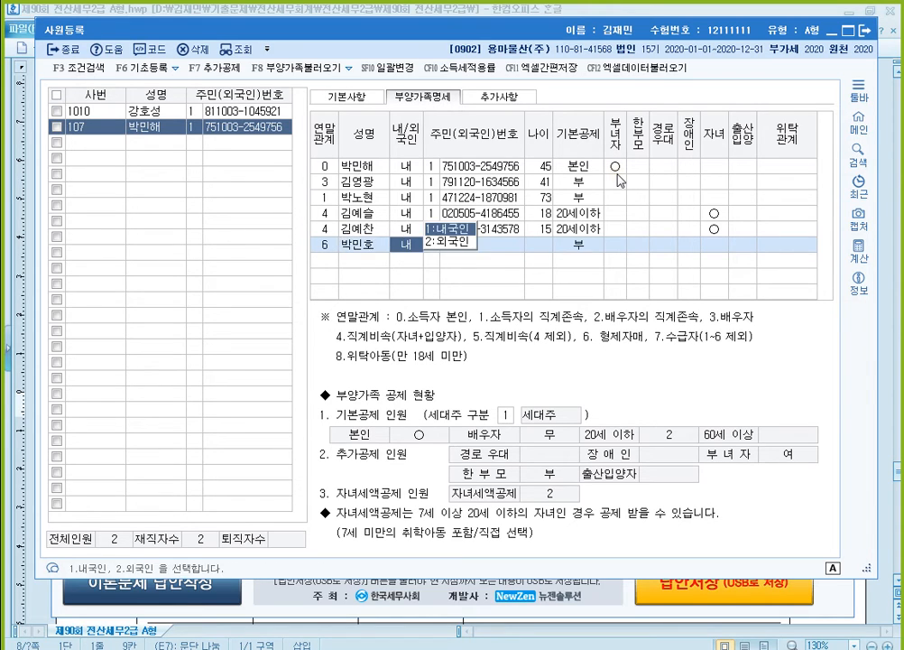
key("Return")
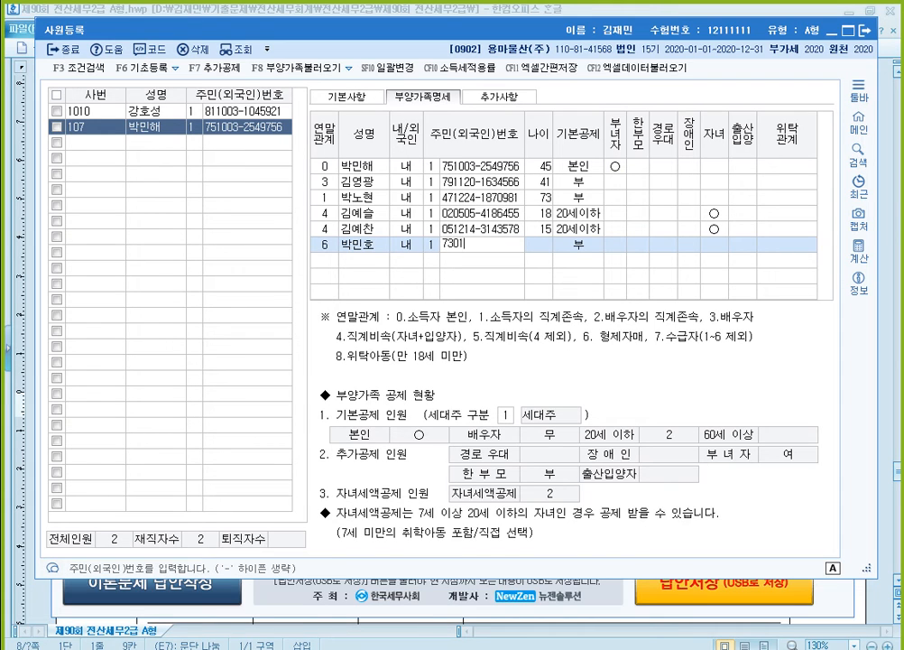
key("Return")
key("Return")
key("Return")
key("Return")
key("Return")
key("Return")
key("Return")
key("Return")
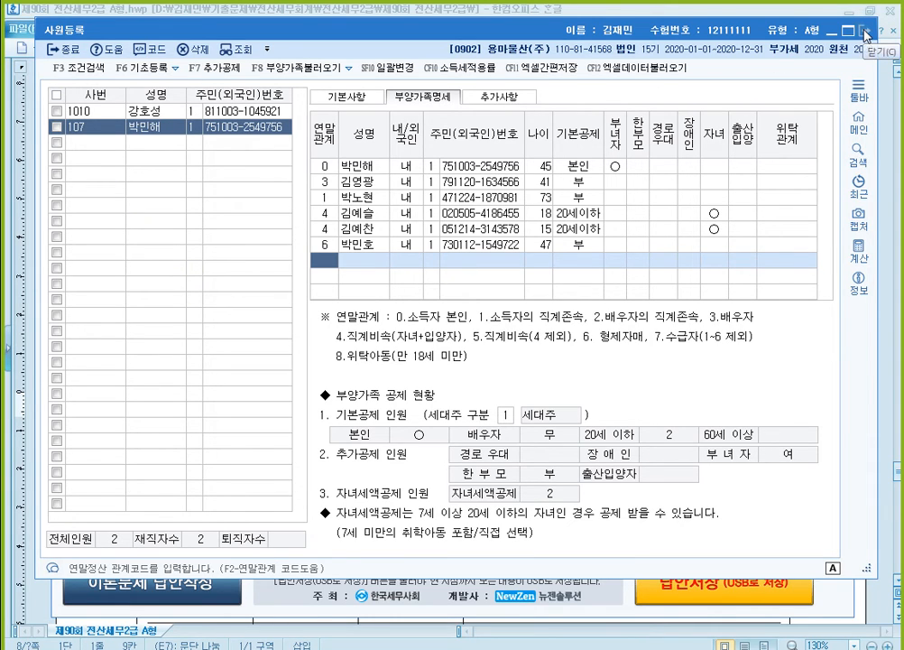
- Close 사원등록 and switch to the Hancom exam document to read the 부양가족 현황 table of 문제5 [2]
key("Escape")
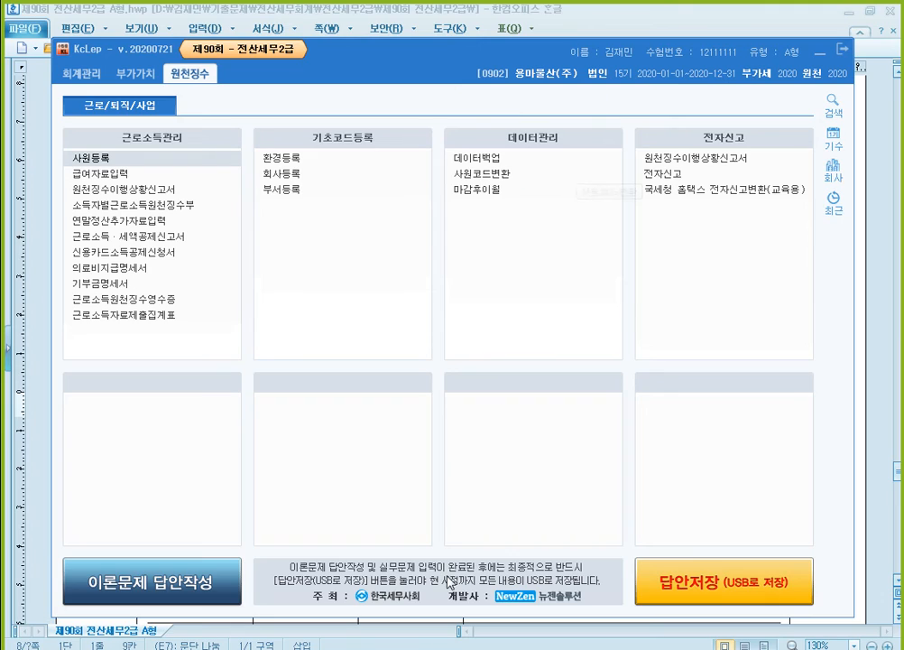
left_click(363, 648)
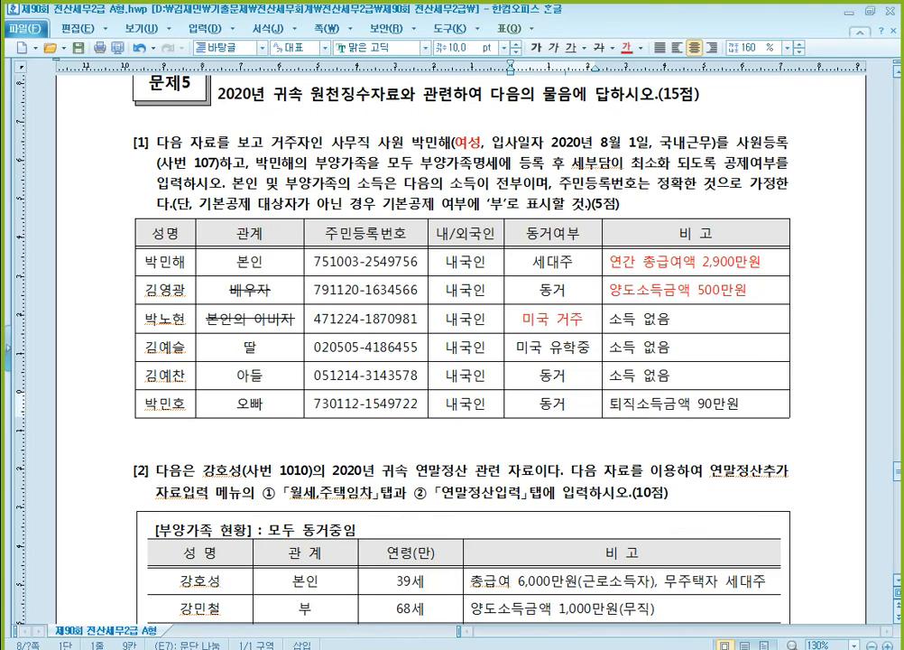
scroll(403, 469, "down", 3)
scroll(417, 427, "down", 5)
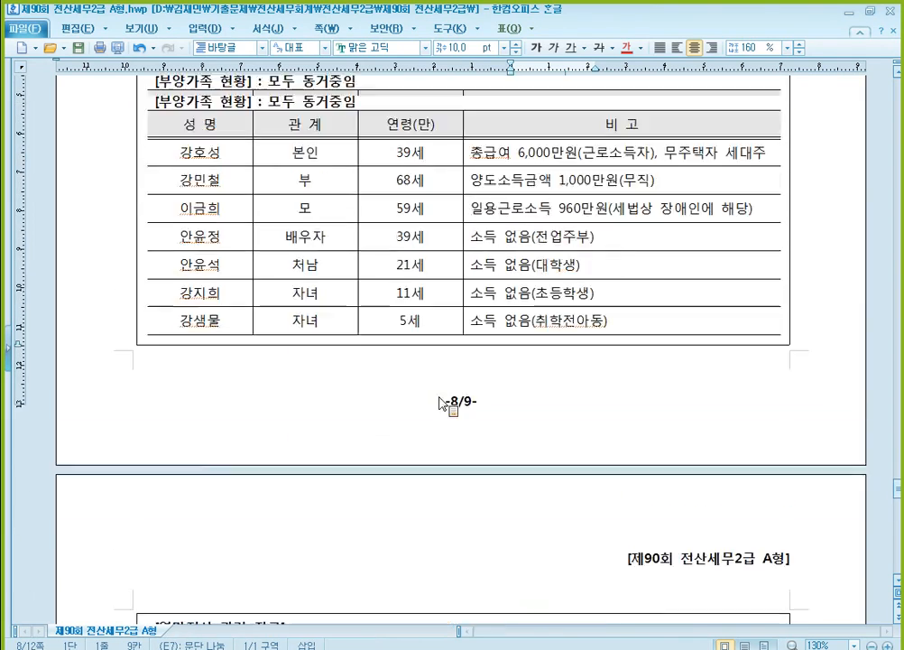
scroll(446, 408, "up", 4)
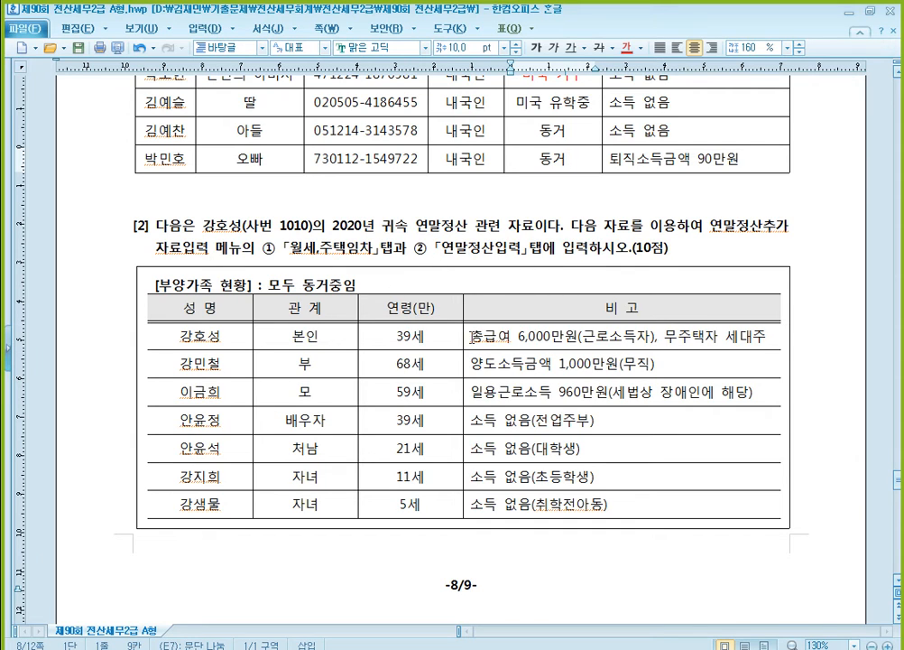
scroll(307, 298, "down", 2)
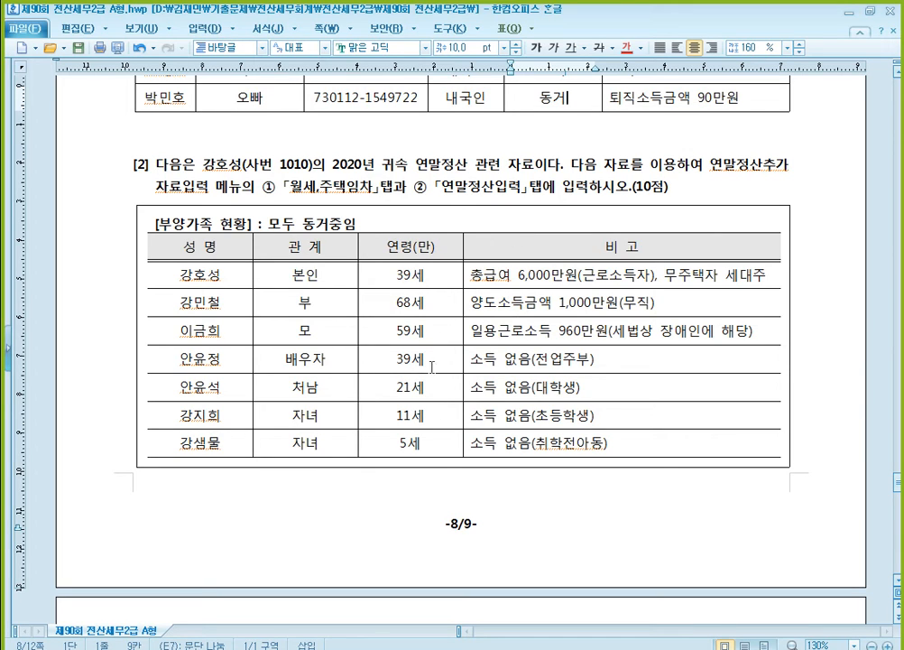
scroll(415, 334, "down", 2)
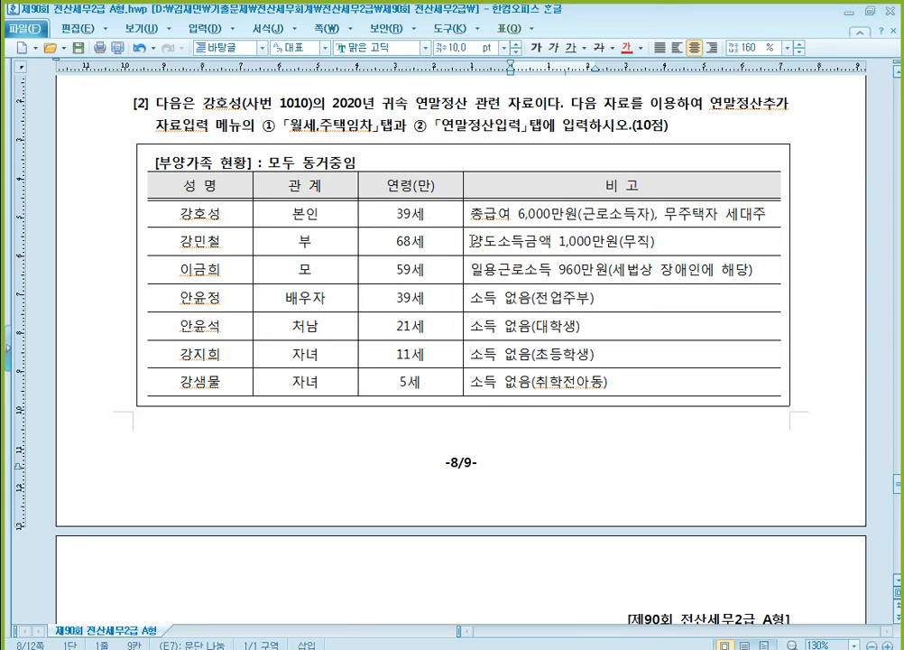
- Colour the father's note "양도소득금액 1,000만원(무직)" red in the 부양가족 현황 table
left_click_drag(470, 241, 662, 239)
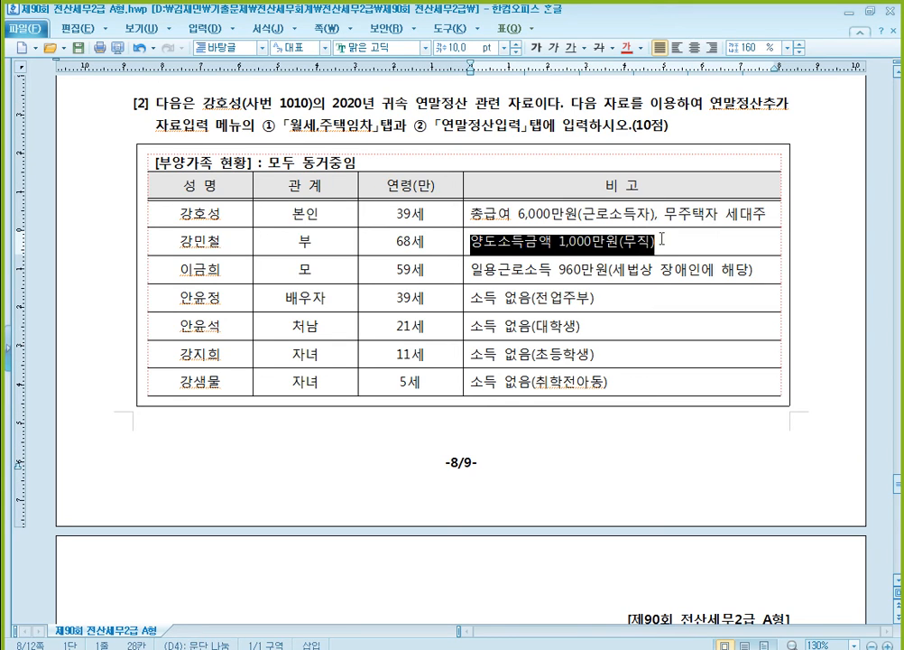
left_click(626, 48)
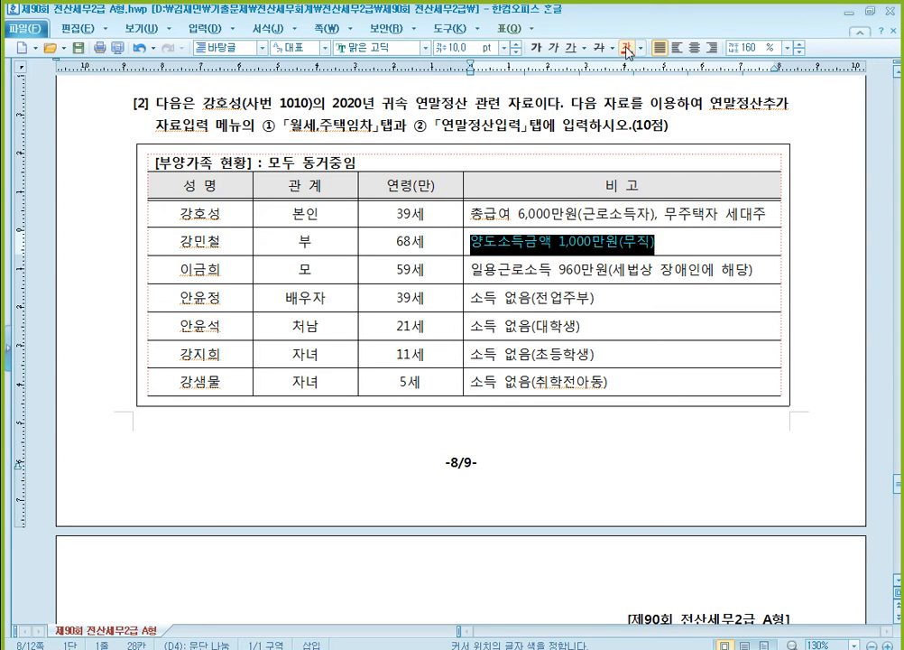
left_click(506, 281)
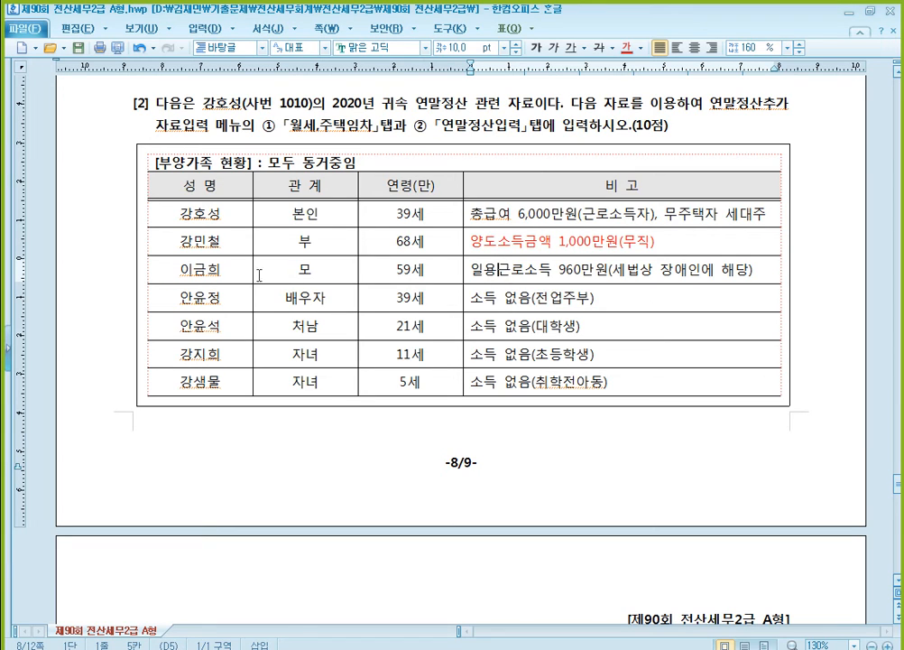
- Colour the word "장애인" red in the mother's note of the 부양가족 현황 table
left_click(613, 271)
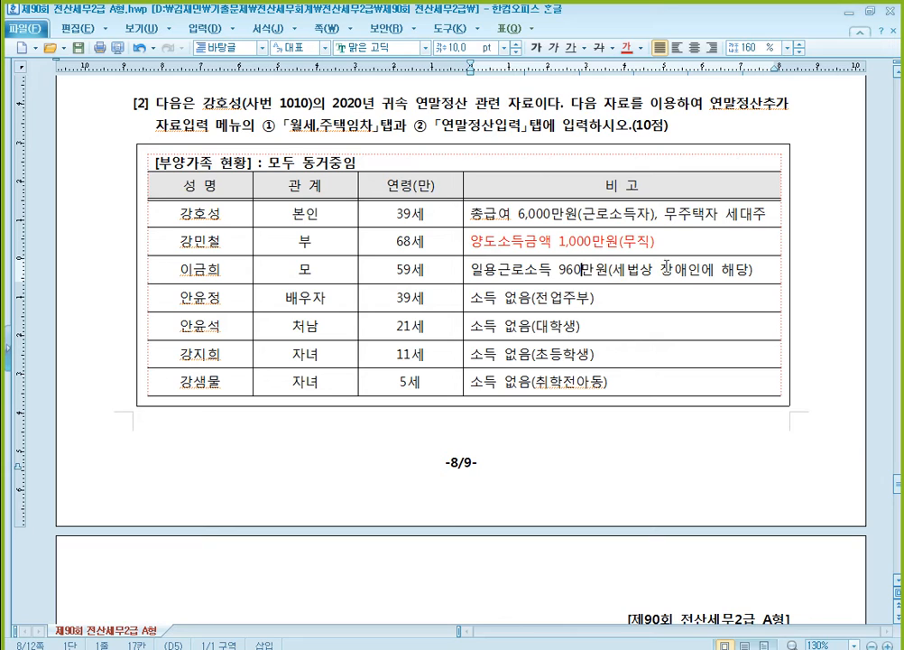
left_click_drag(661, 271, 703, 271)
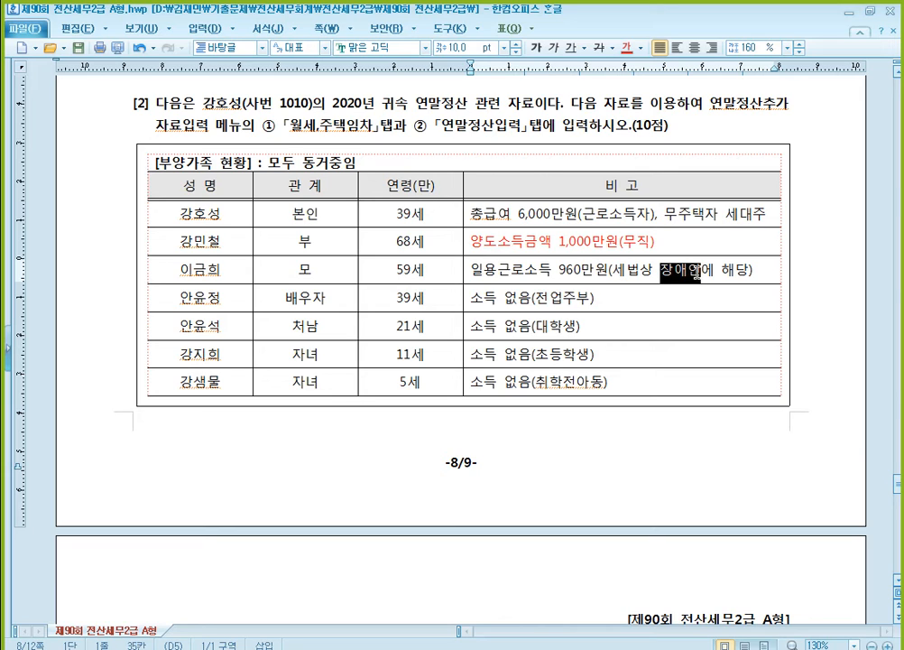
left_click(628, 52)
left_click(580, 272)
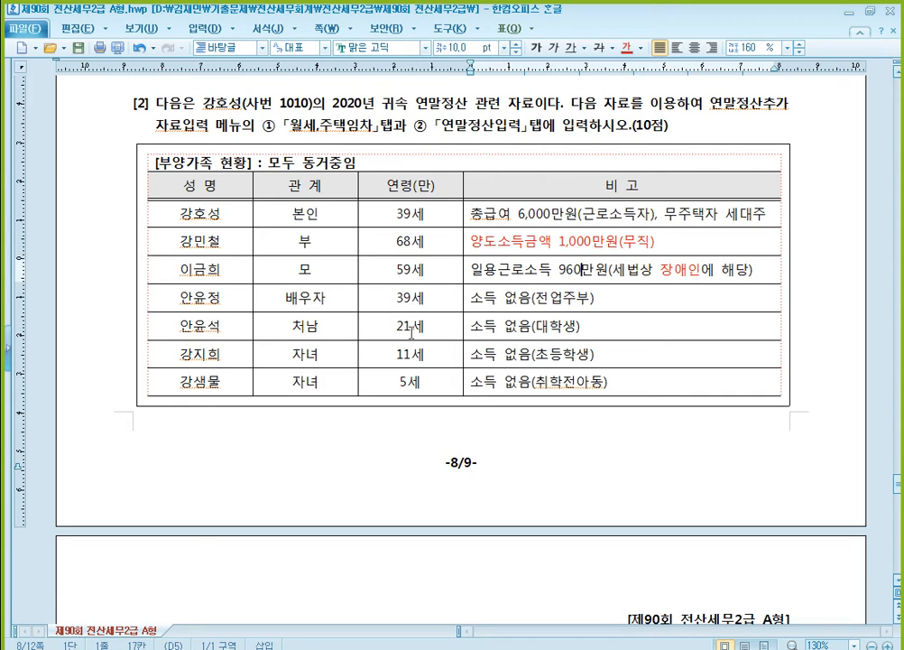
- Colour the brother-in-law's age "21세" red in the 부양가족 현황 table
left_click_drag(395, 325, 425, 326)
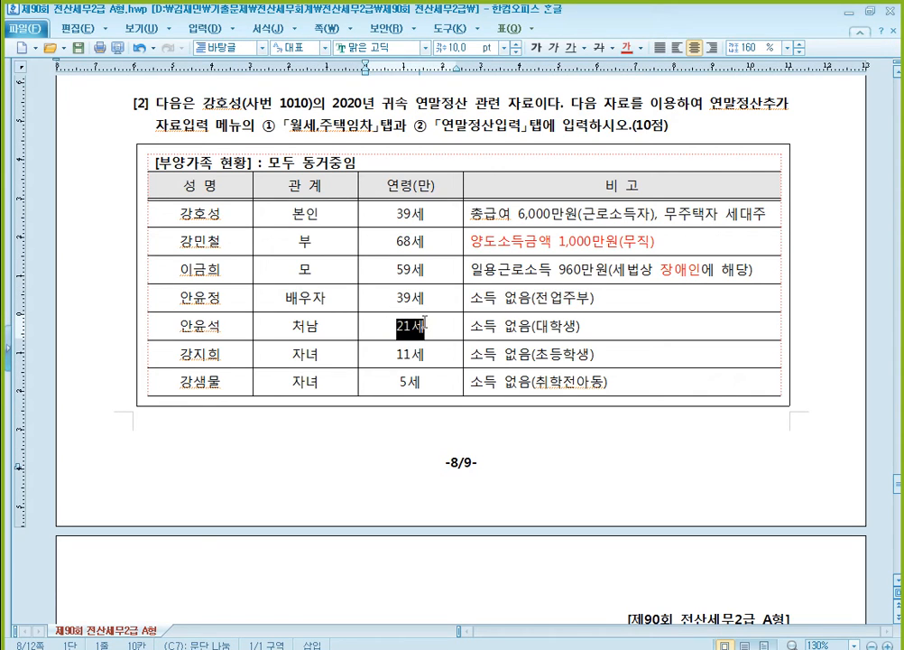
left_click(626, 47)
left_click(576, 324)
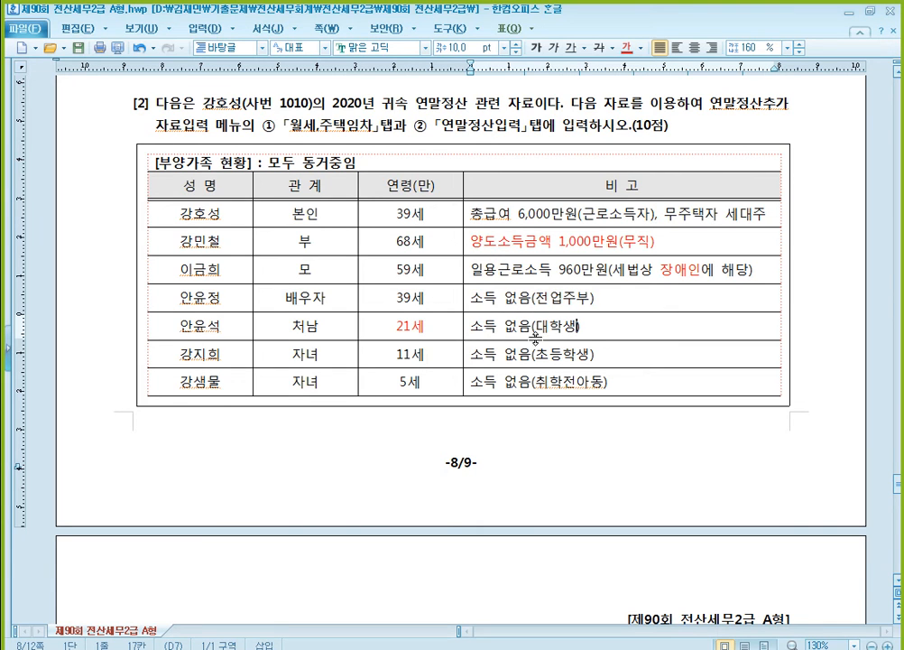
- Examine the 연말정산 관련 자료 table and 유의사항, comparing the expense items with the dependants in the 부양가족 현황 table
scroll(542, 271, "down", 10)
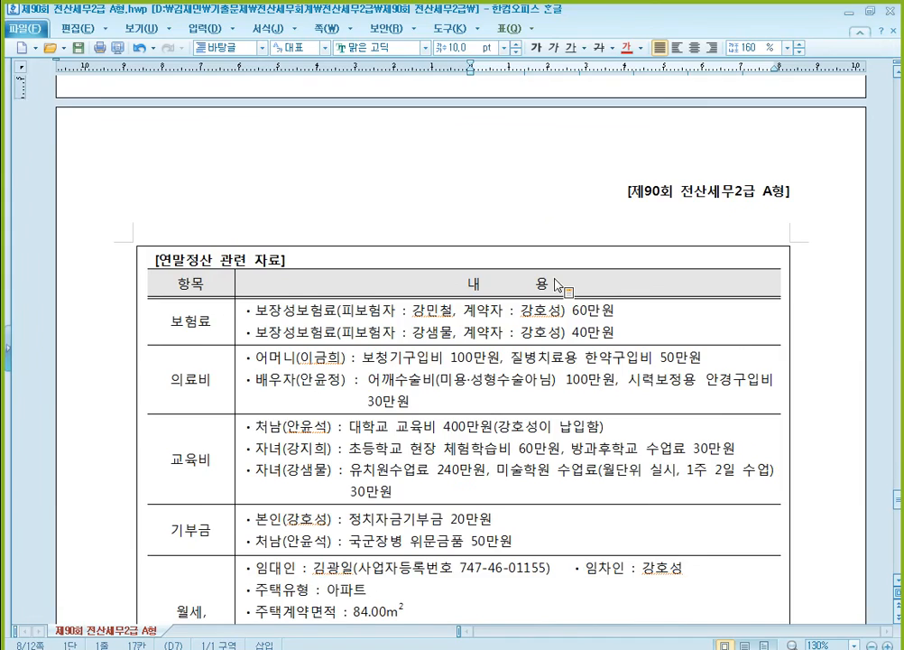
scroll(556, 280, "down", 2)
scroll(556, 281, "up", 2)
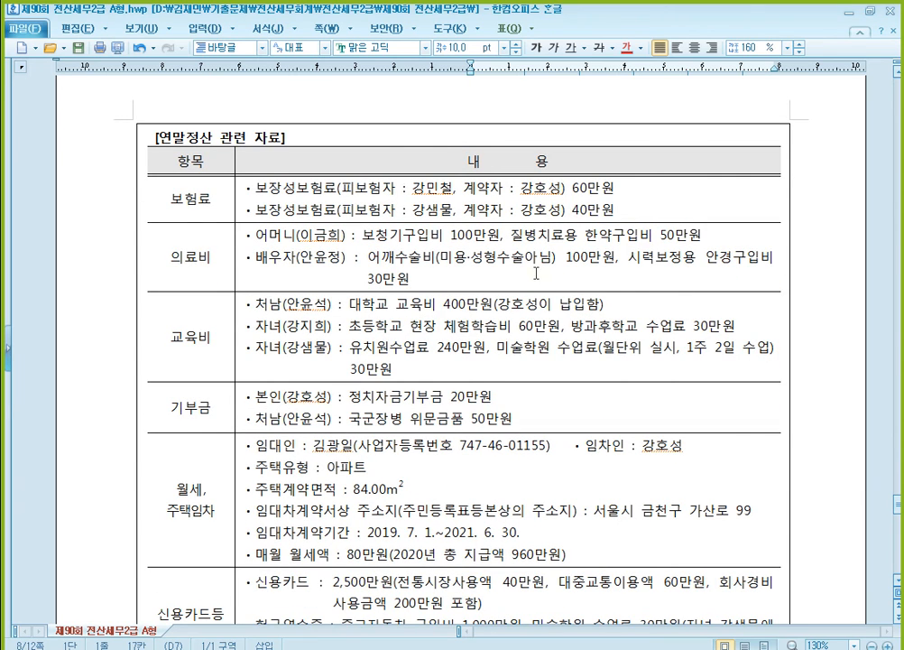
scroll(528, 273, "down", 3)
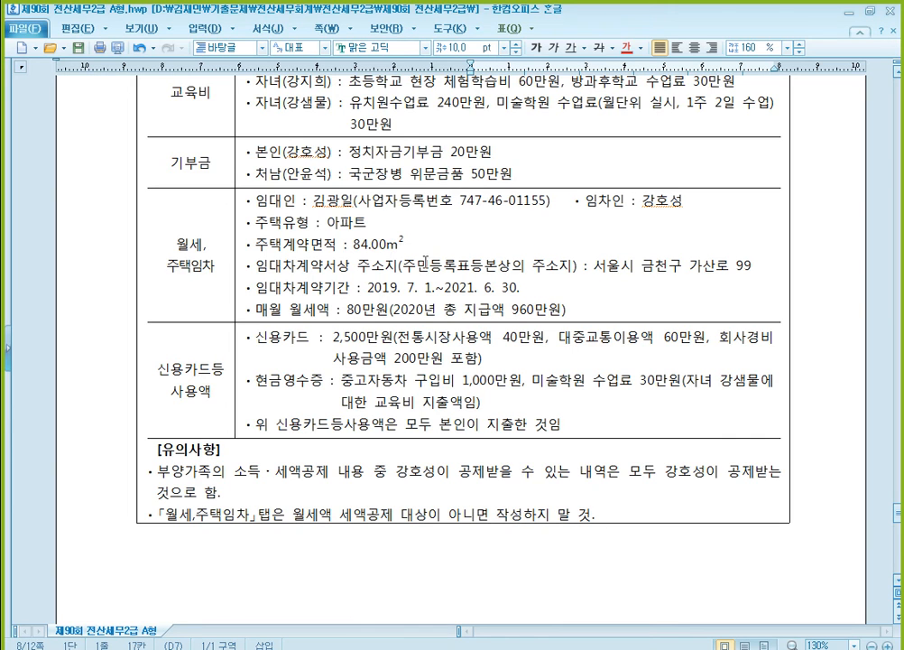
scroll(430, 265, "up", 4)
scroll(447, 252, "up", 1)
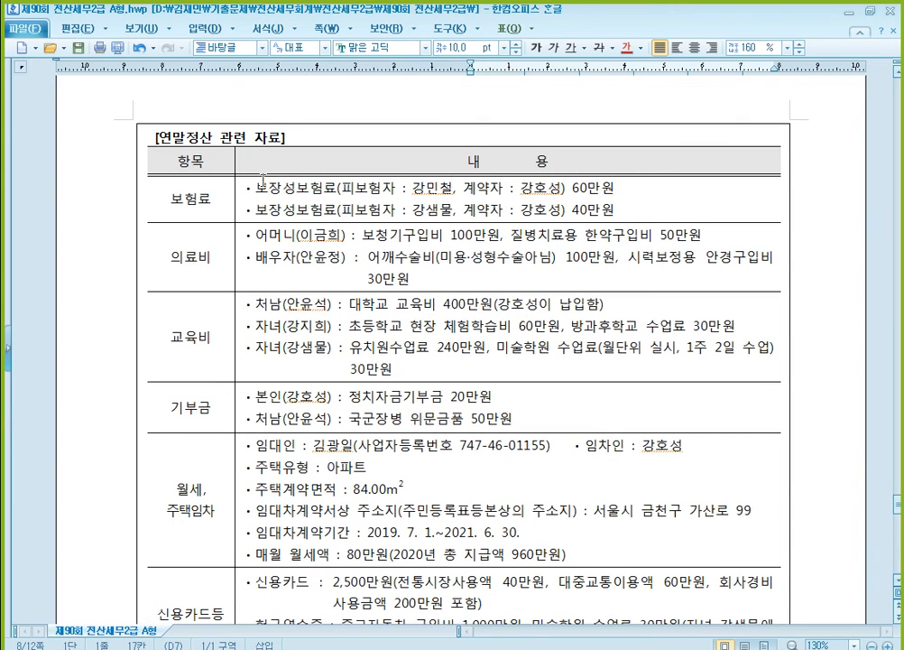
left_click(202, 210)
scroll(398, 188, "up", 9)
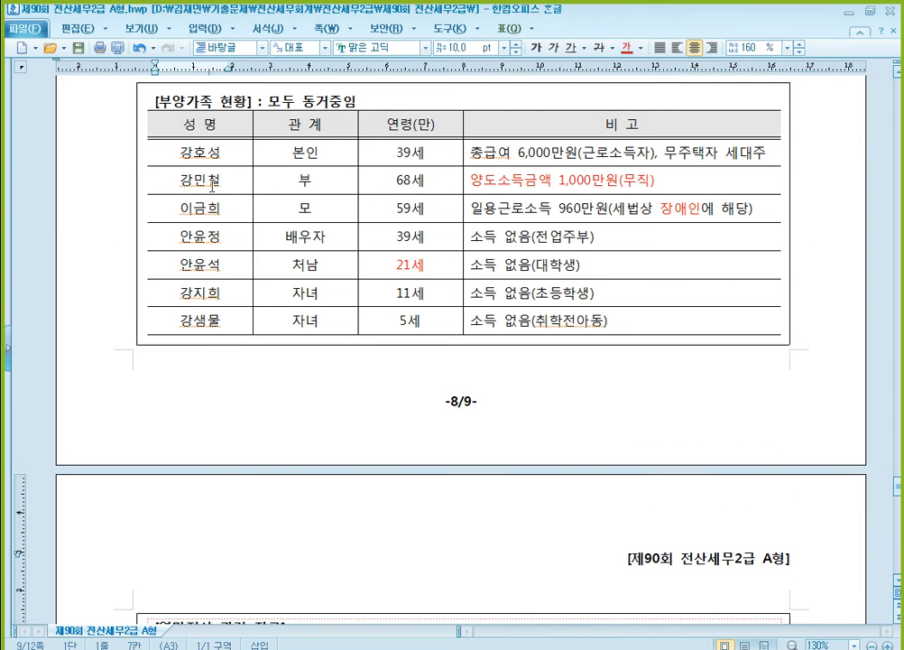
left_click(212, 186)
left_click(212, 272)
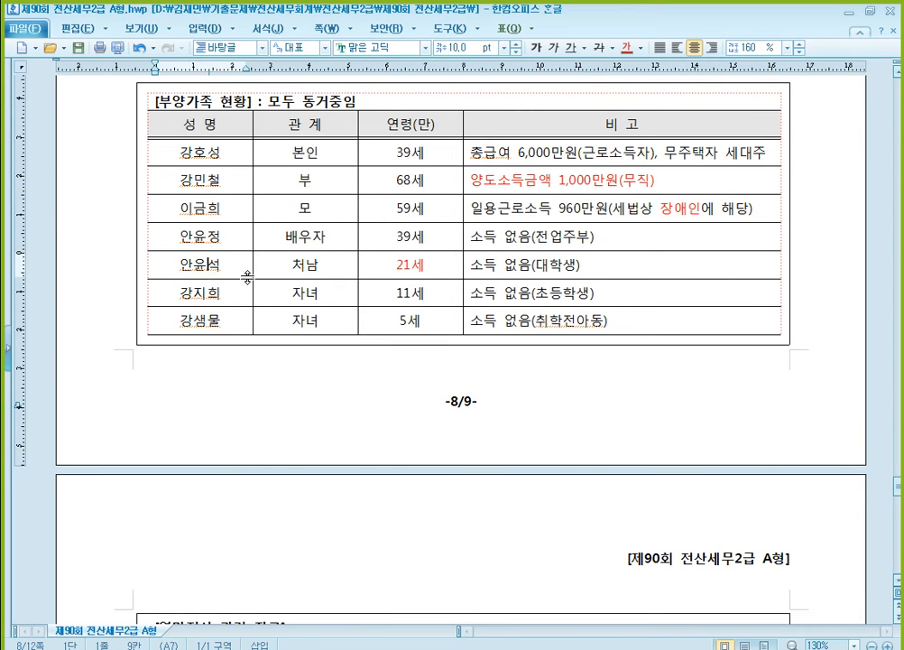
scroll(341, 333, "down", 5)
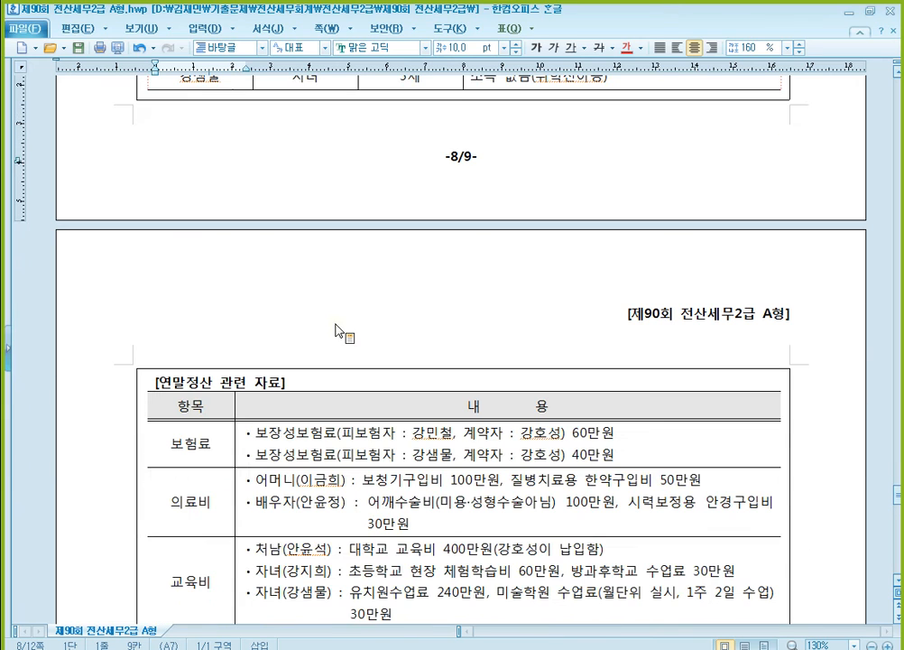
scroll(454, 448, "up", 4)
scroll(454, 449, "up", 1)
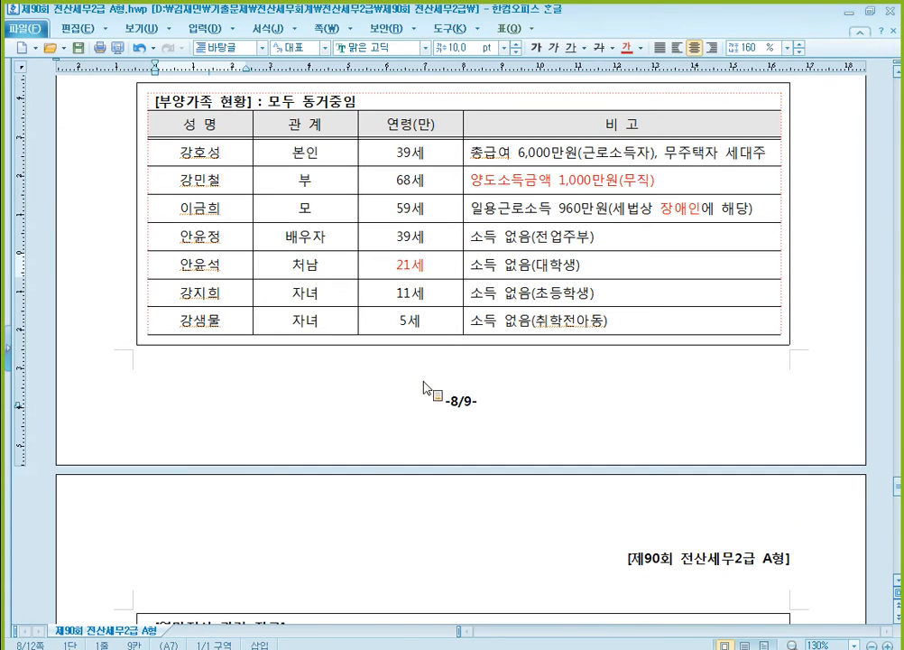
scroll(475, 465, "down", 3)
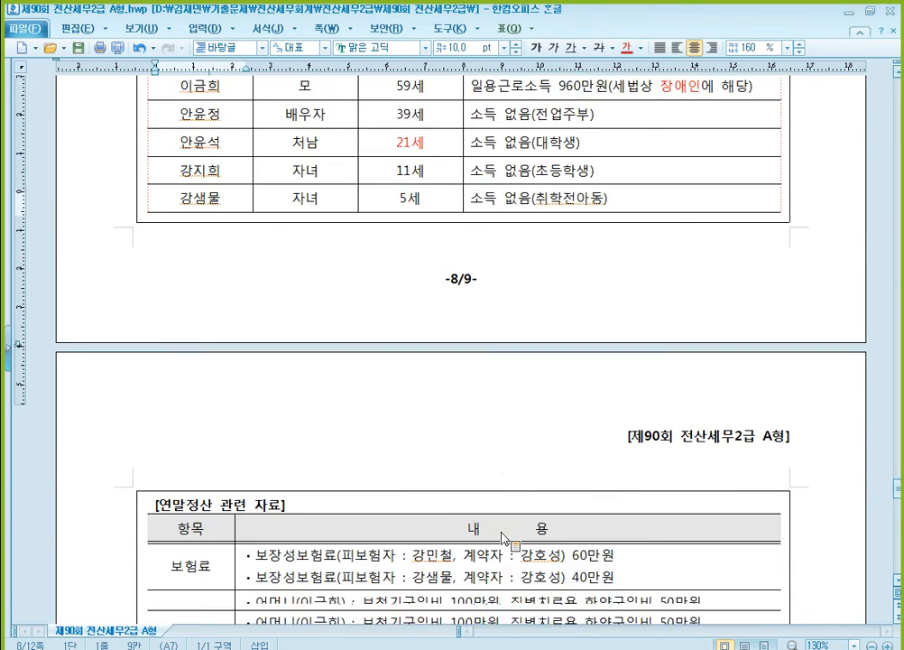
- Strike through the father's 60만원 보장성보험료 line in the 보험료 row with a red line and red text
left_click(416, 494)
scroll(468, 506, "down", 1)
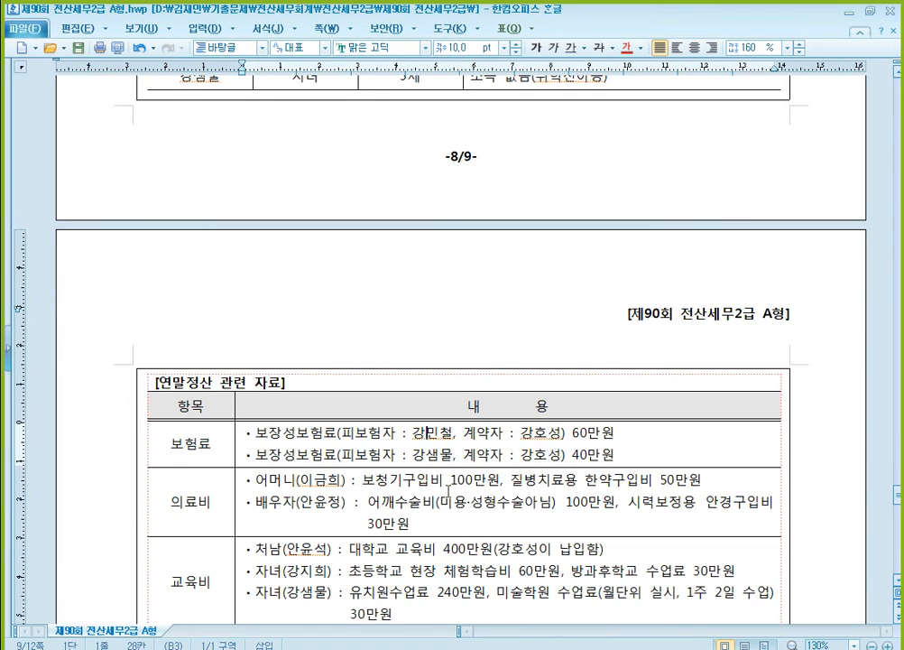
left_click_drag(240, 431, 611, 428)
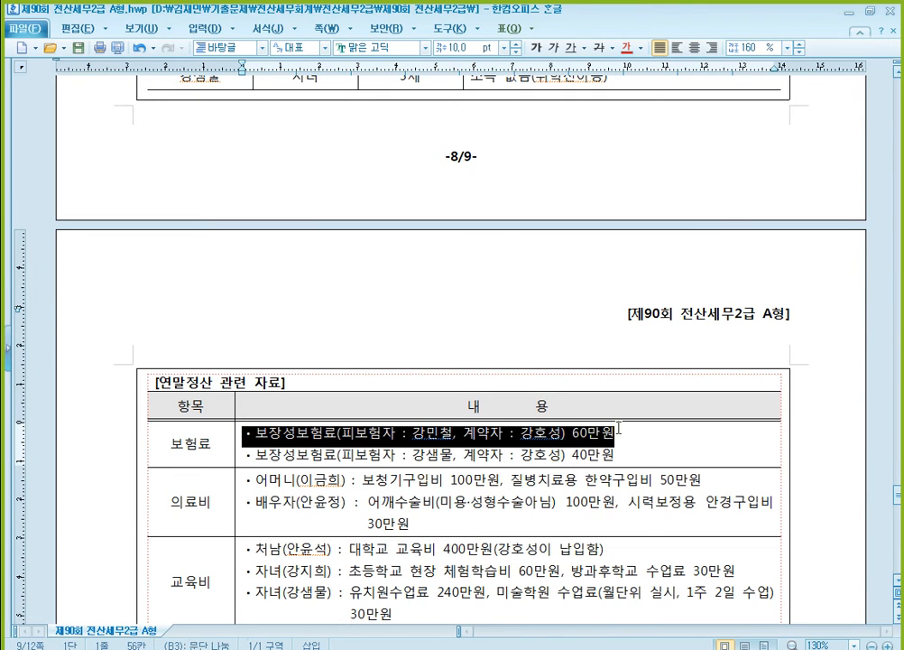
left_click(598, 47)
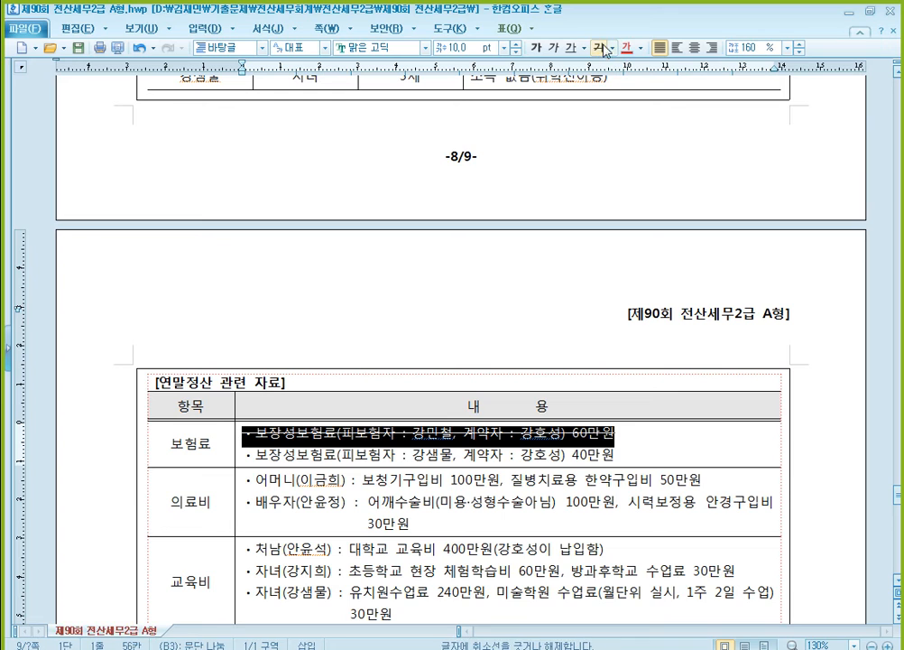
left_click(607, 449)
scroll(604, 447, "down", 1)
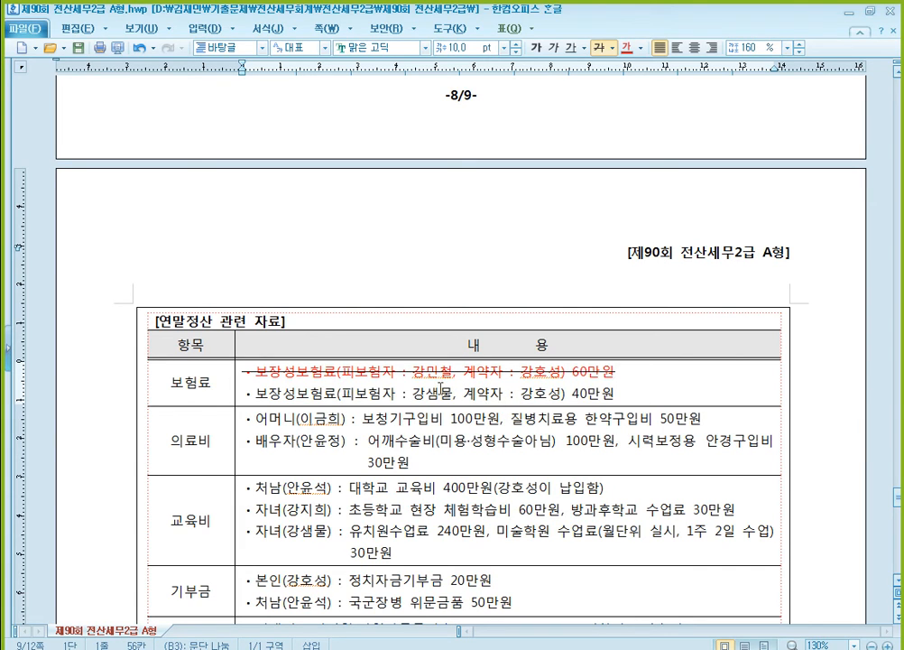
left_click(370, 400)
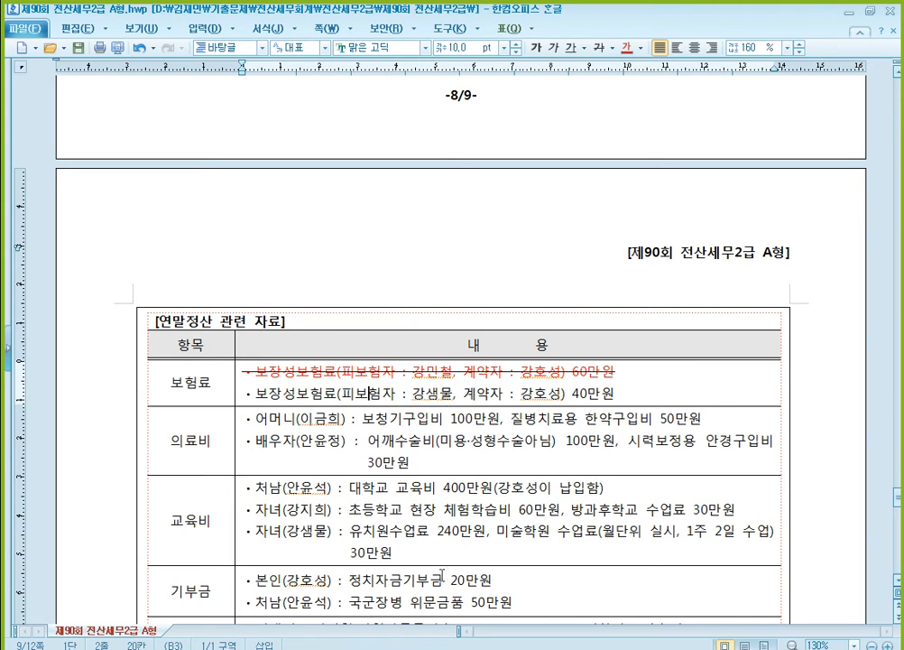
- Switch to KcLep, open 연말정산추가자료입력 and load employee 1010
key("alt+Tab")
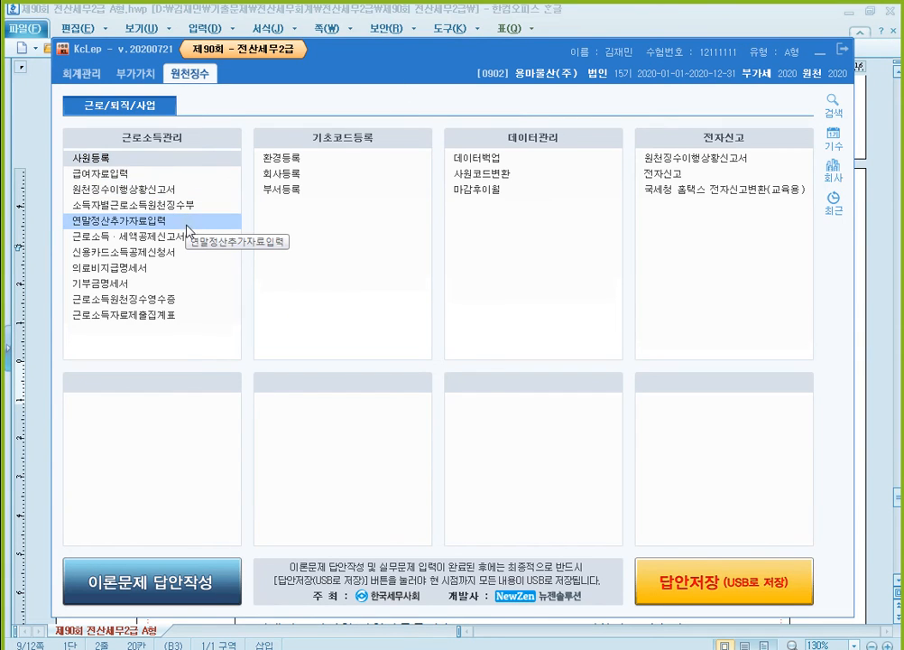
left_click(197, 226)
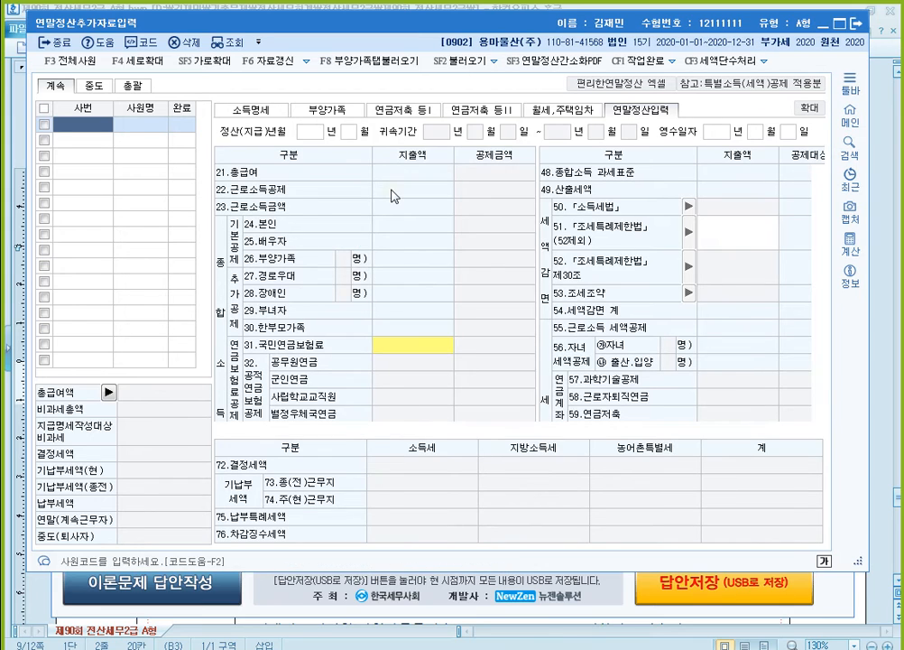
key("F2")
key("Down")
key("Return")
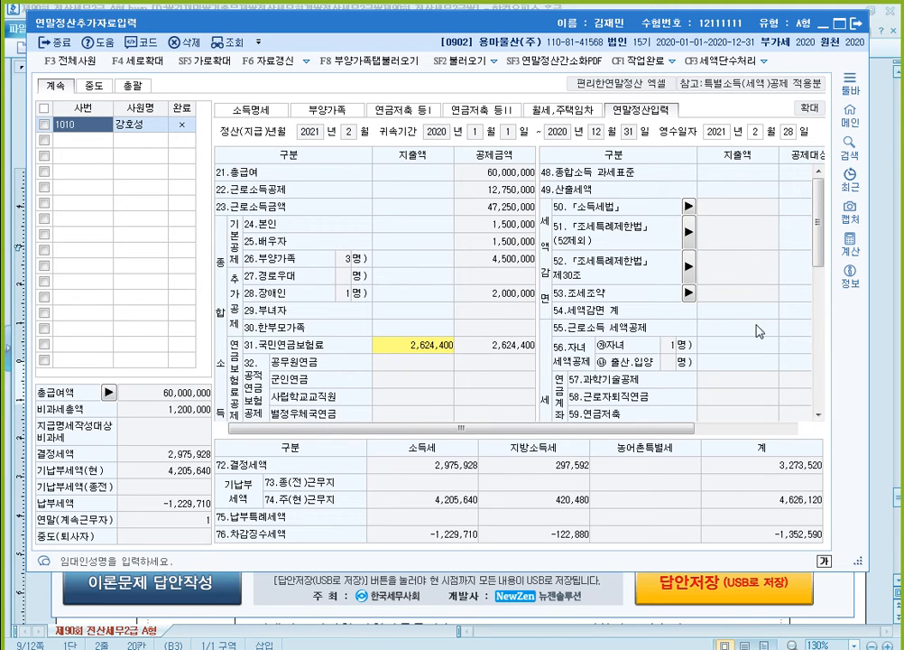
- Enter 400,000 as the 지출액 of 60.보장성보험 일반 in 연말정산입력
scroll(460, 343, "down", 5)
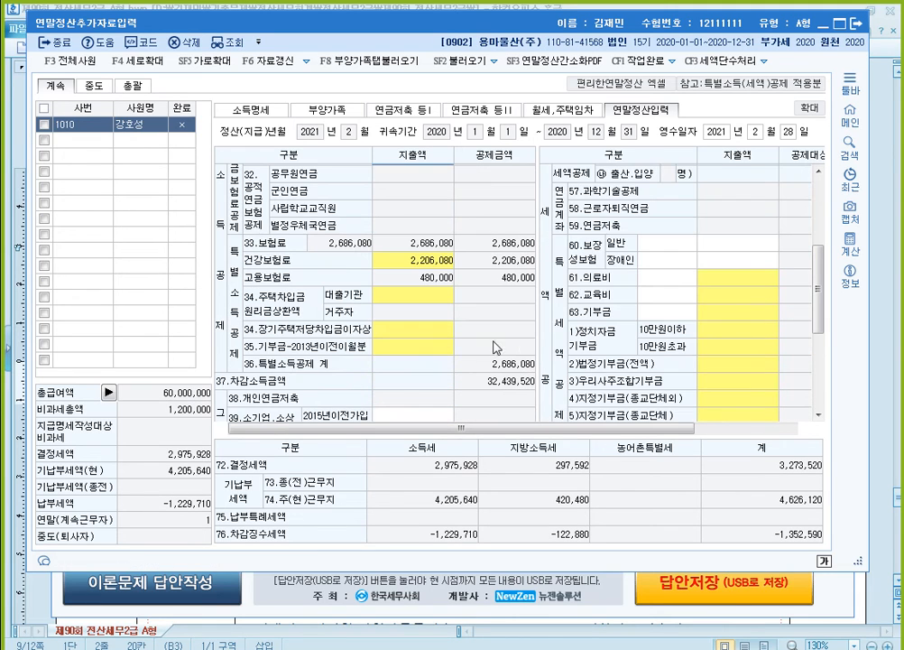
left_click(739, 246)
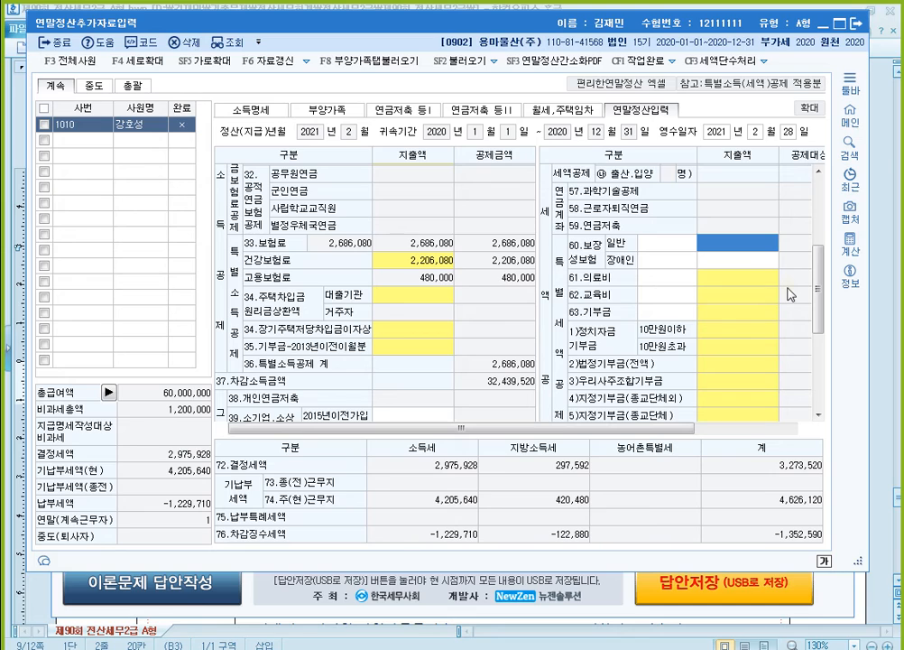
type("4000000")
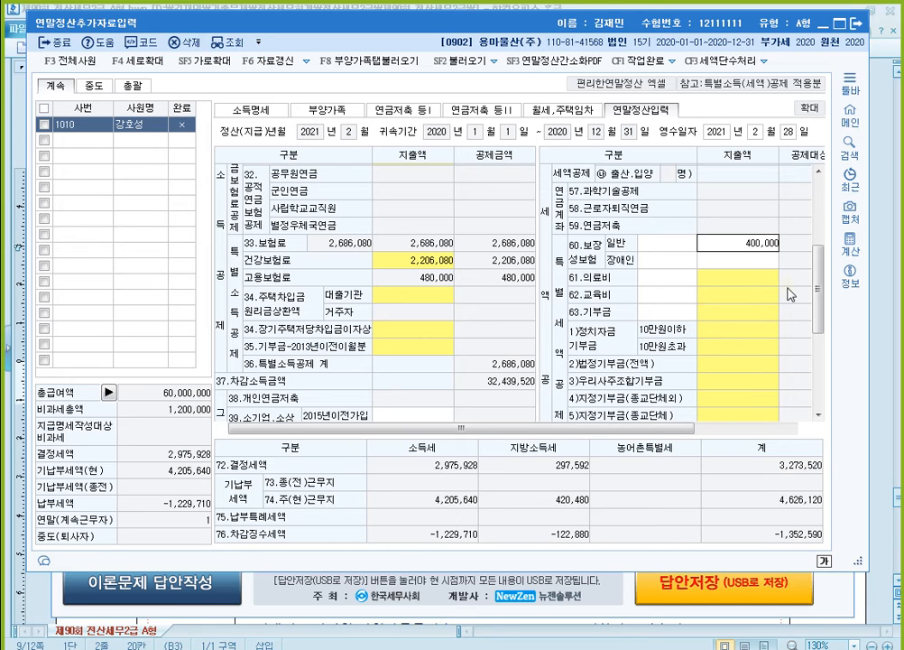
key("Return")
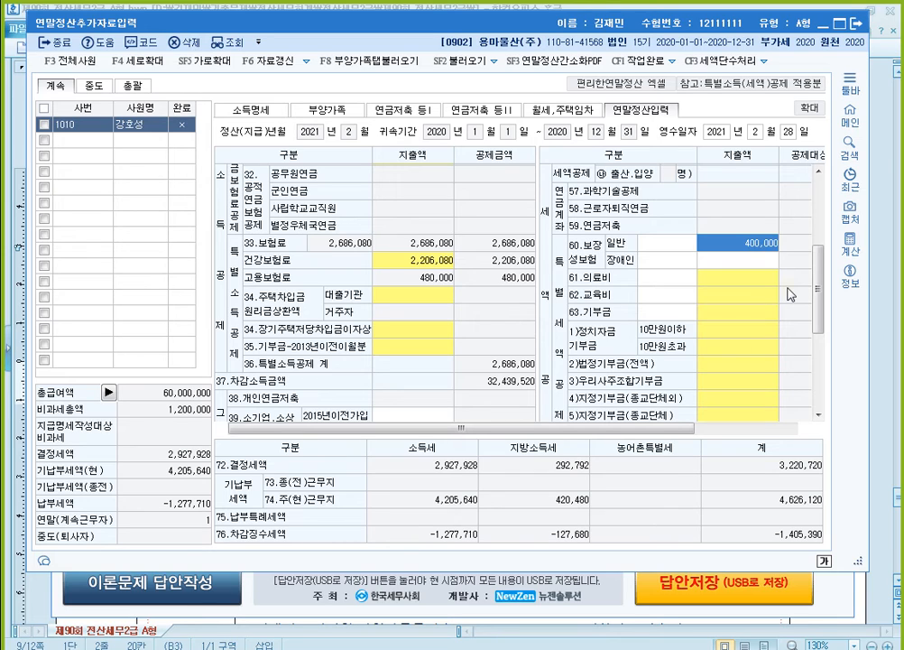
- Read the exam document's 의료비 items and enter 의료비 in KcLep: 1,500,000 for 장애인.건강보험산정특례자 and 1,300,000 for 그 밖의 공제대상자
left_click(891, 353)
scroll(228, 238, "down", 6)
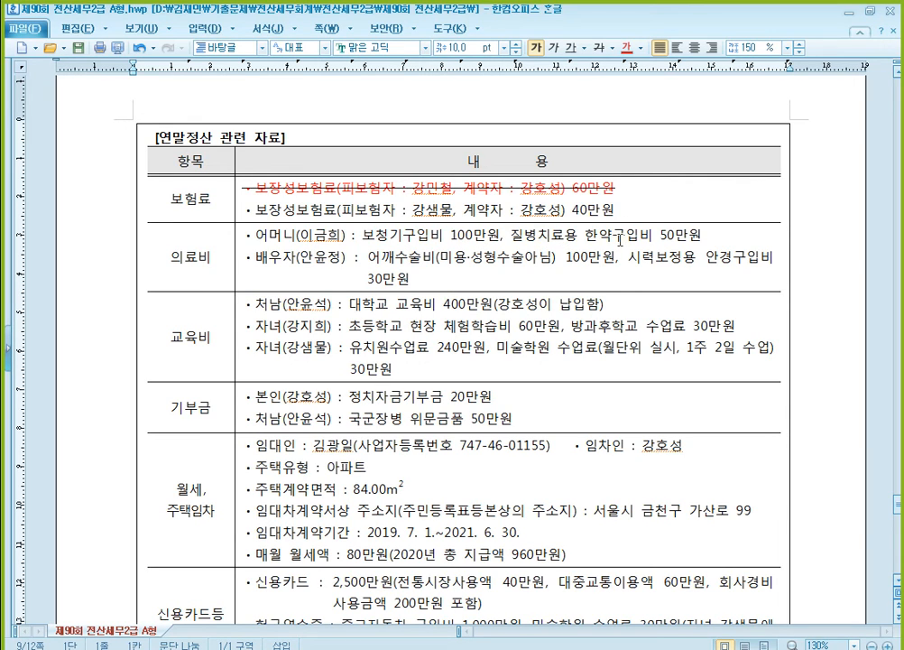
left_click(506, 255)
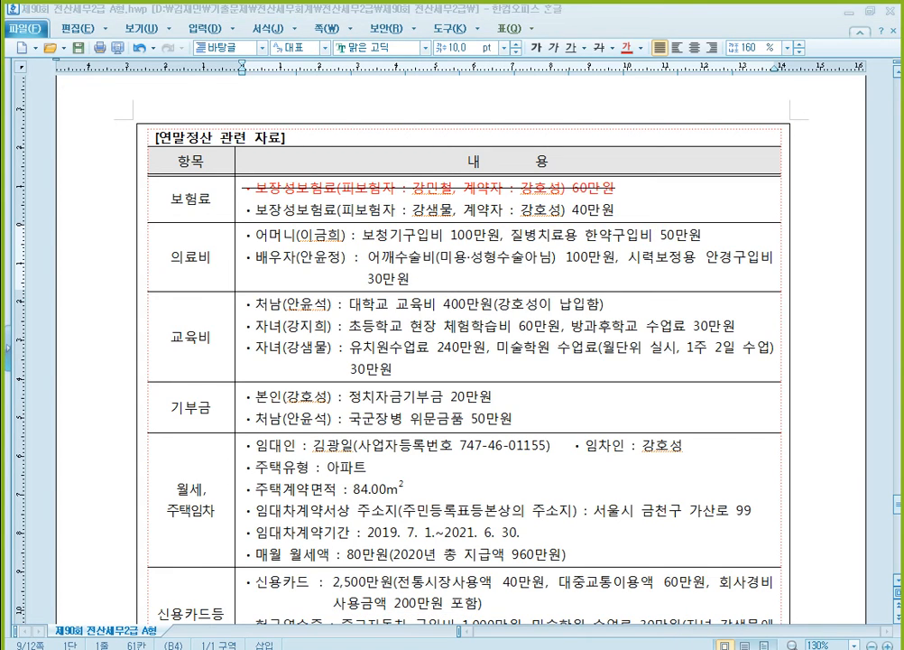
key("alt+Tab")
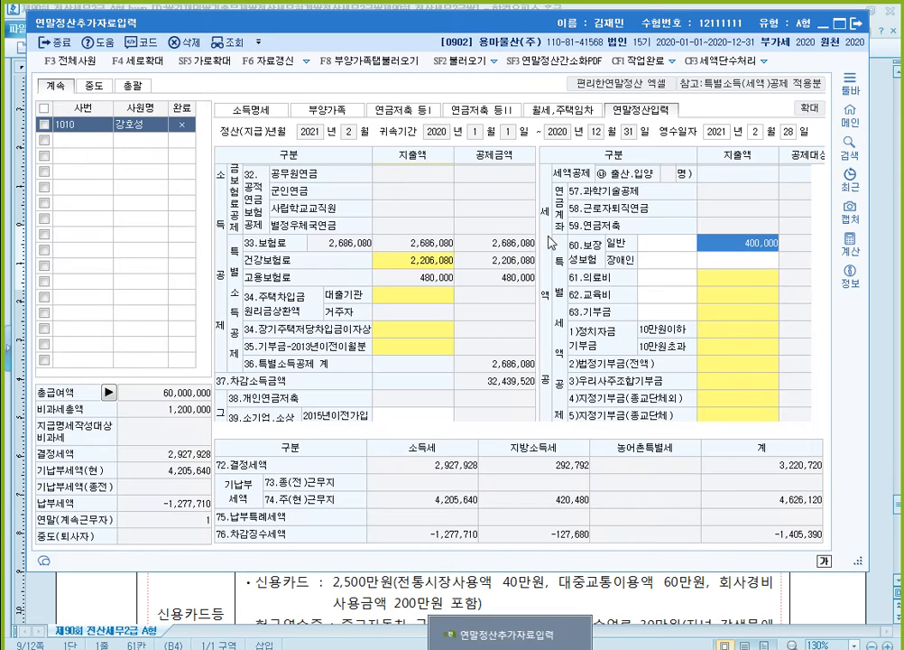
left_click(716, 279)
left_click(352, 293)
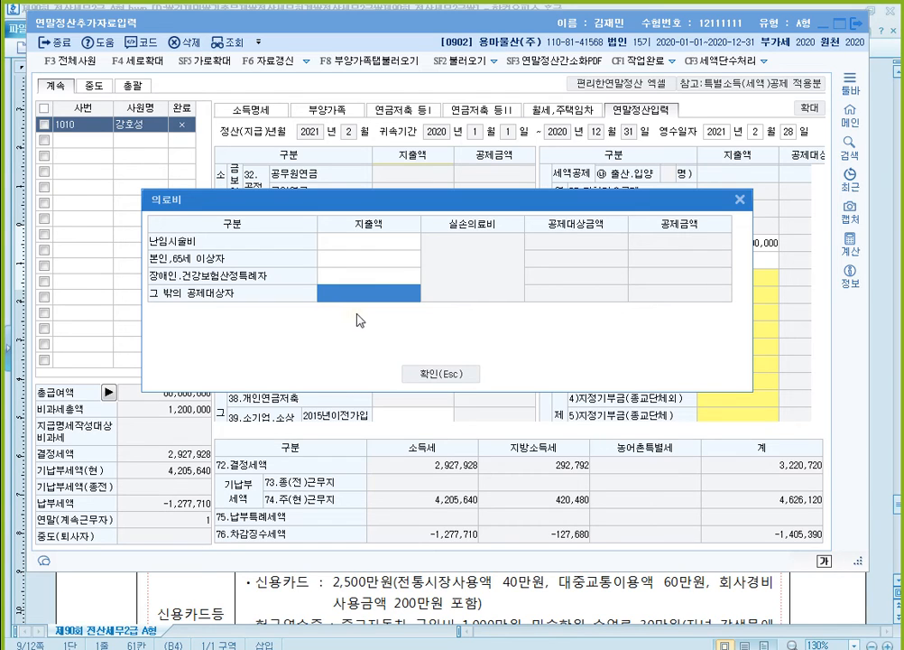
left_click(382, 279)
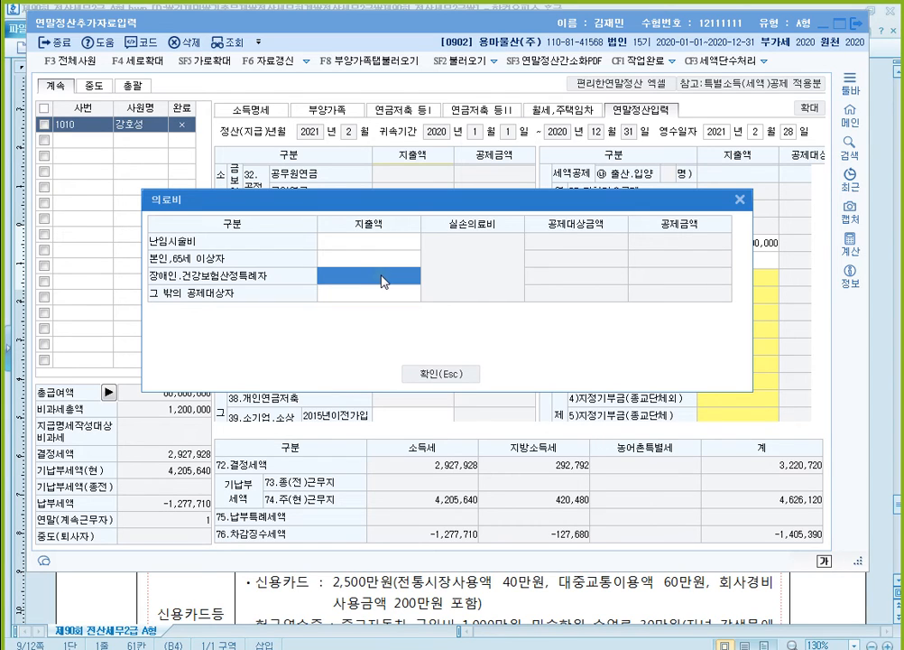
type("1,500,000")
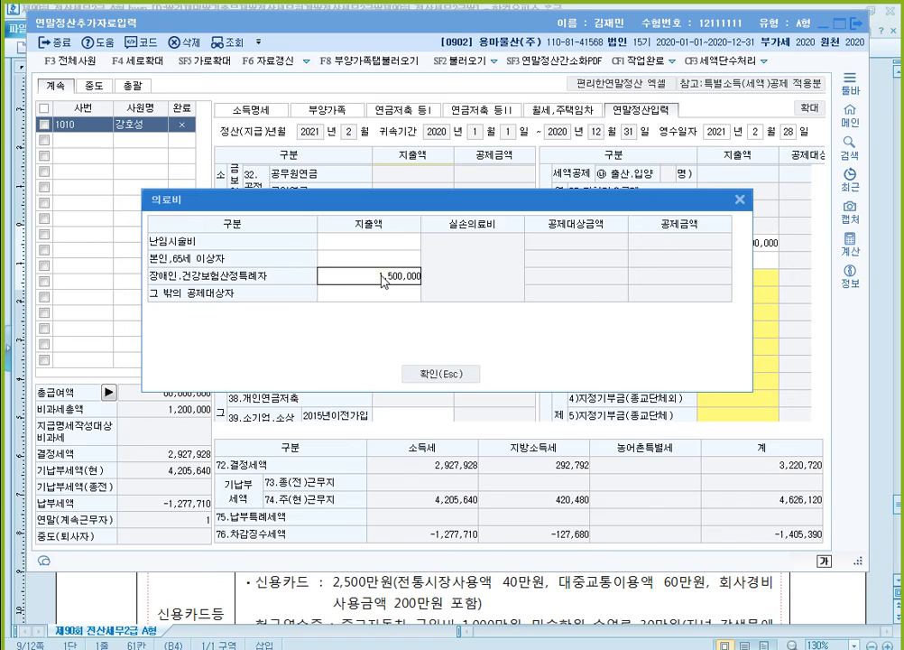
key("Return")
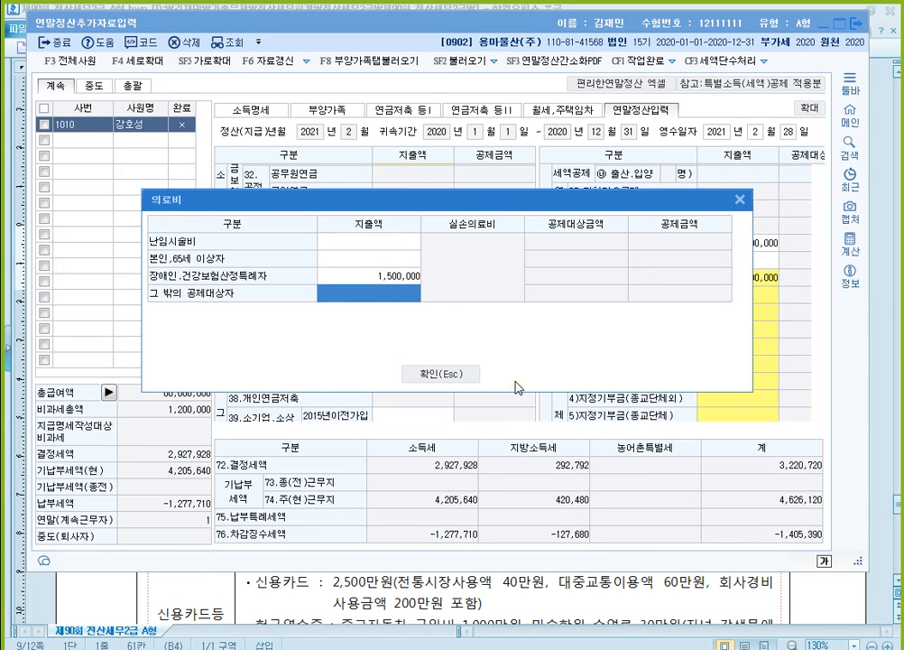
type("1300000")
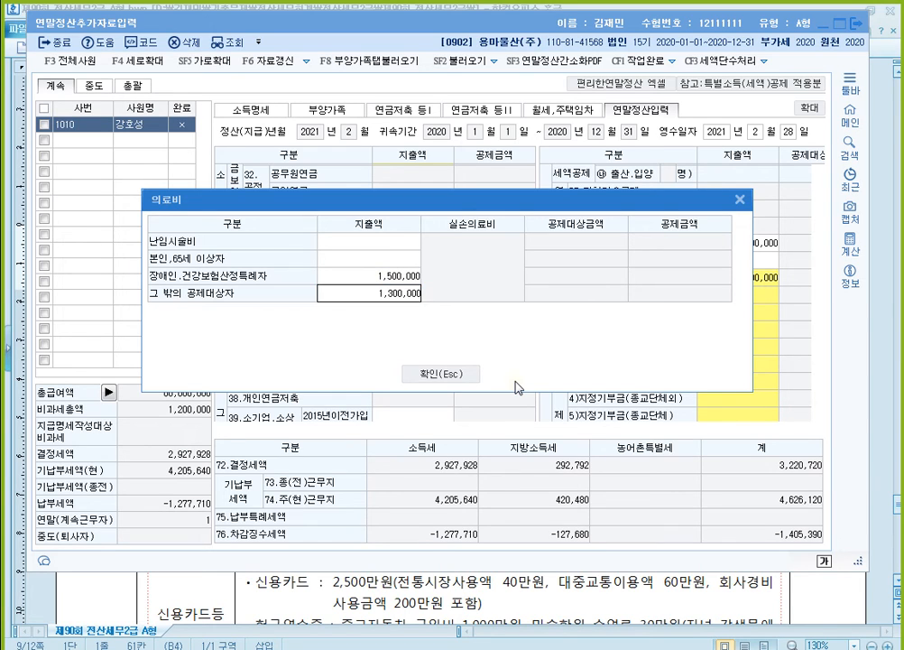
key("Return")
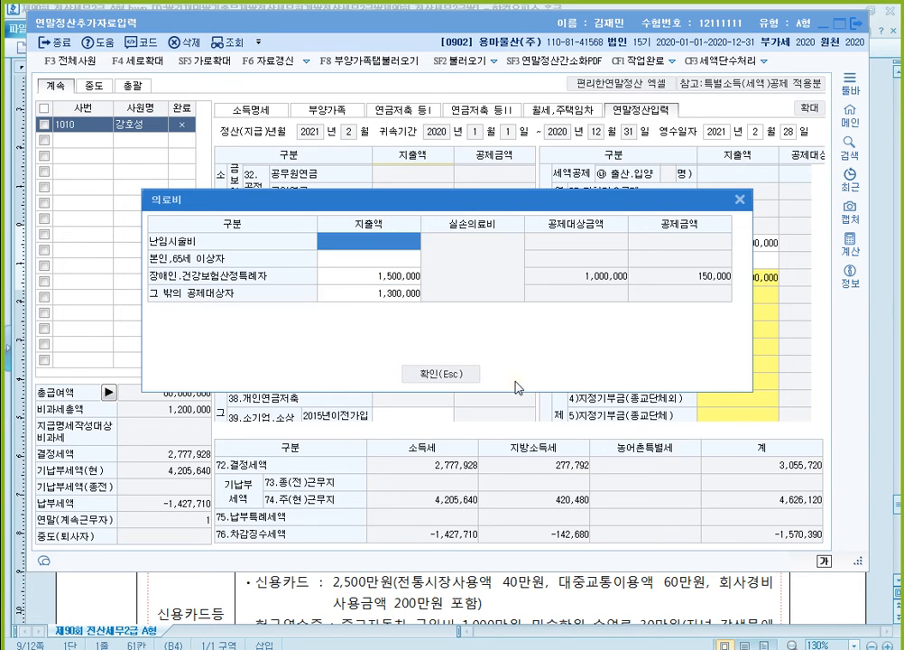
left_click(456, 377)
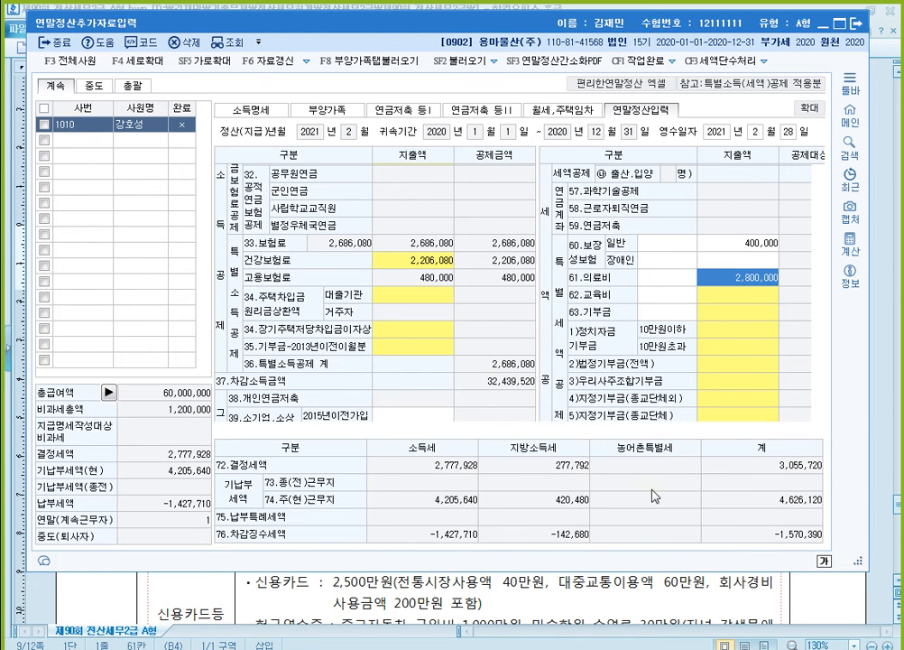
- Switch to the exam document and review the 교육비 items against the ages and income remarks in the 부양가족 현황 table
left_click(688, 602)
scroll(688, 602, "down", 3)
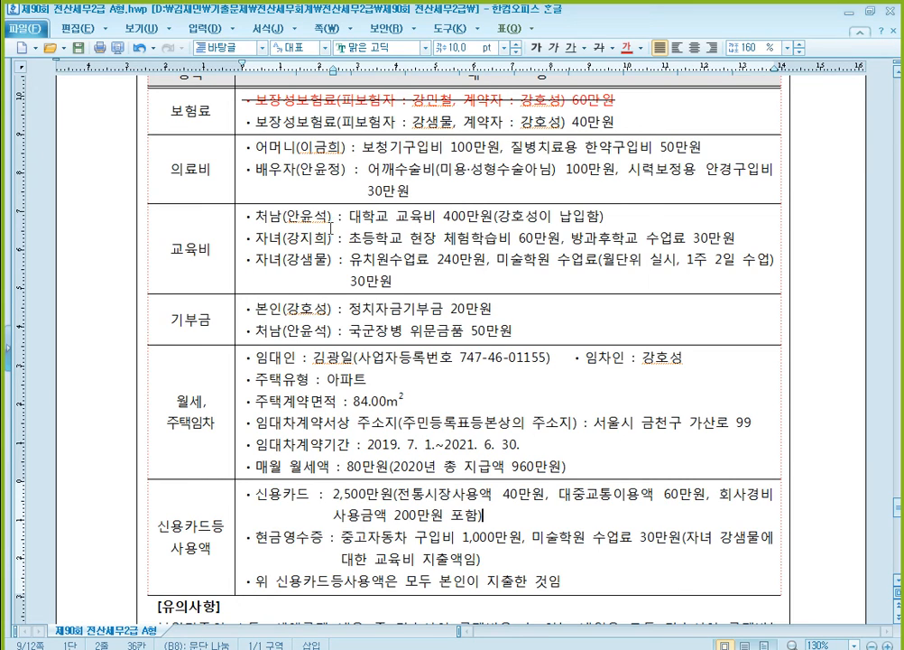
left_click(457, 217)
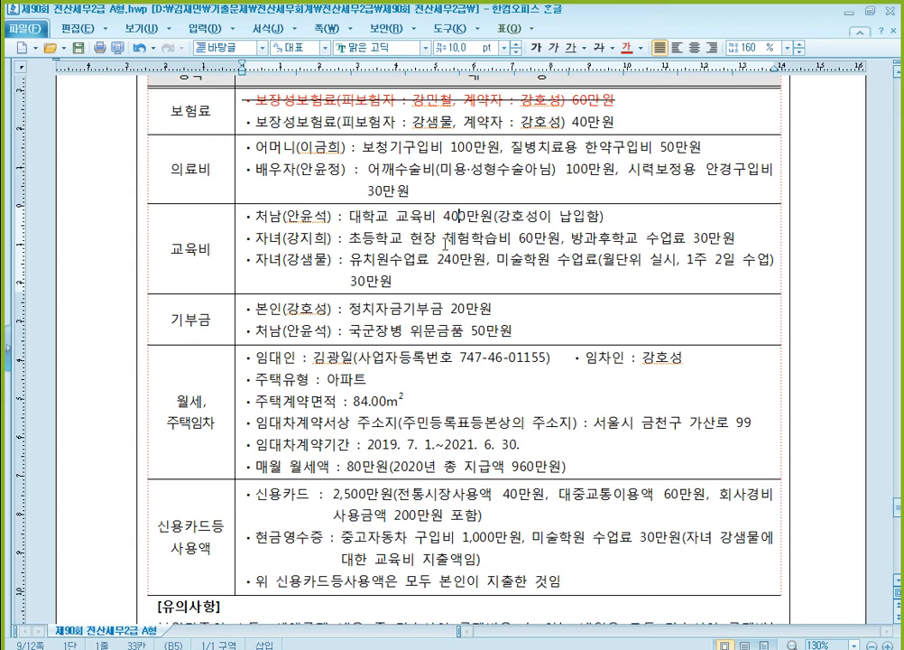
scroll(495, 269, "up", 10)
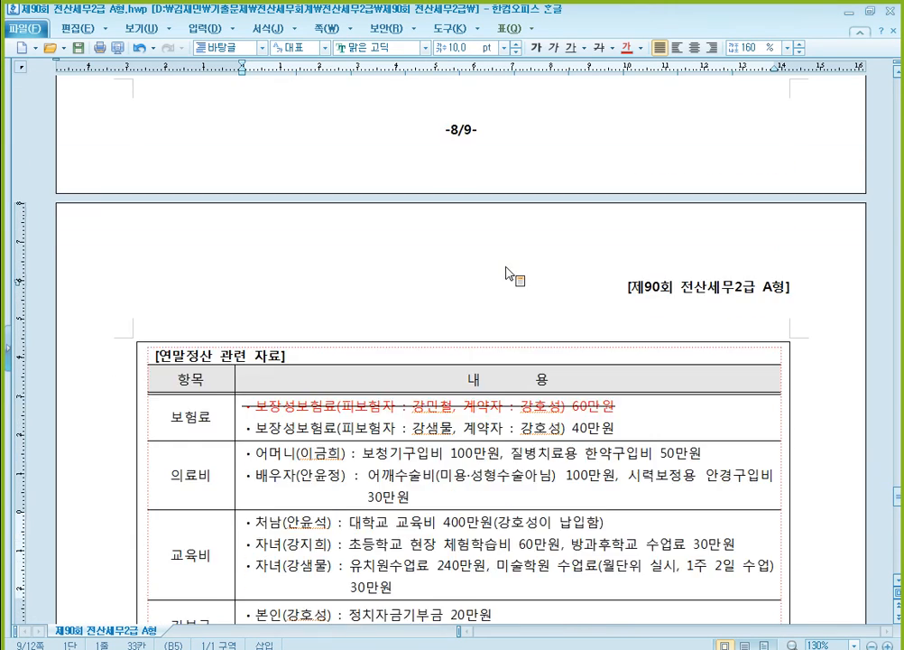
left_click(574, 268)
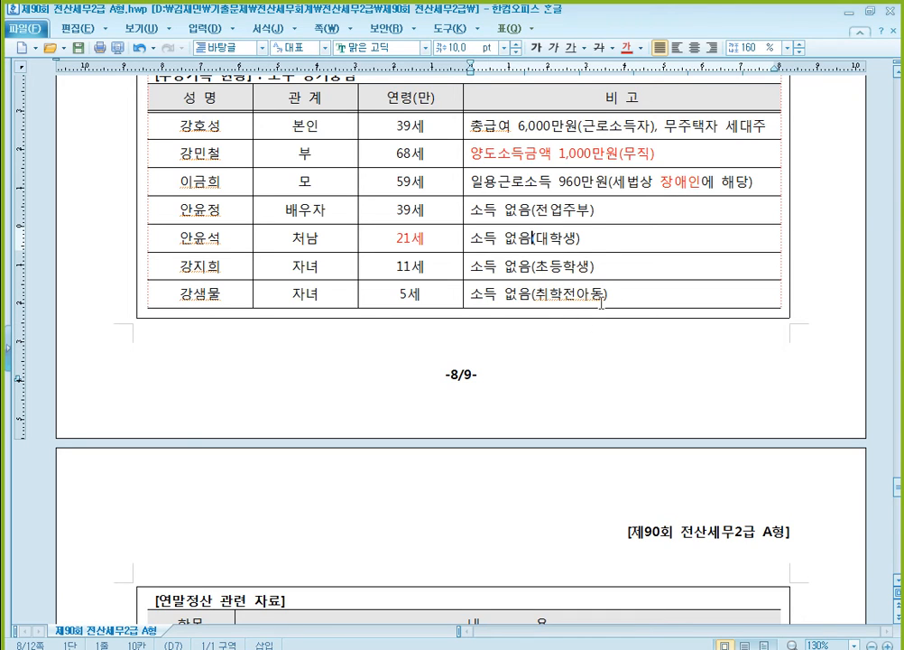
scroll(535, 307, "down", 4)
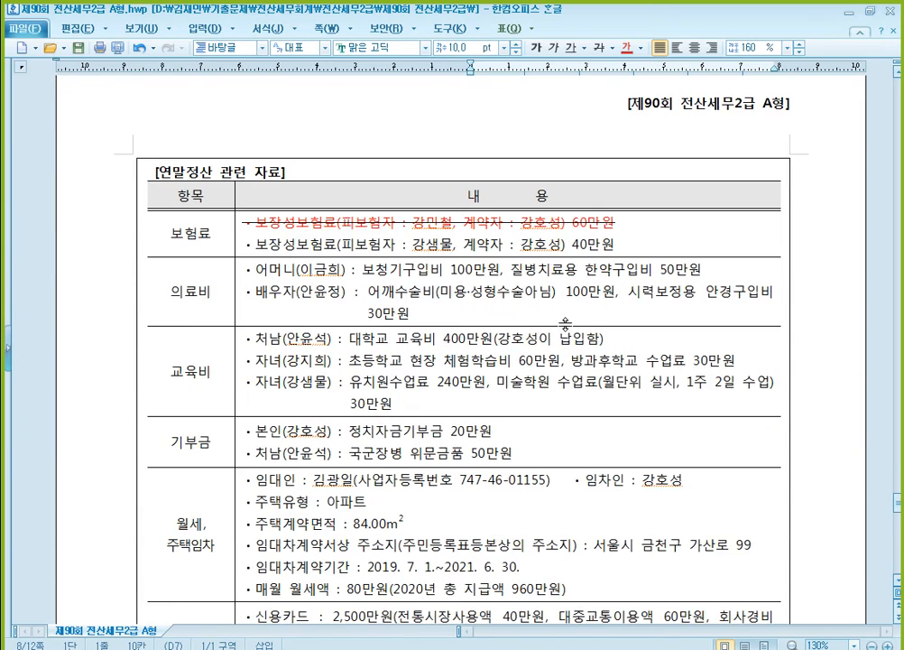
left_click(476, 270)
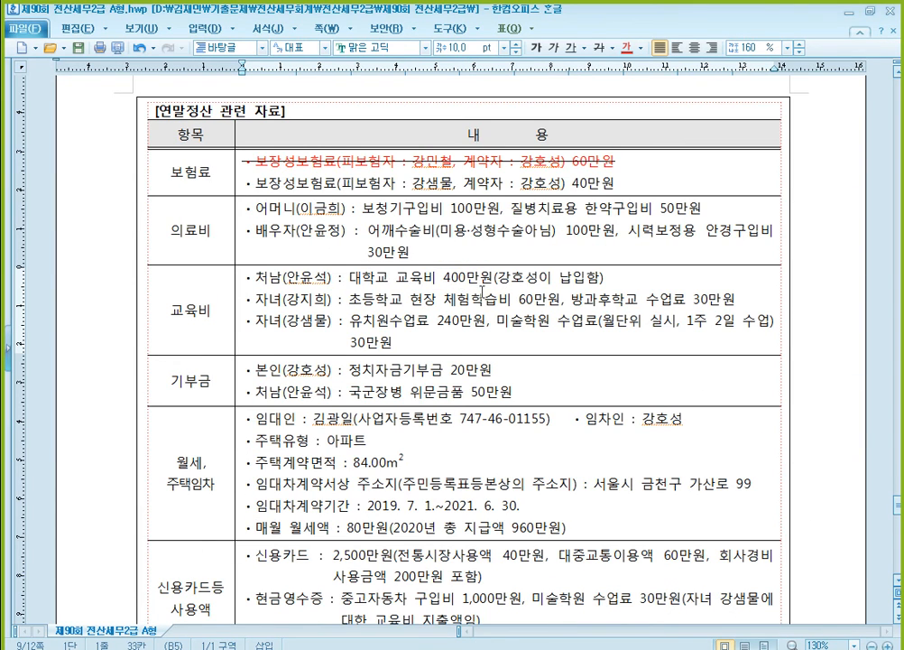
left_click(294, 298)
left_click(526, 299)
left_click(675, 303)
left_click(451, 320)
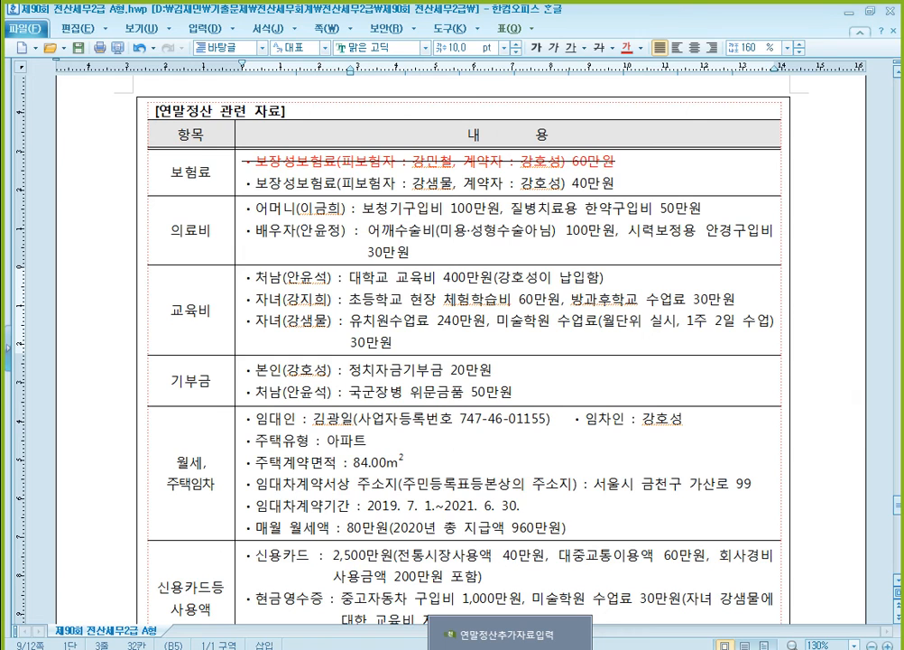
- Switch to KcLep, open the 62.교육비 details and enter 4,000,000 as the 지출금액 for 대학생
left_click(506, 634)
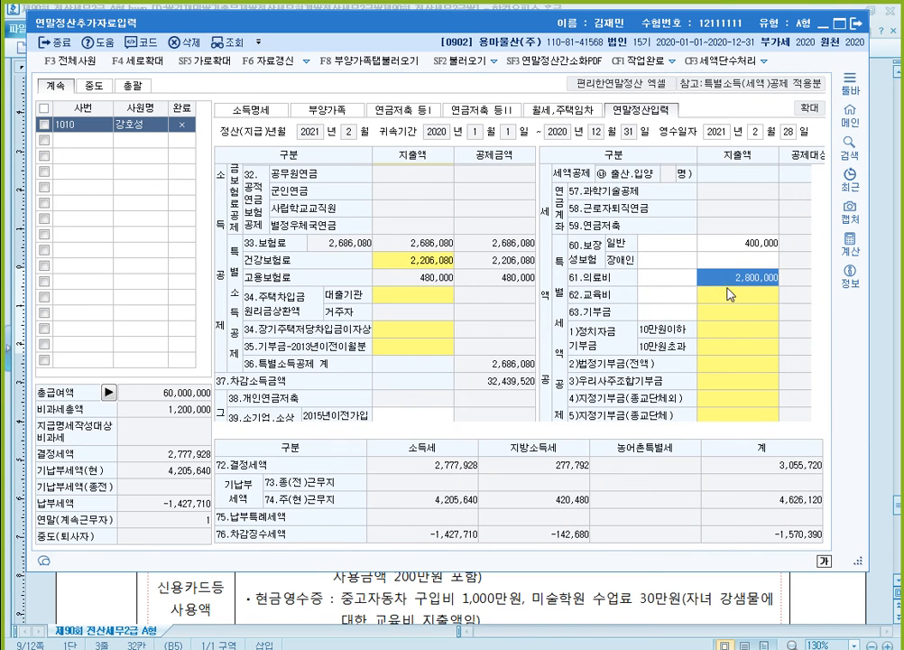
left_click(749, 299)
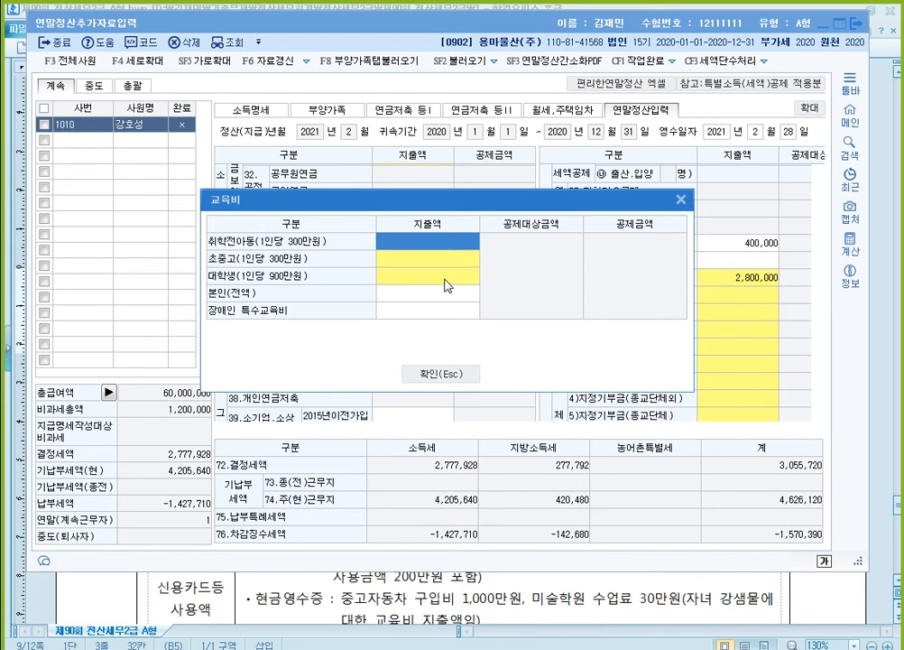
left_click(444, 280)
double_click(444, 277)
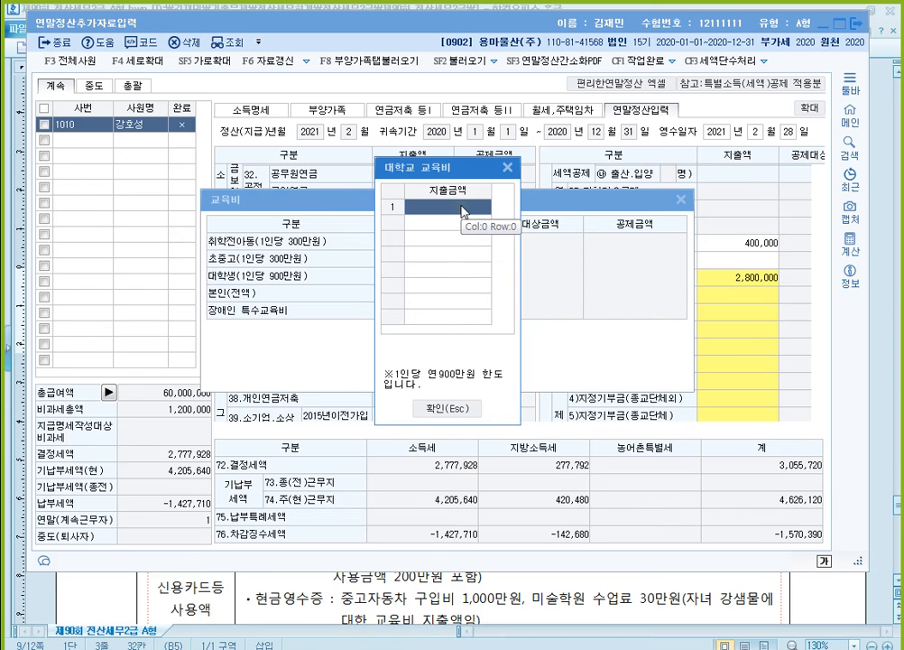
type("4000000")
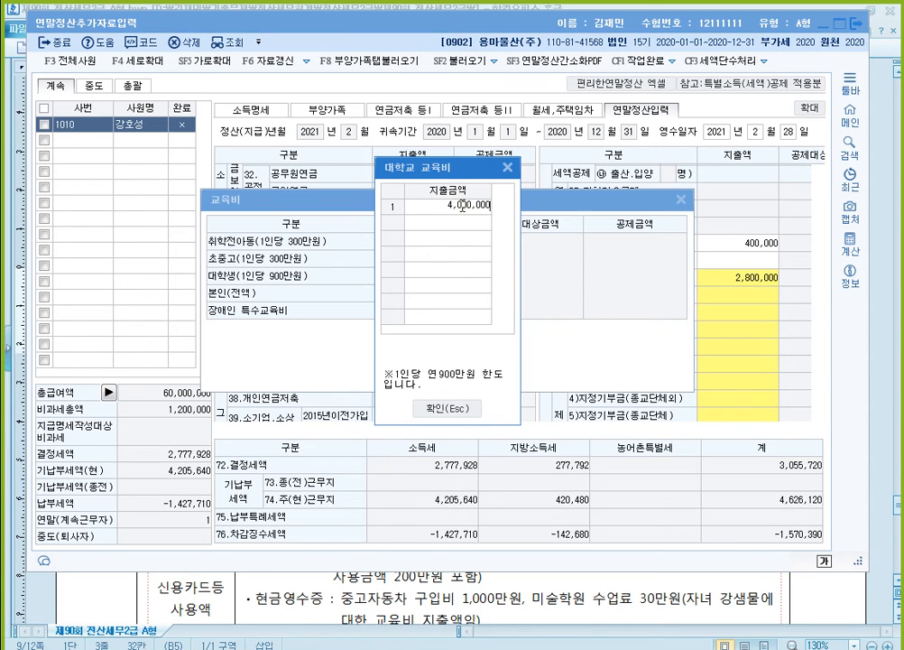
key("Return")
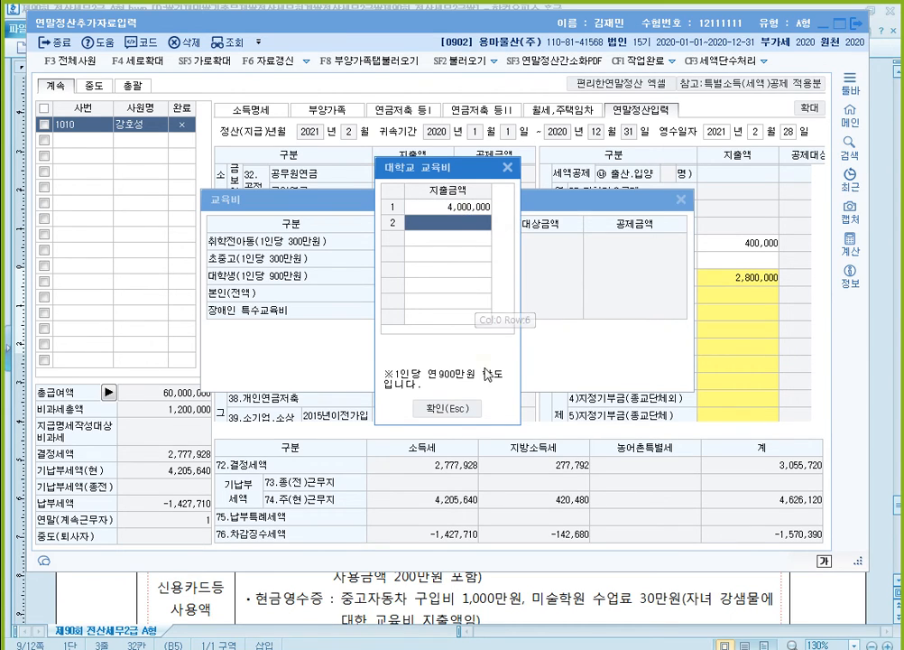
left_click(461, 410)
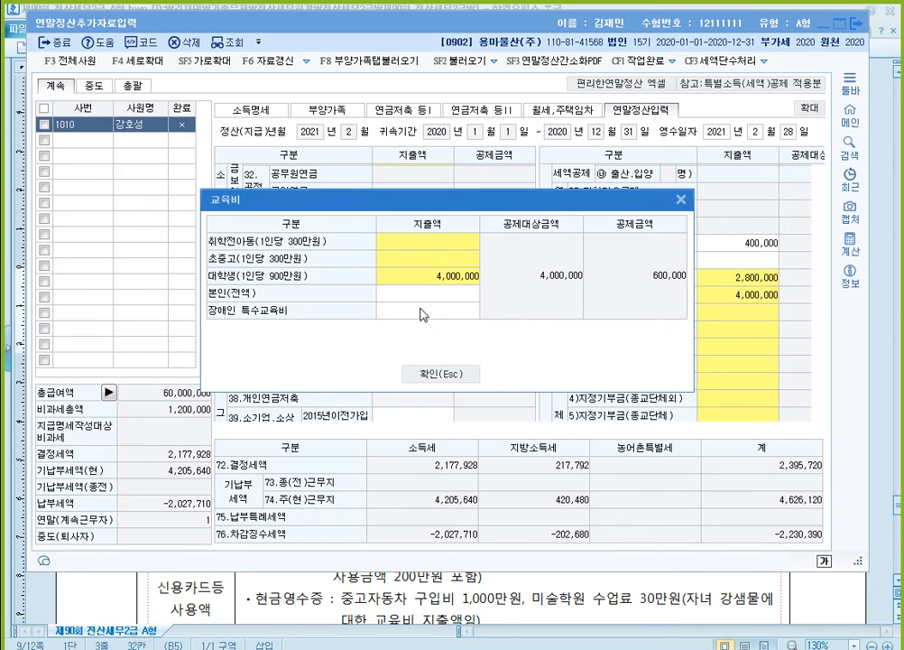
- Enter 600,000 as the 초중고 education expense in the 교육비 details
left_click(430, 258)
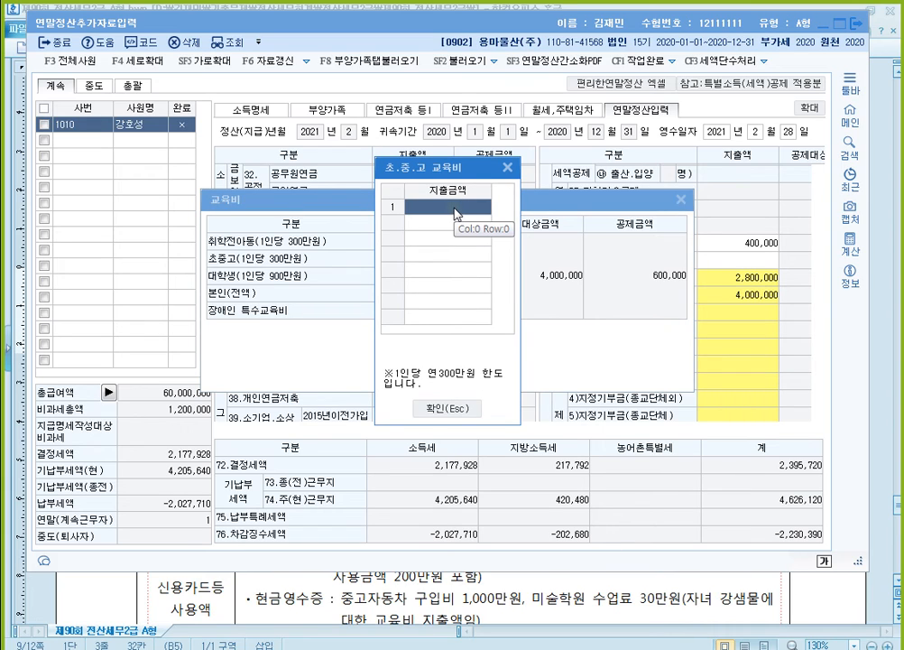
left_click(456, 212)
type("6000000")
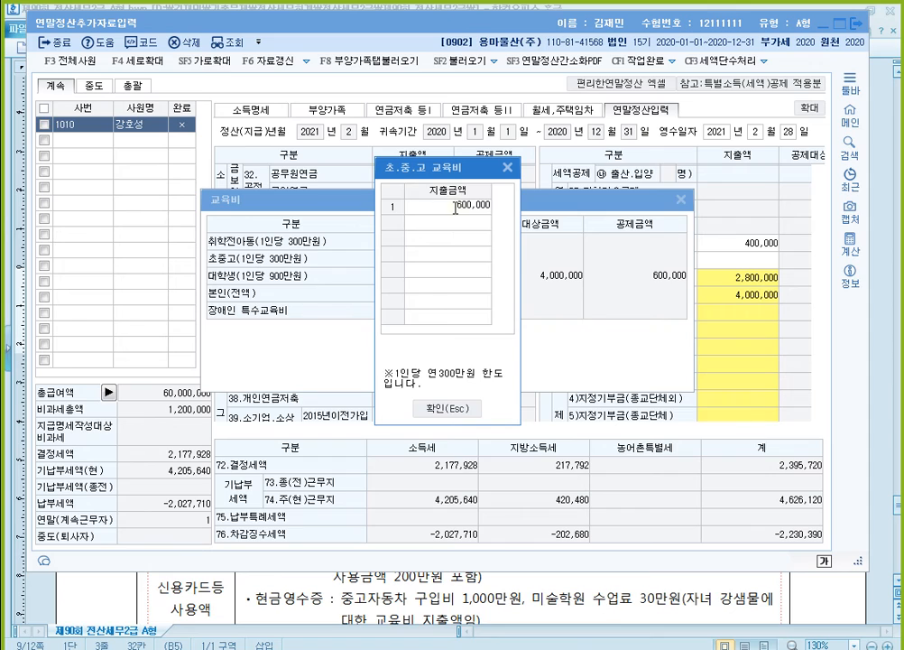
key("Return")
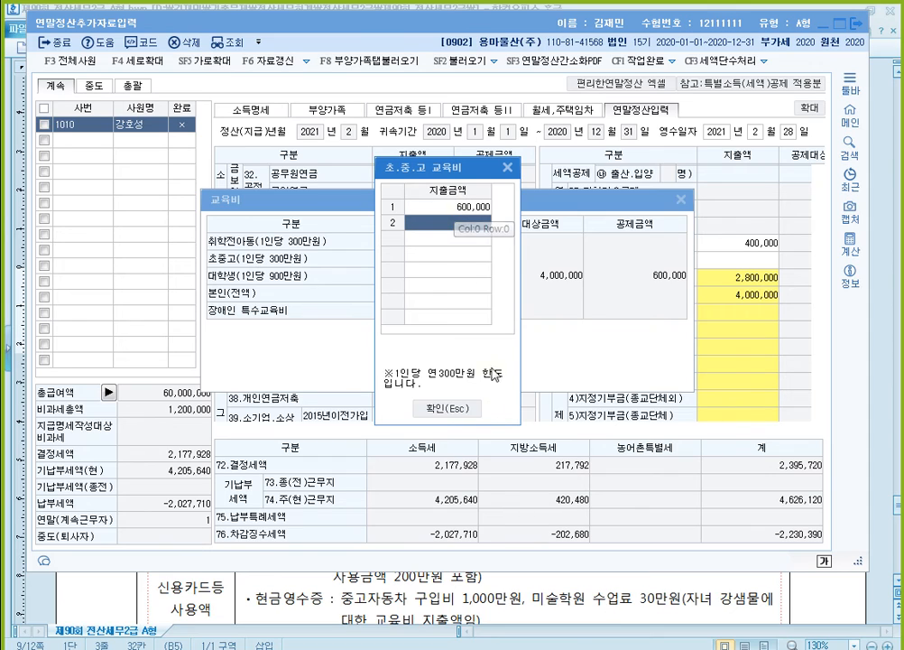
left_click(448, 411)
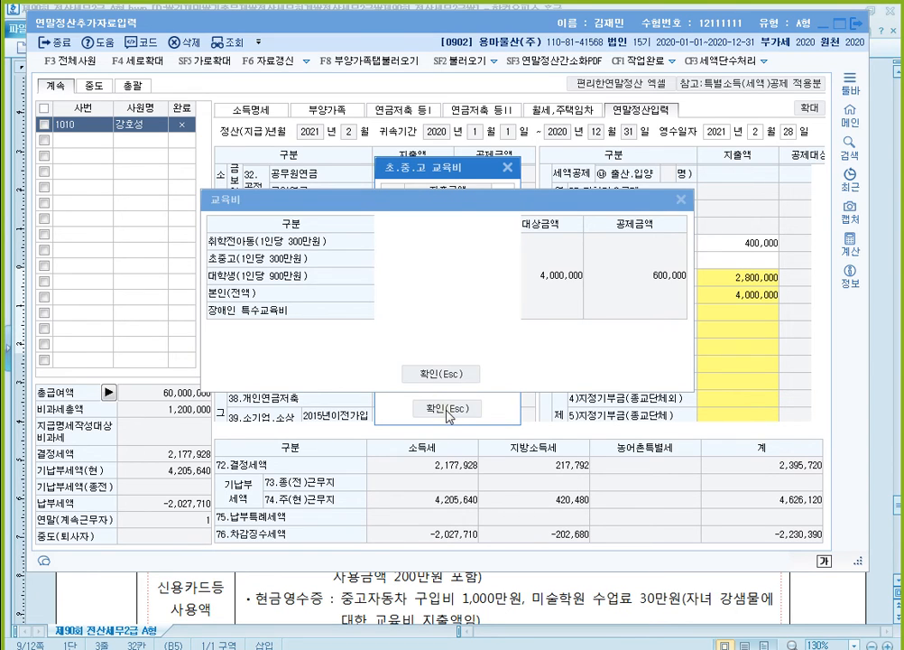
- Enter 2,700,000 as the 취학전아동 education expense and confirm the 교육비 details
left_click(458, 243)
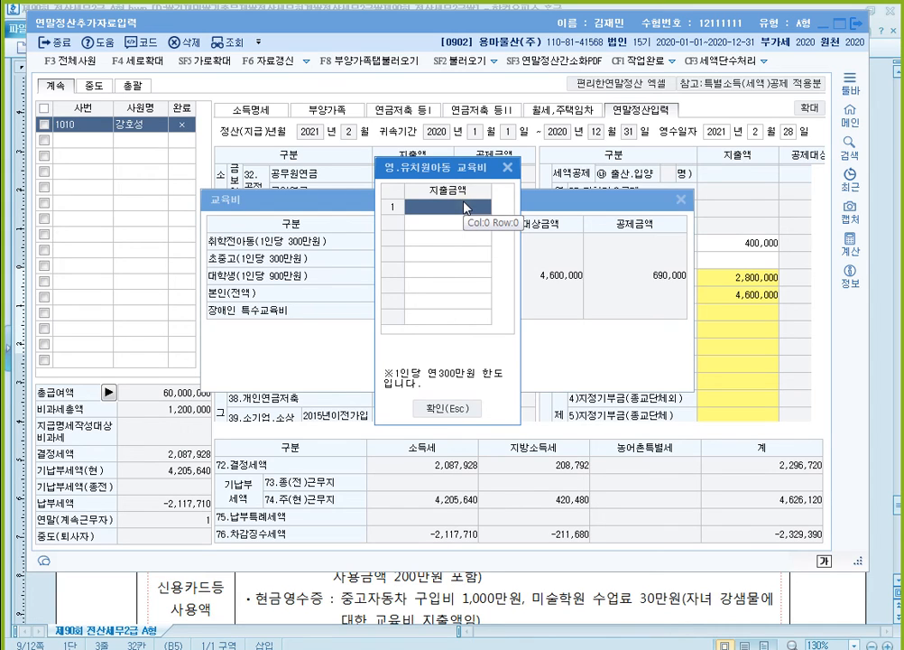
type("2700000")
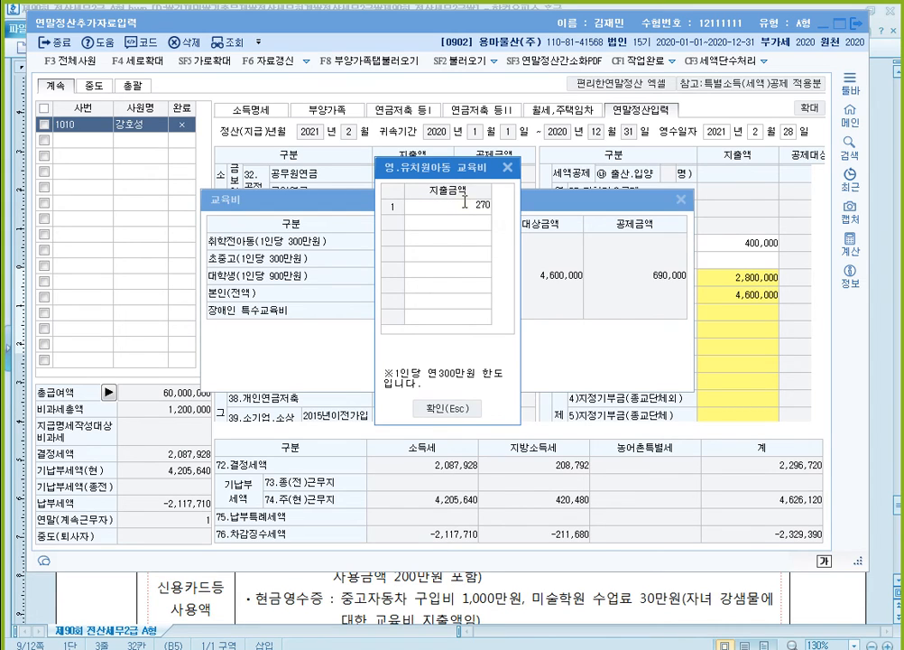
key("Return")
left_click(467, 207)
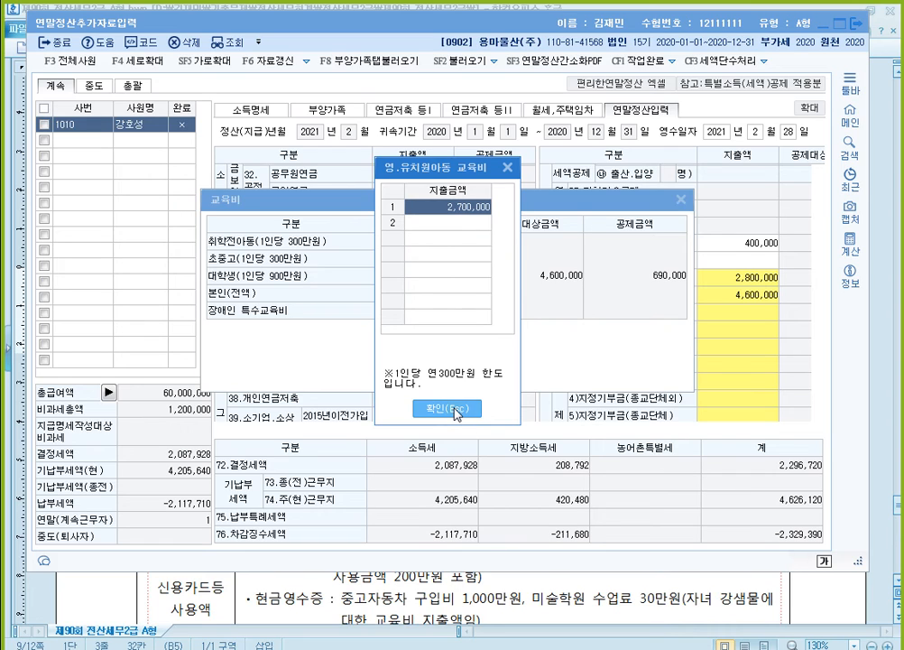
left_click(456, 408)
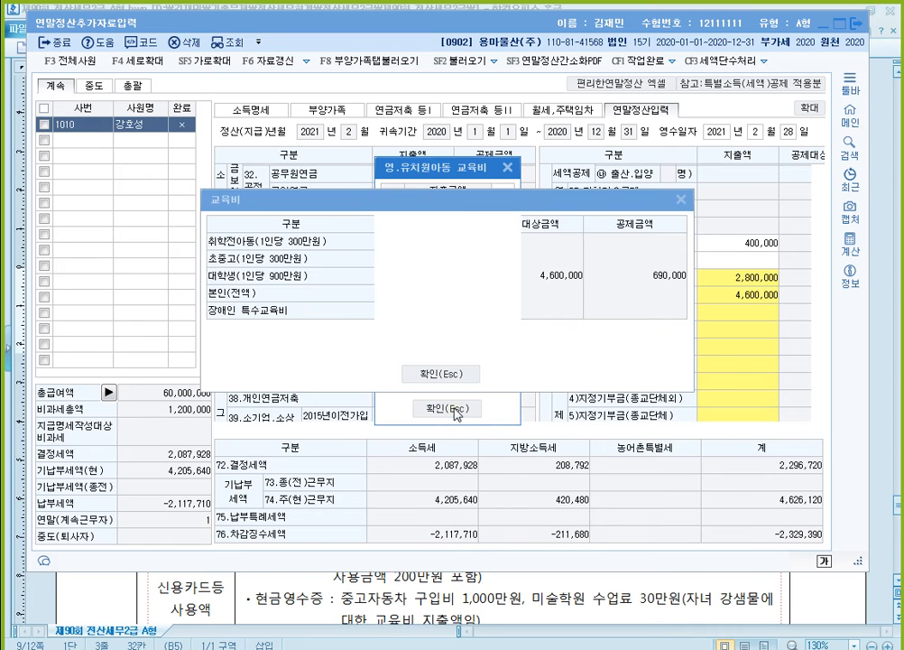
left_click(458, 374)
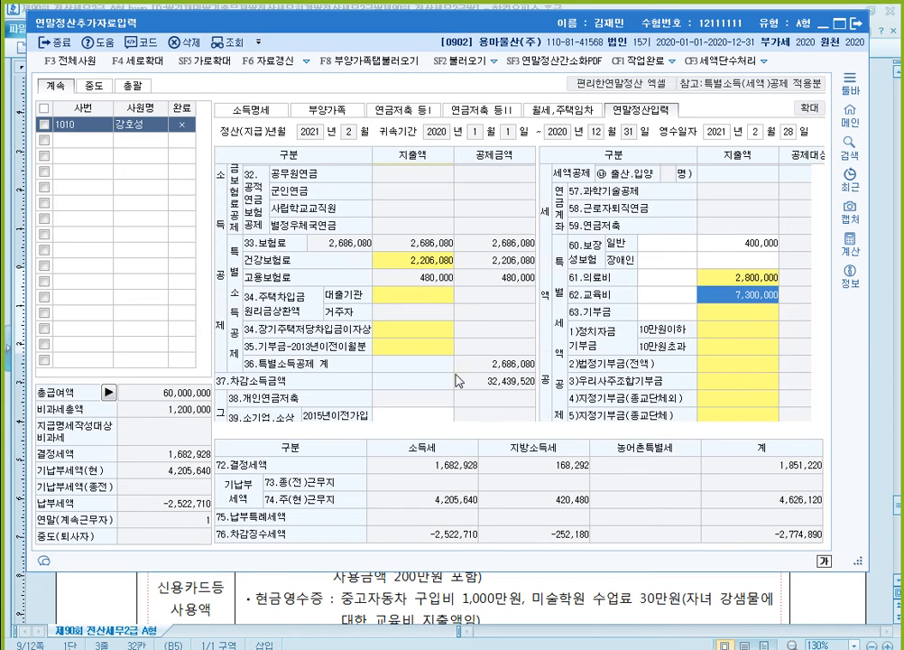
- Switch to the exam document and review the 기부금 items
left_click(580, 598)
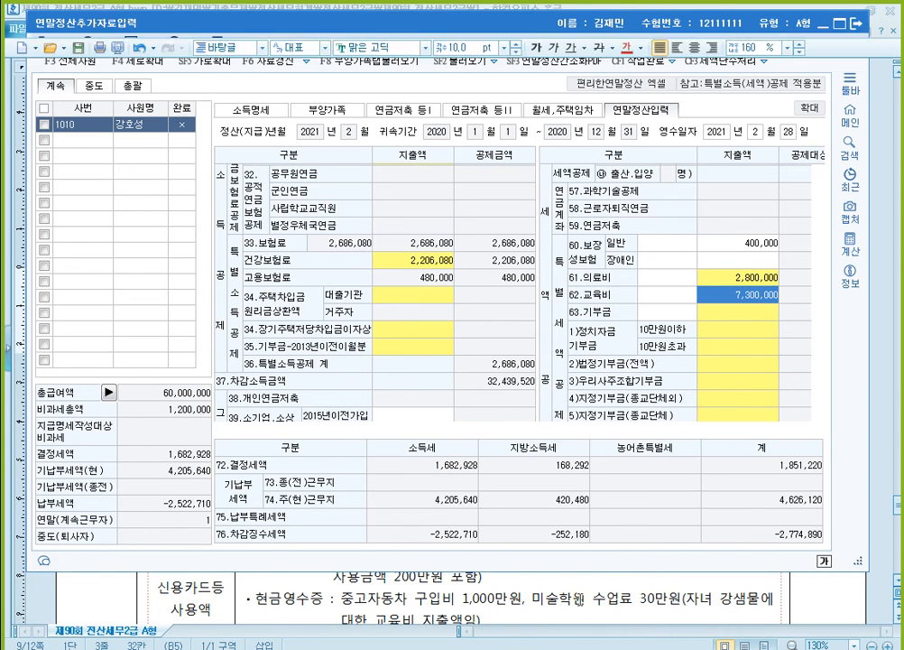
scroll(531, 461, "down", 2)
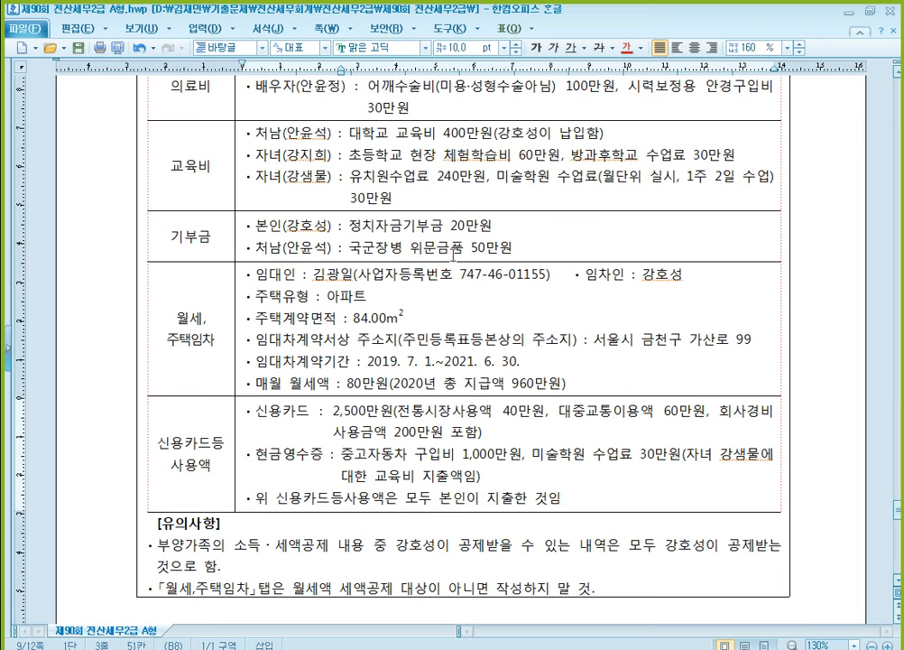
- Switch to KcLep, open the 63.기부금 details and enter 100,000 for both 정치자금 기부금 10만원 이하분 and 10만원 초과분
key("alt+Tab")
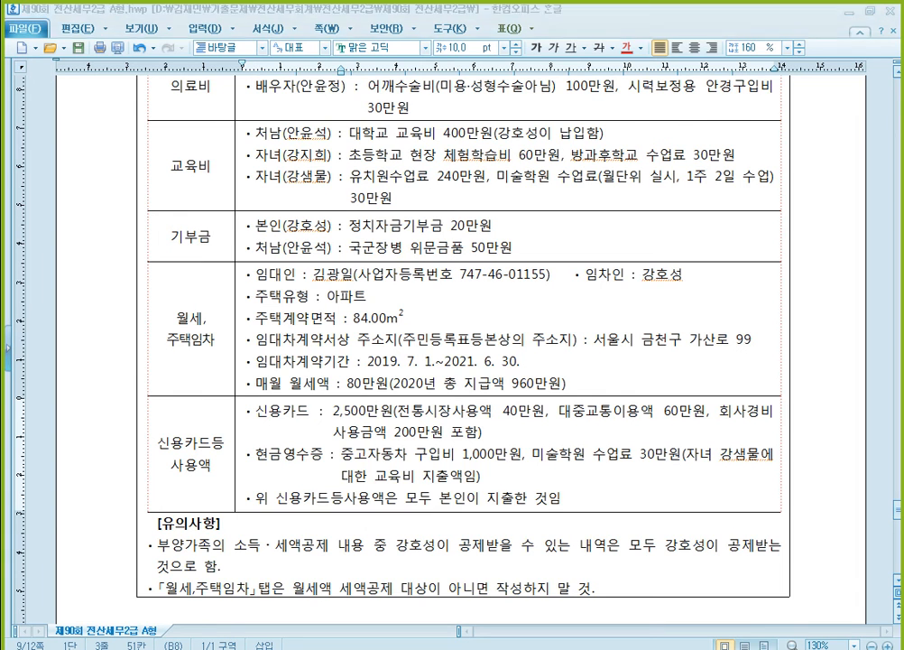
double_click(735, 375)
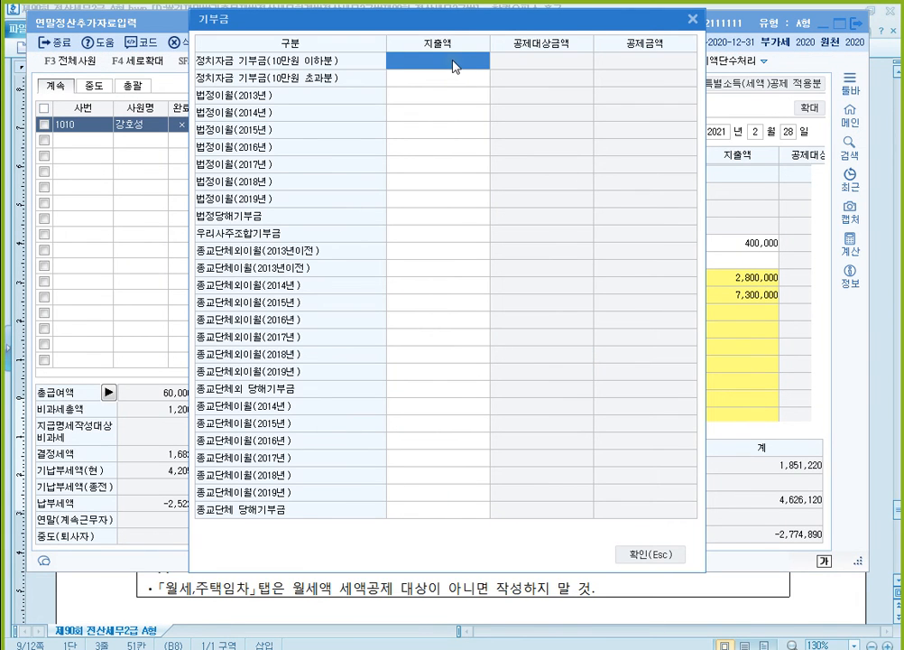
type("10")
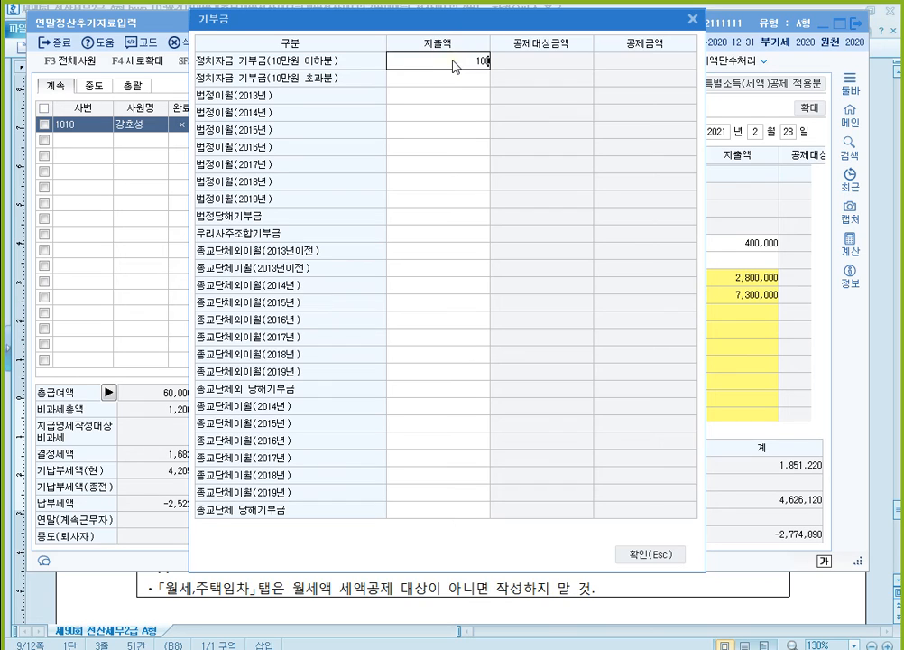
type("0,000")
key("Return")
type("100,000")
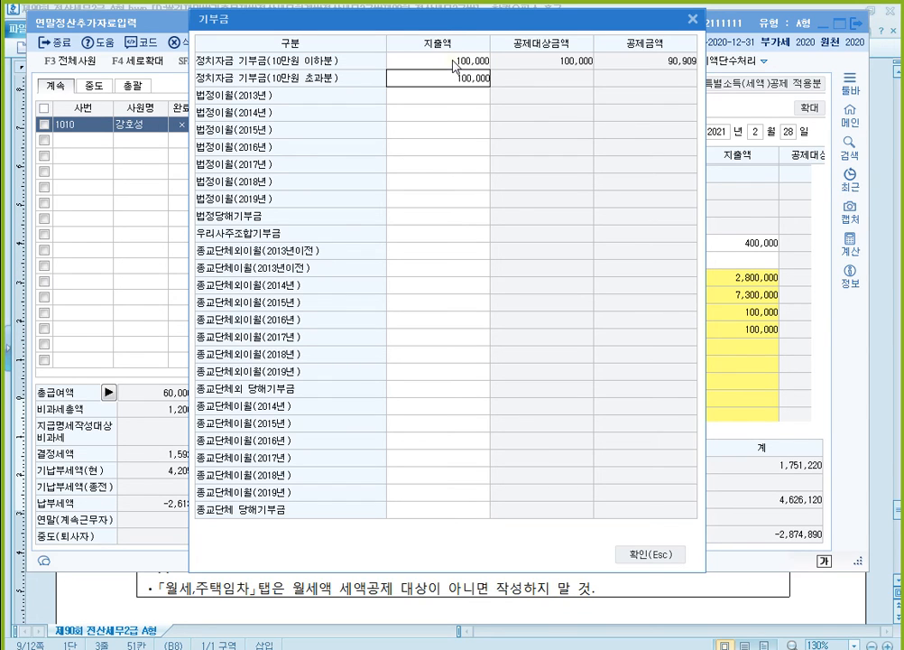
key("Return")
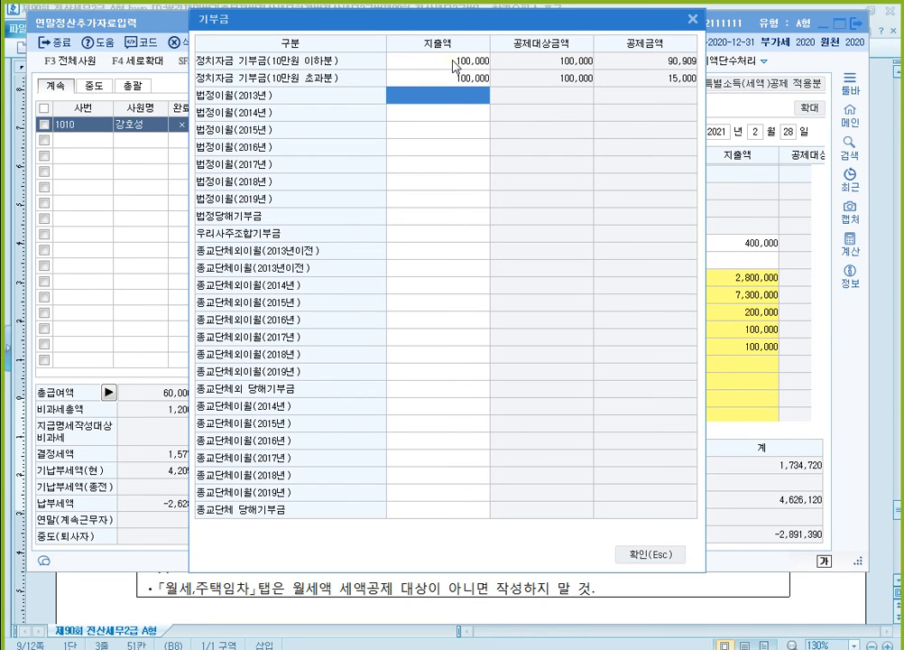
- Enter 500,000 as the 법정당해기부금 지출액 and confirm the 기부금 details
key("Down")
key("Down")
key("Down")
key("Down")
key("Down")
key("Down")
key("Down")
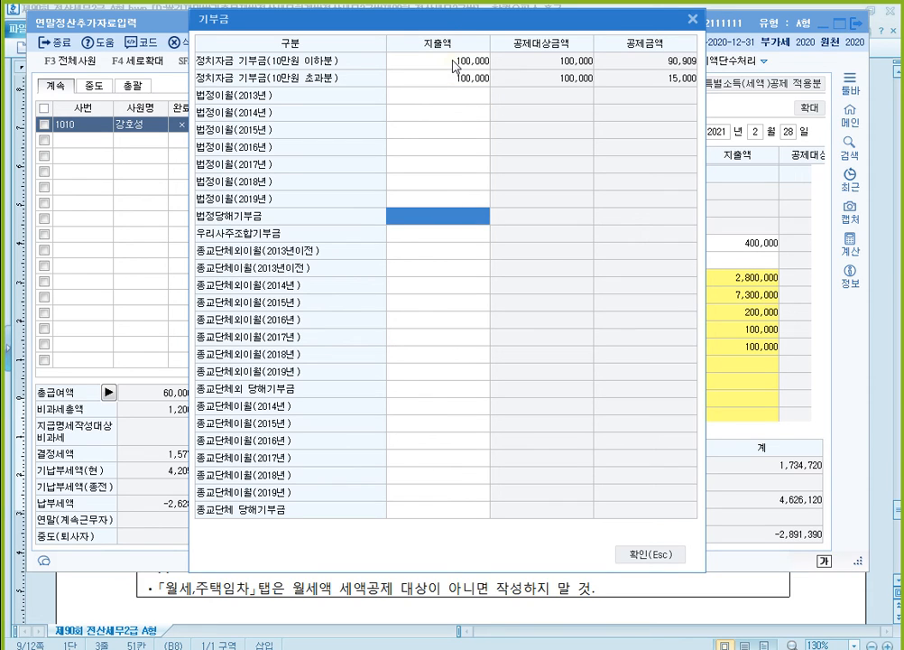
type("5000000")
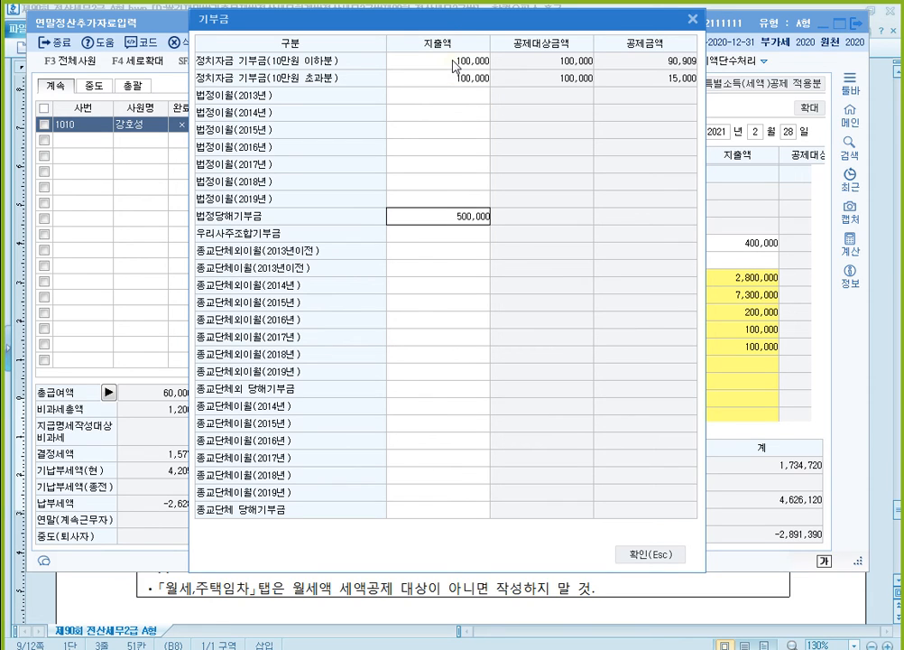
key("Return")
key("Up")
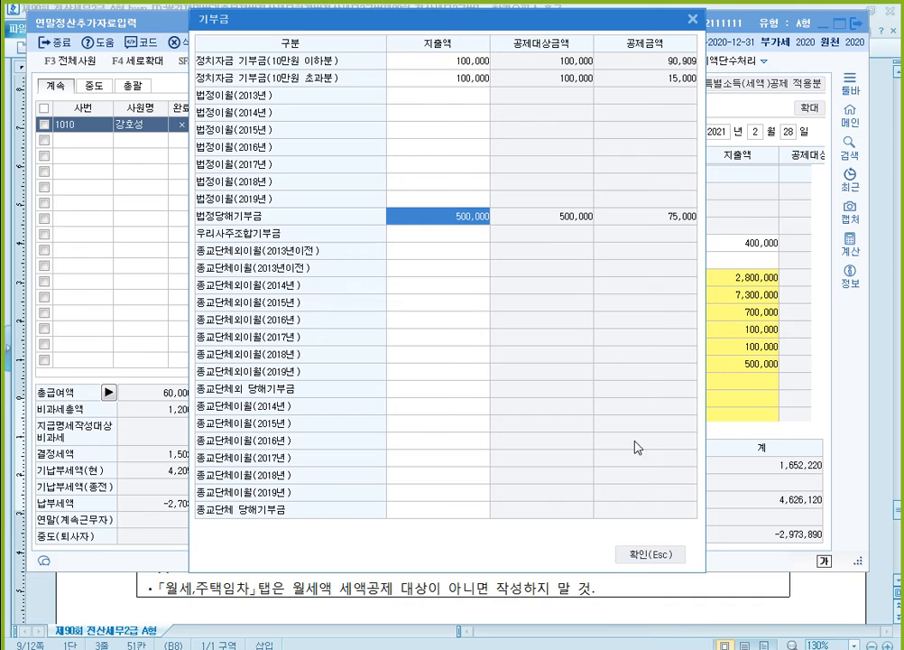
left_click(650, 554)
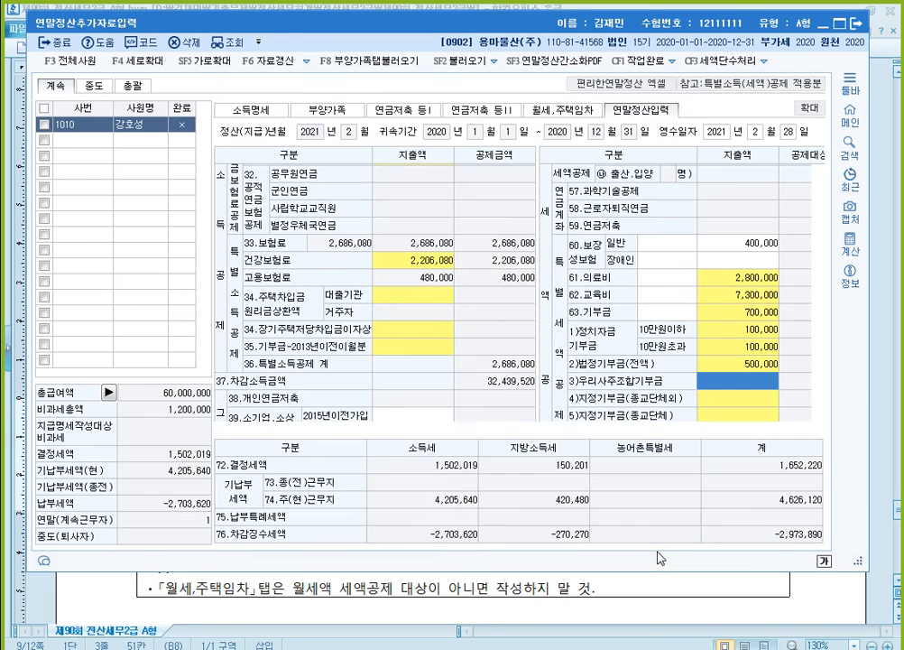
- Switch to the exam document and review the 월세,주택임차 items
left_click(789, 593)
scroll(570, 442, "down", 1)
scroll(236, 320, "down", 1)
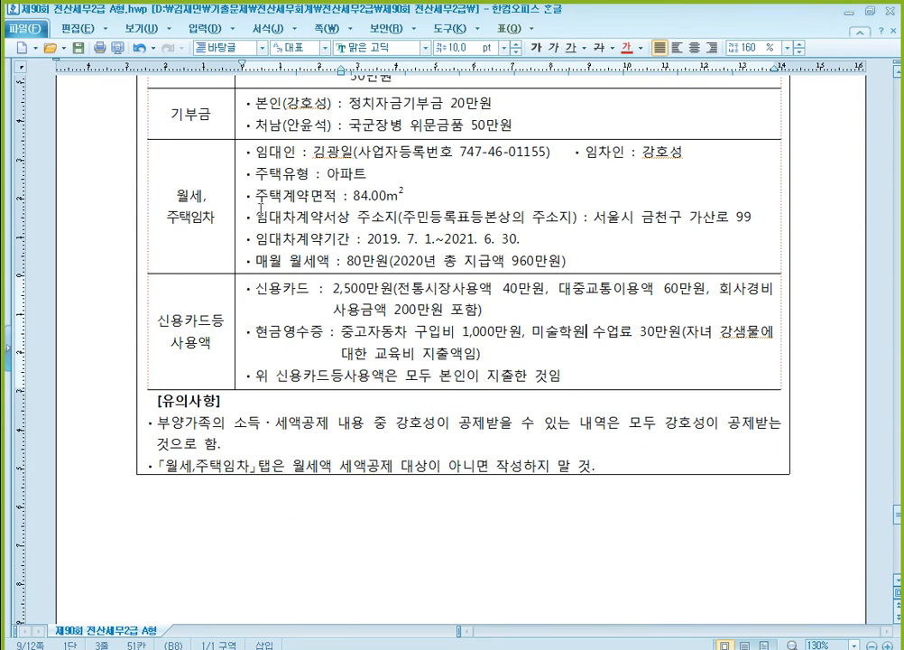
- Switch to KcLep and enter the landlord's name and business registration number in the 월세액 세액공제 명세 of 월세,주택임차
key("alt+Tab")
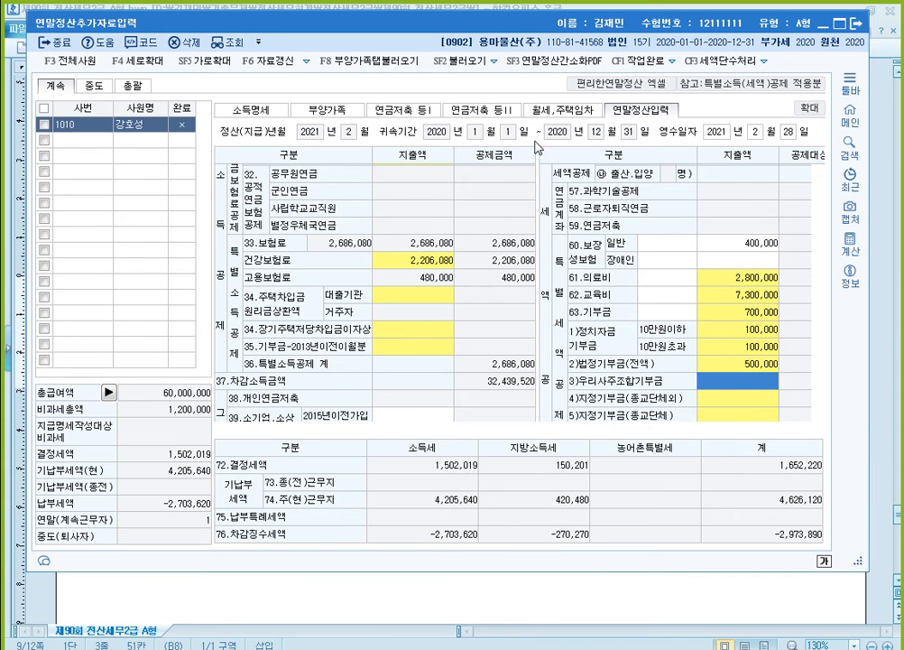
left_click(582, 111)
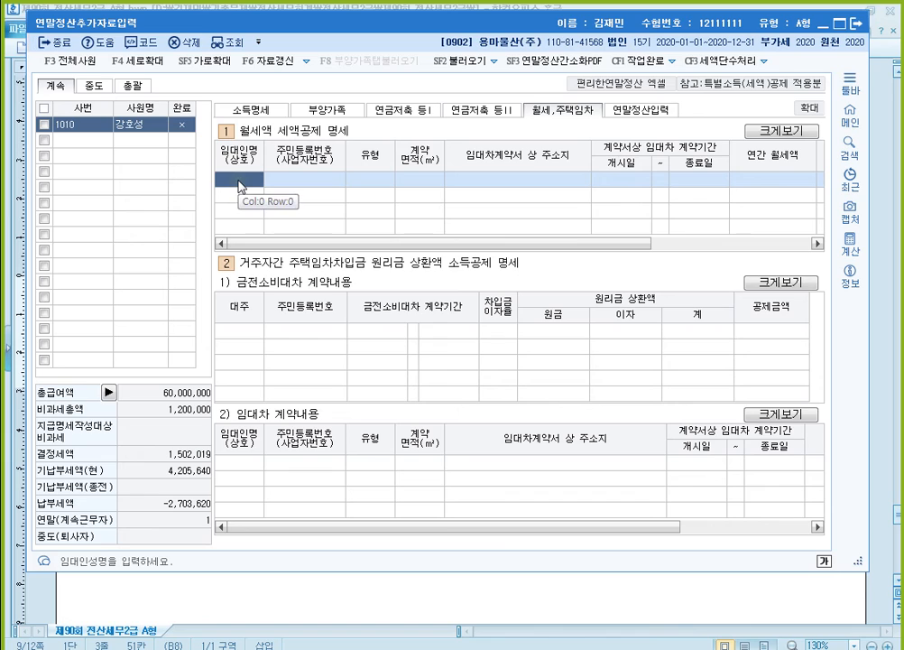
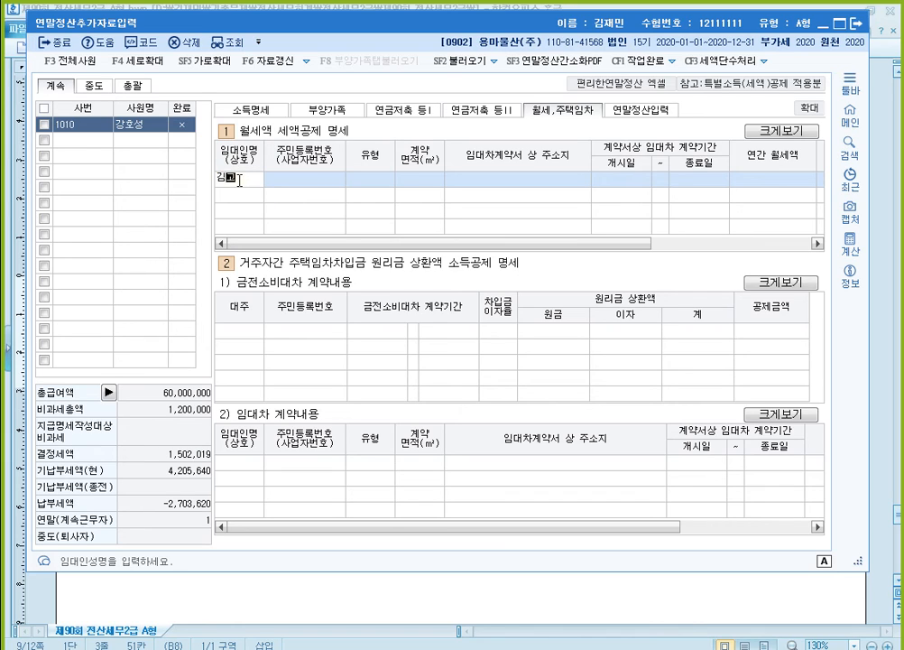
key("Return")
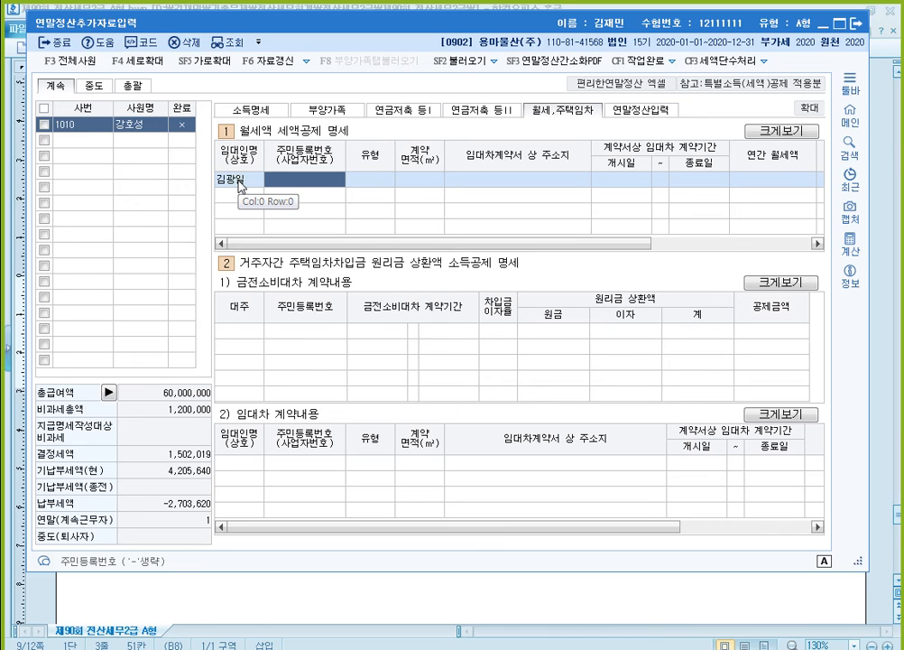
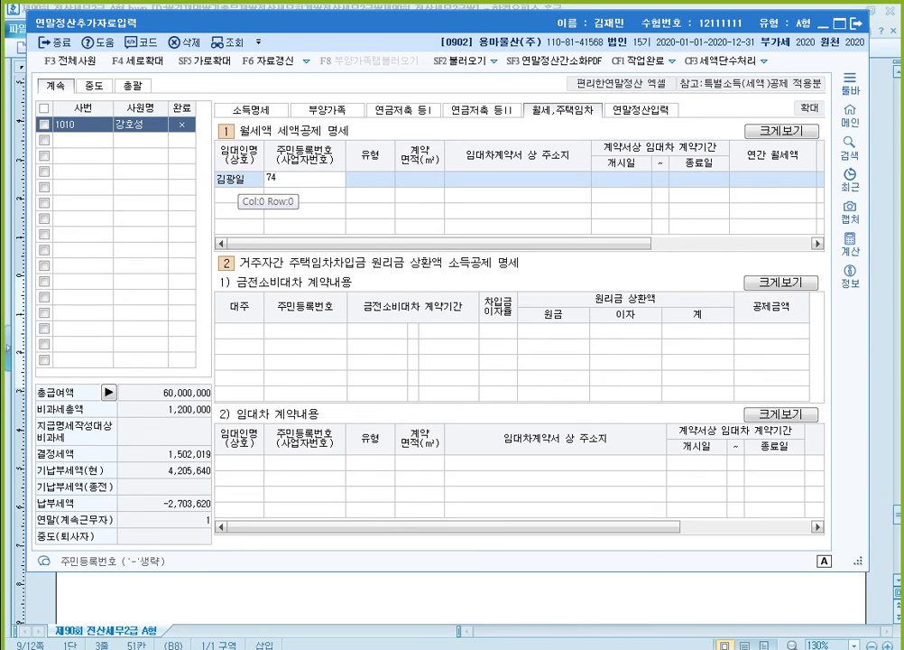
key("Return")
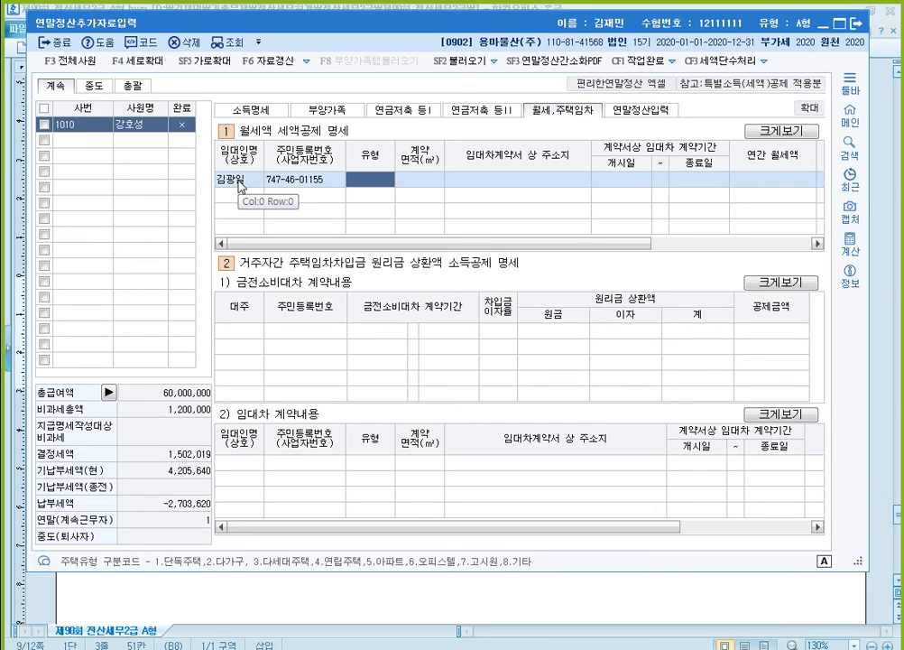
- Set the rental's 유형 to 아파트 and its 계약면적 to 84 ㎡
type("5")
key("Return")
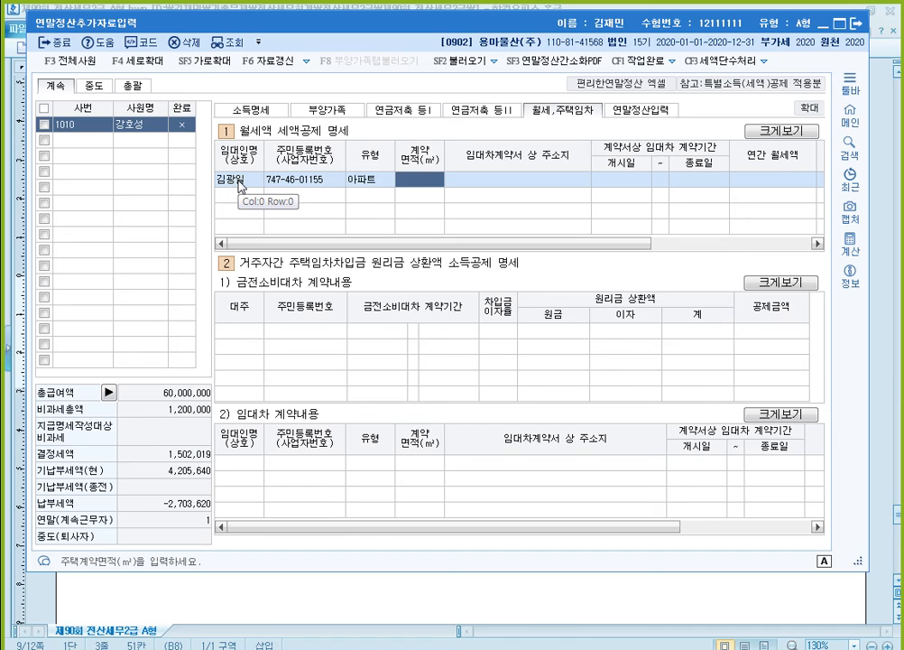
type("84")
key("Return")
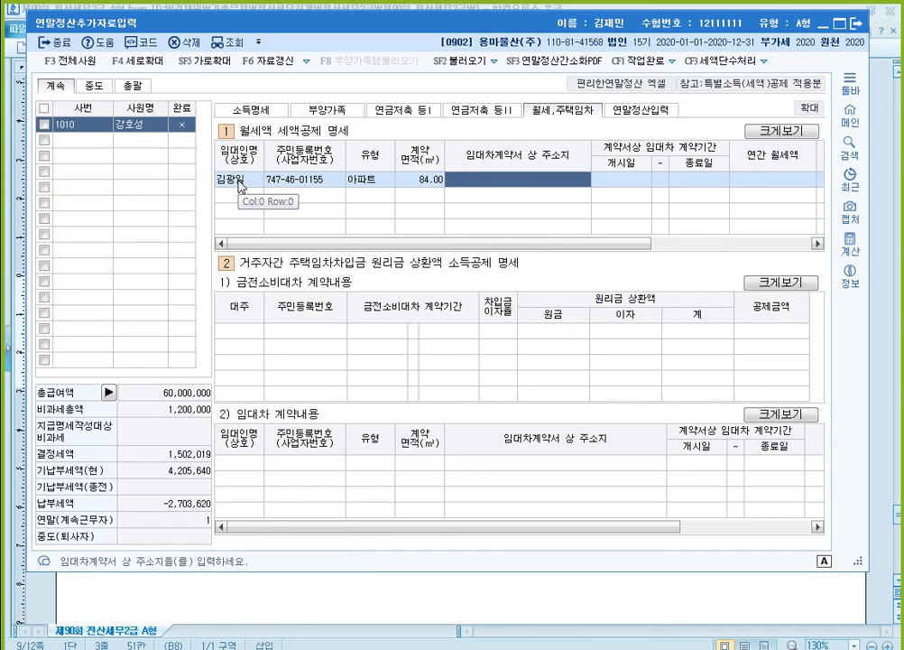
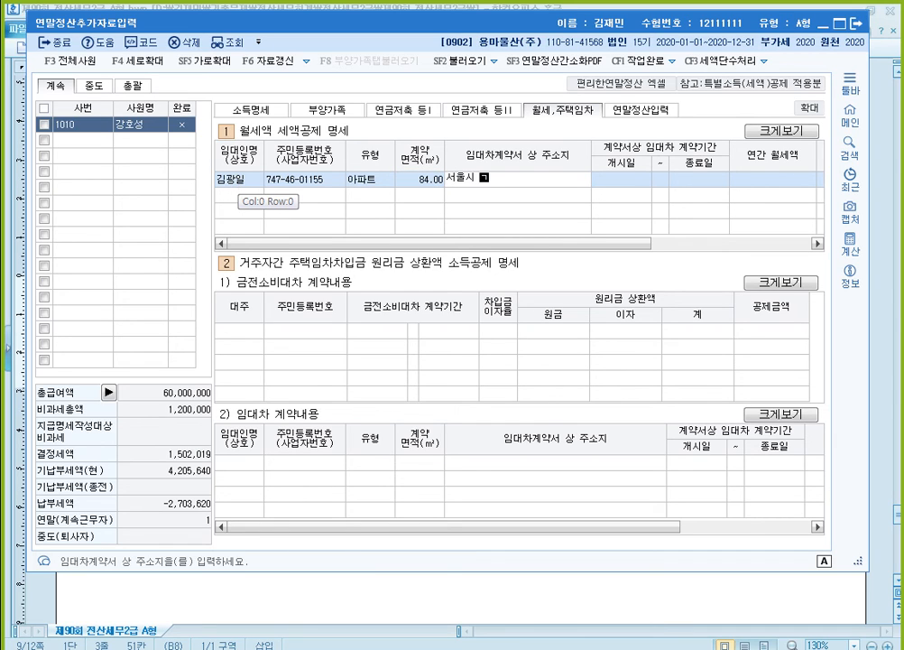
- Fill in the rental's 임대차계약서 상 주소지 with the lease address given in the exam
key("Return")
- Set the lease contract period from 2019-07-01 to 2021-06-30
type("20190701")
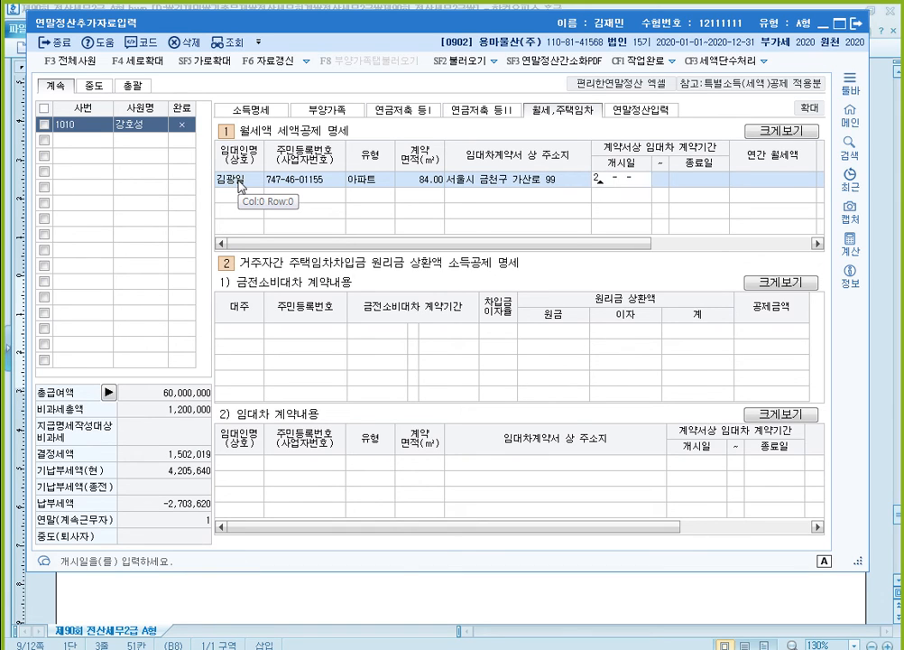
key("Return")
type("202")
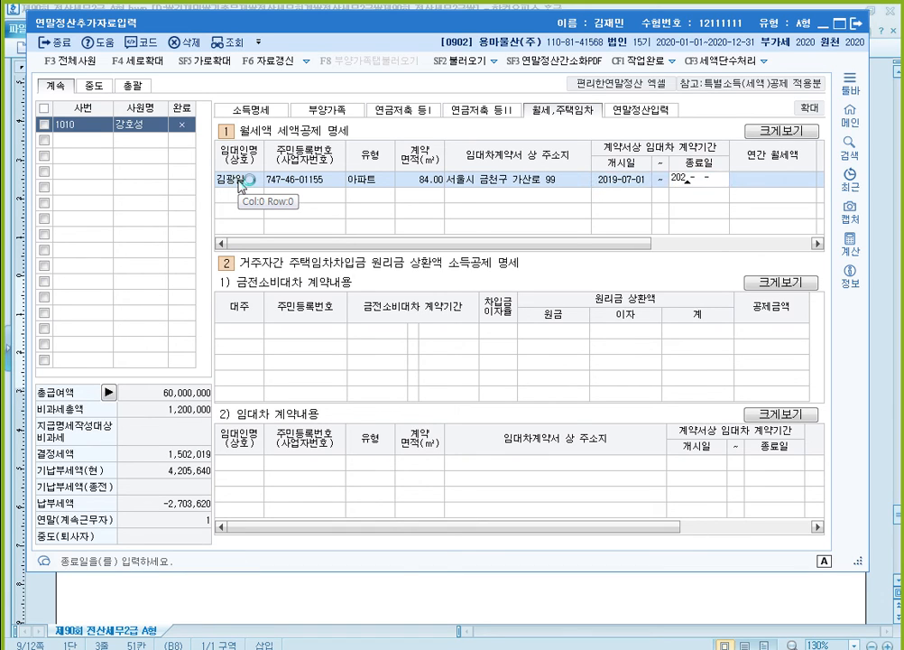
type("1-06-30")
key("Return")
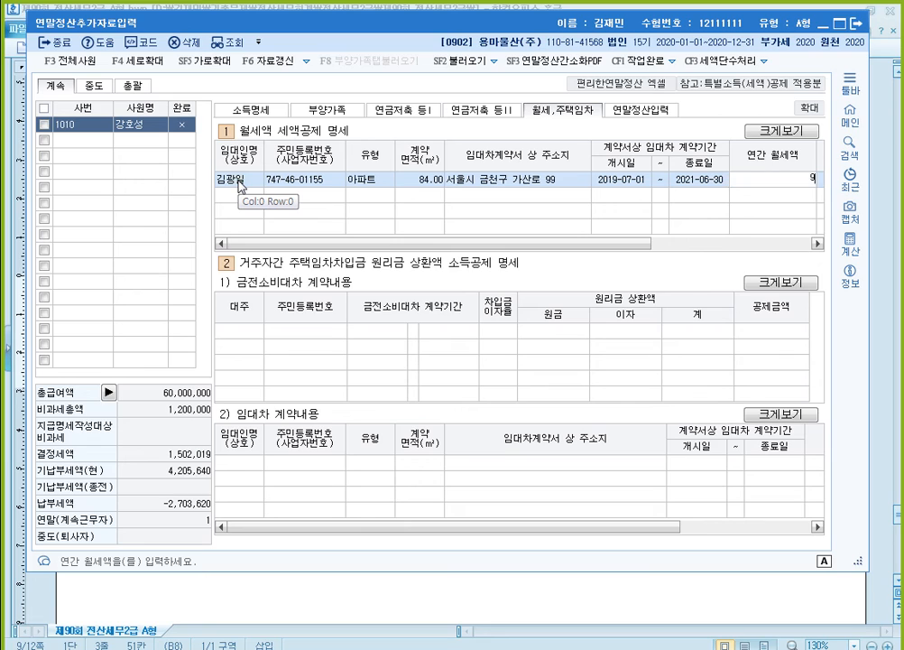
- Enter 9,600,000 as the 연간 월세액 and return to 연말정산입력
type("9600000")
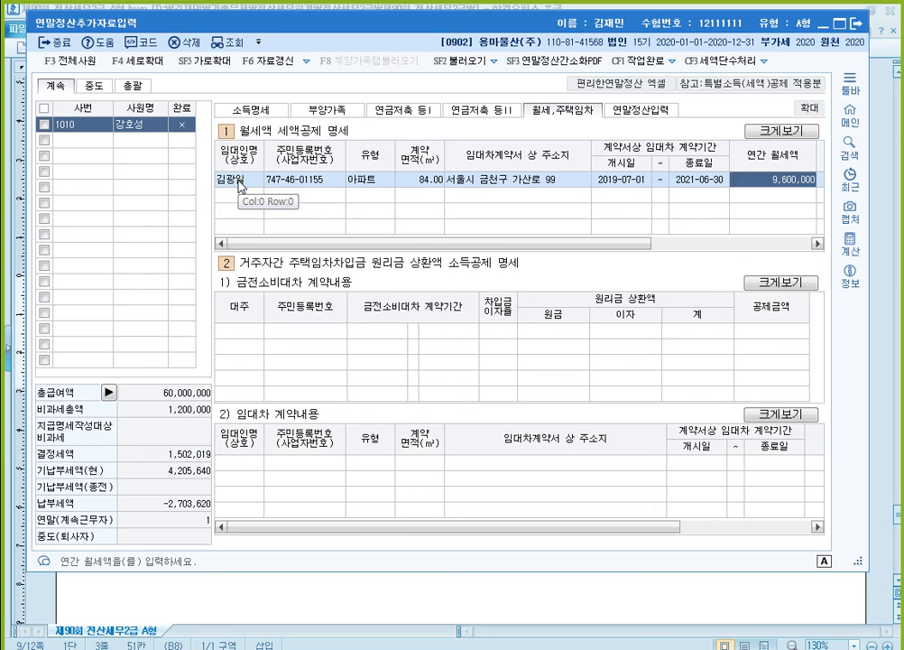
left_click(240, 185)
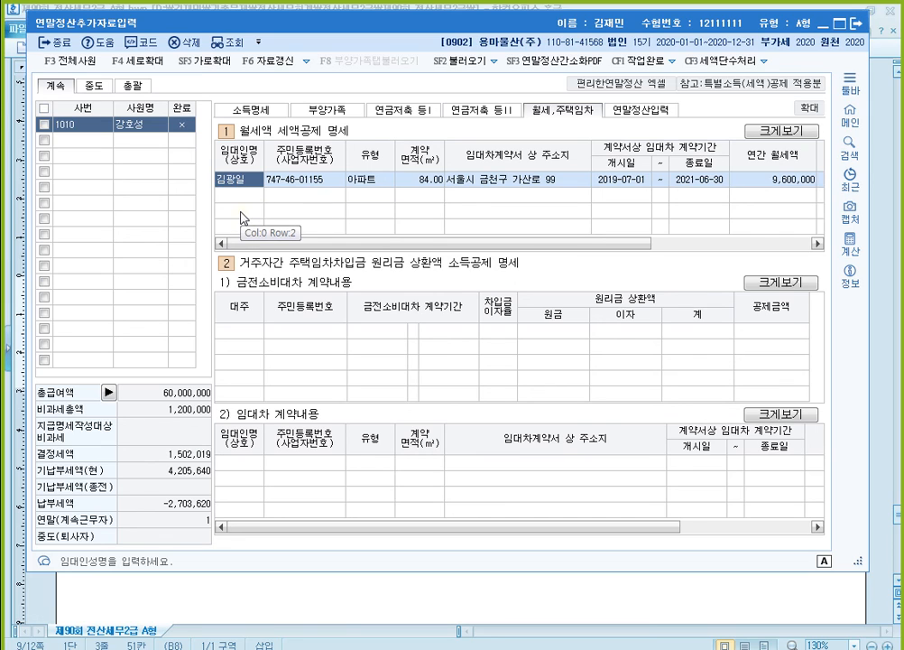
left_click(656, 112)
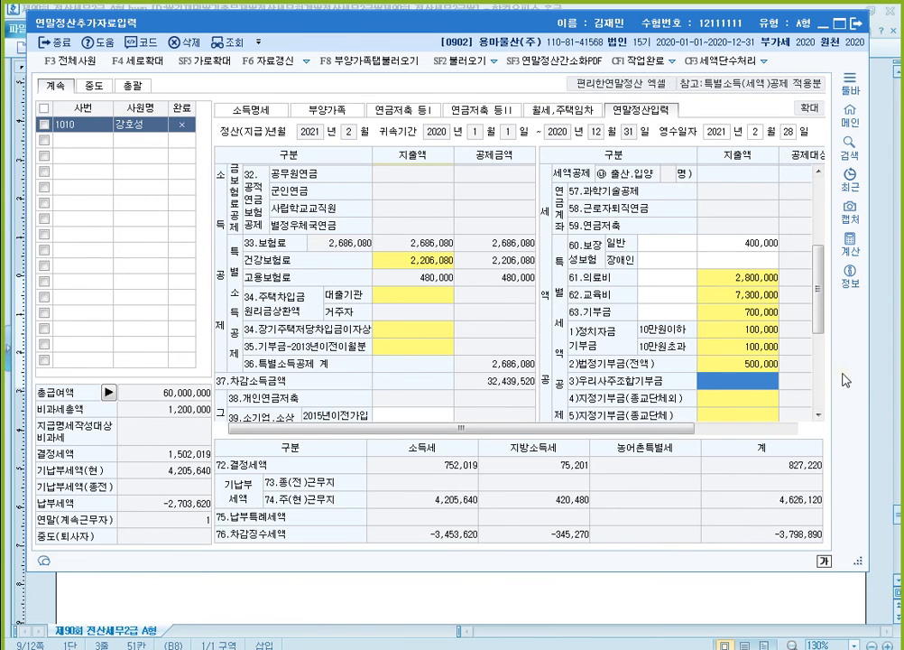
- Switch to the exam document and mark "회사경비 사용금액 200만원" in the 신용카드 item with strikethrough and red text
left_click(874, 386)
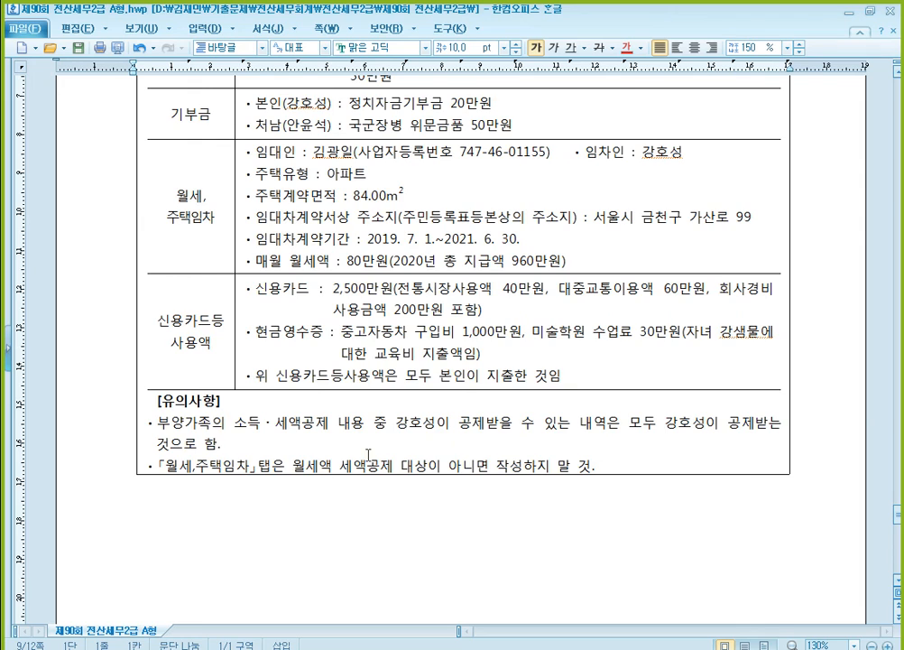
scroll(348, 391, "down", 2)
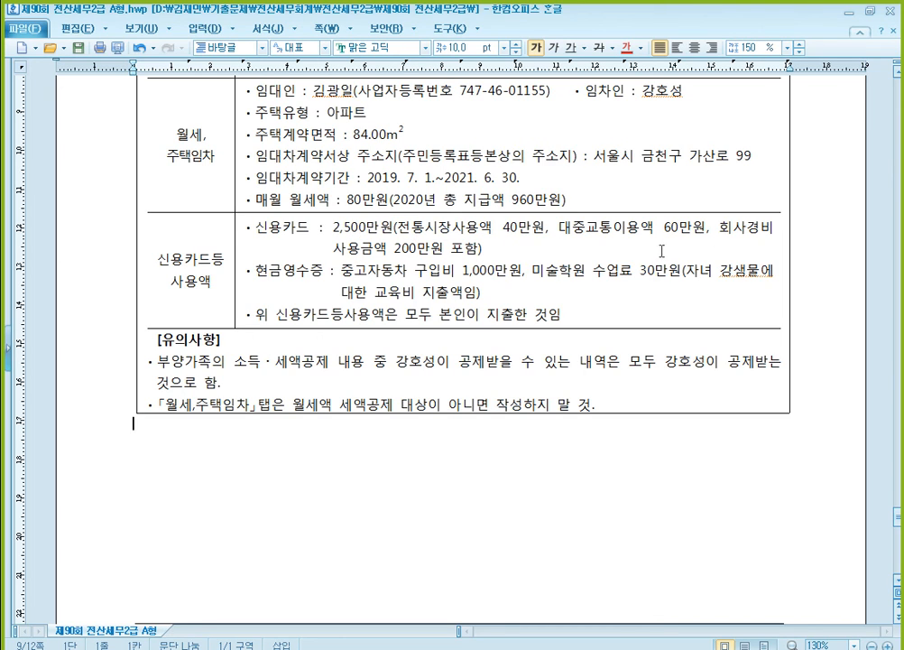
left_click_drag(717, 227, 446, 258)
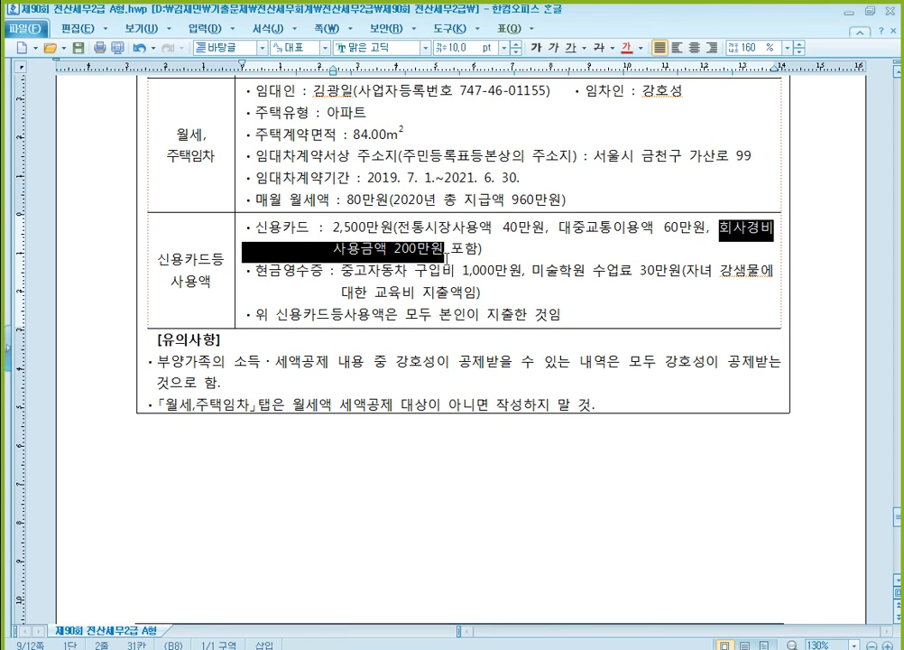
left_click(599, 47)
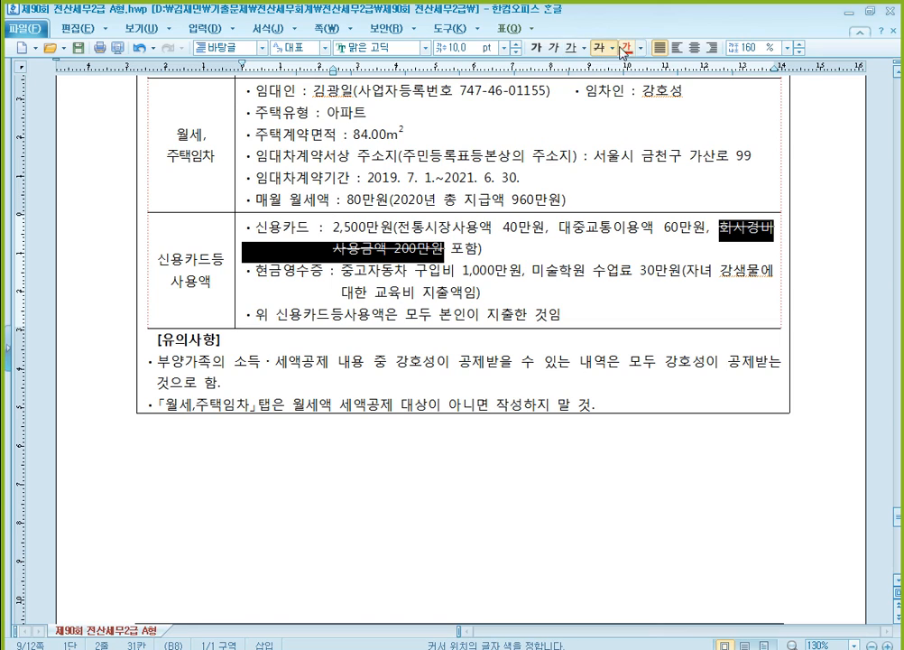
left_click(508, 226)
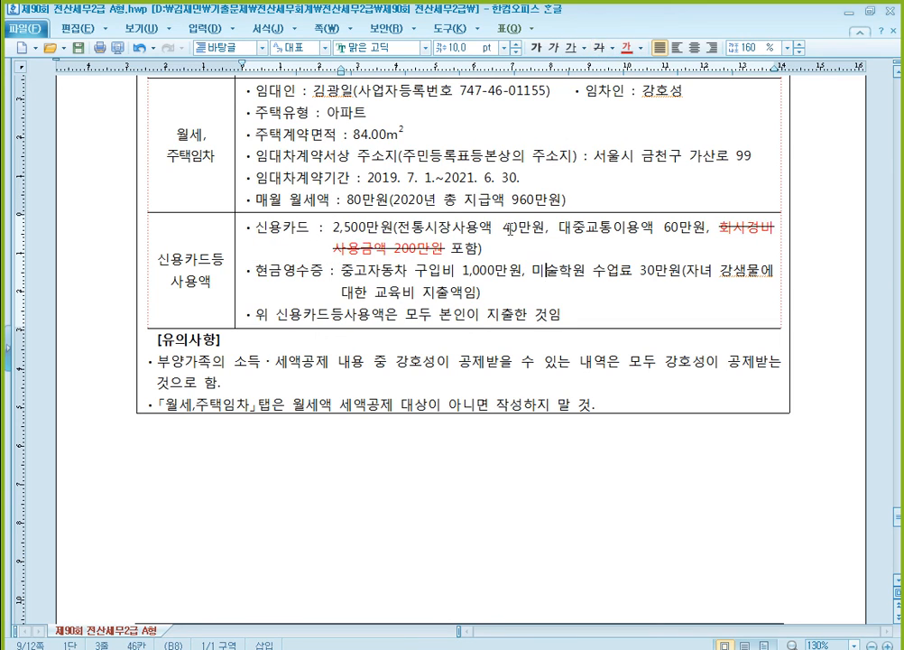
left_click(666, 228)
- Switch to KcLep, open the 신용카드 등 공제대상금액 details and enter 22,000,000 as the 신용카드 대상금액
key("alt+Tab")
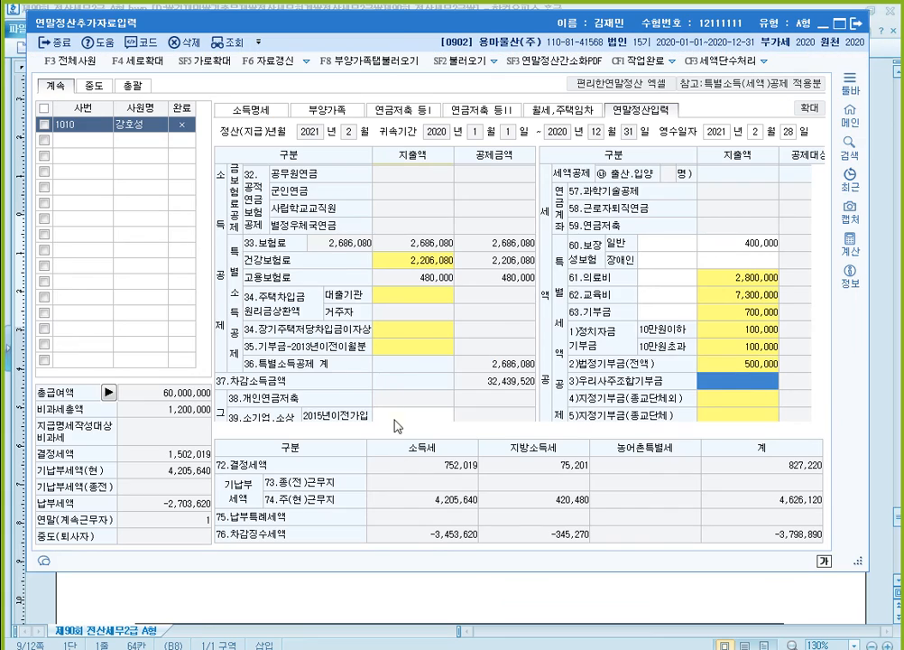
left_click(398, 348)
scroll(398, 348, "down", 4)
double_click(421, 312)
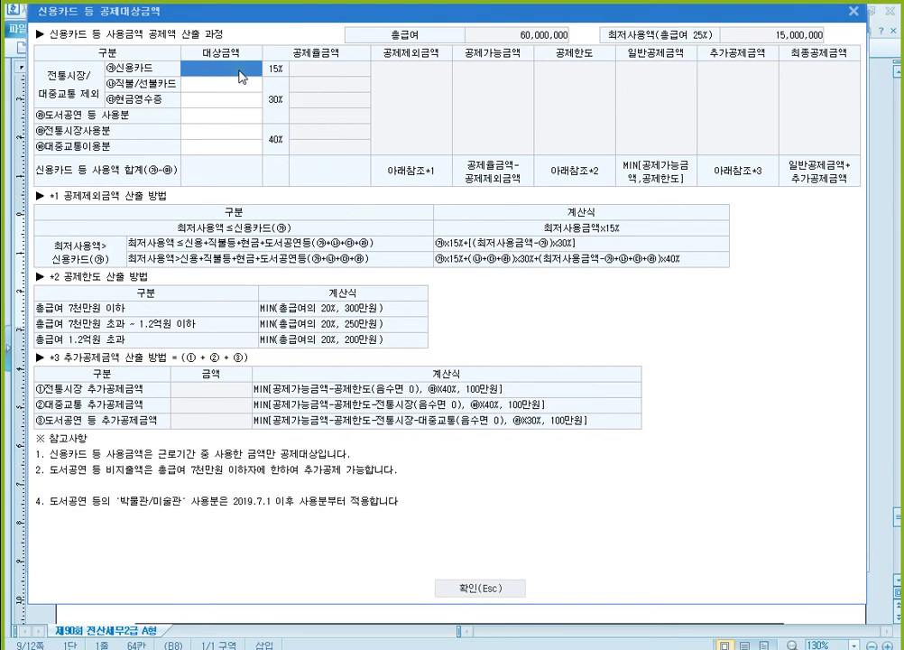
type("22000000")
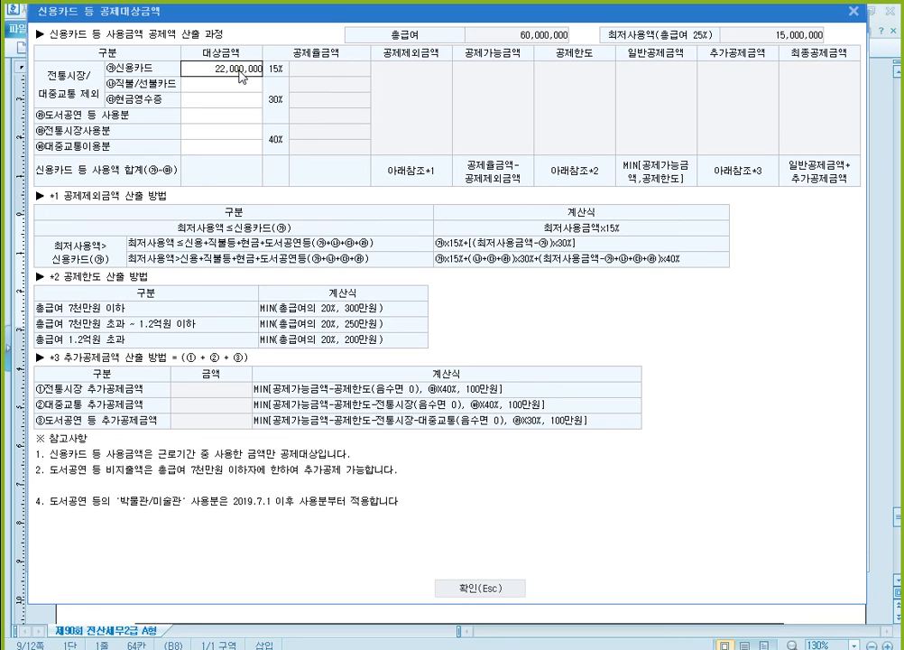
key("Return")
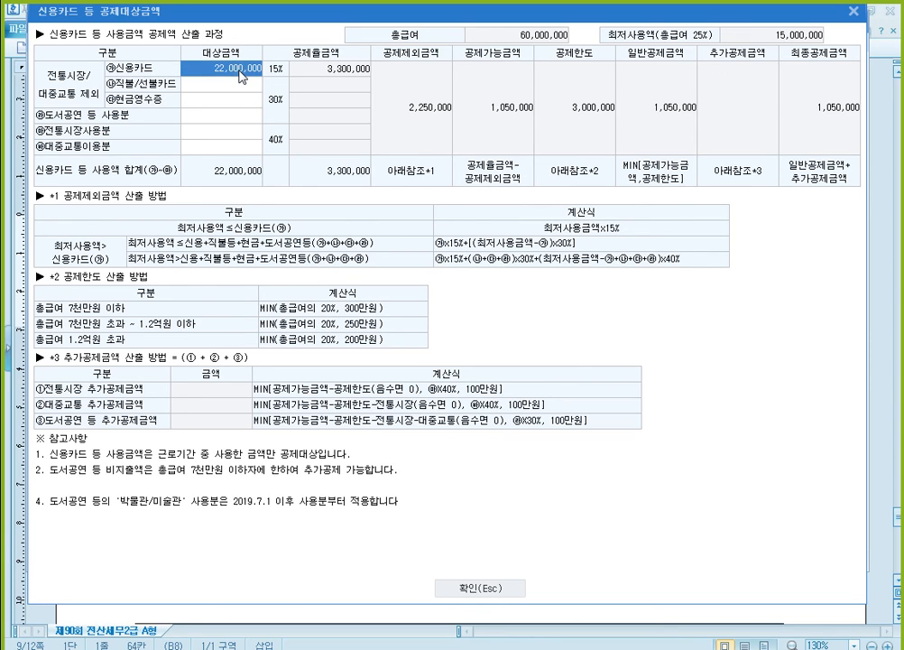
- Enter 600,000 as the 대중교통이용분 대상금액 in the 신용카드 등 공제대상금액 details
key("Return")
key("Return")
key("Return")
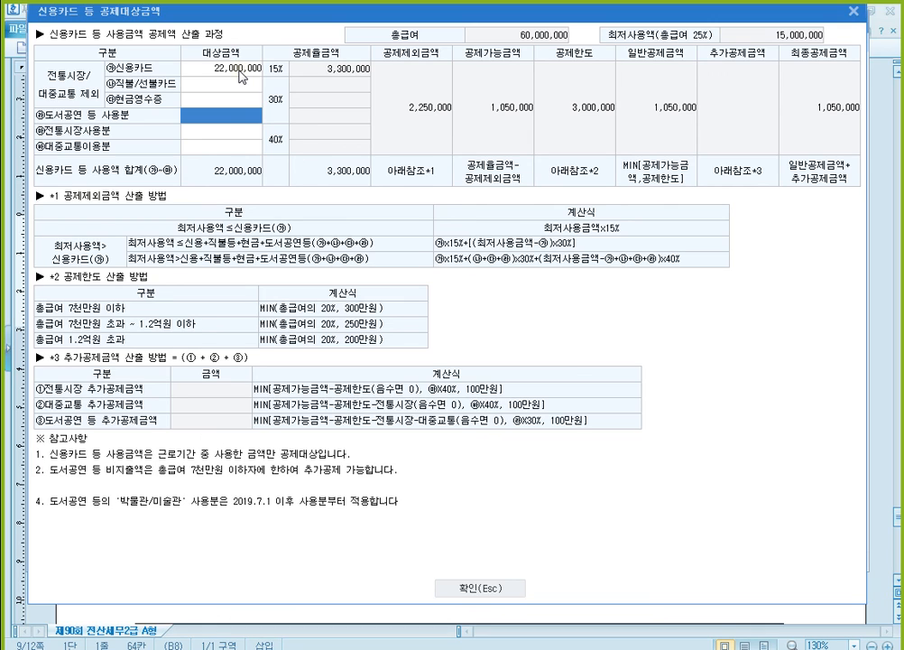
key("Return")
key("Return")
type("600000")
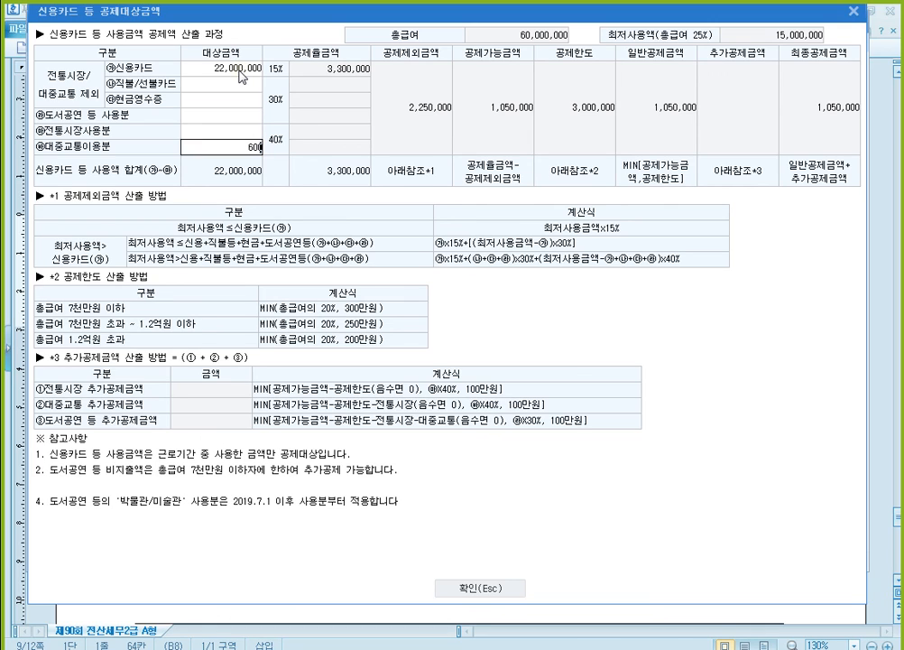
key("Return")
key("Return")
key("Return")
key("Return")
key("Return")
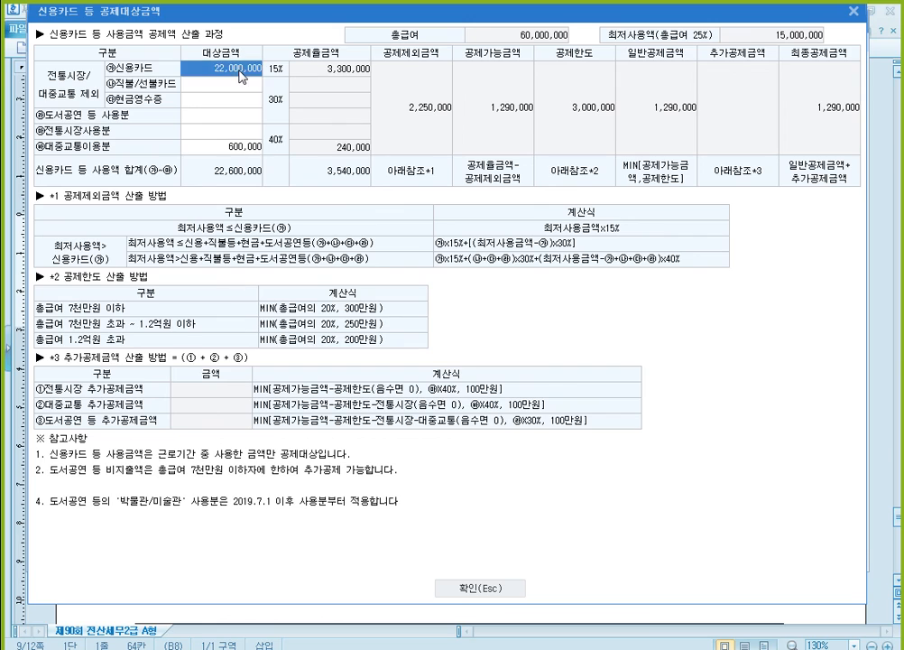
- Enter 400,000 as the 전통시장사용분 대상금액 in the 신용카드 등 공제대상금액 details
type("4000000")
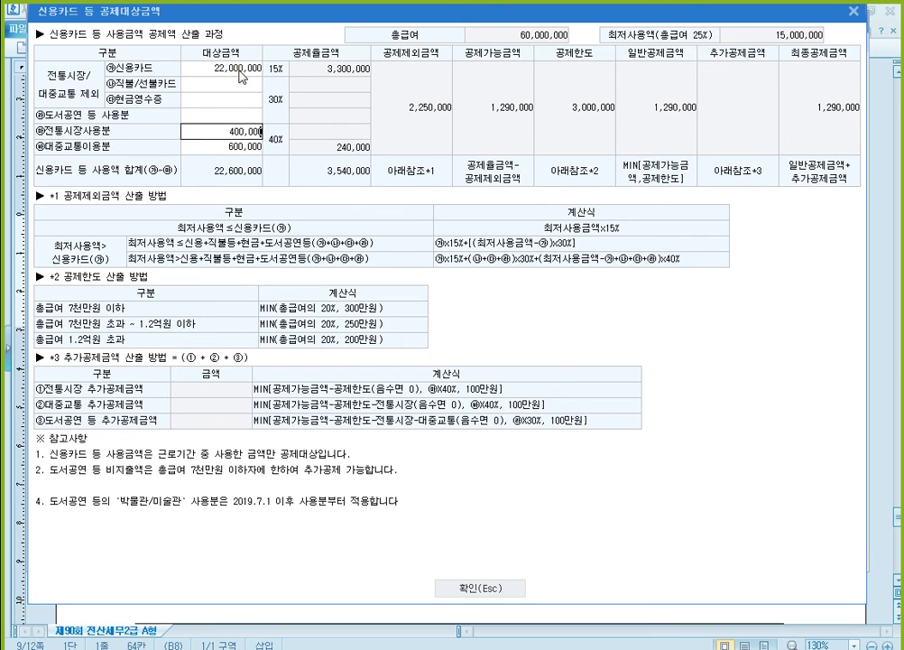
key("Return")
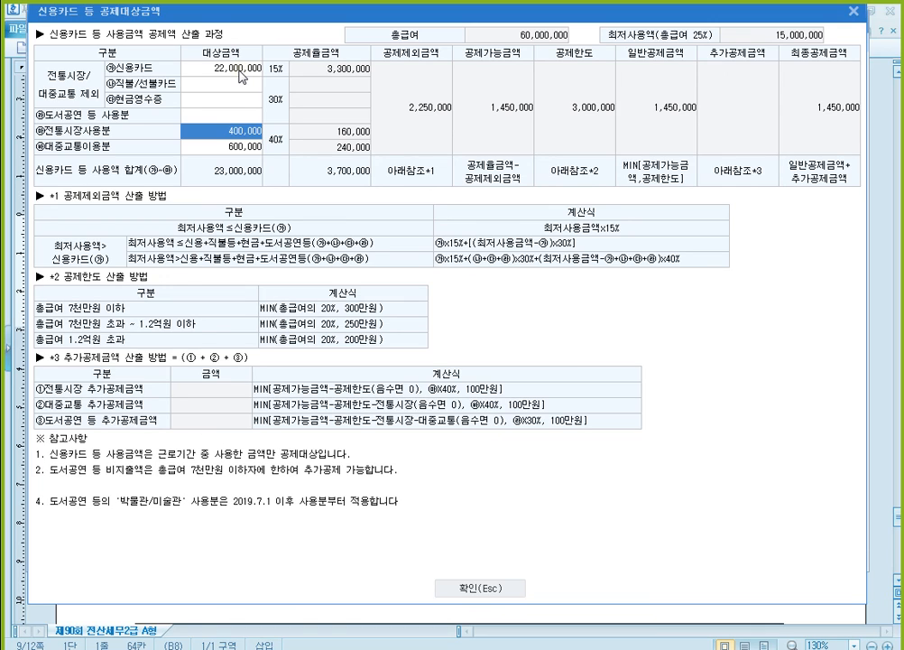
- Switch to the exam document and check the 현금영수증 expenses against the 의료비 and 교육비 items
left_click(582, 644)
scroll(356, 295, "down", 1)
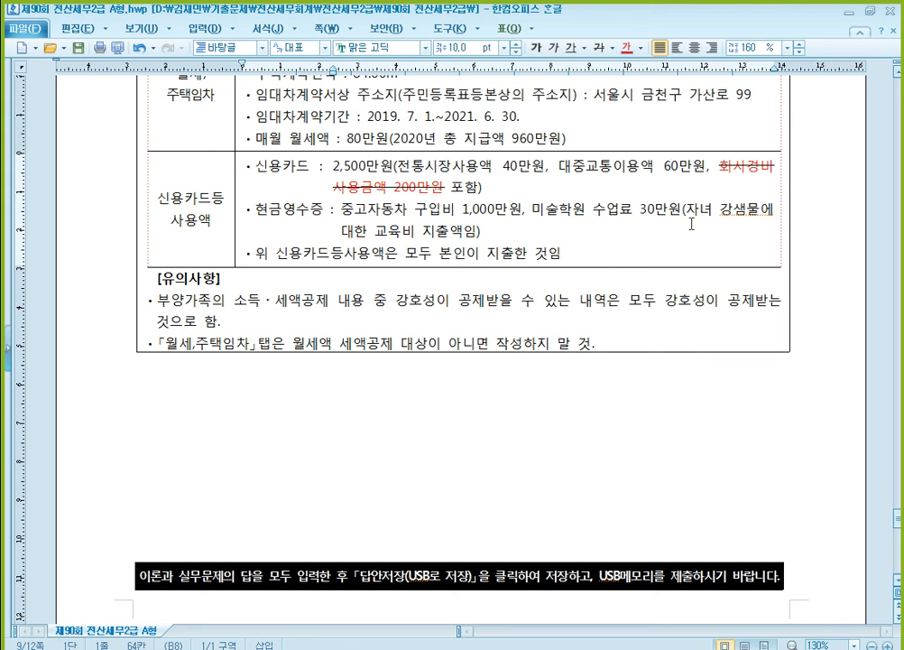
scroll(531, 253, "up", 2)
scroll(531, 253, "up", 6)
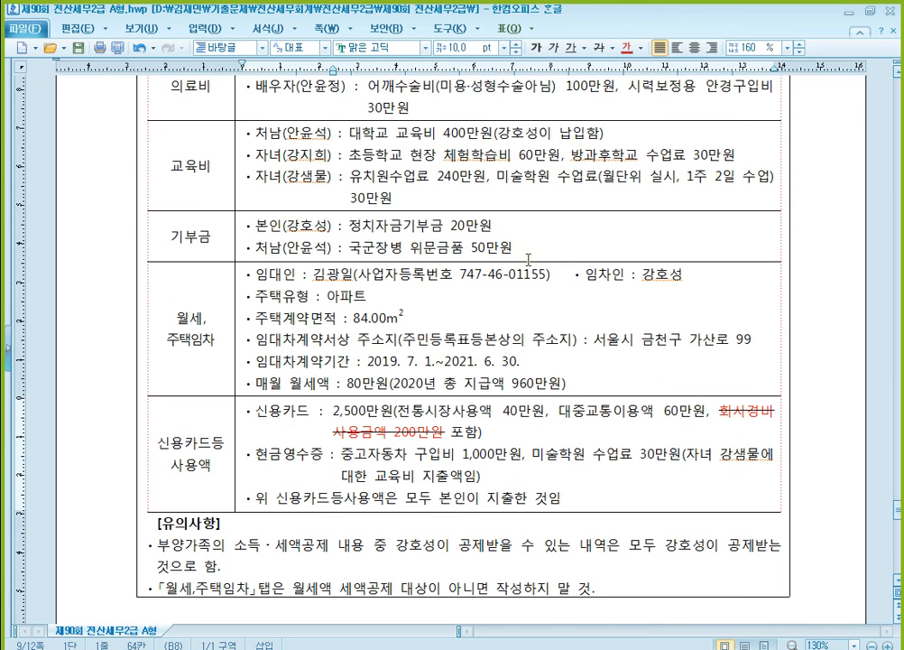
scroll(479, 252, "down", 6)
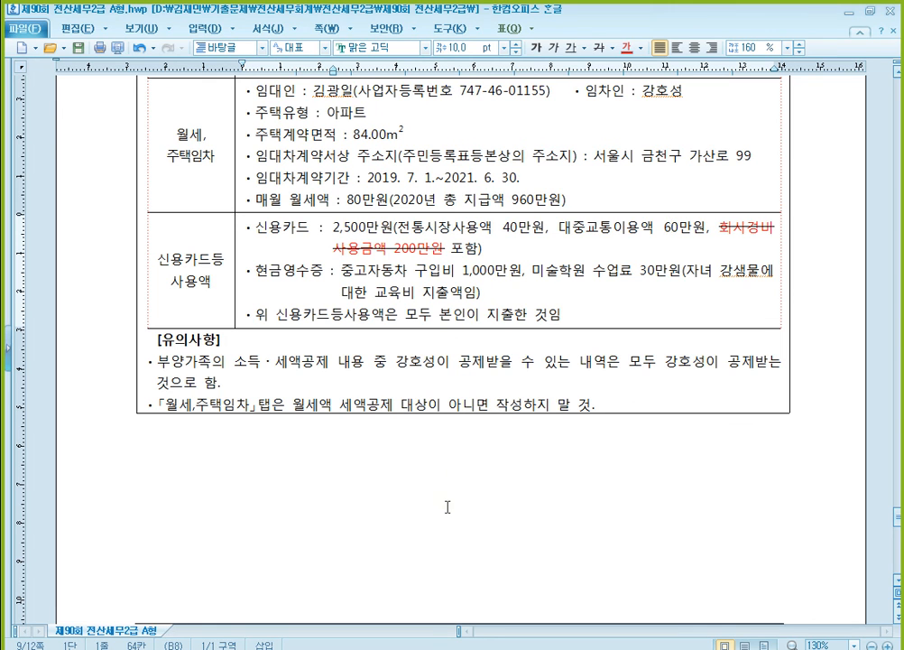
- Switch to KcLep, enter 1,300,000 as the 현금영수증 대상금액, then confirm the details and close 연말정산추가자료입력
key("alt+Tab")
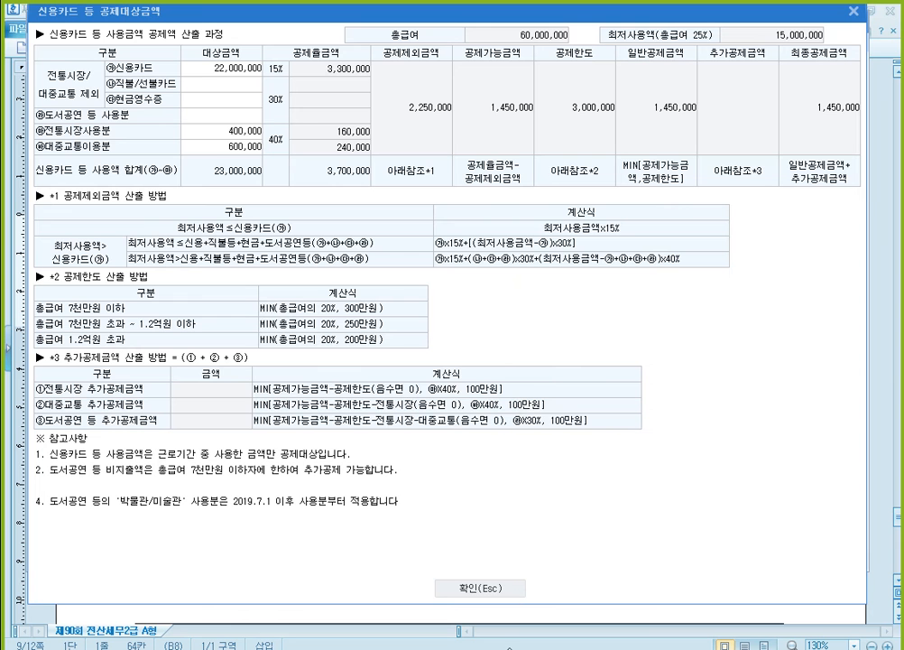
left_click(233, 101)
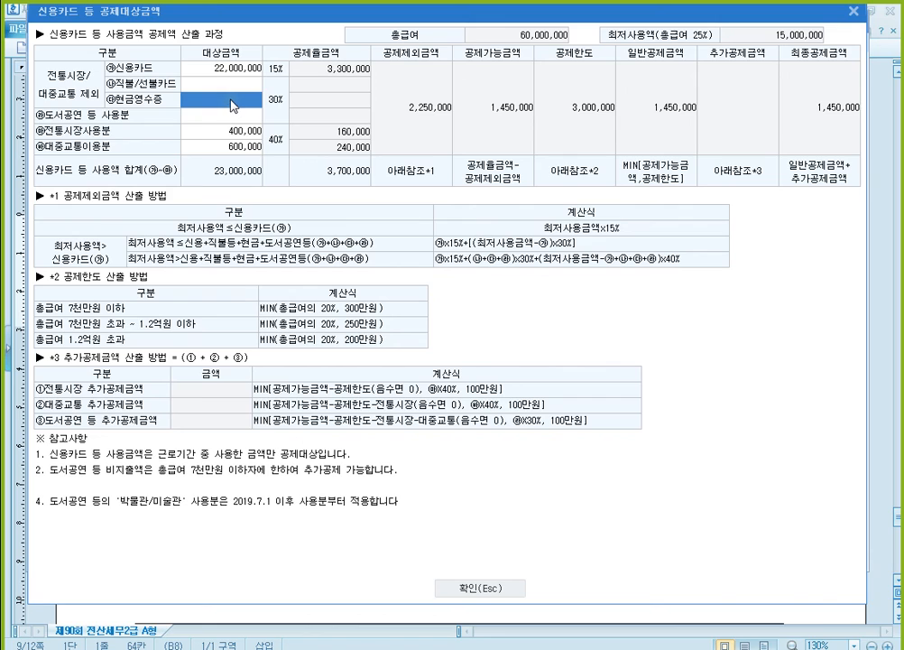
type("1,300,000")
key("Return")
key("Up")
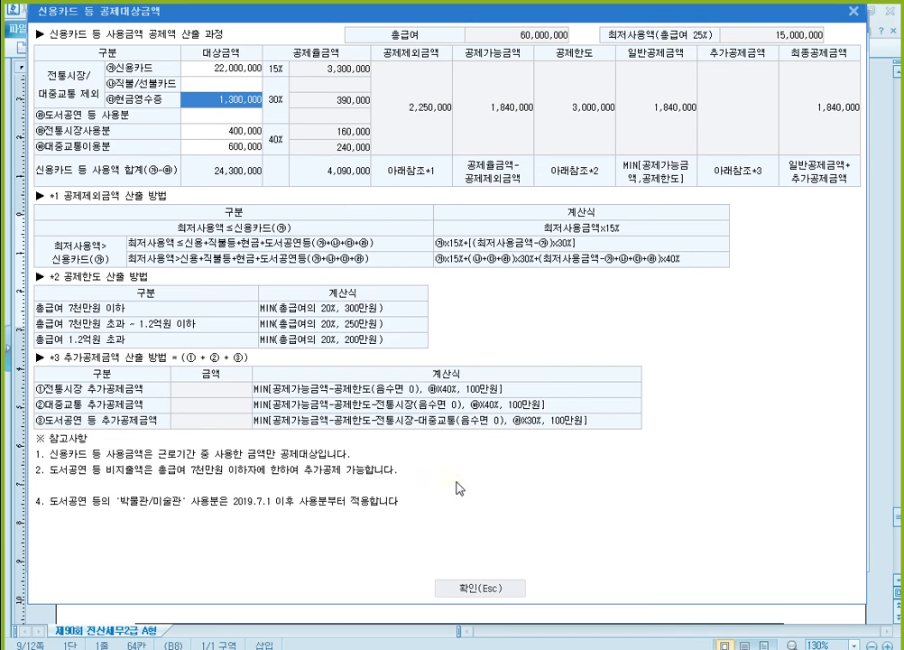
left_click(494, 591)
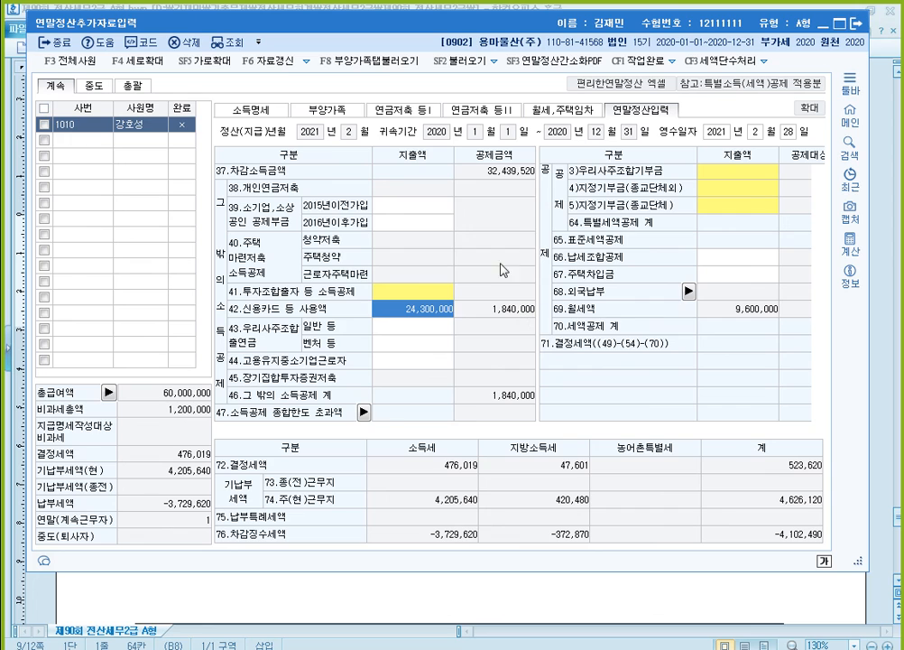
left_click(854, 24)
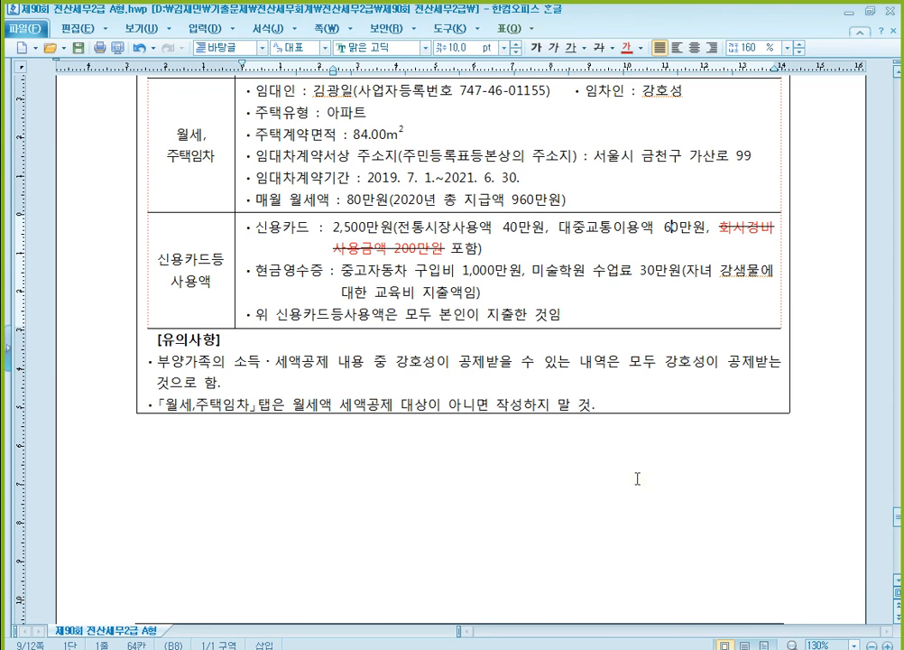